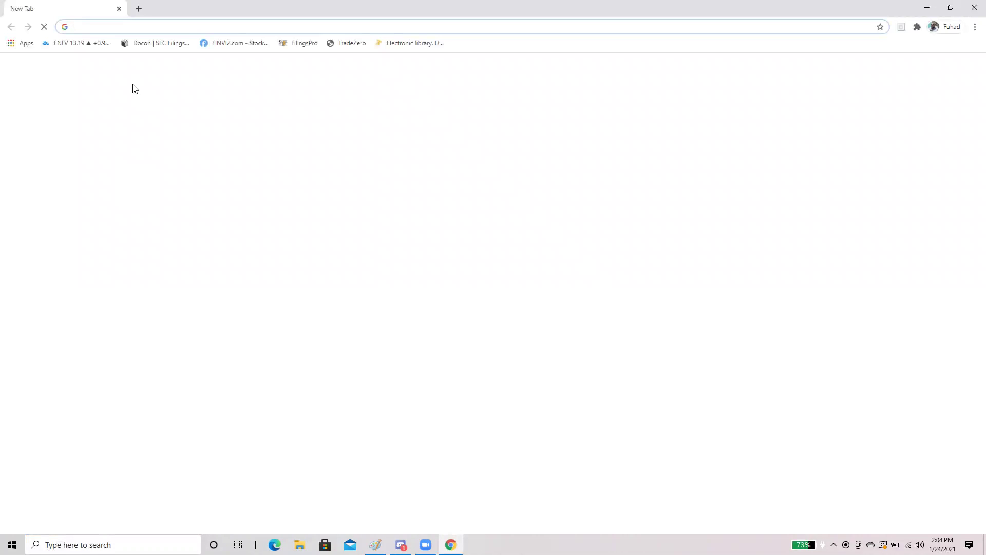
- Open the bookmarked TradingView chart and remove all trend line drawings from the BNGO chart
{"action": "left_click", "coordinate": [70, 44]}
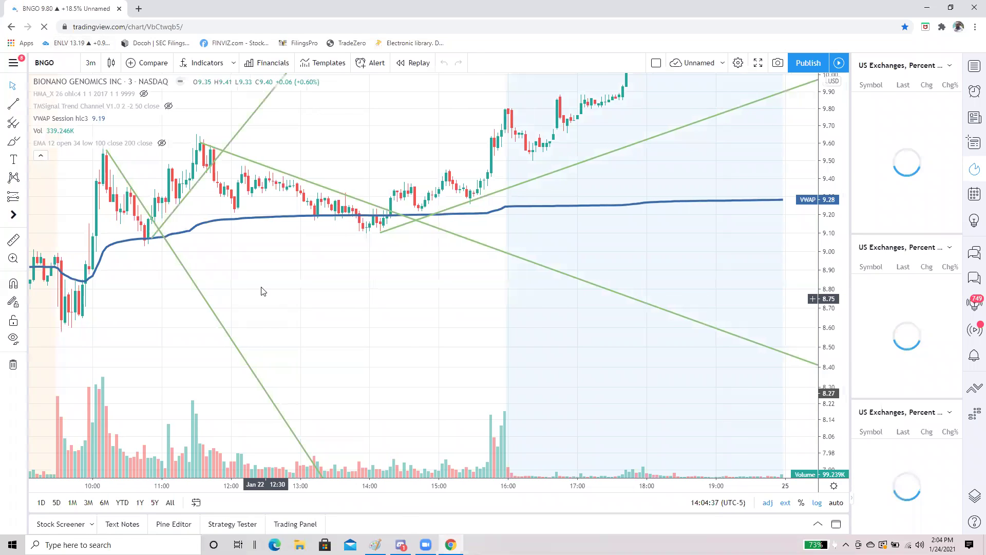
{"action": "right_click", "coordinate": [273, 297]}
{"action": "left_click", "coordinate": [322, 483]}
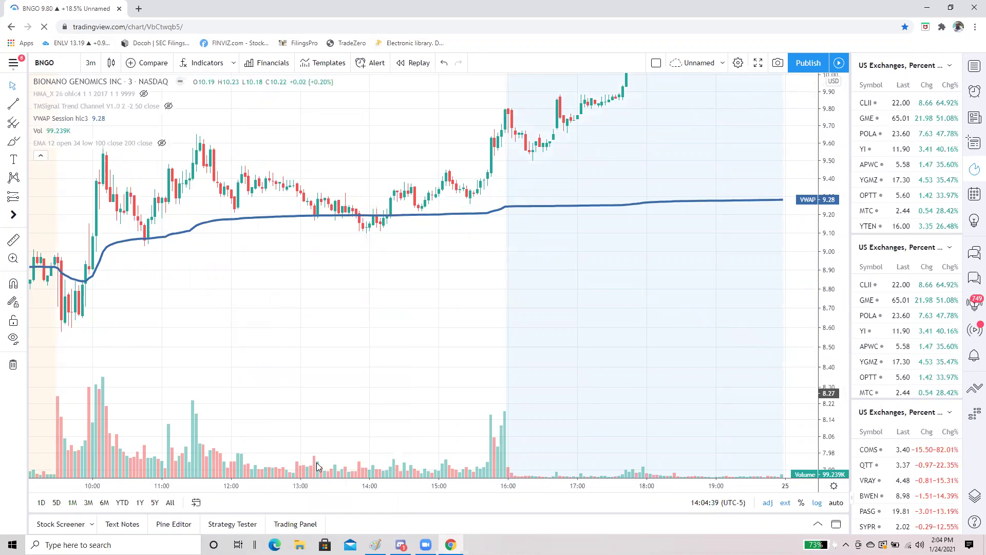
- Examine BNGO's 3-minute price action against the VWAP line from pre-market to after-hours, and view the available time intervals
{"action": "scroll", "coordinate": [385, 288], "scroll_direction": "down", "scroll_amount": 4}
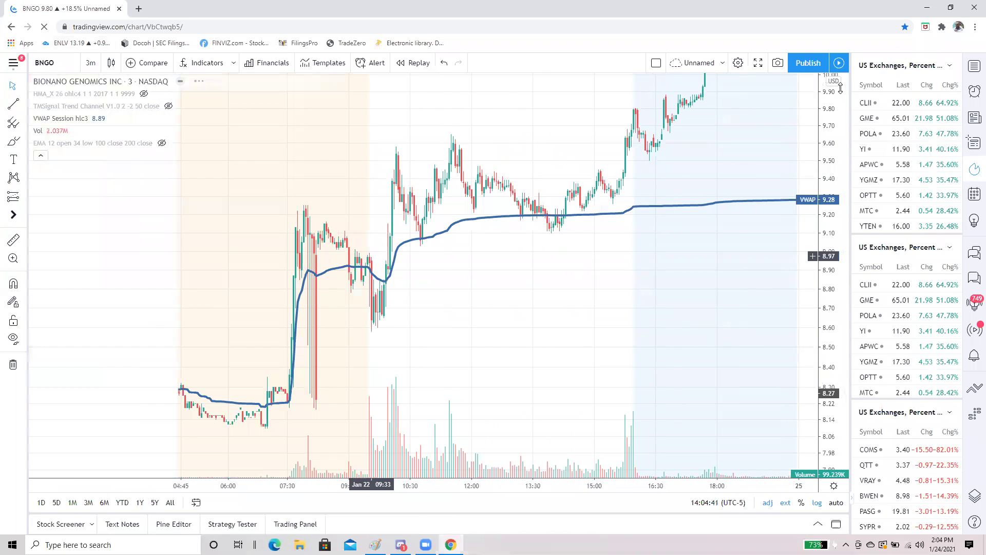
{"action": "left_click_drag", "start_coordinate": [837, 94], "coordinate": [544, 361]}
{"action": "scroll", "coordinate": [544, 361], "scroll_direction": "up", "scroll_amount": 4}
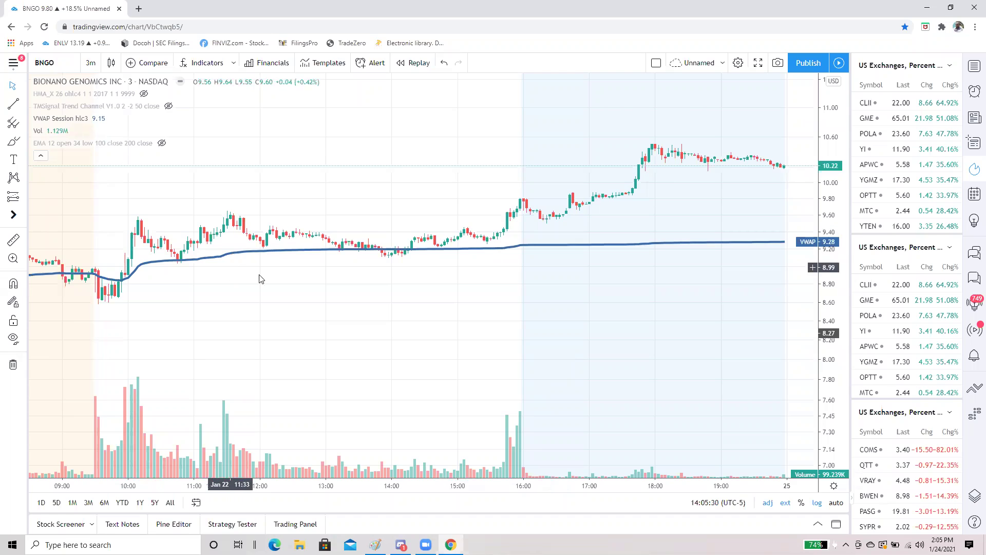
{"action": "scroll", "coordinate": [322, 265], "scroll_direction": "down", "scroll_amount": 1}
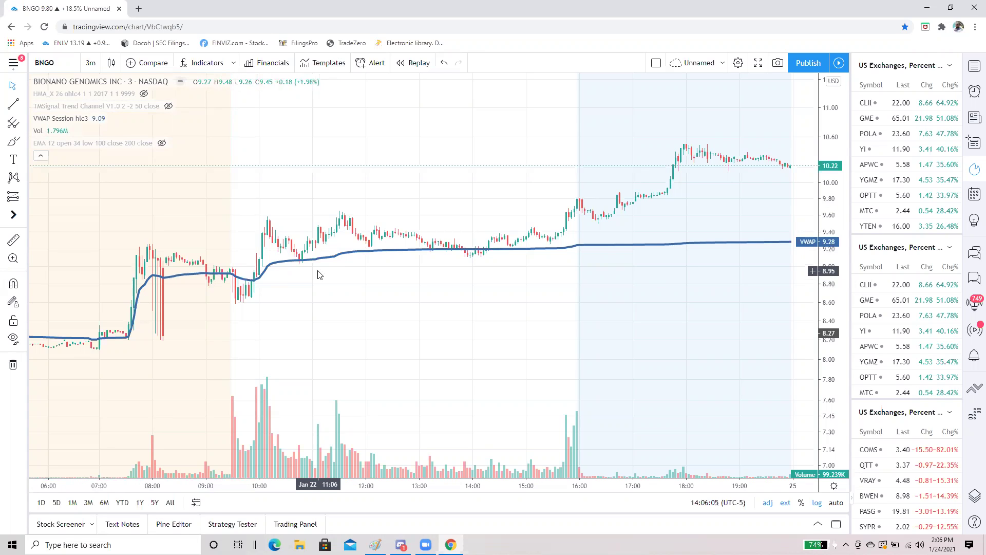
{"action": "left_click", "coordinate": [91, 63]}
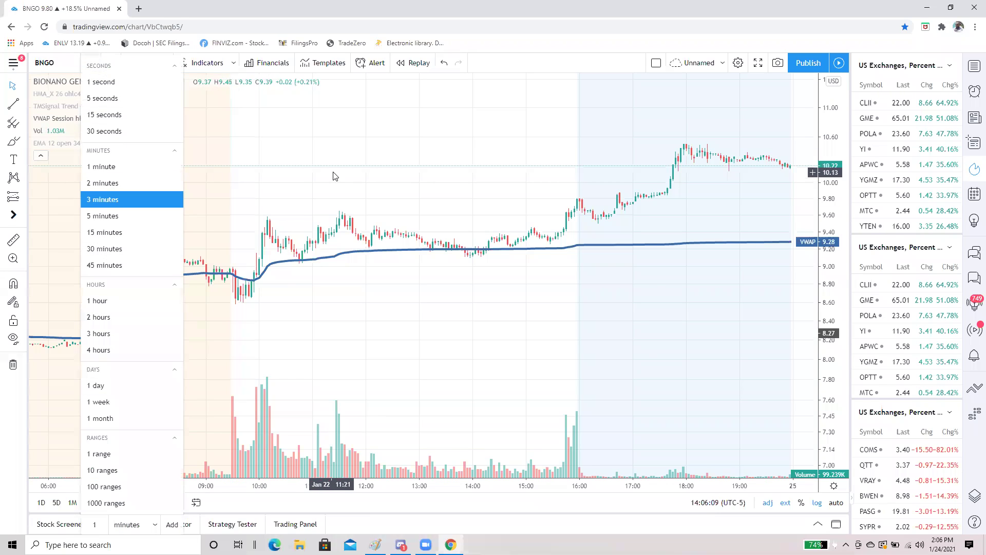
{"action": "left_click", "coordinate": [314, 307]}
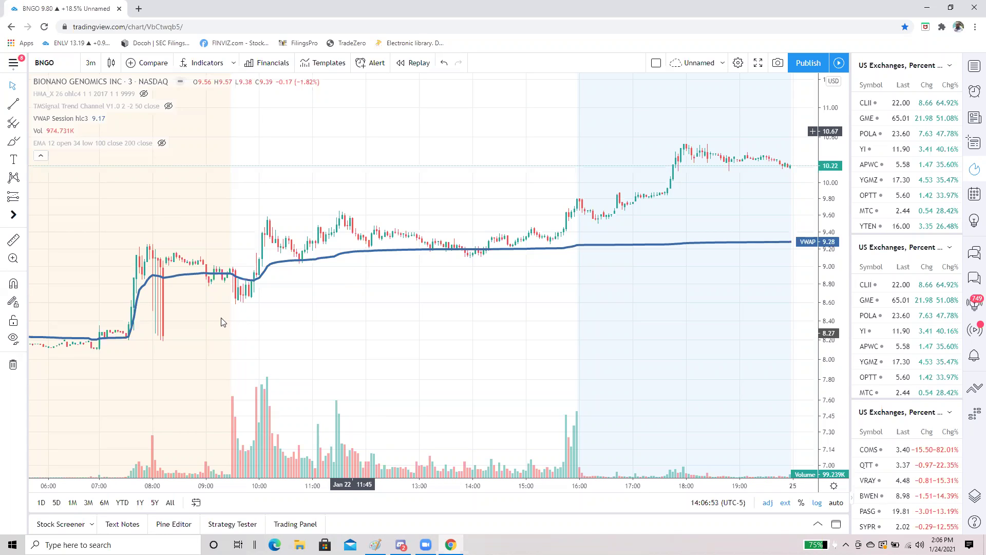
{"action": "scroll", "coordinate": [370, 278], "scroll_direction": "up", "scroll_amount": 3}
{"action": "left_click_drag", "start_coordinate": [369, 277], "coordinate": [564, 223]}
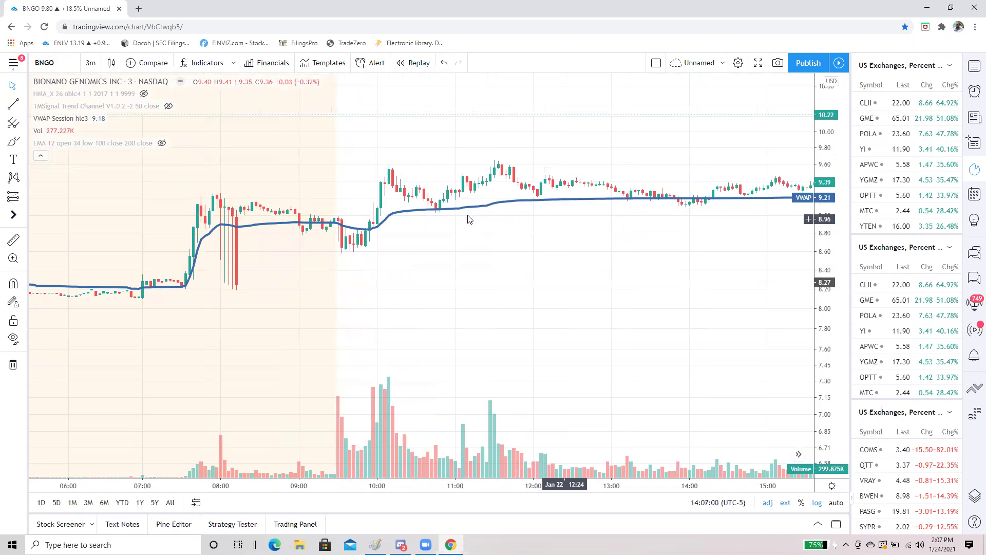
{"action": "left_click_drag", "start_coordinate": [478, 248], "coordinate": [454, 301]}
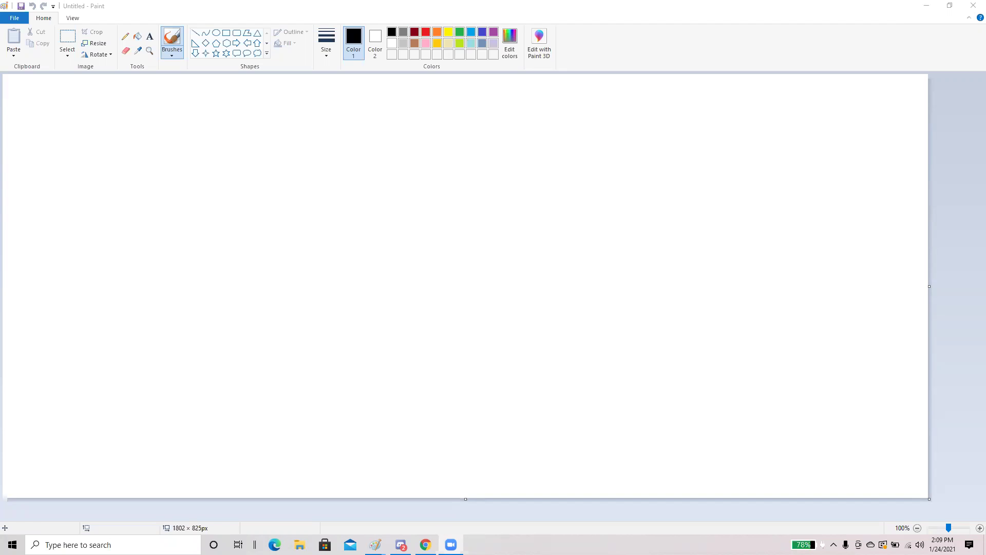
- Switch to the BNGO chart in Chrome and inspect the candles after 10:00 close up
{"action": "left_click", "coordinate": [426, 545]}
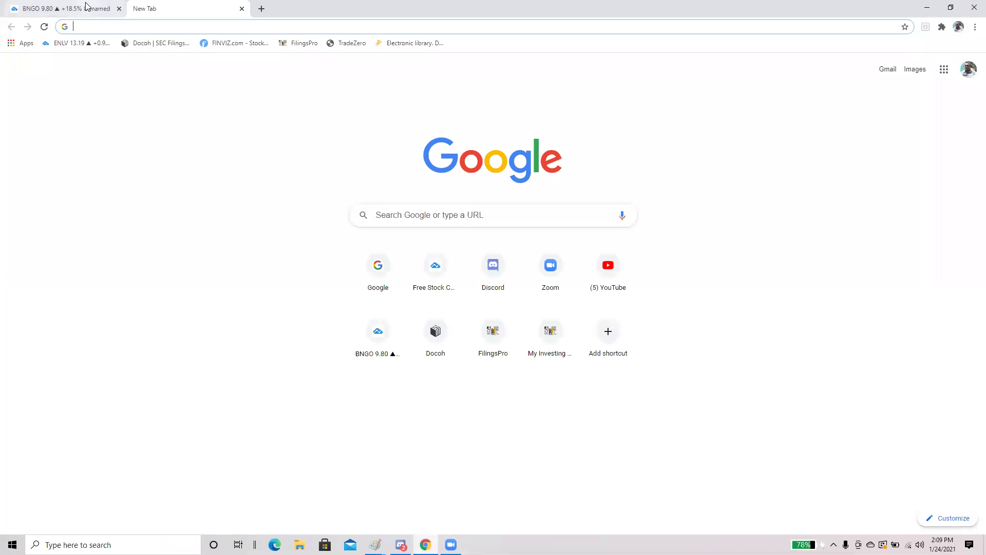
{"action": "left_click", "coordinate": [67, 8]}
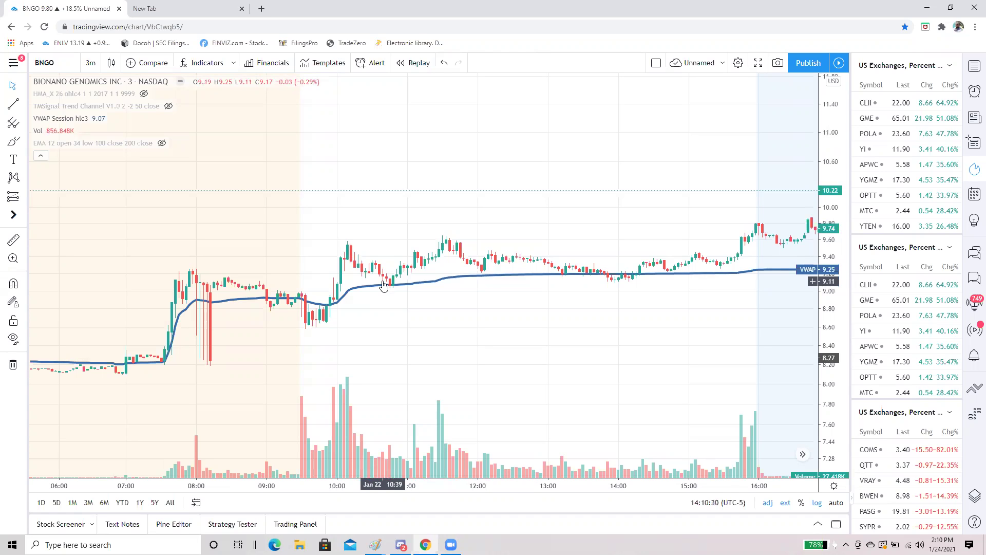
{"action": "scroll", "coordinate": [383, 284], "scroll_direction": "up", "scroll_amount": 5}
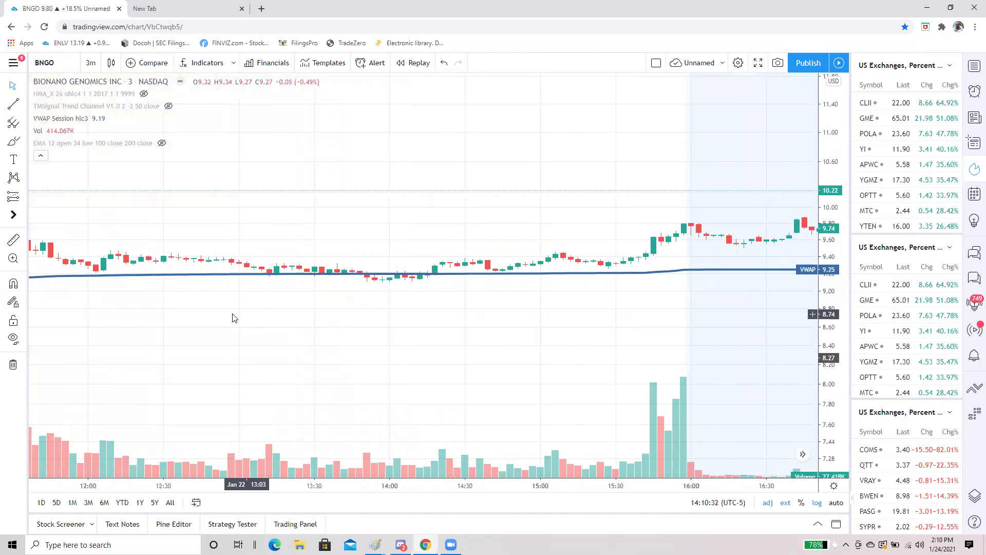
{"action": "scroll", "coordinate": [262, 277], "scroll_direction": "up", "scroll_amount": 3}
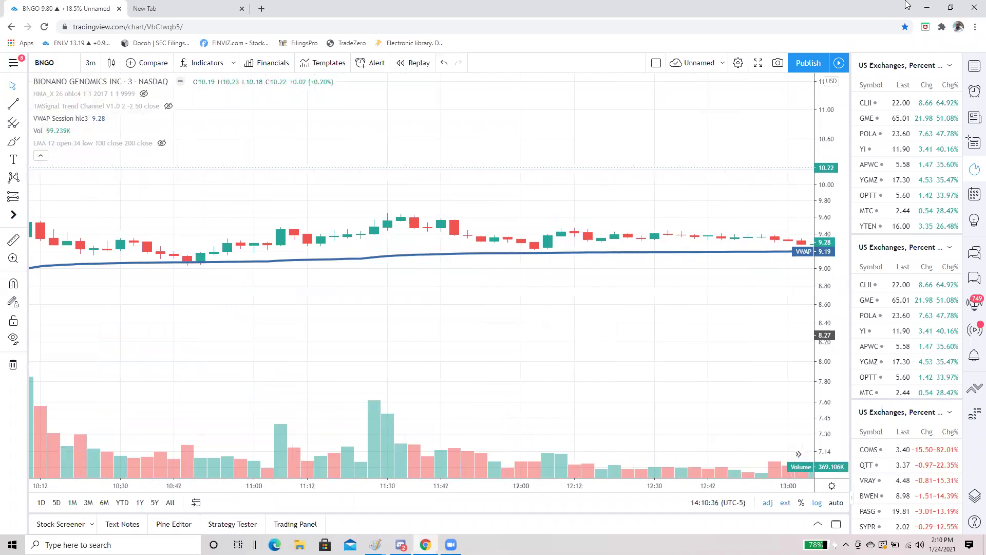
- Switch to Paint and draw a candle from a small rectangle with a vertical upper wick about 223 px long
{"action": "left_click", "coordinate": [927, 7]}
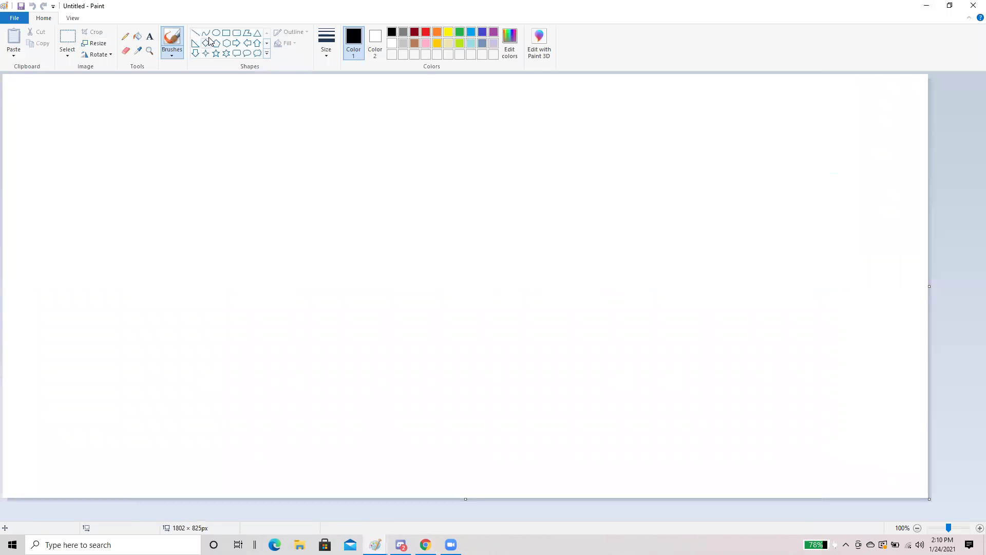
{"action": "left_click", "coordinate": [226, 34]}
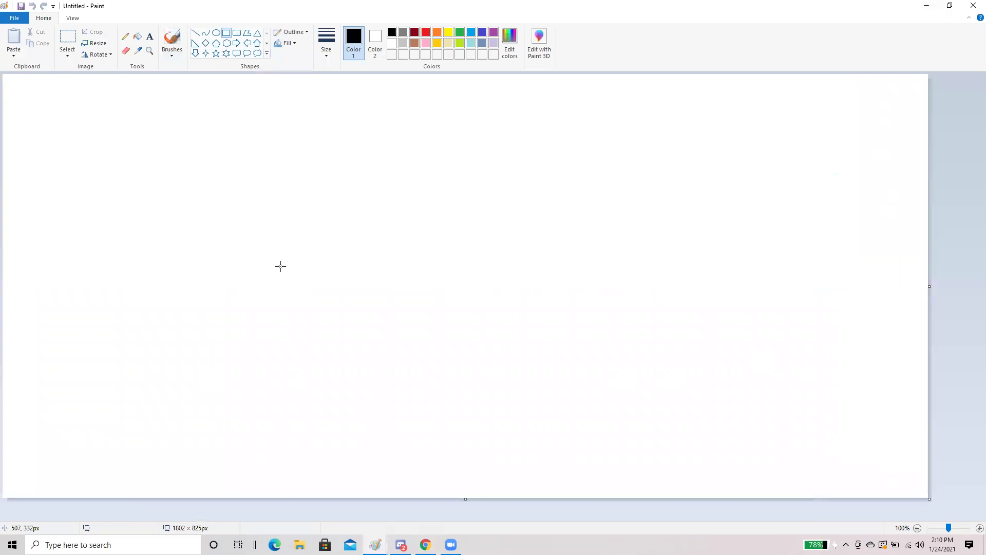
{"action": "left_click_drag", "start_coordinate": [258, 226], "coordinate": [301, 257]}
{"action": "left_click", "coordinate": [194, 33]}
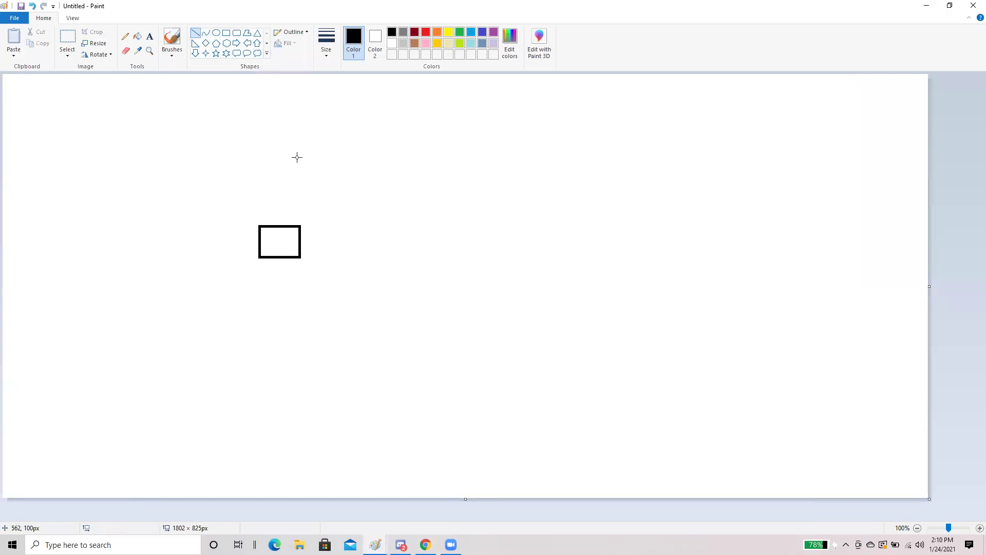
{"action": "left_click_drag", "start_coordinate": [278, 114], "coordinate": [279, 228]}
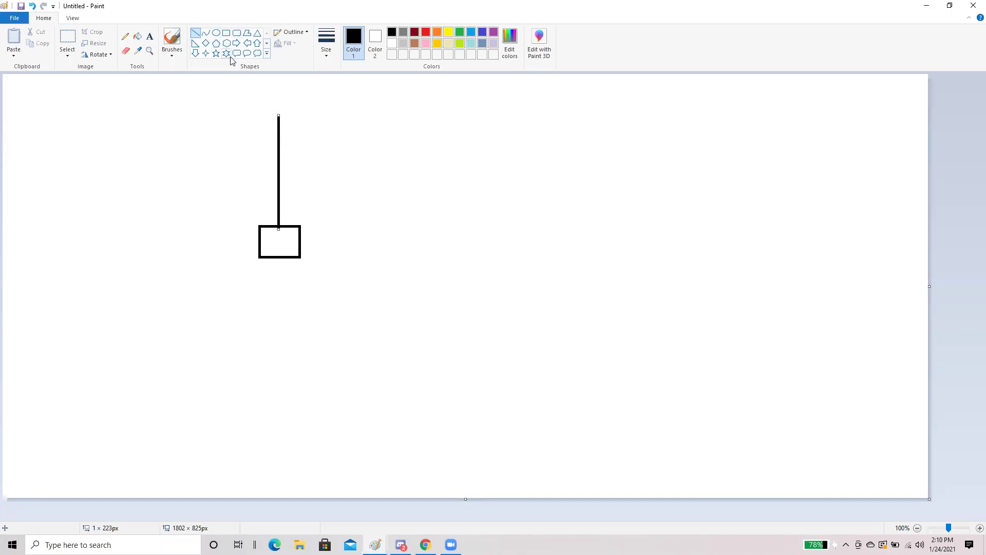
- Draw a second candle lower on the canvas, a small rectangle with a vertical lower wick about 196 px long
{"action": "left_click", "coordinate": [226, 33]}
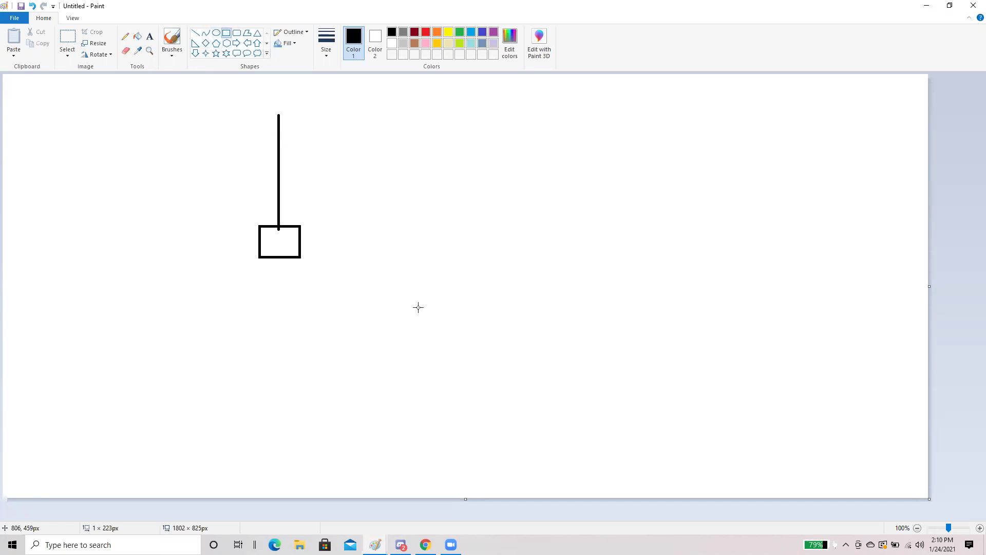
{"action": "left_click_drag", "start_coordinate": [432, 308], "coordinate": [455, 449]}
{"action": "left_click", "coordinate": [195, 33]}
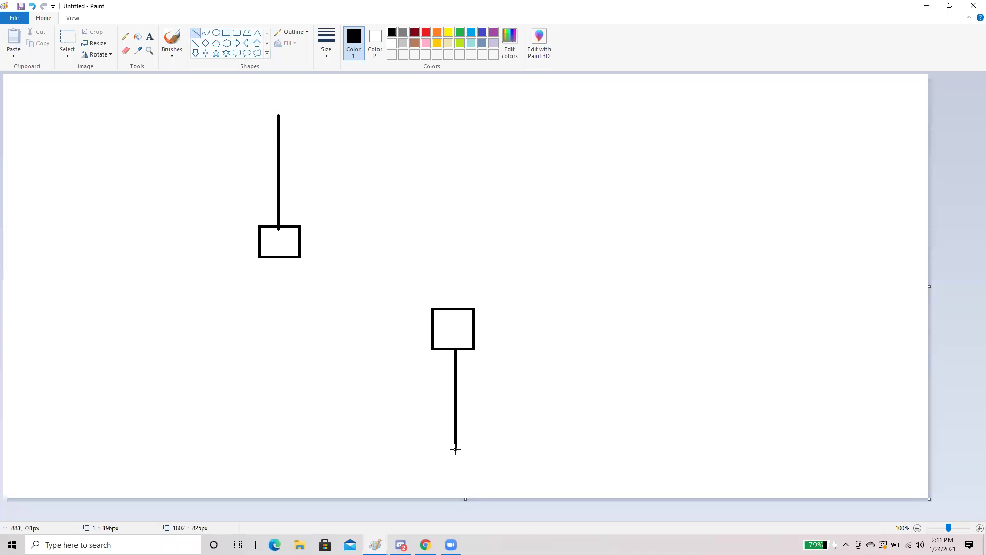
- Circle the second candle's lower wick with the Pencil and handwrite "WICK" beside that candle
{"action": "left_click", "coordinate": [126, 36]}
{"action": "mouse_move", "coordinate": [453, 350]}
{"action": "left_mouse_down"}
{"action": "mouse_move", "coordinate": [431, 353]}
{"action": "mouse_move", "coordinate": [466, 457]}
{"action": "mouse_move", "coordinate": [481, 381]}
{"action": "left_mouse_up"}
{"action": "left_click_drag", "start_coordinate": [452, 344], "coordinate": [452, 345]}
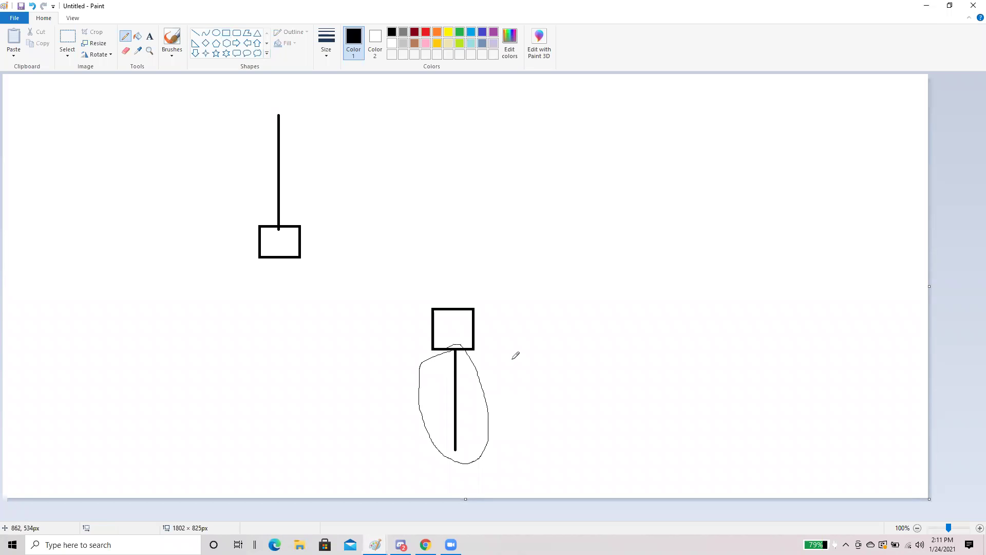
{"action": "mouse_move", "coordinate": [522, 321]}
{"action": "left_mouse_down"}
{"action": "mouse_move", "coordinate": [564, 321]}
{"action": "mouse_move", "coordinate": [571, 348]}
{"action": "mouse_move", "coordinate": [581, 331]}
{"action": "mouse_move", "coordinate": [599, 348]}
{"action": "left_mouse_up"}
{"action": "left_click_drag", "start_coordinate": [601, 297], "coordinate": [610, 364]}
{"action": "mouse_move", "coordinate": [643, 294]}
{"action": "left_mouse_down"}
{"action": "mouse_move", "coordinate": [605, 351]}
{"action": "mouse_move", "coordinate": [682, 358]}
{"action": "left_mouse_up"}
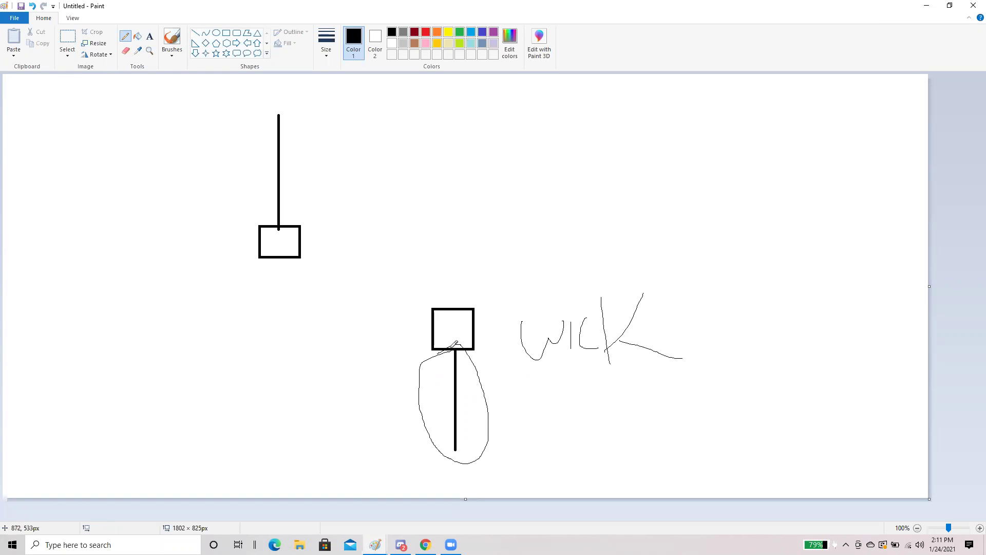
- Trace both candles' wicks with the Pencil and circle the wick tips
{"action": "mouse_move", "coordinate": [456, 348]}
{"action": "left_mouse_down"}
{"action": "mouse_move", "coordinate": [464, 457]}
{"action": "mouse_move", "coordinate": [489, 449]}
{"action": "mouse_move", "coordinate": [437, 441]}
{"action": "mouse_move", "coordinate": [496, 446]}
{"action": "mouse_move", "coordinate": [443, 461]}
{"action": "mouse_move", "coordinate": [472, 448]}
{"action": "mouse_move", "coordinate": [454, 351]}
{"action": "left_mouse_up"}
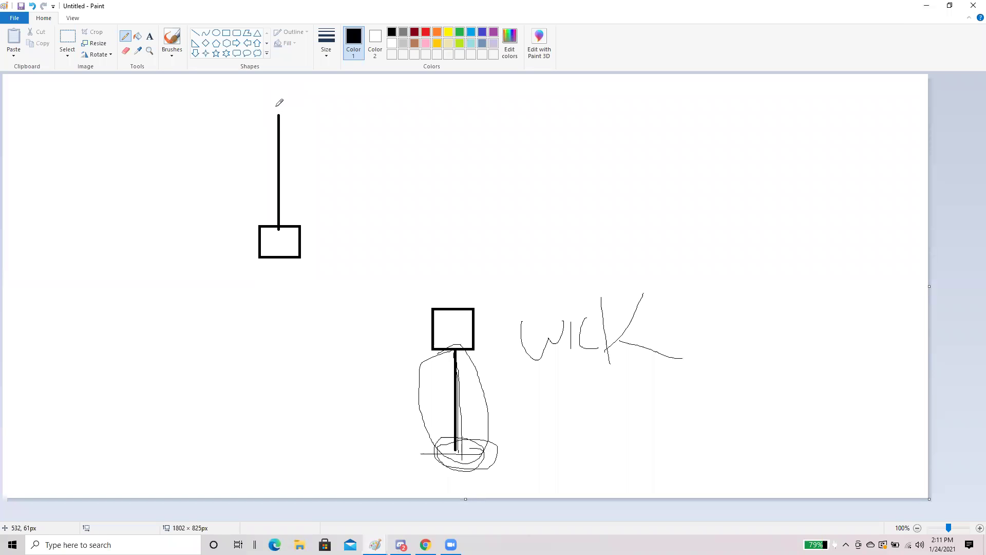
{"action": "left_click_drag", "start_coordinate": [284, 224], "coordinate": [289, 132]}
{"action": "mouse_move", "coordinate": [274, 96]}
{"action": "left_mouse_down"}
{"action": "mouse_move", "coordinate": [308, 127]}
{"action": "mouse_move", "coordinate": [272, 93]}
{"action": "mouse_move", "coordinate": [287, 125]}
{"action": "mouse_move", "coordinate": [267, 97]}
{"action": "mouse_move", "coordinate": [282, 90]}
{"action": "mouse_move", "coordinate": [283, 225]}
{"action": "left_mouse_up"}
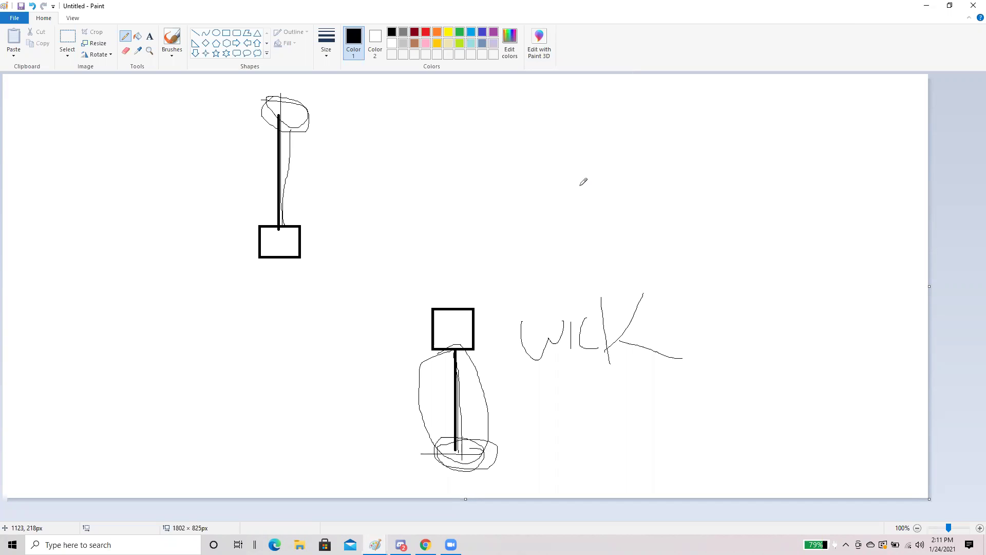
- Circle the upper-wick candle, sketch a rising zigzag with a circled peak and a decline, and retrace the lower candle's wick
{"action": "mouse_move", "coordinate": [152, 186]}
{"action": "left_mouse_down"}
{"action": "mouse_move", "coordinate": [326, 176]}
{"action": "mouse_move", "coordinate": [290, 131]}
{"action": "left_mouse_up"}
{"action": "mouse_move", "coordinate": [390, 280]}
{"action": "left_mouse_down"}
{"action": "mouse_move", "coordinate": [529, 180]}
{"action": "mouse_move", "coordinate": [582, 120]}
{"action": "mouse_move", "coordinate": [588, 136]}
{"action": "mouse_move", "coordinate": [573, 90]}
{"action": "mouse_move", "coordinate": [557, 89]}
{"action": "mouse_move", "coordinate": [636, 179]}
{"action": "left_mouse_up"}
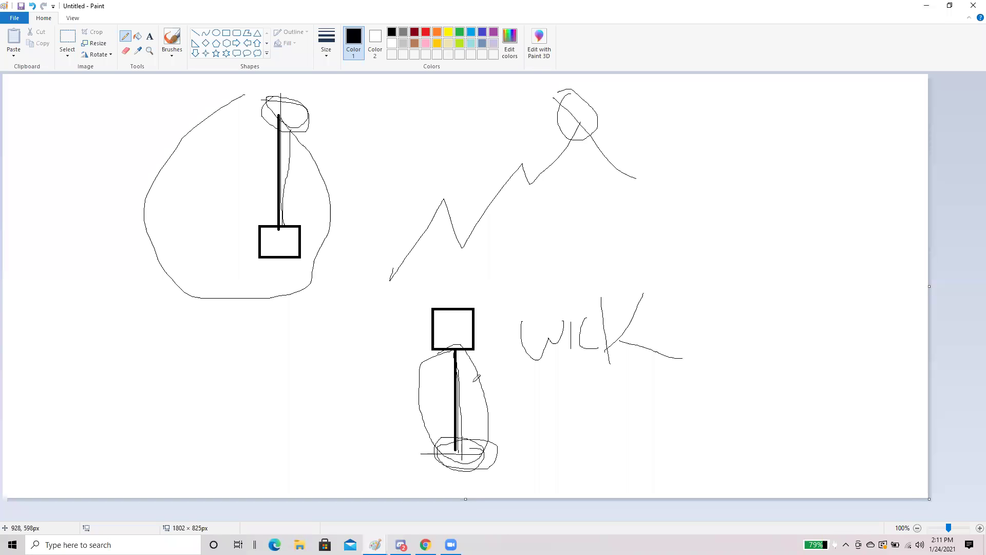
{"action": "mouse_move", "coordinate": [465, 451]}
{"action": "left_mouse_down"}
{"action": "mouse_move", "coordinate": [475, 416]}
{"action": "mouse_move", "coordinate": [440, 354]}
{"action": "left_mouse_up"}
- Switch back to the BNGO chart in Chrome and examine the candle wicks near VWAP between 09:30 and 13:00
{"action": "left_click", "coordinate": [926, 5]}
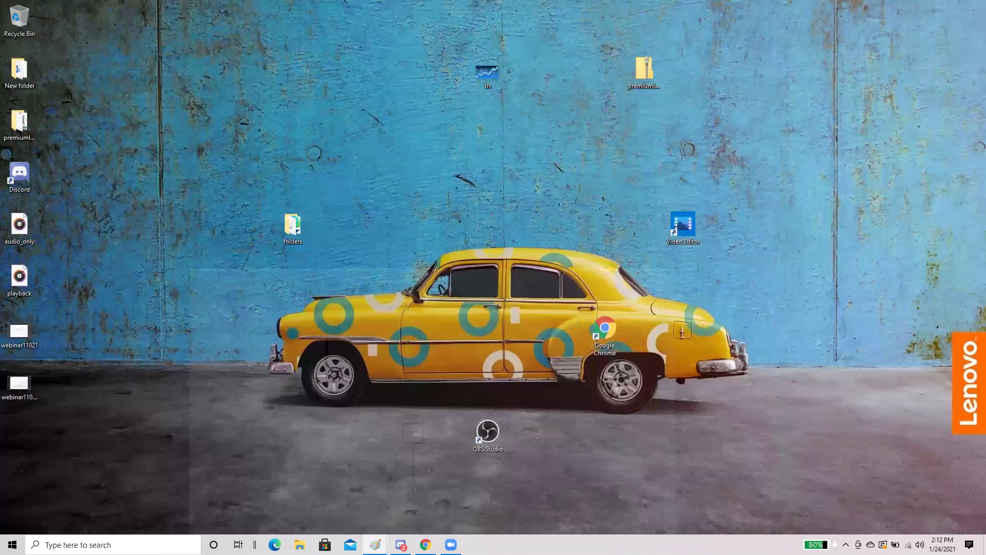
{"action": "key", "text": "alt+Tab"}
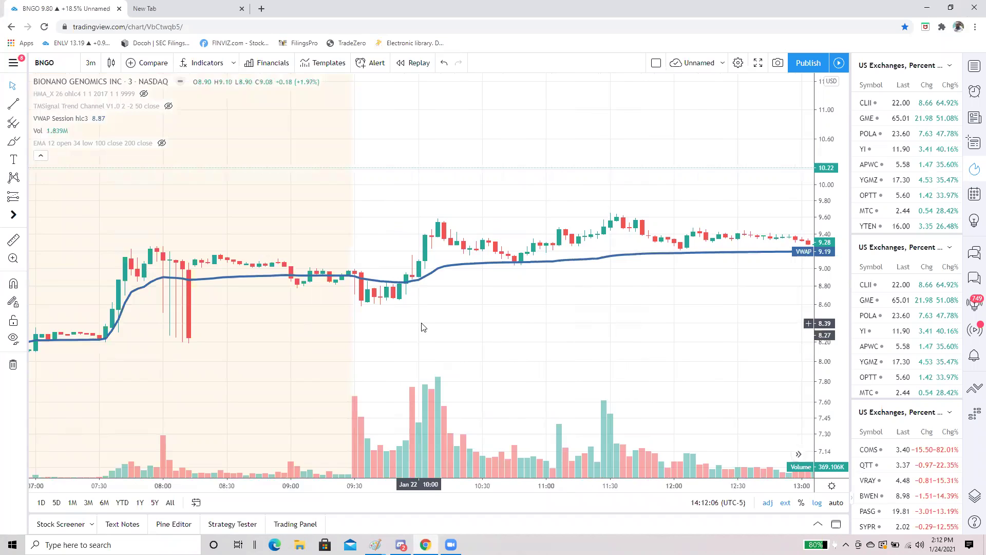
{"action": "scroll", "coordinate": [359, 319], "scroll_direction": "up", "scroll_amount": 2}
{"action": "left_click_drag", "start_coordinate": [359, 319], "coordinate": [474, 276]}
{"action": "scroll", "coordinate": [407, 291], "scroll_direction": "up", "scroll_amount": 2}
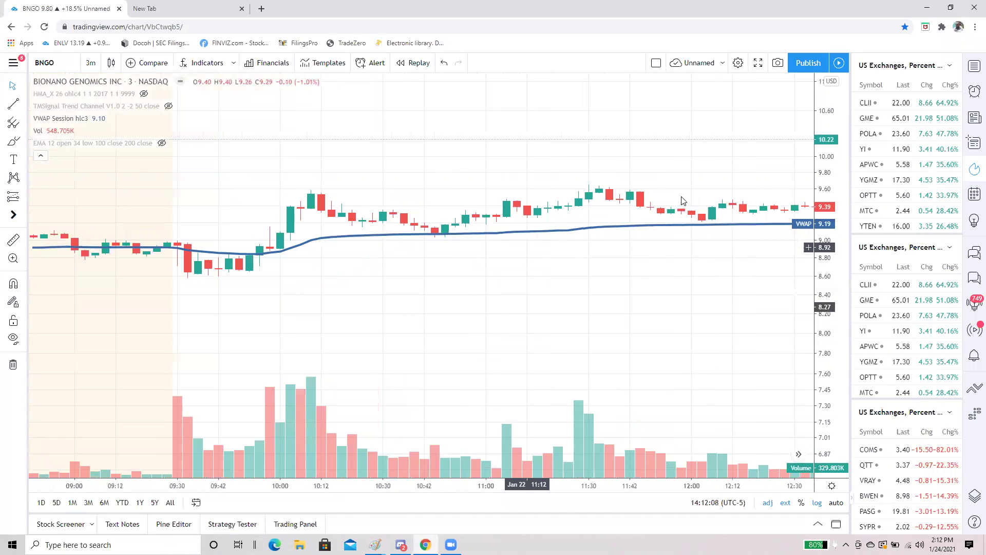
{"action": "left_click_drag", "start_coordinate": [817, 203], "coordinate": [819, 175]}
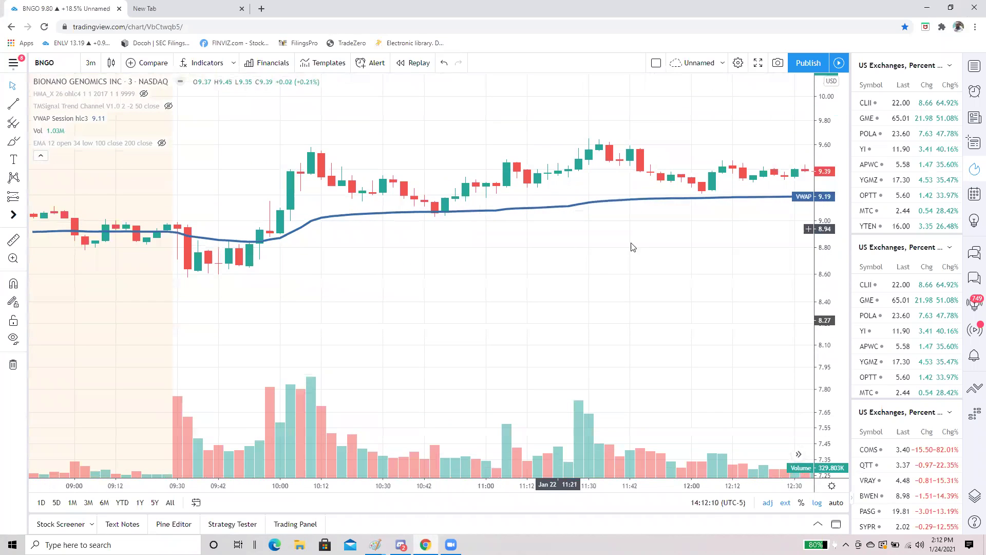
{"action": "scroll", "coordinate": [601, 242], "scroll_direction": "right", "scroll_amount": 5}
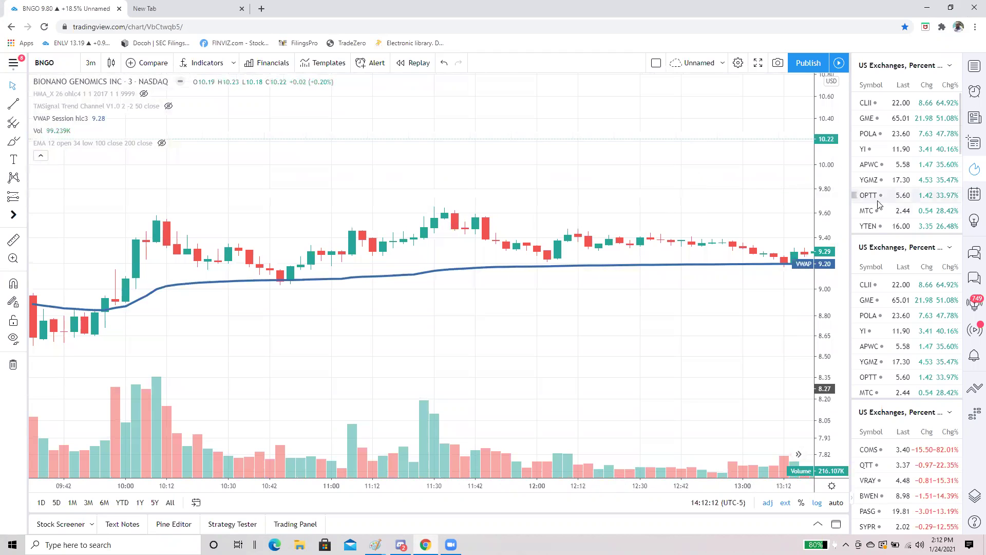
- Open the POLA chart from the watchlist and inspect its marked 3-minute candles between 09:30 and 12:00
{"action": "left_click", "coordinate": [867, 134]}
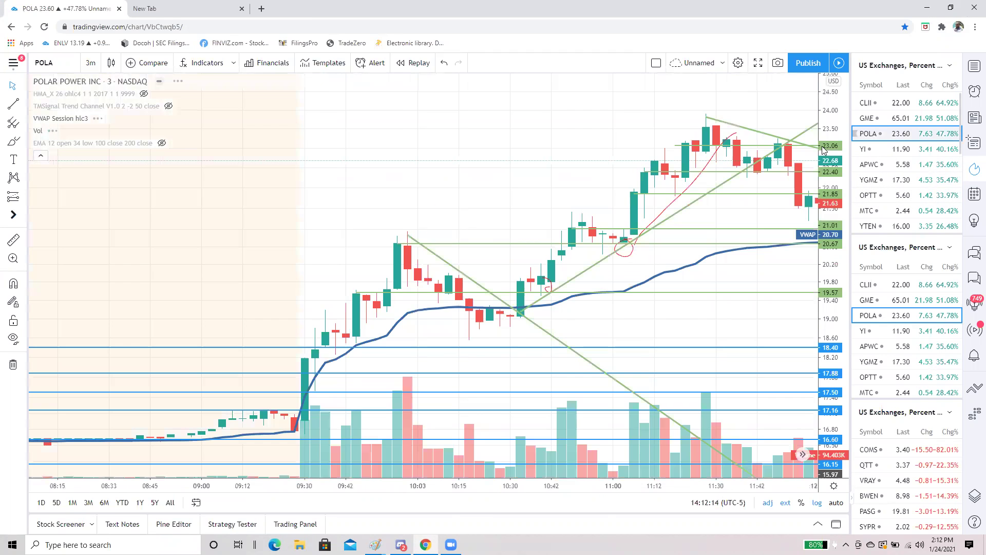
{"action": "scroll", "coordinate": [596, 292], "scroll_direction": "down", "scroll_amount": 1}
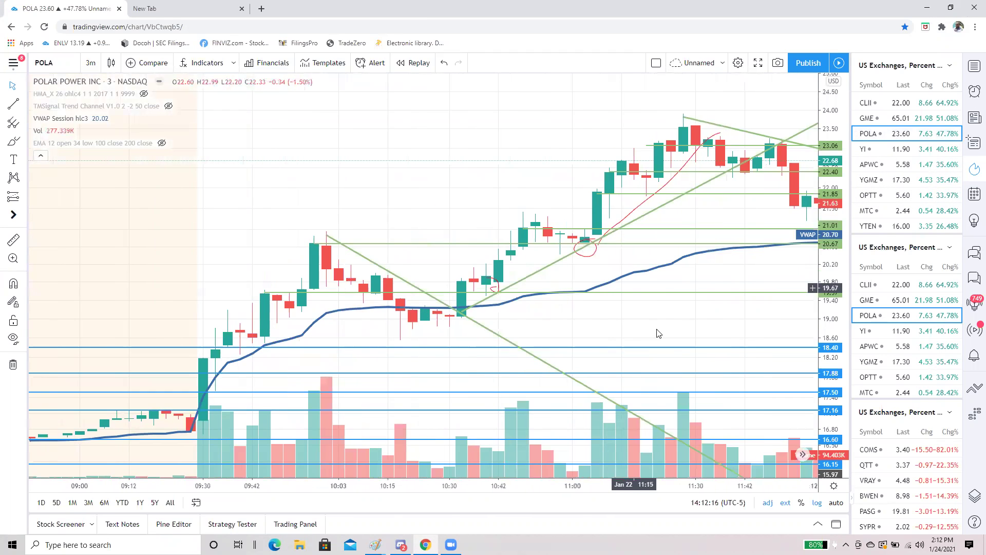
{"action": "right_click", "coordinate": [426, 156]}
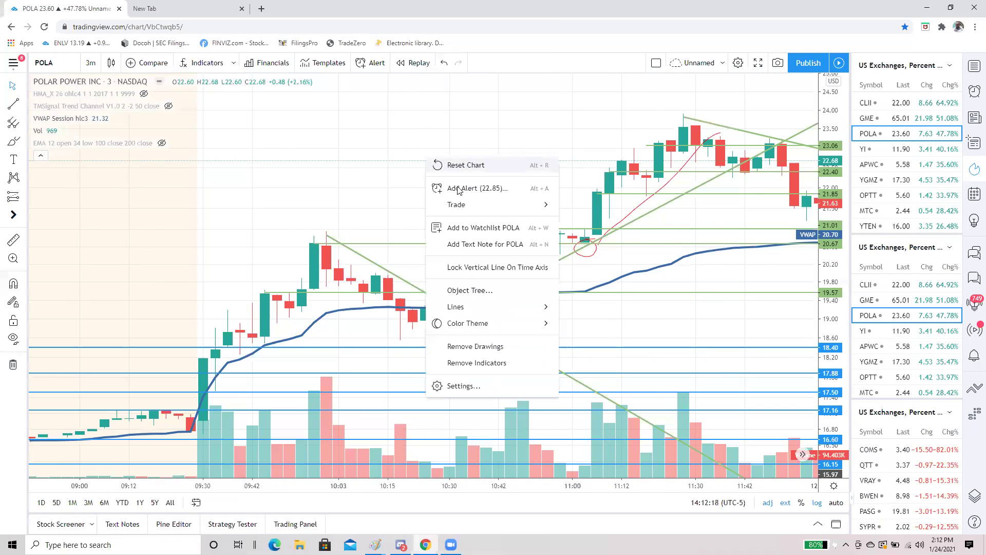
{"action": "mouse_move", "coordinate": [442, 461]}
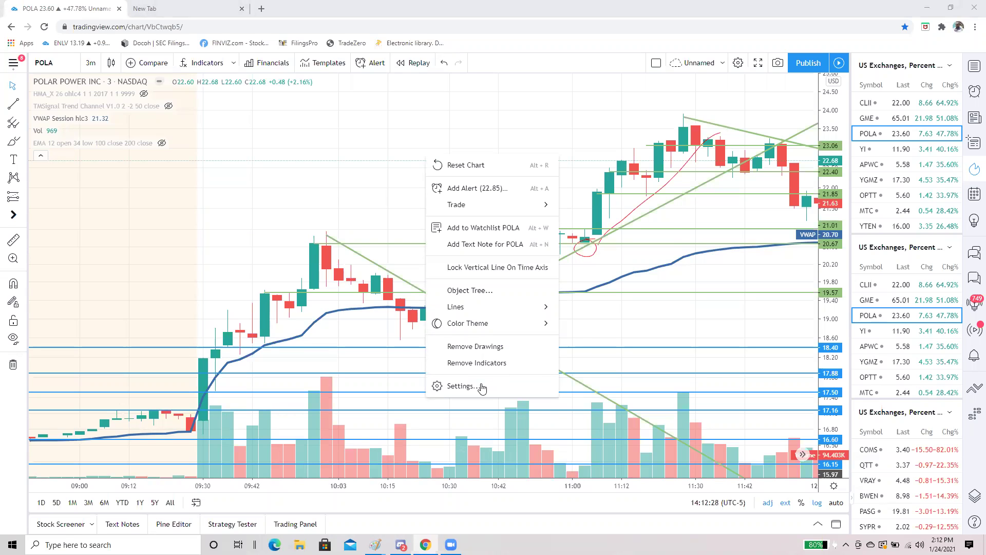
{"action": "left_click", "coordinate": [551, 133]}
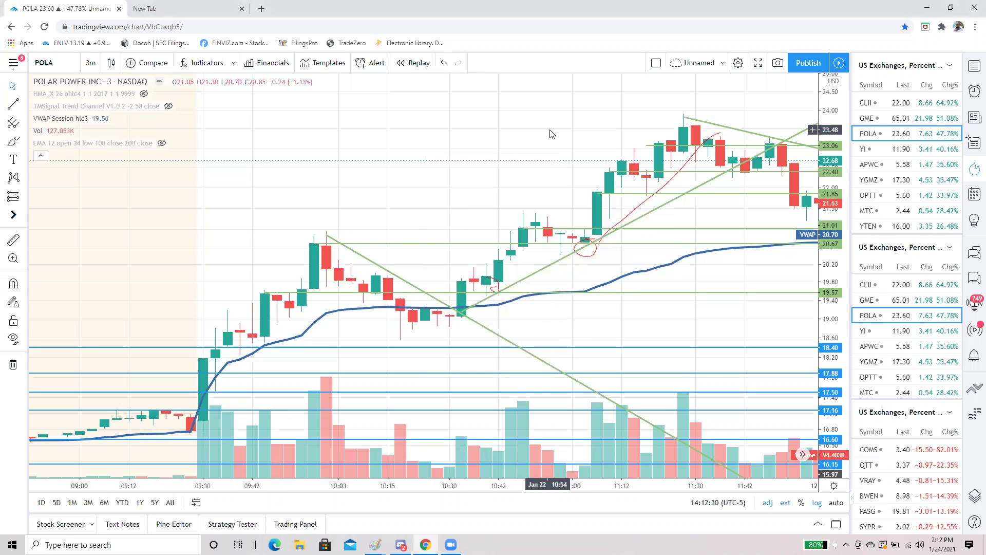
{"action": "scroll", "coordinate": [436, 287], "scroll_direction": "up", "scroll_amount": 1}
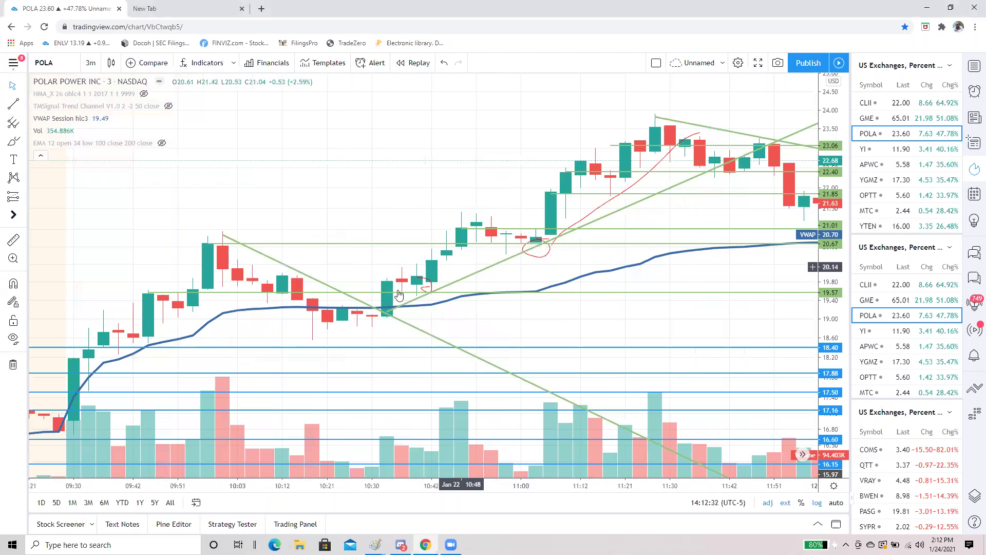
- Remove all drawings from the POLA chart and stretch its price scale so the candles appear taller
{"action": "right_click", "coordinate": [495, 286]}
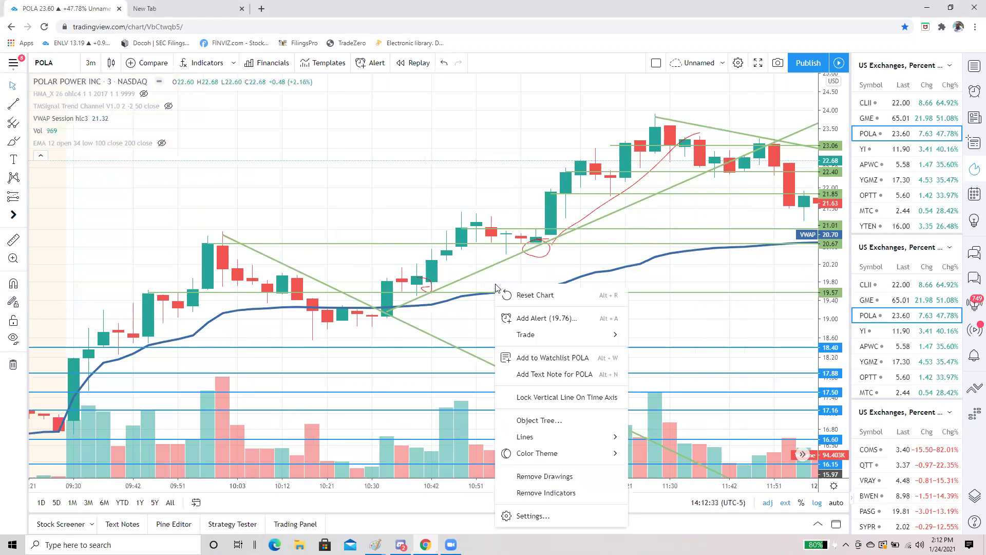
{"action": "left_click", "coordinate": [553, 472]}
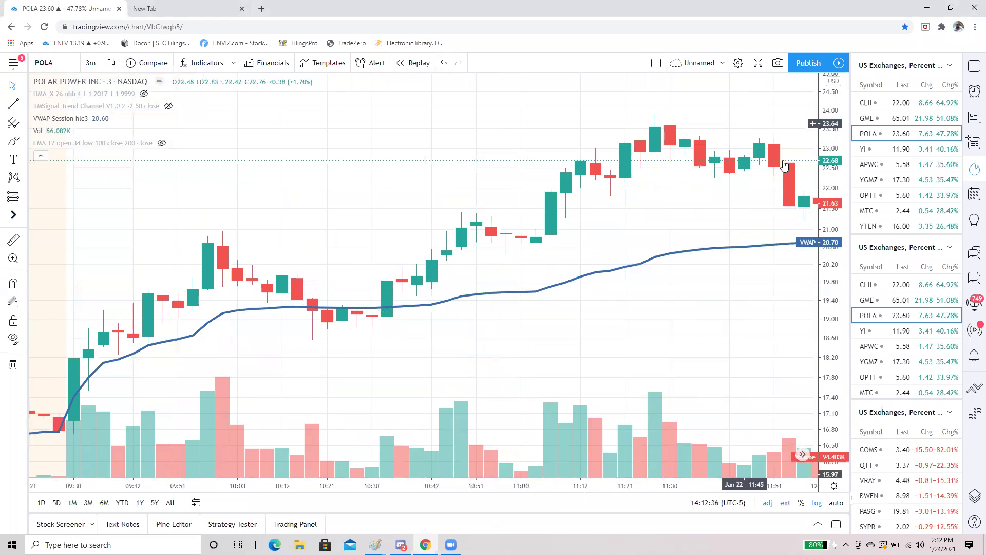
{"action": "left_click_drag", "start_coordinate": [829, 247], "coordinate": [830, 195]}
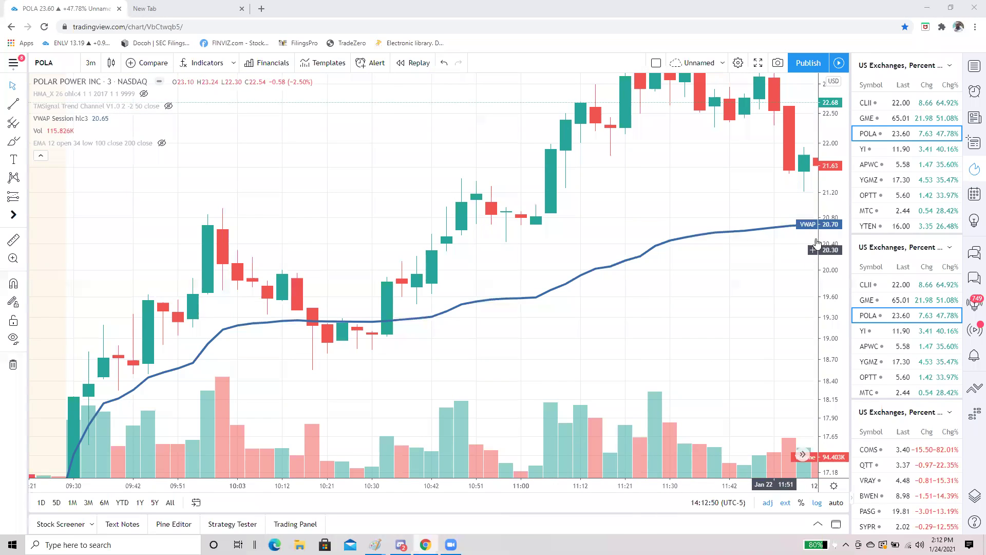
- Circle the long upper wicks of the POLA candles near 10:42 and 11:15 with the Brush
{"action": "left_click", "coordinate": [14, 141]}
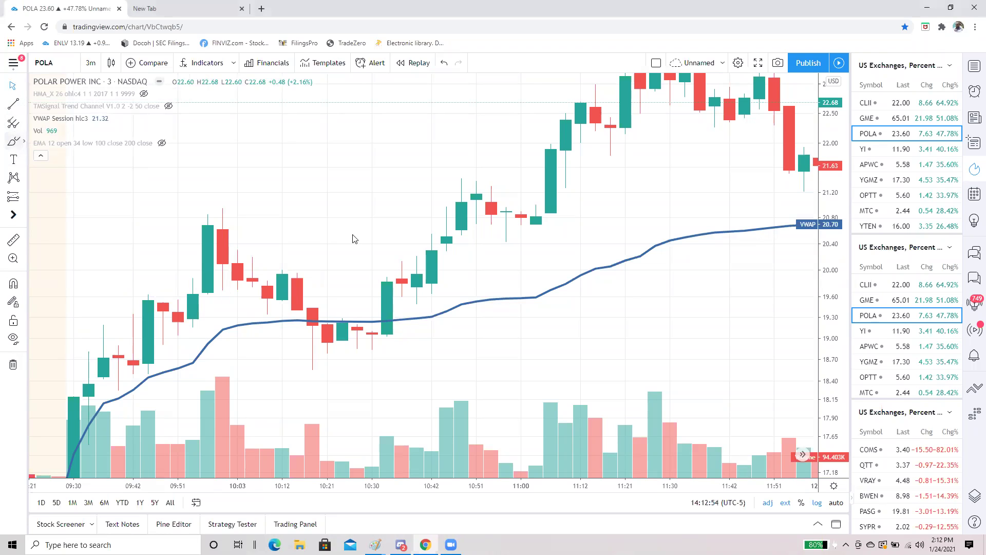
{"action": "mouse_move", "coordinate": [432, 197]}
{"action": "left_mouse_down"}
{"action": "mouse_move", "coordinate": [434, 236]}
{"action": "mouse_move", "coordinate": [461, 234]}
{"action": "mouse_move", "coordinate": [430, 199]}
{"action": "mouse_move", "coordinate": [417, 202]}
{"action": "left_mouse_up"}
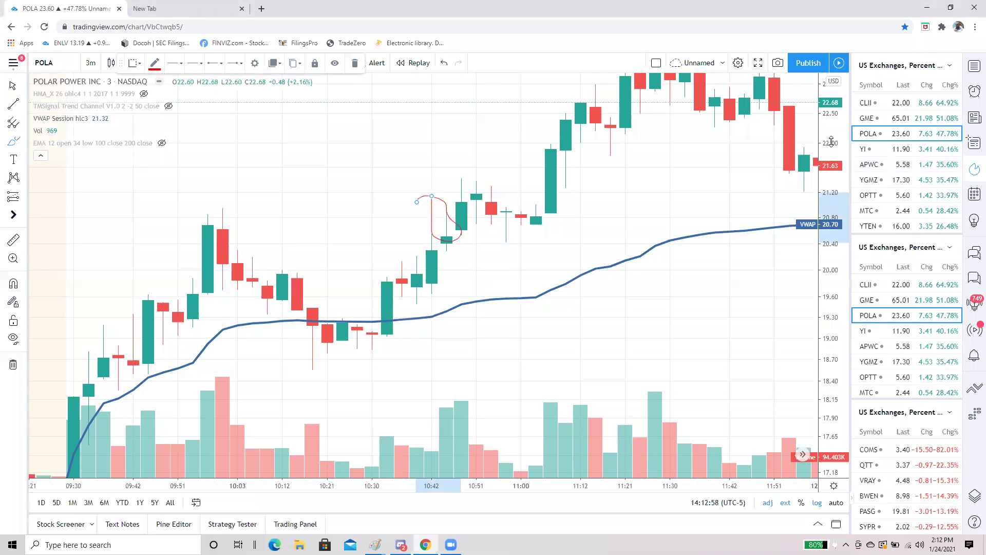
{"action": "scroll", "coordinate": [515, 194], "scroll_direction": "down", "scroll_amount": 5}
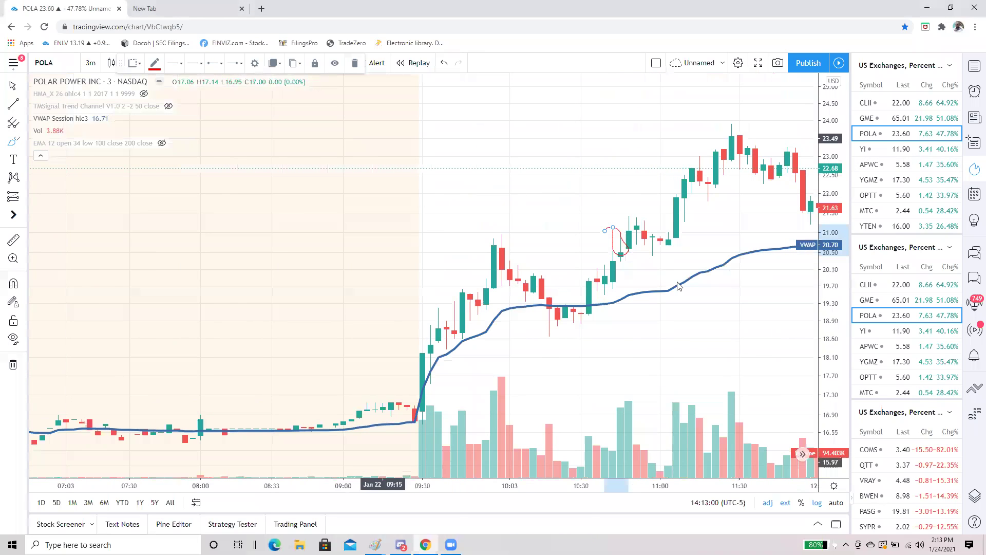
{"action": "mouse_move", "coordinate": [691, 146]}
{"action": "left_mouse_down"}
{"action": "mouse_move", "coordinate": [682, 164]}
{"action": "mouse_move", "coordinate": [704, 164]}
{"action": "mouse_move", "coordinate": [689, 146]}
{"action": "left_mouse_up"}
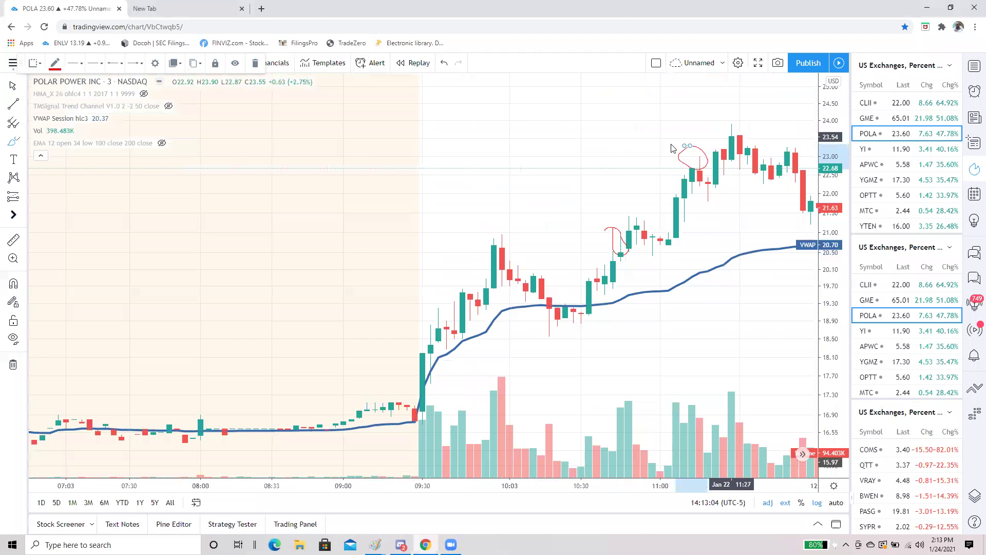
{"action": "left_click_drag", "start_coordinate": [565, 244], "coordinate": [399, 260]}
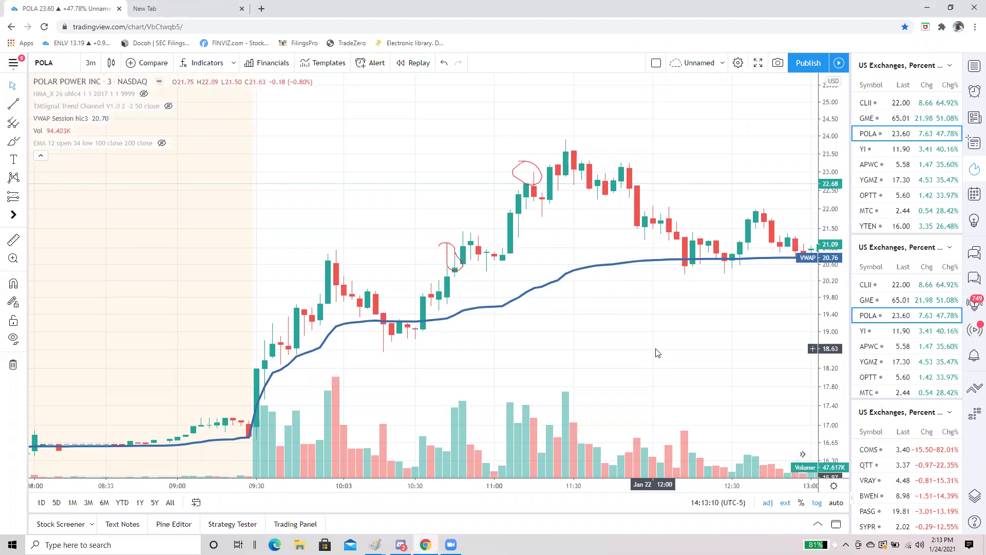
- Switch the chart to STCN on NASDAQ and go back to its January 20 session from 09:30 to 15:30
{"action": "type", "text": "STCN"}
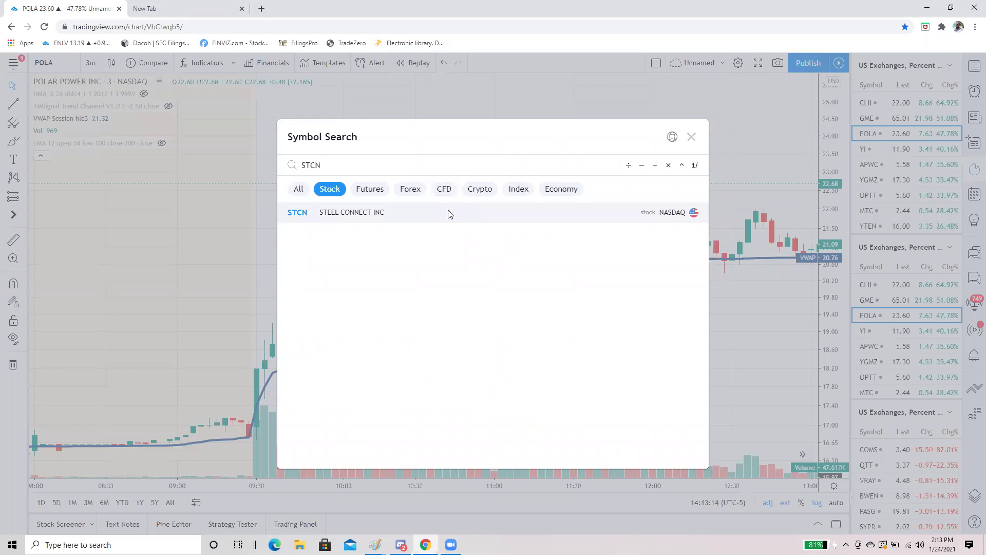
{"action": "left_click", "coordinate": [448, 210]}
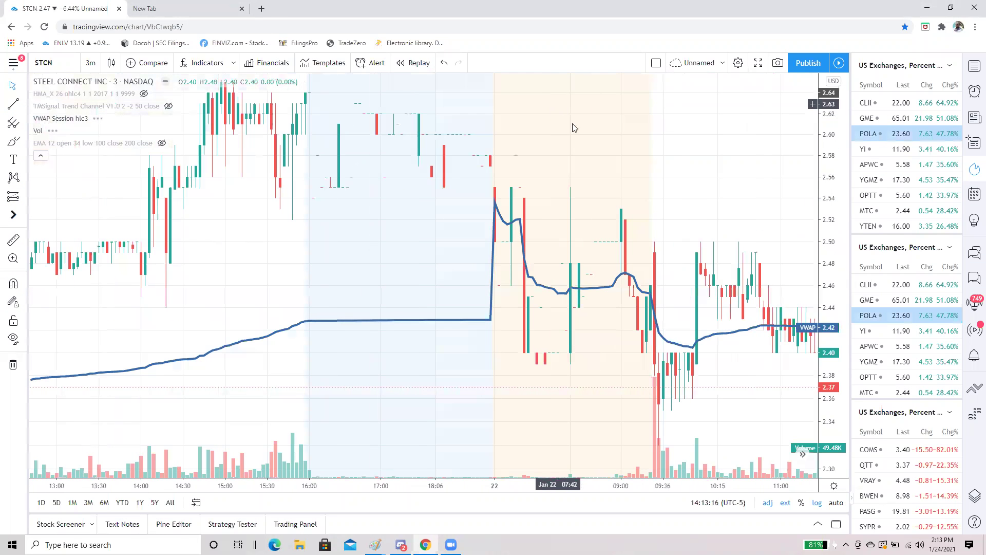
{"action": "scroll", "coordinate": [582, 175], "scroll_direction": "down", "scroll_amount": 3}
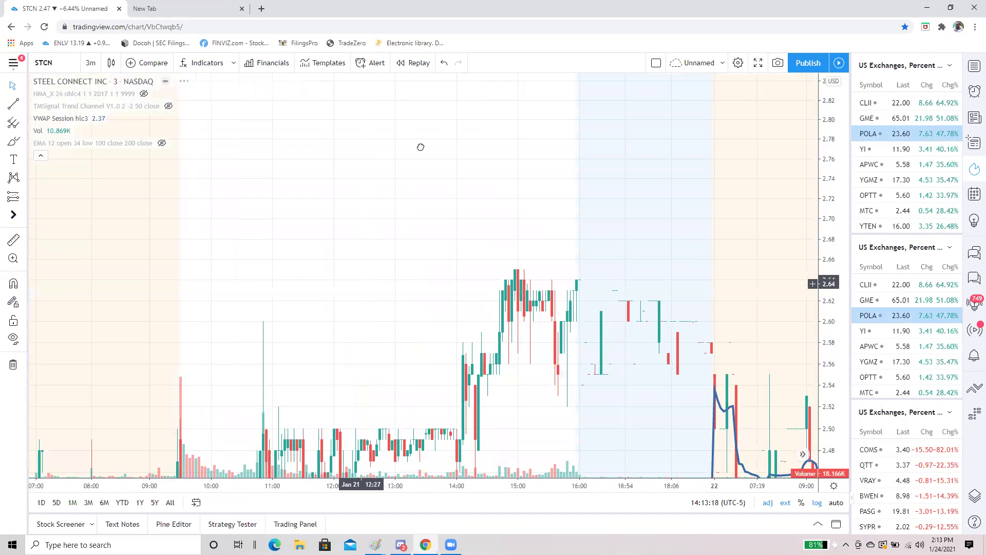
{"action": "scroll", "coordinate": [418, 341], "scroll_direction": "up", "scroll_amount": 5}
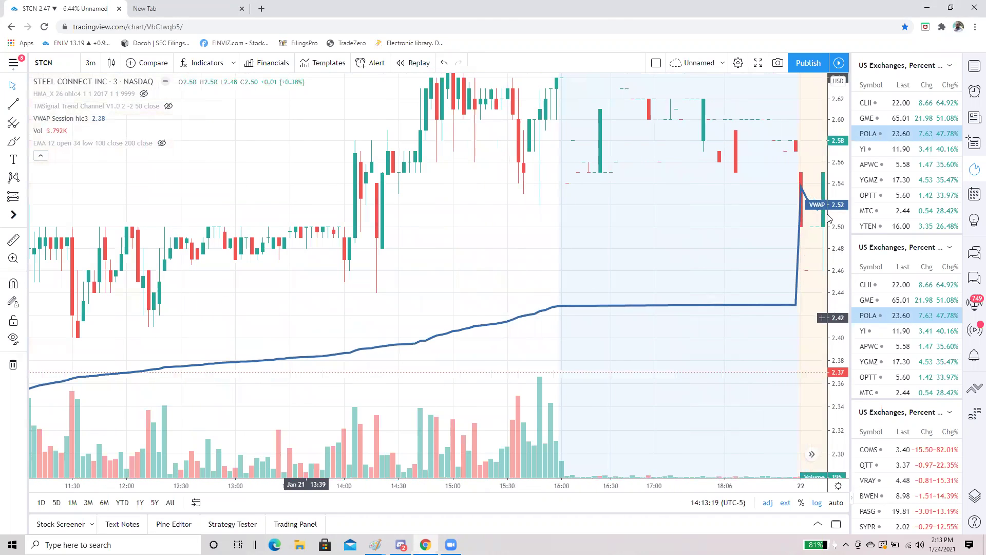
{"action": "scroll", "coordinate": [406, 193], "scroll_direction": "left", "scroll_amount": 5}
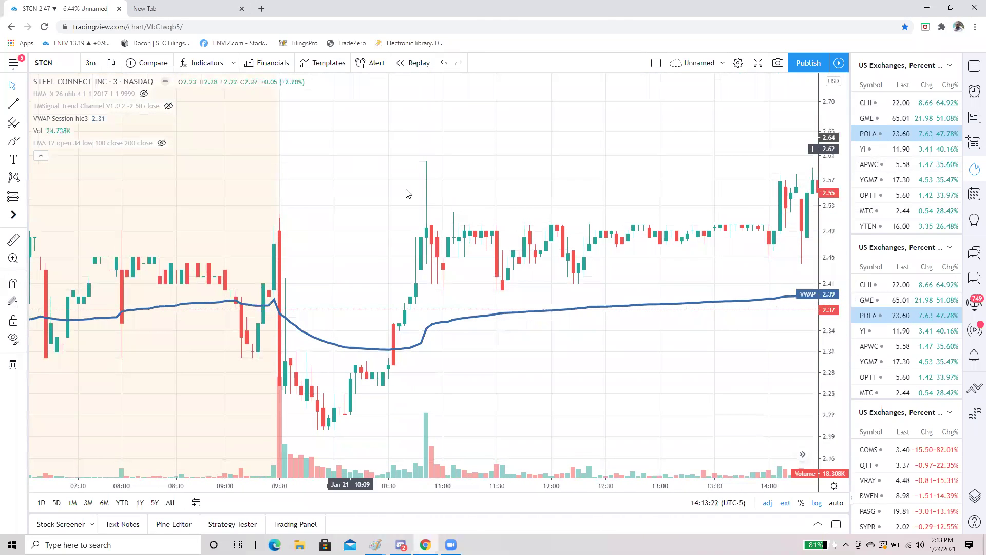
{"action": "scroll", "coordinate": [469, 183], "scroll_direction": "left", "scroll_amount": 5}
{"action": "scroll", "coordinate": [595, 236], "scroll_direction": "left", "scroll_amount": 5}
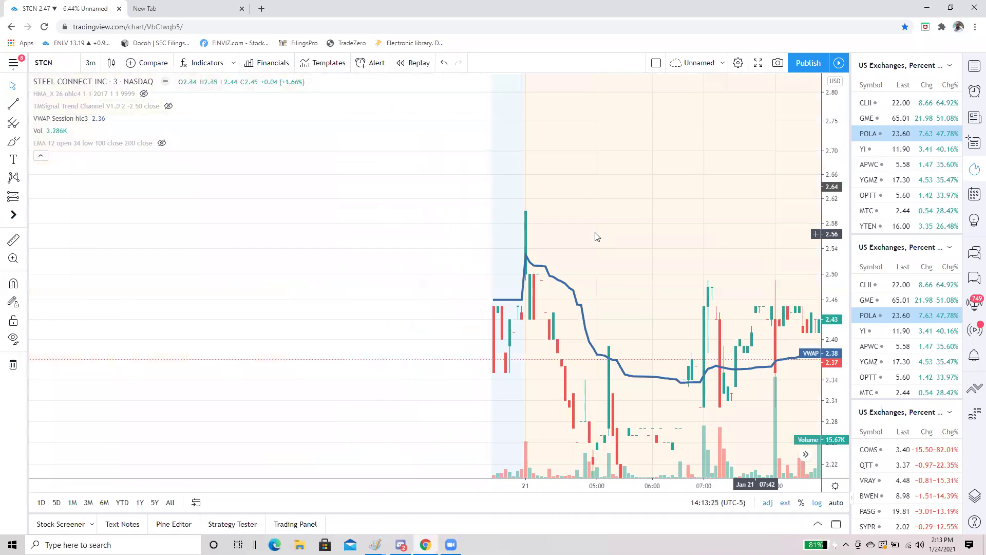
{"action": "scroll", "coordinate": [438, 335], "scroll_direction": "left", "scroll_amount": 2}
{"action": "scroll", "coordinate": [462, 348], "scroll_direction": "left", "scroll_amount": 3}
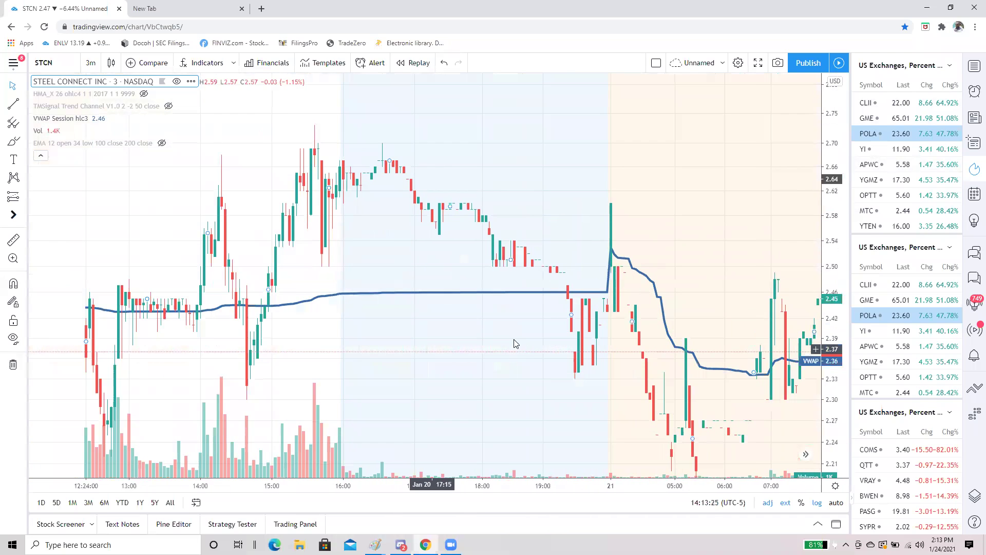
{"action": "scroll", "coordinate": [379, 352], "scroll_direction": "left", "scroll_amount": 3}
{"action": "scroll", "coordinate": [693, 388], "scroll_direction": "left", "scroll_amount": 3}
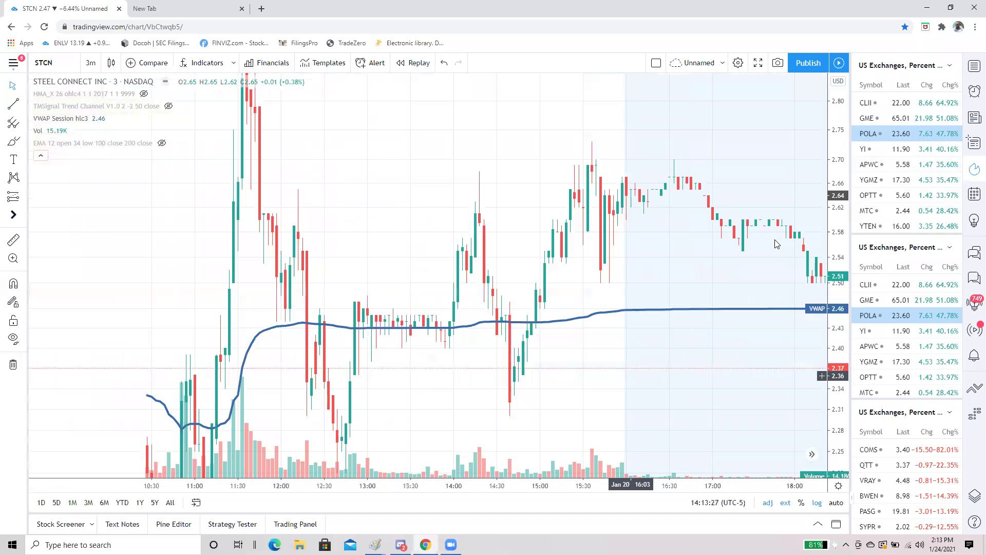
{"action": "scroll", "coordinate": [776, 244], "scroll_direction": "up", "scroll_amount": 2}
{"action": "scroll", "coordinate": [293, 157], "scroll_direction": "up", "scroll_amount": 2}
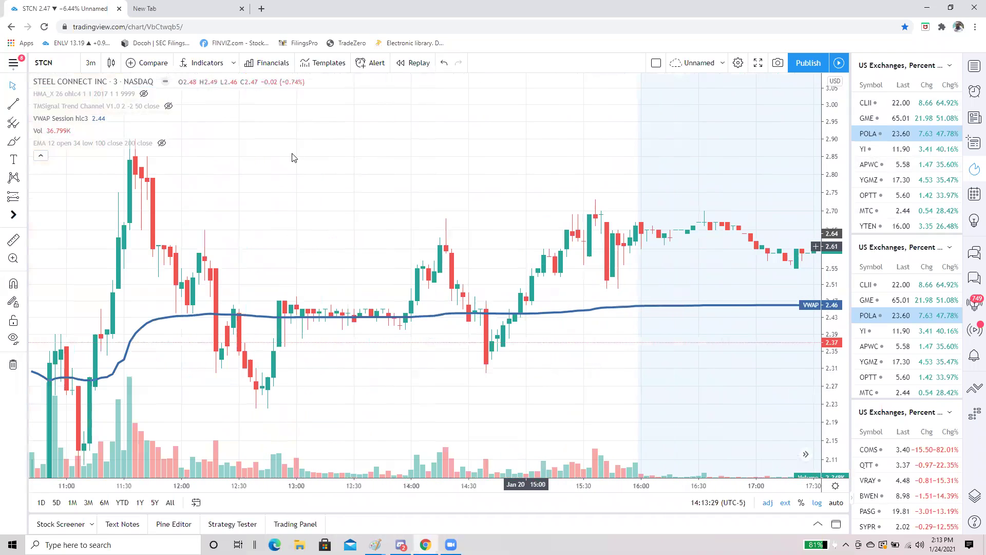
{"action": "scroll", "coordinate": [531, 251], "scroll_direction": "left", "scroll_amount": 3}
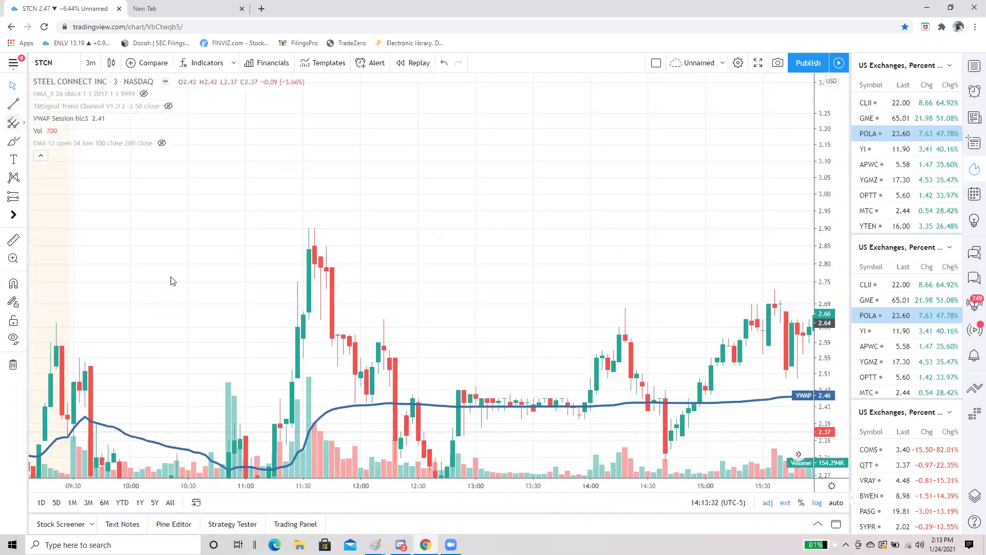
- Circle the upper wicks at the STCN peaks near 11:35, 14:18 and 15:35 with the Brush
{"action": "left_click_drag", "start_coordinate": [840, 286], "coordinate": [839, 339]}
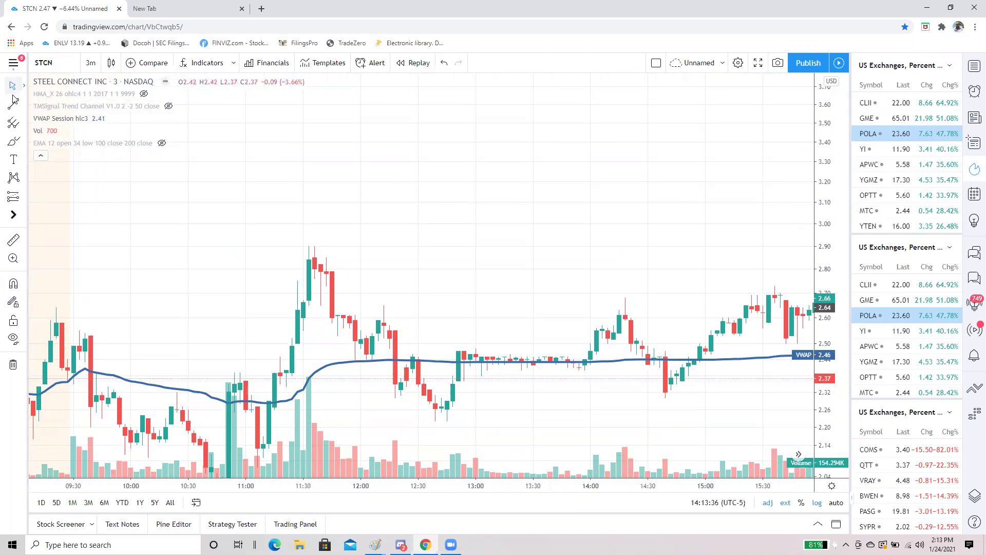
{"action": "left_click", "coordinate": [16, 141]}
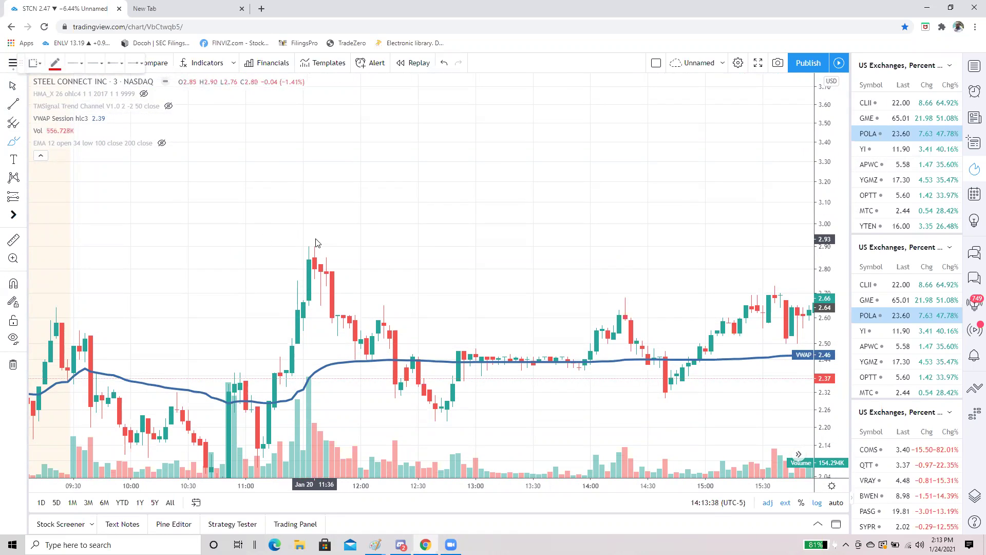
{"action": "mouse_move", "coordinate": [310, 240]}
{"action": "left_mouse_down"}
{"action": "mouse_move", "coordinate": [320, 241]}
{"action": "mouse_move", "coordinate": [311, 240]}
{"action": "left_mouse_up"}
{"action": "mouse_move", "coordinate": [622, 292]}
{"action": "left_mouse_down"}
{"action": "mouse_move", "coordinate": [616, 306]}
{"action": "mouse_move", "coordinate": [636, 315]}
{"action": "mouse_move", "coordinate": [623, 292]}
{"action": "left_mouse_up"}
{"action": "mouse_move", "coordinate": [776, 280]}
{"action": "left_mouse_down"}
{"action": "mouse_move", "coordinate": [769, 297]}
{"action": "mouse_move", "coordinate": [771, 280]}
{"action": "left_mouse_up"}
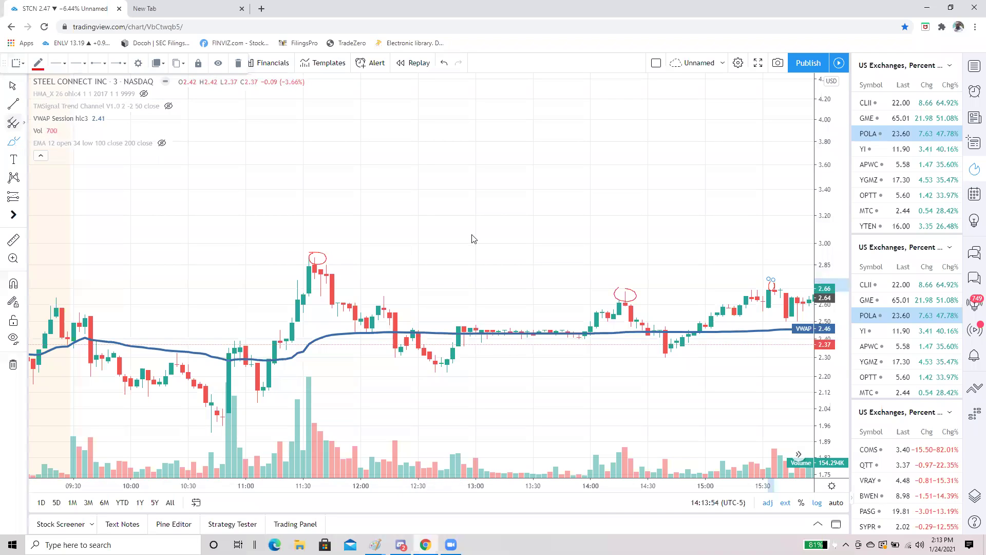
- Sketch a rising zigzag ending in a steep decline and a stepped falling line with a vertical stroke above the afternoon candles
{"action": "left_click", "coordinate": [20, 143]}
{"action": "mouse_move", "coordinate": [427, 291]}
{"action": "left_mouse_down"}
{"action": "mouse_move", "coordinate": [470, 232]}
{"action": "mouse_move", "coordinate": [487, 250]}
{"action": "mouse_move", "coordinate": [498, 206]}
{"action": "mouse_move", "coordinate": [510, 221]}
{"action": "mouse_move", "coordinate": [516, 195]}
{"action": "mouse_move", "coordinate": [602, 296]}
{"action": "left_mouse_up"}
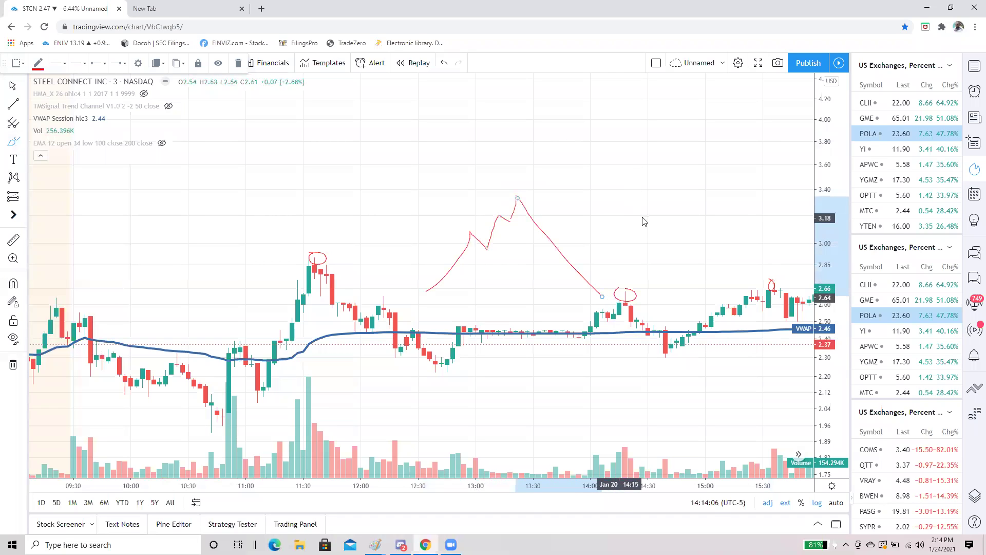
{"action": "mouse_move", "coordinate": [602, 168]}
{"action": "left_mouse_down"}
{"action": "mouse_move", "coordinate": [637, 203]}
{"action": "mouse_move", "coordinate": [695, 187]}
{"action": "left_mouse_up"}
{"action": "left_click_drag", "start_coordinate": [710, 237], "coordinate": [728, 257]}
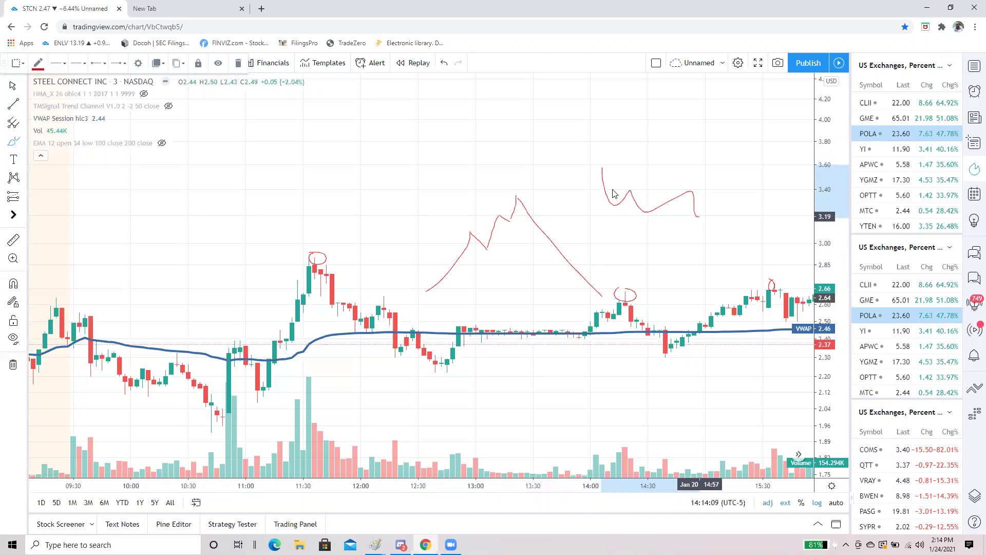
{"action": "mouse_move", "coordinate": [556, 117]}
{"action": "left_mouse_down"}
{"action": "mouse_move", "coordinate": [567, 161]}
{"action": "mouse_move", "coordinate": [578, 150]}
{"action": "mouse_move", "coordinate": [590, 183]}
{"action": "mouse_move", "coordinate": [603, 166]}
{"action": "mouse_move", "coordinate": [601, 207]}
{"action": "left_mouse_up"}
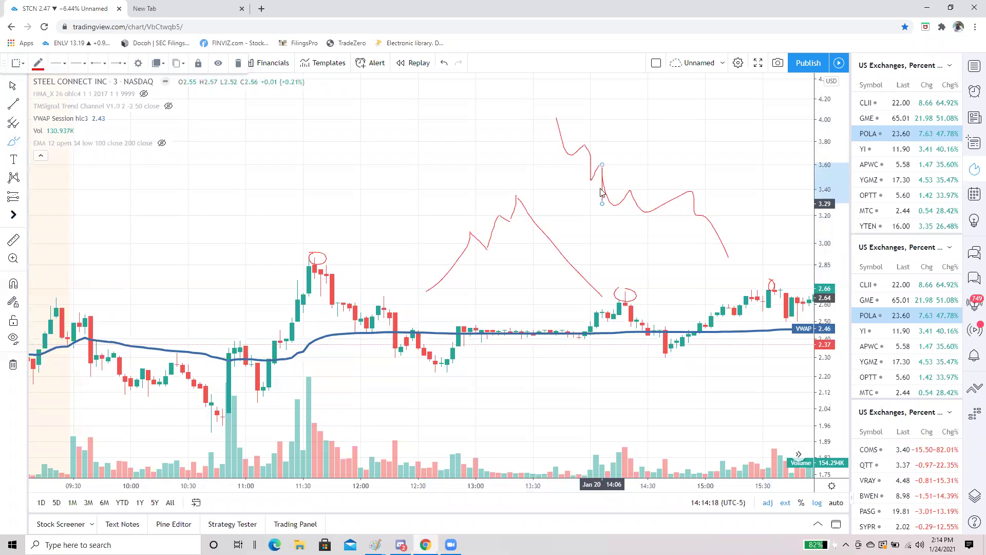
- Remove all drawings from the STCN chart and rescale it around the January 20 candles and VWAP
{"action": "left_click", "coordinate": [13, 86]}
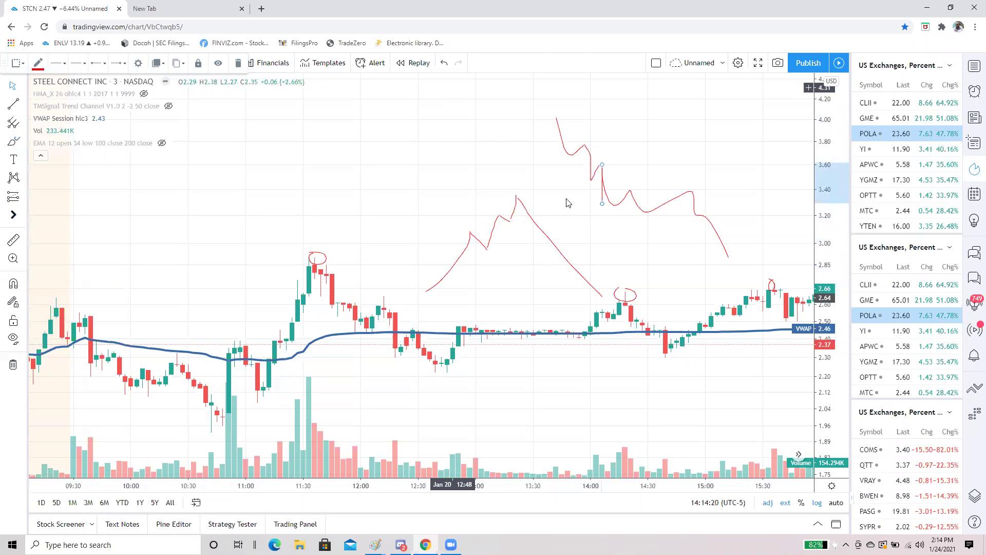
{"action": "key", "text": "ctrl+alt+h"}
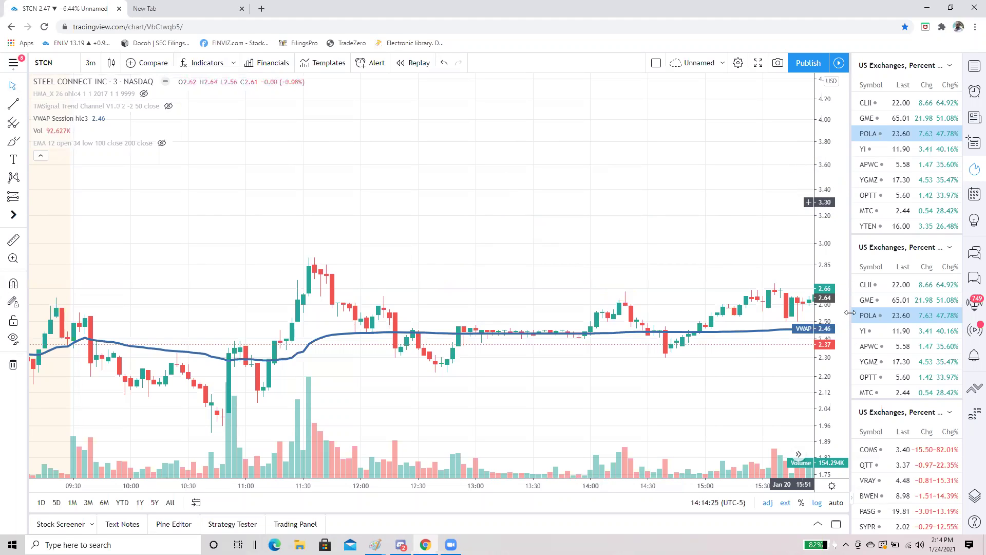
{"action": "scroll", "coordinate": [632, 200], "scroll_direction": "down", "scroll_amount": 3}
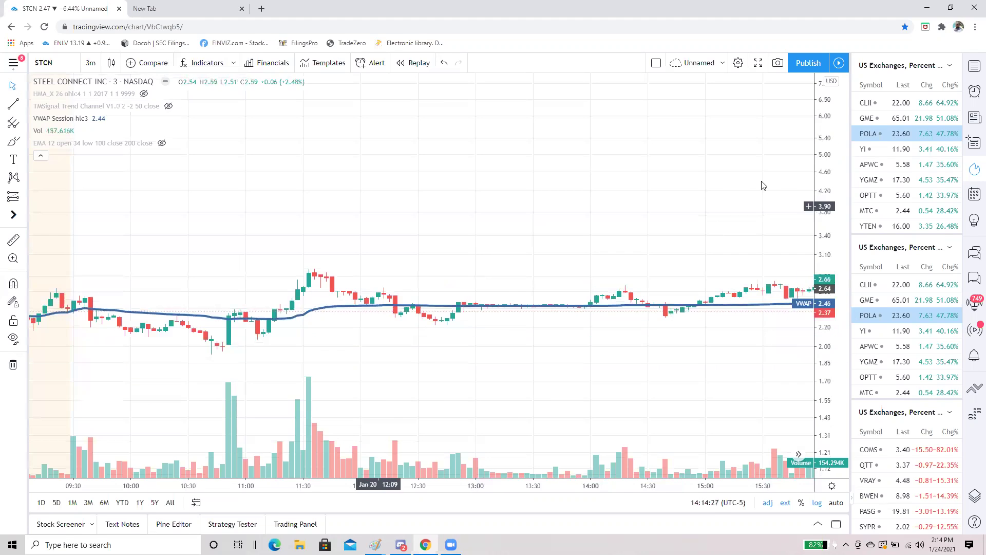
{"action": "left_click_drag", "start_coordinate": [825, 231], "coordinate": [825, 188]}
{"action": "scroll", "coordinate": [475, 183], "scroll_direction": "right", "scroll_amount": 5}
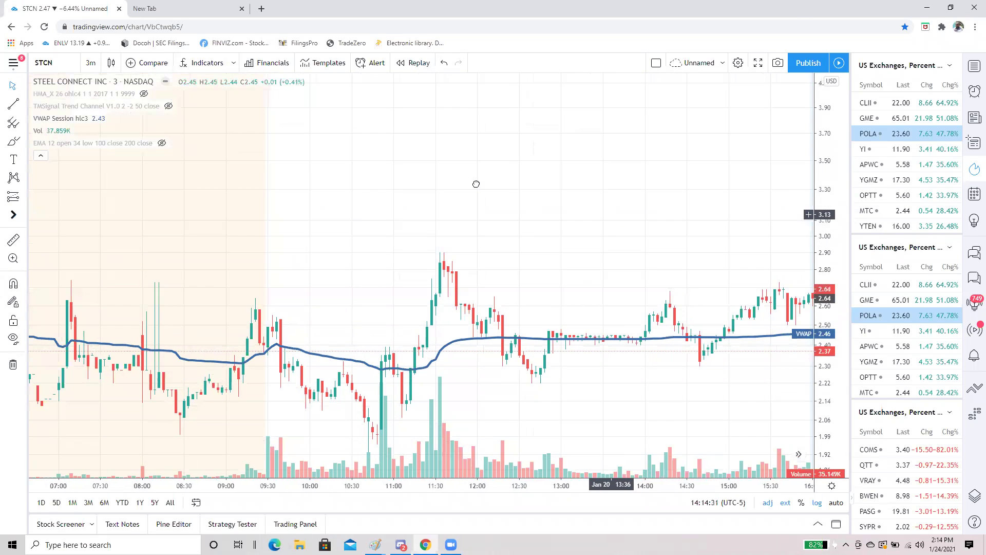
- Trace the price swing from the 10:45 low over the 11:35 peak down to 13:00 with the Brush, circling the upper wicks near the peak
{"action": "left_click", "coordinate": [14, 104]}
{"action": "left_click", "coordinate": [24, 104]}
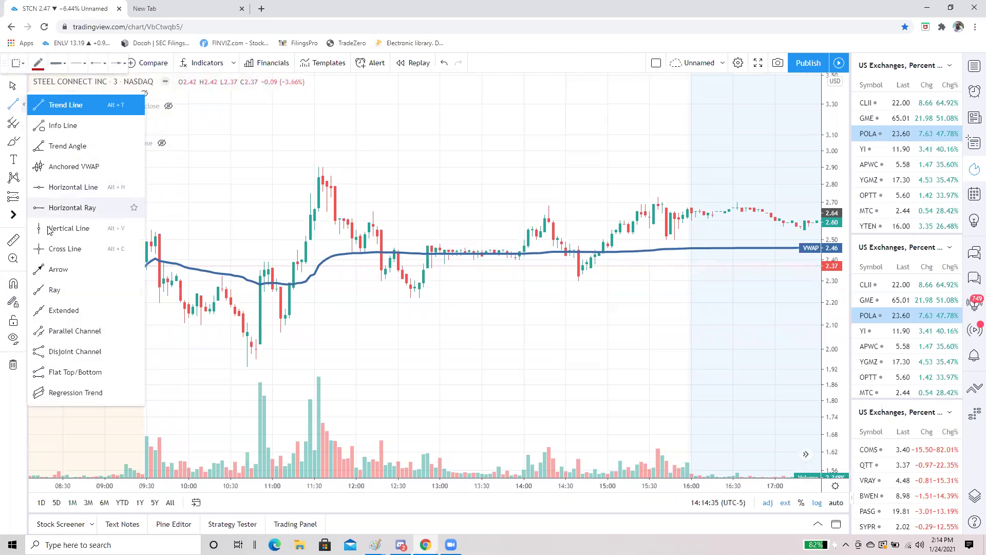
{"action": "left_click", "coordinate": [14, 141]}
{"action": "mouse_move", "coordinate": [255, 355]}
{"action": "left_mouse_down"}
{"action": "mouse_move", "coordinate": [267, 271]}
{"action": "mouse_move", "coordinate": [290, 318]}
{"action": "mouse_move", "coordinate": [296, 260]}
{"action": "mouse_move", "coordinate": [304, 268]}
{"action": "mouse_move", "coordinate": [327, 170]}
{"action": "mouse_move", "coordinate": [318, 172]}
{"action": "mouse_move", "coordinate": [439, 308]}
{"action": "left_mouse_up"}
{"action": "mouse_move", "coordinate": [300, 183]}
{"action": "left_mouse_down"}
{"action": "mouse_move", "coordinate": [302, 203]}
{"action": "mouse_move", "coordinate": [310, 191]}
{"action": "mouse_move", "coordinate": [291, 183]}
{"action": "mouse_move", "coordinate": [256, 211]}
{"action": "mouse_move", "coordinate": [196, 211]}
{"action": "mouse_move", "coordinate": [205, 167]}
{"action": "mouse_move", "coordinate": [226, 161]}
{"action": "mouse_move", "coordinate": [238, 179]}
{"action": "left_mouse_up"}
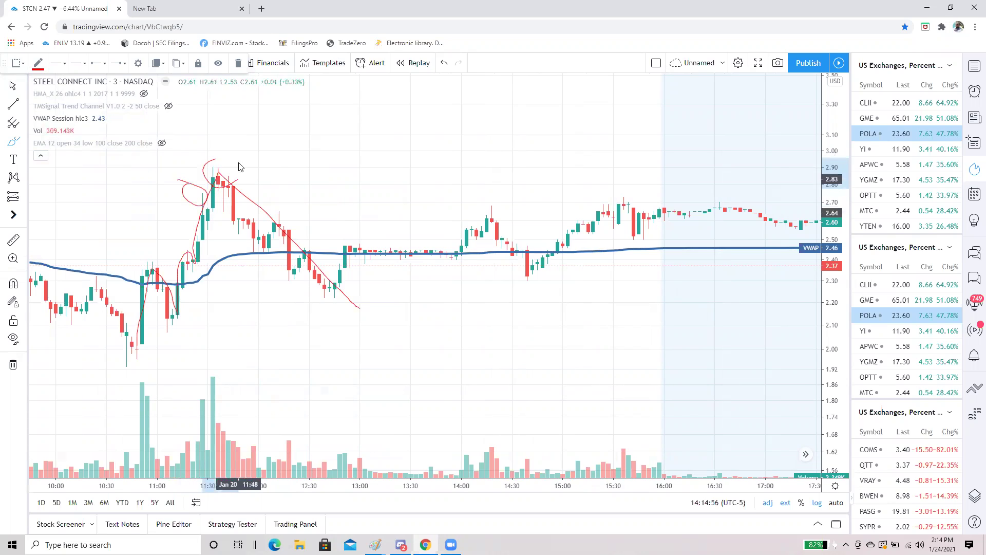
{"action": "scroll", "coordinate": [375, 174], "scroll_direction": "down", "scroll_amount": 2}
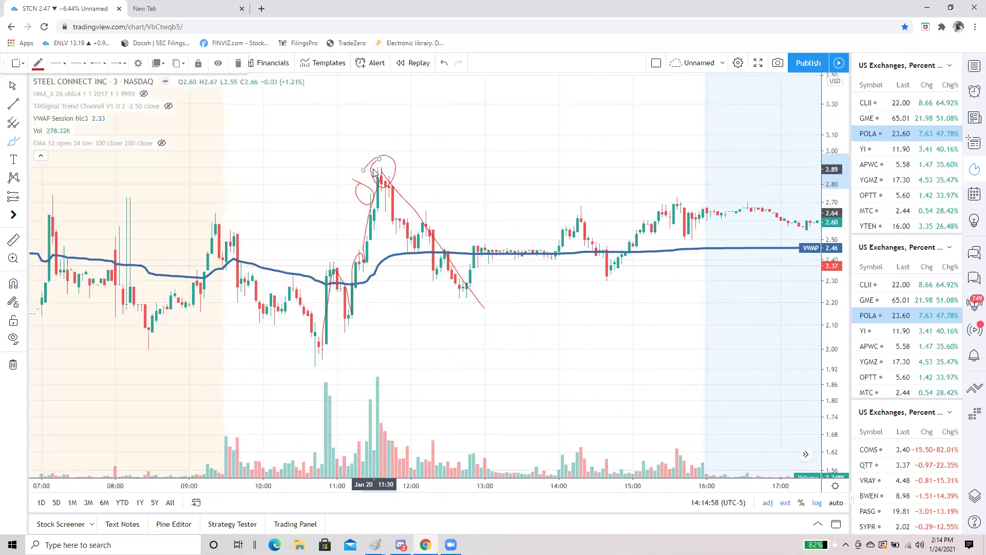
{"action": "key", "text": "Escape"}
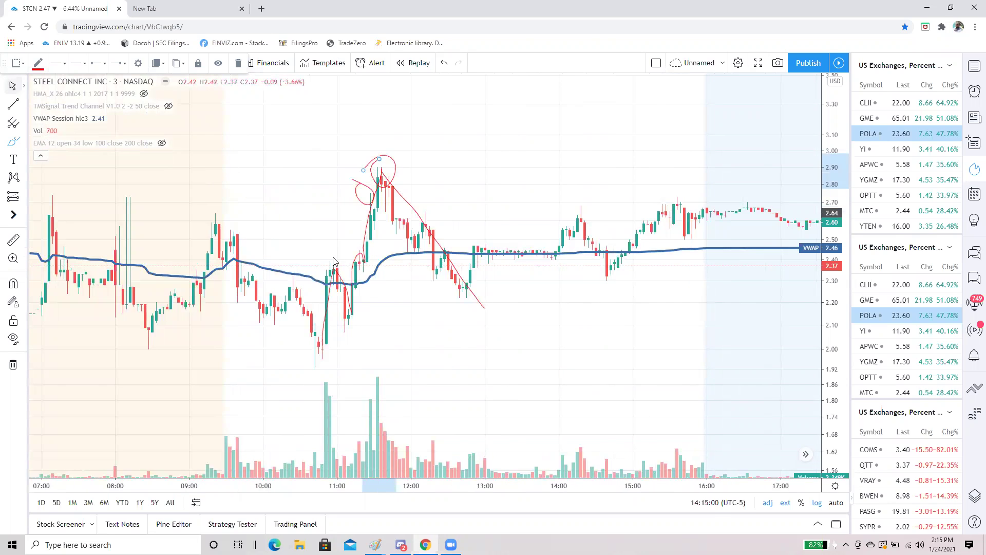
- Circle the long lower wick of the 10:42 candle at the January 20 low with the Brush
{"action": "scroll", "coordinate": [410, 318], "scroll_direction": "up", "scroll_amount": 3}
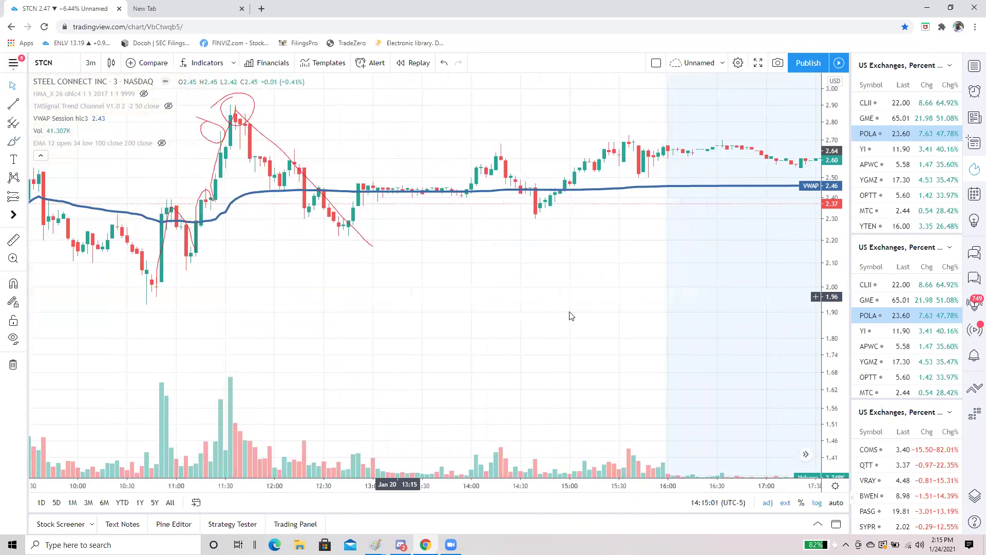
{"action": "scroll", "coordinate": [531, 319], "scroll_direction": "up", "scroll_amount": 5}
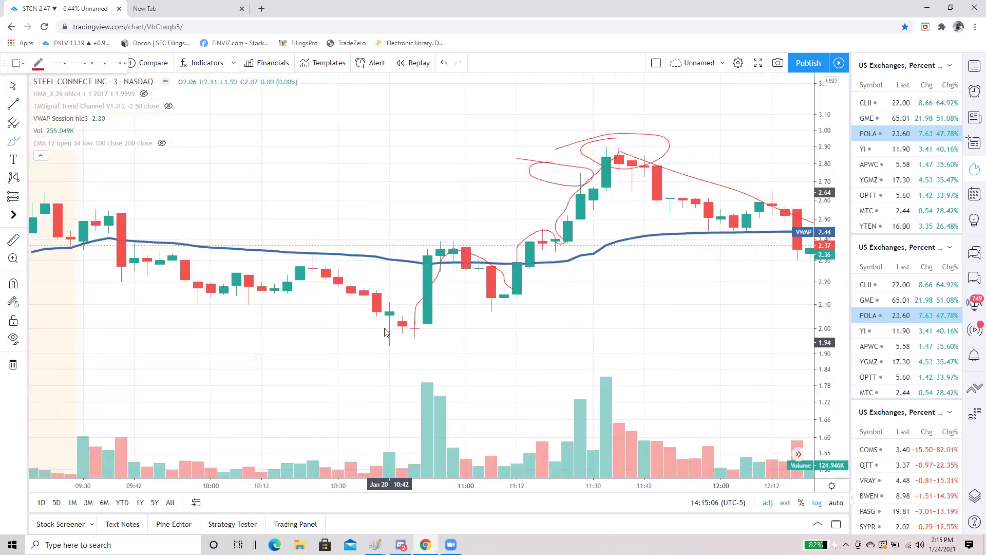
{"action": "mouse_move", "coordinate": [377, 313]}
{"action": "left_mouse_down"}
{"action": "mouse_move", "coordinate": [389, 357]}
{"action": "mouse_move", "coordinate": [398, 321]}
{"action": "left_mouse_up"}
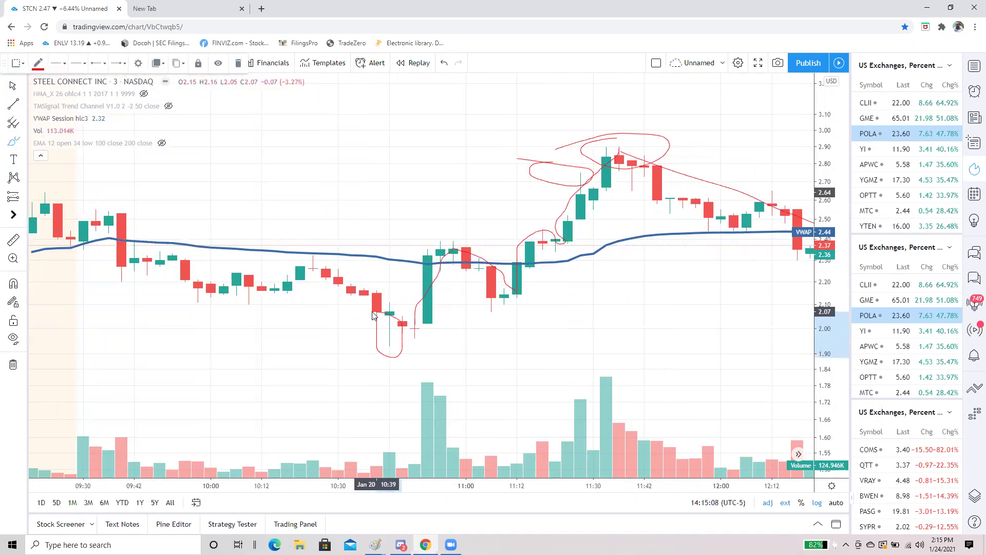
- Add a second Brush loop around the long lower wick at the 10:42 low on the STCN chart
{"action": "mouse_move", "coordinate": [381, 358]}
{"action": "left_mouse_down"}
{"action": "mouse_move", "coordinate": [365, 342]}
{"action": "mouse_move", "coordinate": [368, 320]}
{"action": "left_mouse_up"}
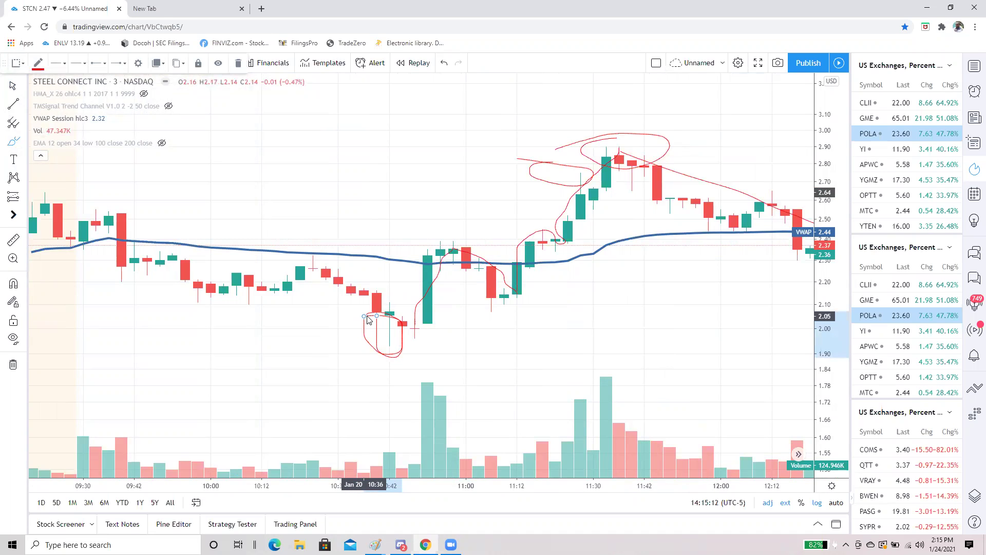
{"action": "scroll", "coordinate": [380, 341], "scroll_direction": "up", "scroll_amount": 2}
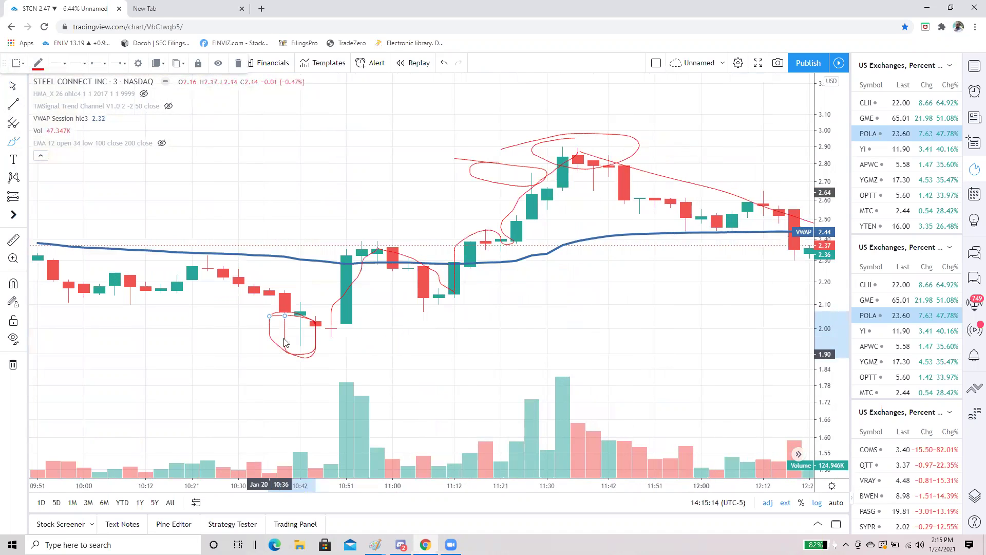
{"action": "scroll", "coordinate": [284, 345], "scroll_direction": "up", "scroll_amount": 3}
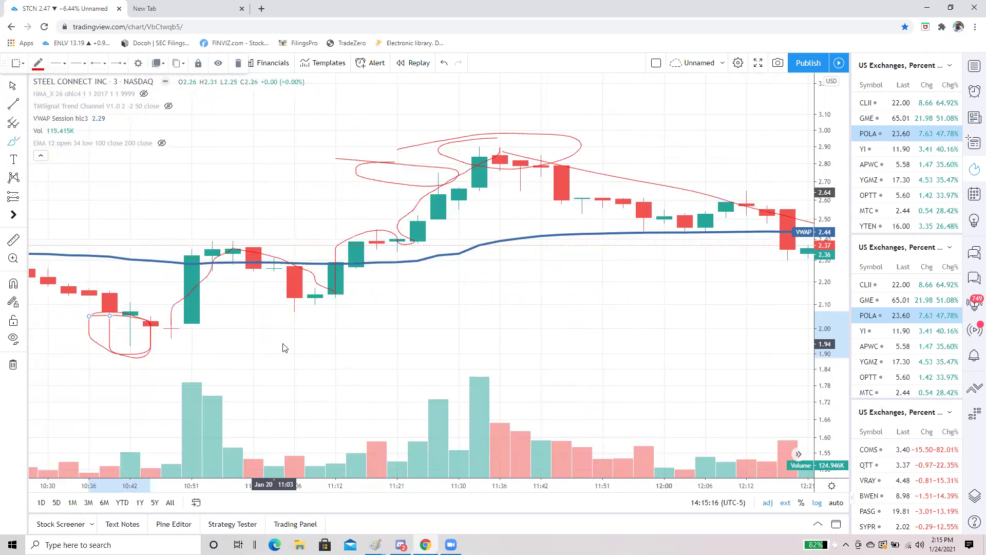
{"action": "scroll", "coordinate": [281, 351], "scroll_direction": "down", "scroll_amount": 3}
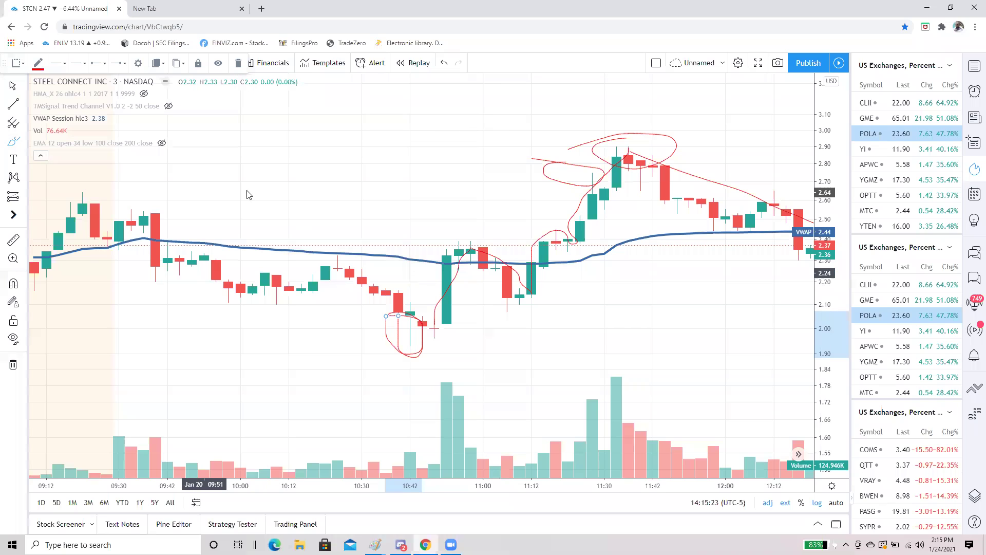
{"action": "scroll", "coordinate": [559, 403], "scroll_direction": "down", "scroll_amount": 4}
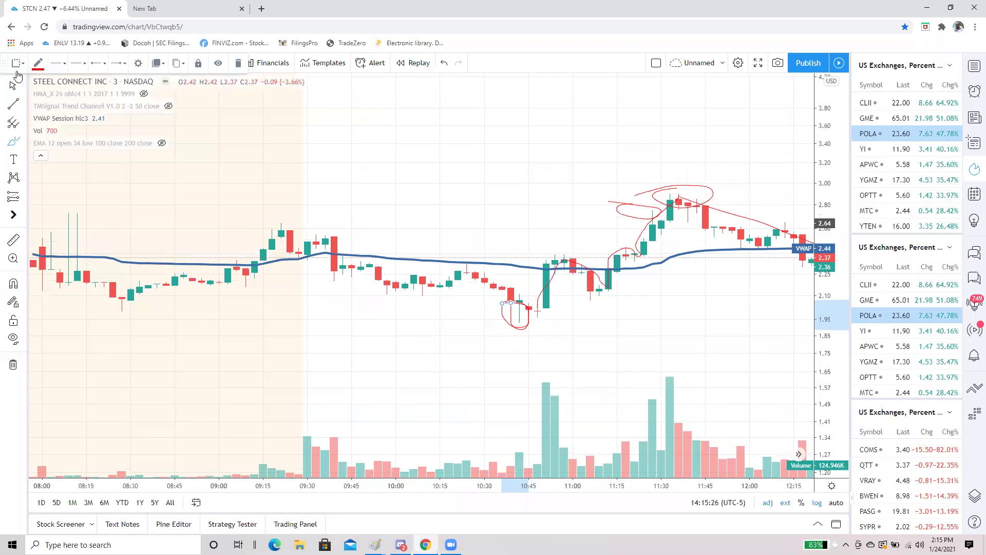
- Switch to the POLA chart and bring the January 21 morning candles and VWAP into view
{"action": "left_click", "coordinate": [743, 357]}
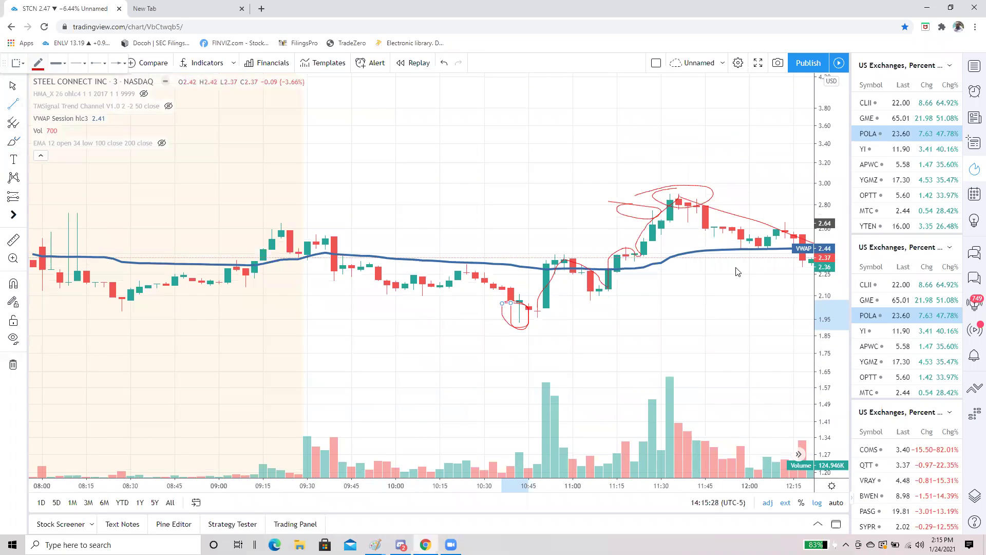
{"action": "left_click_drag", "start_coordinate": [554, 396], "coordinate": [312, 357]}
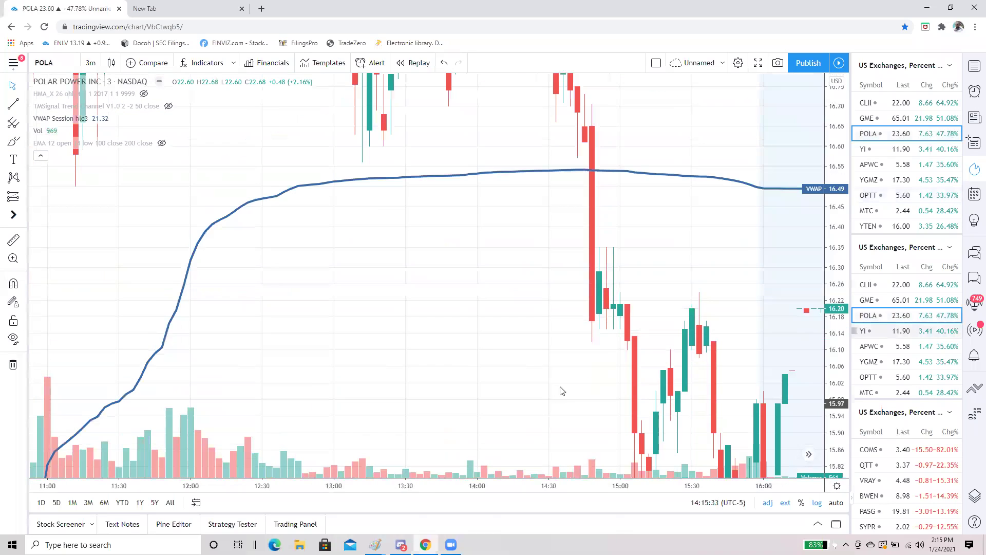
{"action": "scroll", "coordinate": [635, 258], "scroll_direction": "down", "scroll_amount": 4}
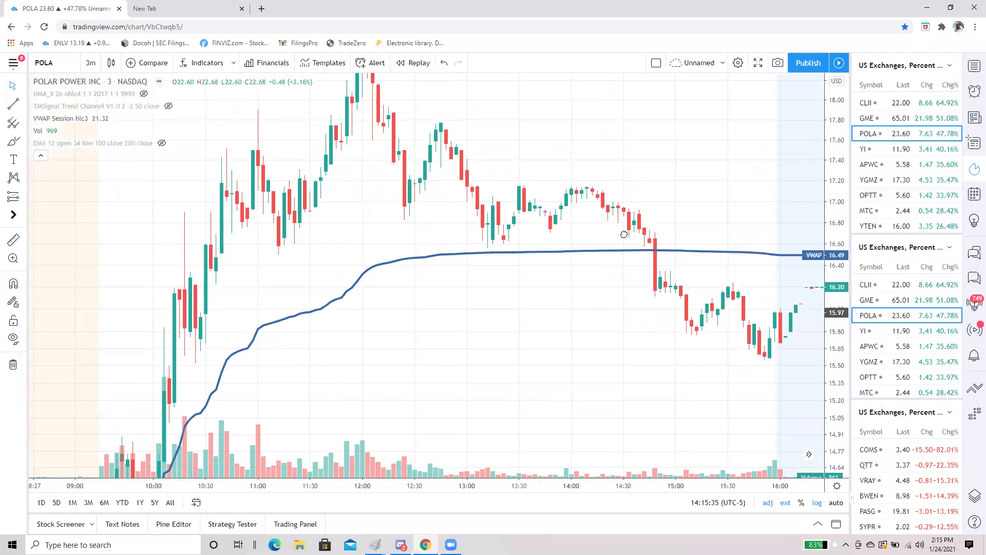
{"action": "scroll", "coordinate": [523, 195], "scroll_direction": "left", "scroll_amount": 5}
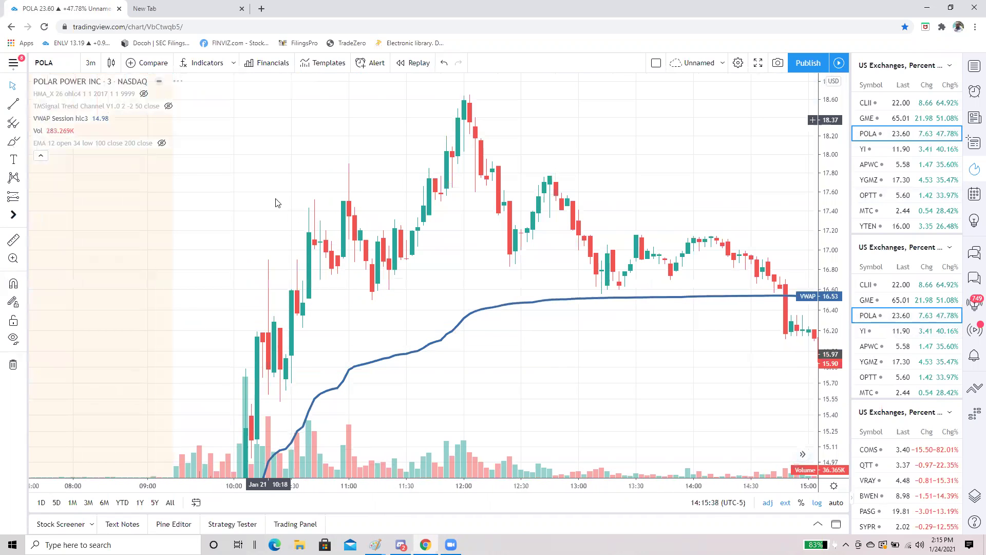
- Circle the long upper wicks of the POLA candles near 10:42, 11:00 and 10:18 with the Brush
{"action": "left_click_drag", "start_coordinate": [299, 179], "coordinate": [298, 180]}
{"action": "mouse_move", "coordinate": [349, 149]}
{"action": "left_mouse_down"}
{"action": "mouse_move", "coordinate": [331, 169]}
{"action": "mouse_move", "coordinate": [344, 152]}
{"action": "left_mouse_up"}
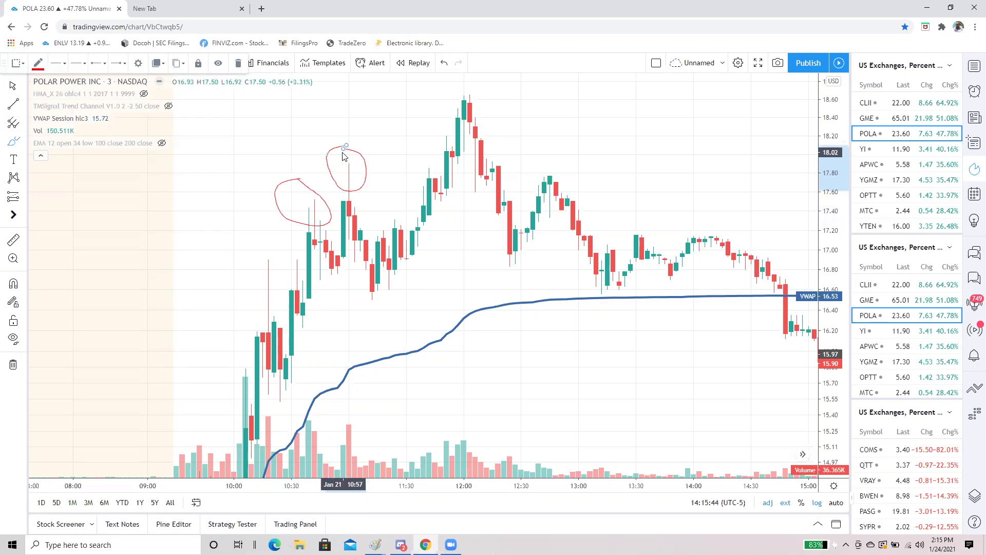
{"action": "mouse_move", "coordinate": [260, 253]}
{"action": "left_mouse_down"}
{"action": "mouse_move", "coordinate": [252, 273]}
{"action": "mouse_move", "coordinate": [280, 307]}
{"action": "mouse_move", "coordinate": [258, 264]}
{"action": "left_mouse_up"}
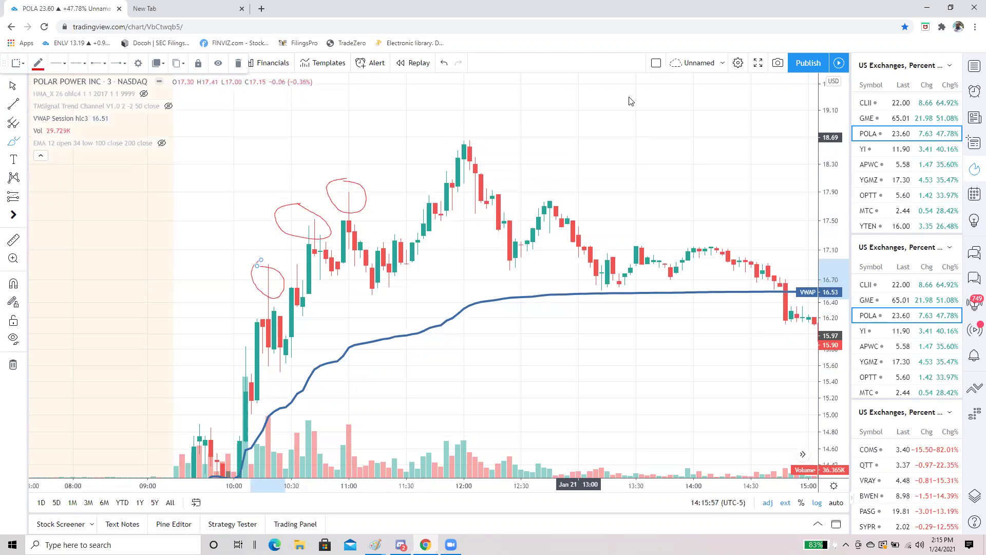
- Scribble dense vertical strokes above 13:30, trace the rise to the 12:00 peak, and draw a vertical stroke above the 12:35 candles
{"action": "mouse_move", "coordinate": [635, 179]}
{"action": "left_mouse_down"}
{"action": "mouse_move", "coordinate": [631, 105]}
{"action": "mouse_move", "coordinate": [635, 195]}
{"action": "mouse_move", "coordinate": [625, 96]}
{"action": "mouse_move", "coordinate": [637, 202]}
{"action": "mouse_move", "coordinate": [636, 128]}
{"action": "mouse_move", "coordinate": [639, 200]}
{"action": "mouse_move", "coordinate": [634, 169]}
{"action": "left_mouse_up"}
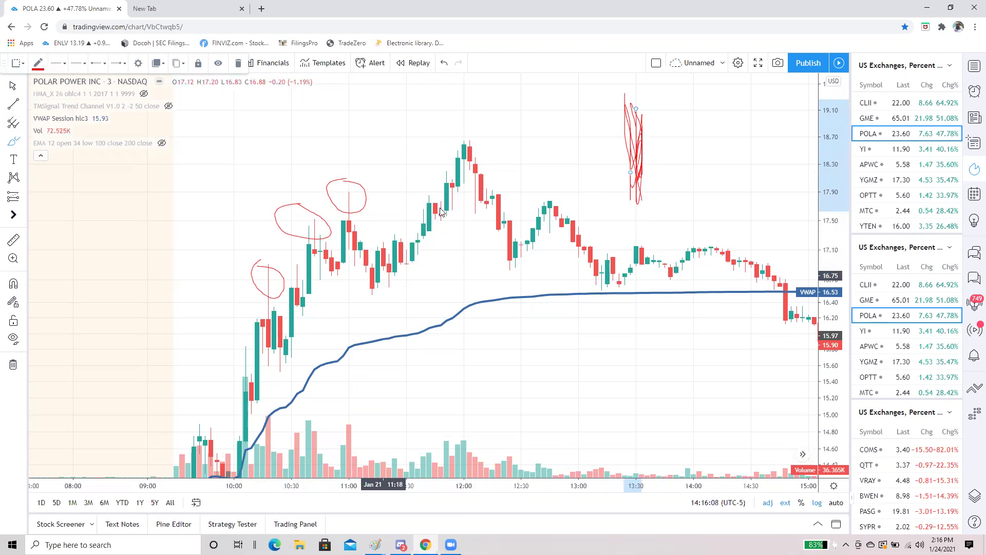
{"action": "left_click_drag", "start_coordinate": [377, 279], "coordinate": [468, 153]}
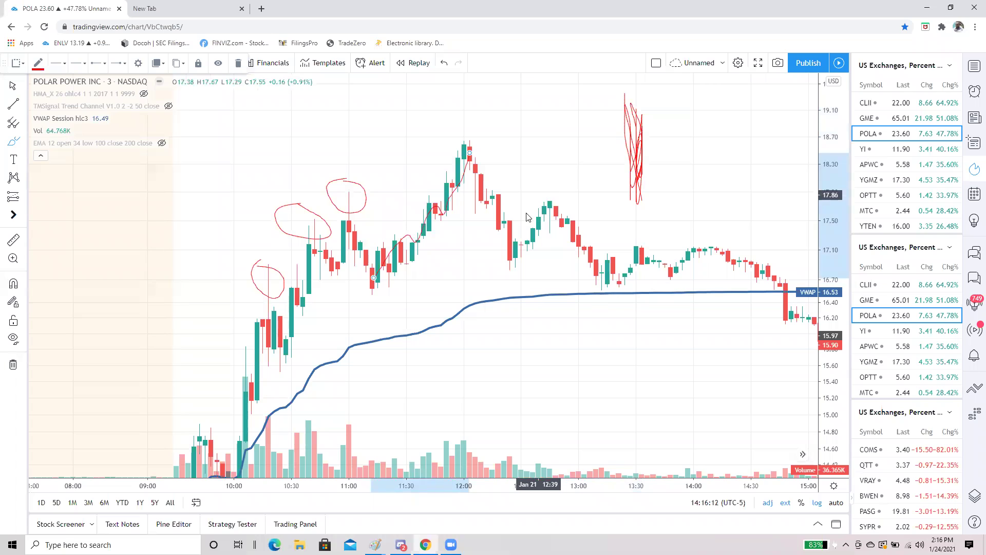
{"action": "left_click_drag", "start_coordinate": [527, 207], "coordinate": [534, 96]}
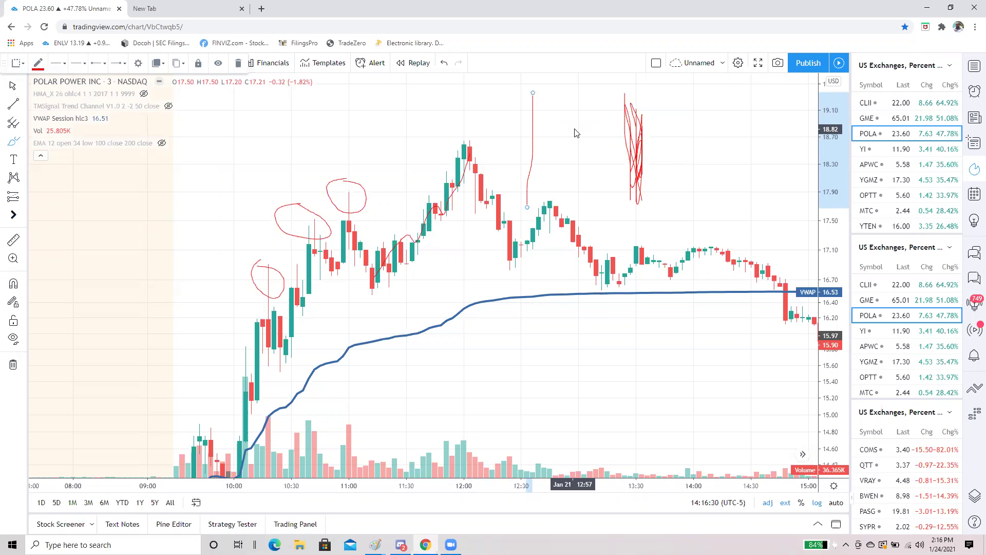
- Remove all drawings from the POLA chart and rescale it to show the whole January 21 session with VWAP
{"action": "right_click", "coordinate": [714, 150]}
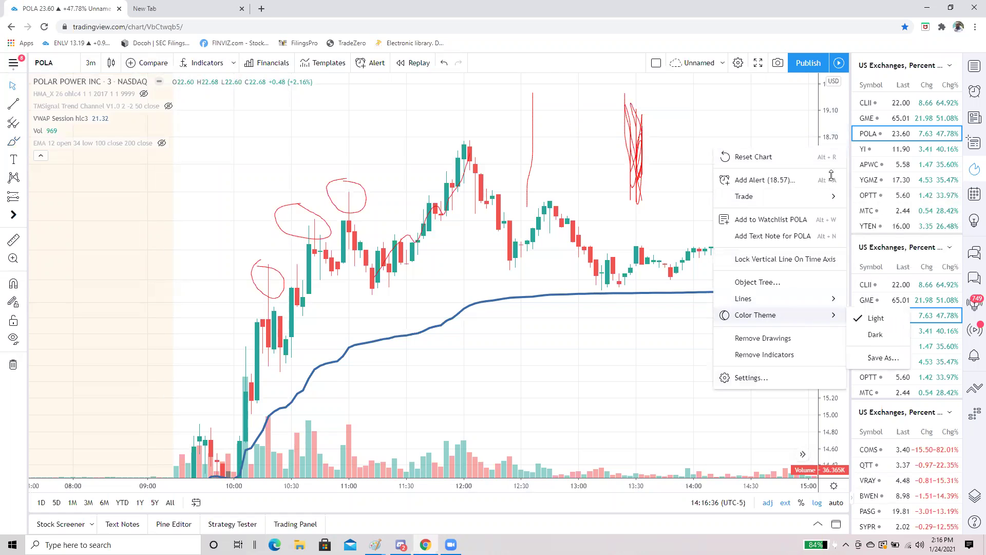
{"action": "left_click", "coordinate": [791, 338]}
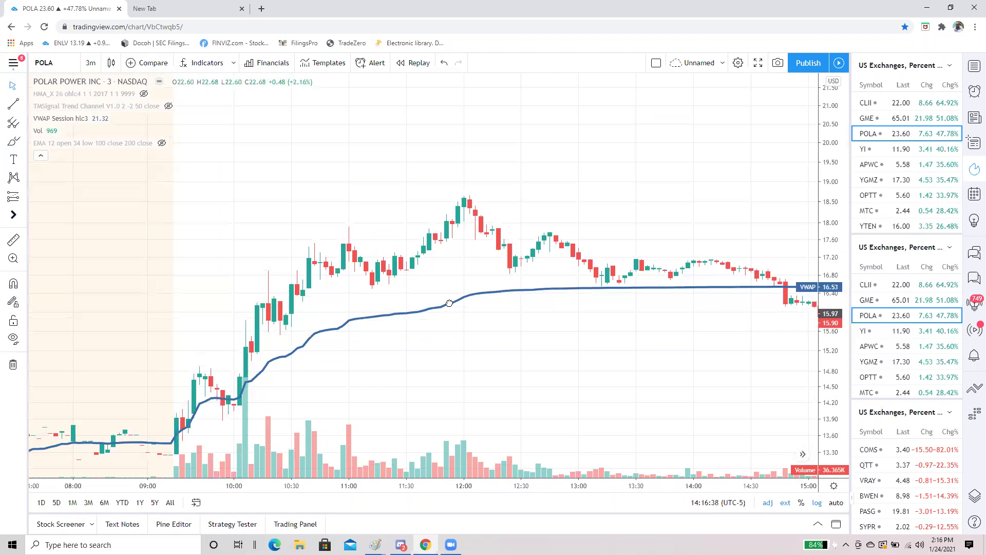
{"action": "scroll", "coordinate": [440, 339], "scroll_direction": "up", "scroll_amount": 3}
{"action": "scroll", "coordinate": [334, 301], "scroll_direction": "left", "scroll_amount": 5}
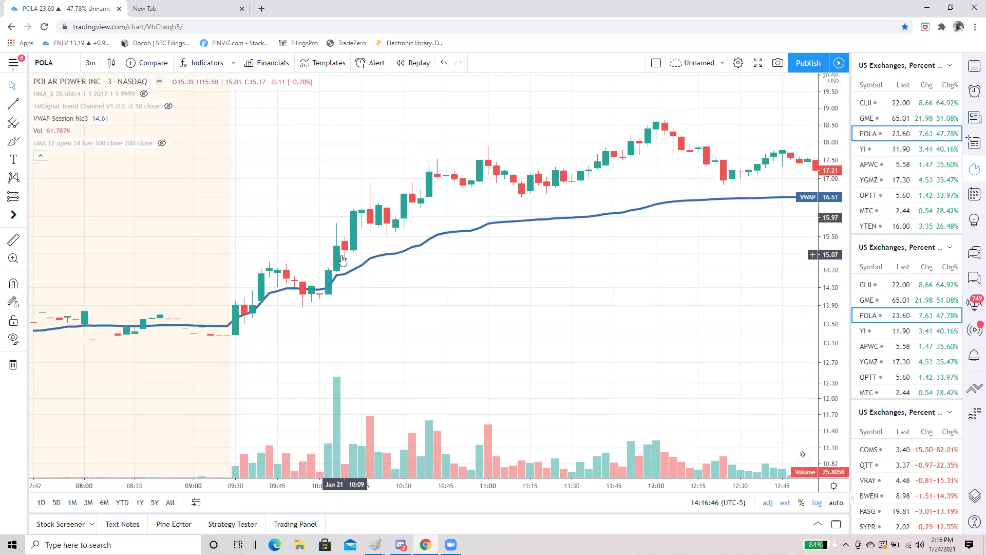
{"action": "scroll", "coordinate": [662, 222], "scroll_direction": "down", "scroll_amount": 3}
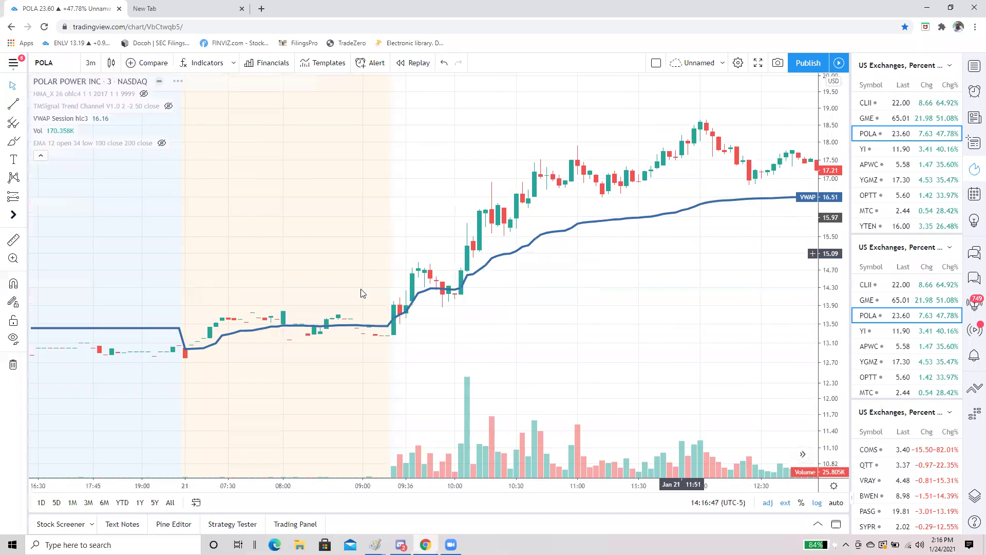
{"action": "scroll", "coordinate": [445, 295], "scroll_direction": "down", "scroll_amount": 4}
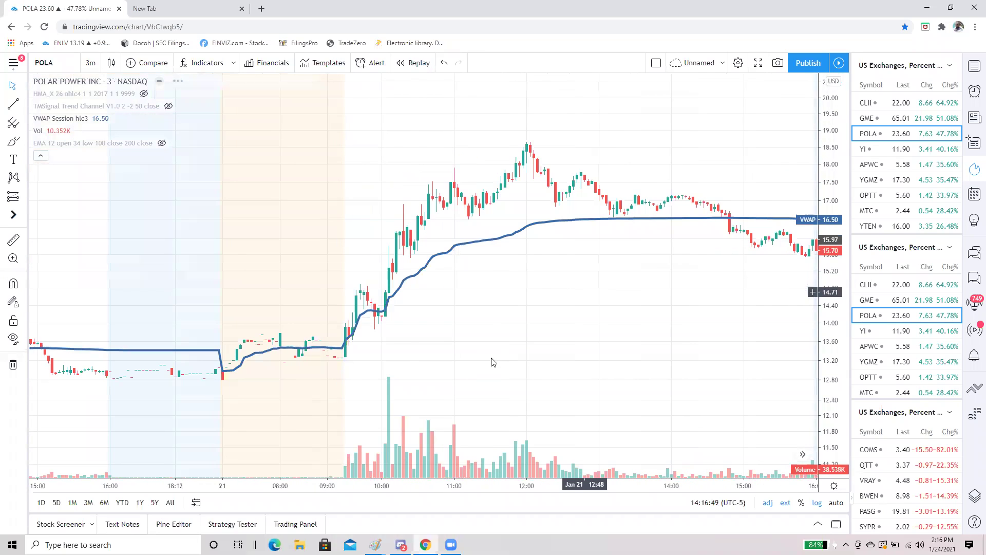
{"action": "scroll", "coordinate": [426, 333], "scroll_direction": "up", "scroll_amount": 3}
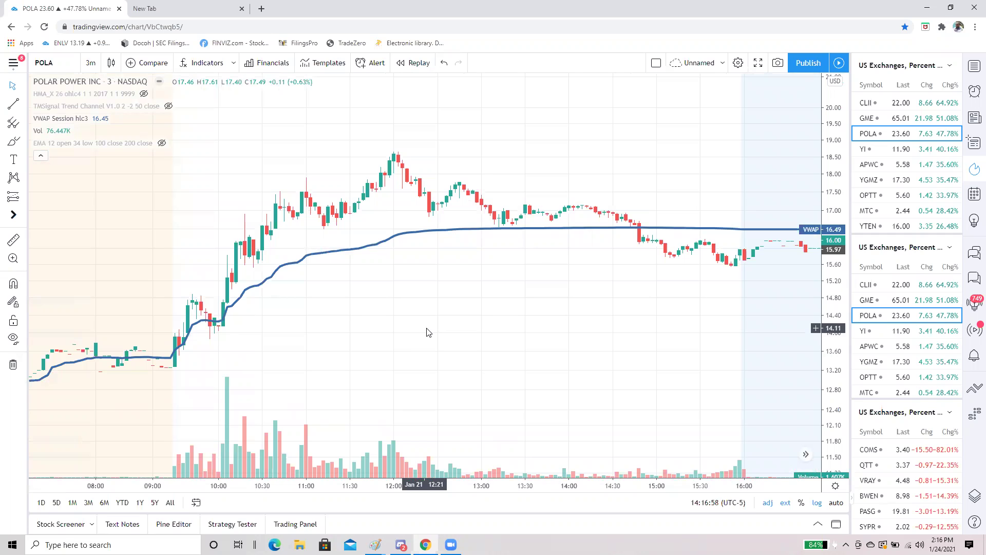
{"action": "left_click", "coordinate": [23, 104]}
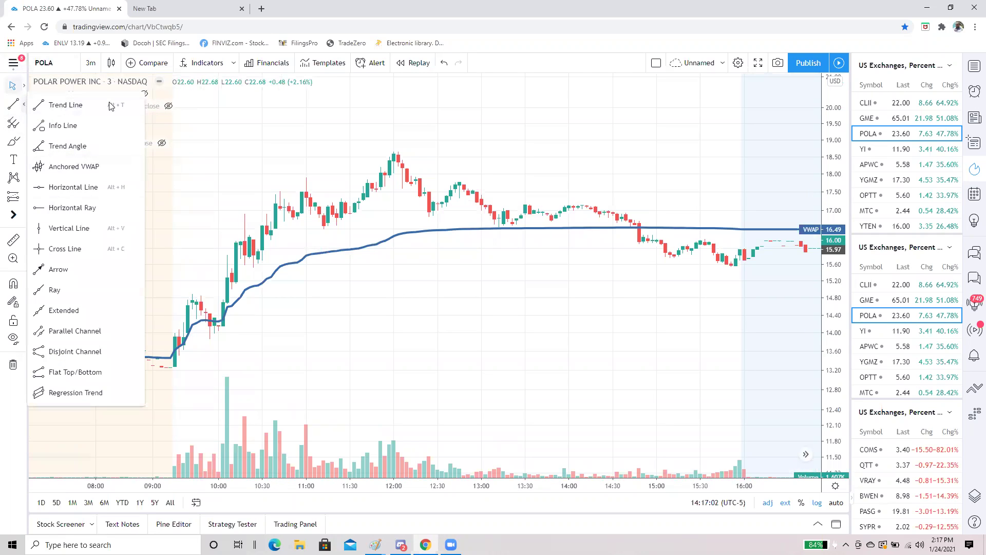
{"action": "left_click", "coordinate": [24, 85]}
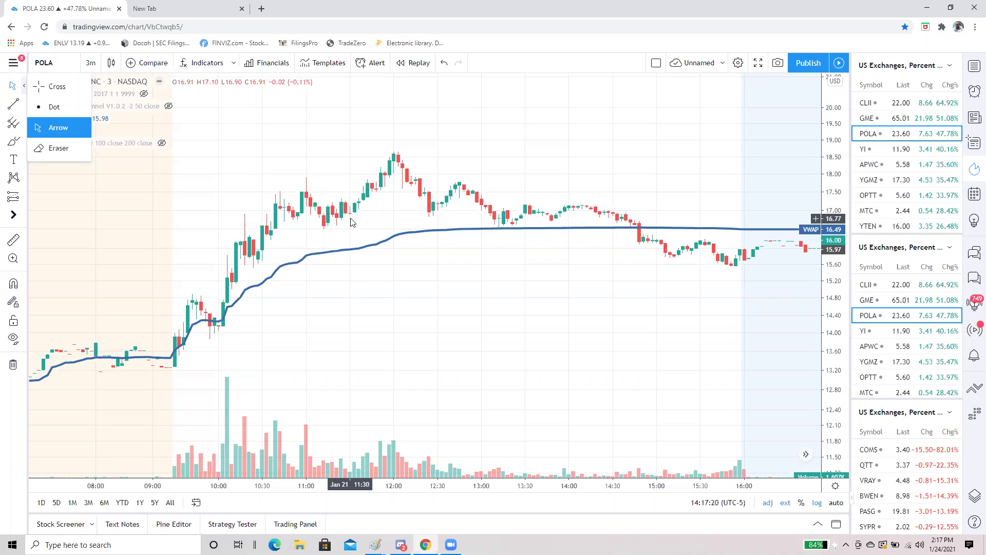
{"action": "left_click", "coordinate": [424, 381]}
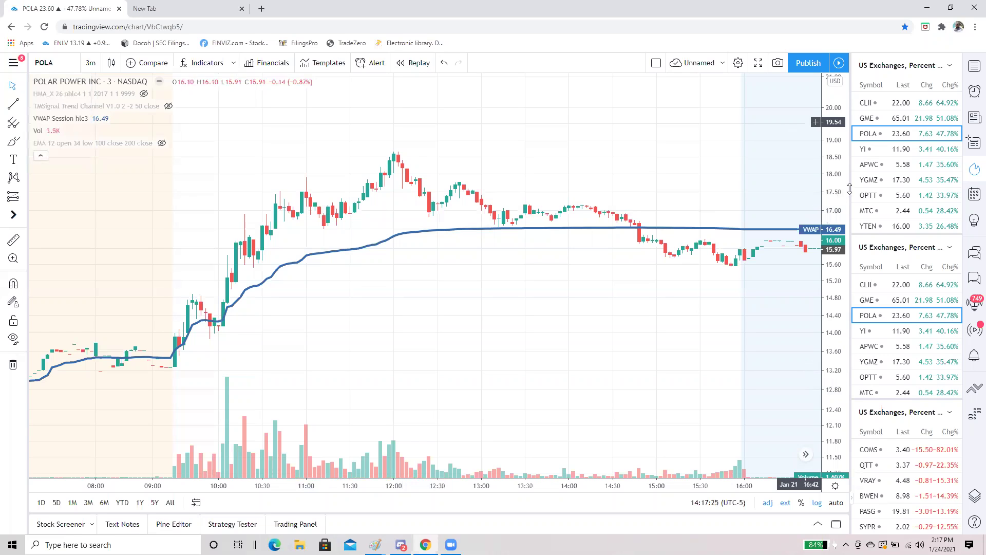
- Open the OPTT chart, replace it with QTT, and fit the January 21 session around VWAP
{"action": "left_click", "coordinate": [876, 196]}
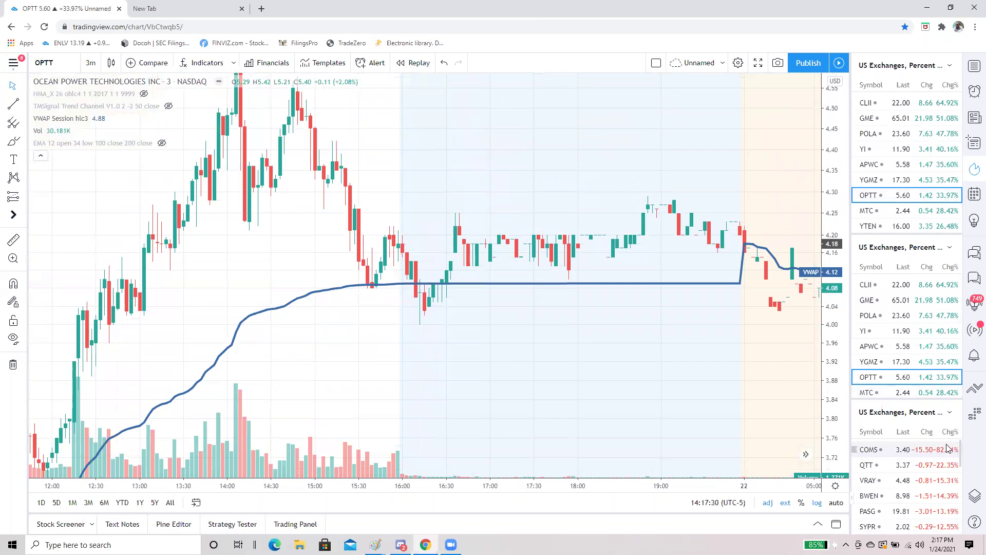
{"action": "left_click", "coordinate": [874, 465]}
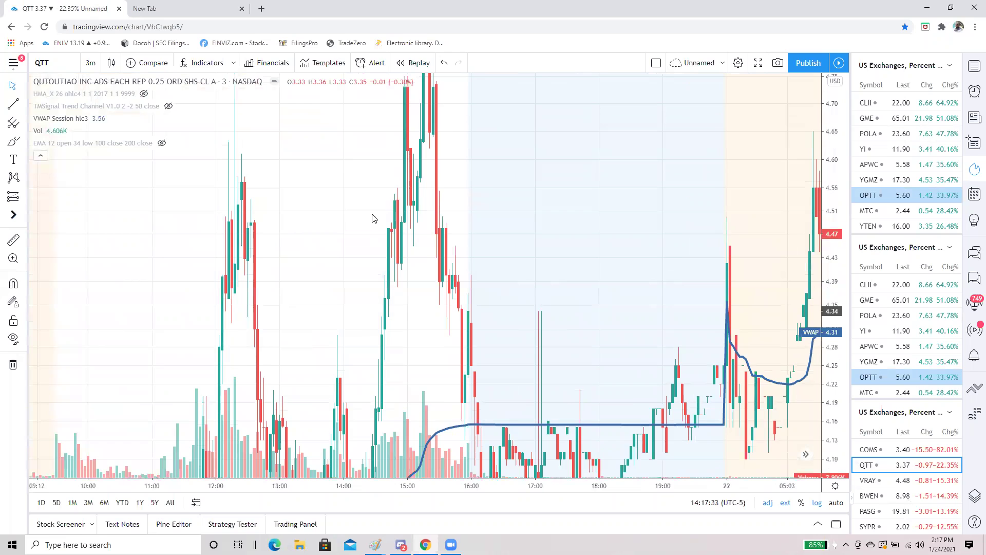
{"action": "scroll", "coordinate": [627, 213], "scroll_direction": "left", "scroll_amount": 8}
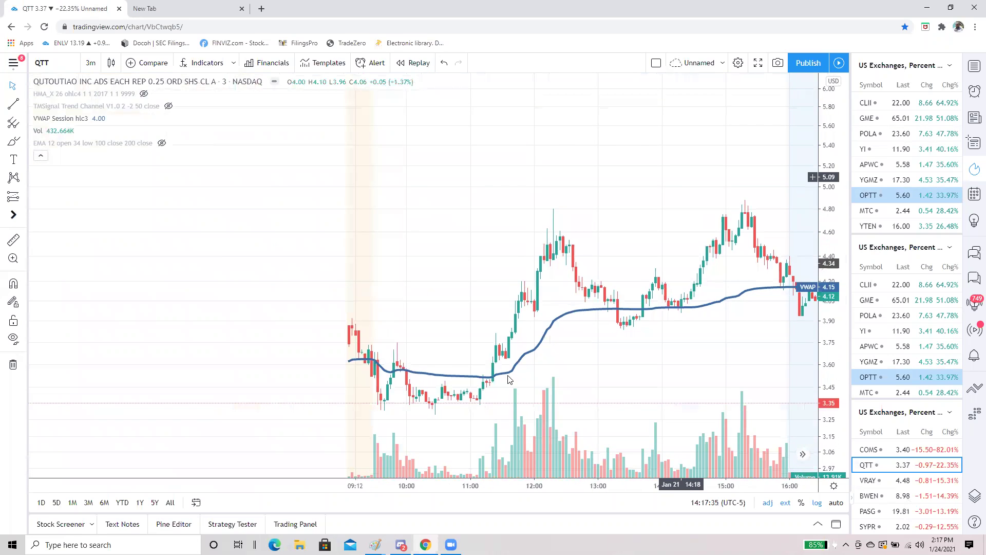
{"action": "scroll", "coordinate": [462, 374], "scroll_direction": "up", "scroll_amount": 5}
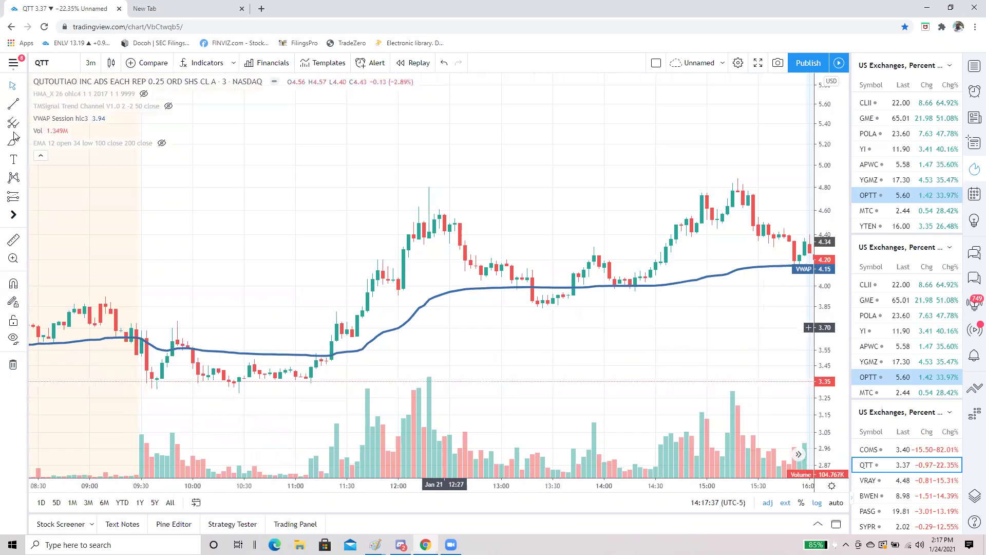
{"action": "scroll", "coordinate": [373, 174], "scroll_direction": "right", "scroll_amount": 1}
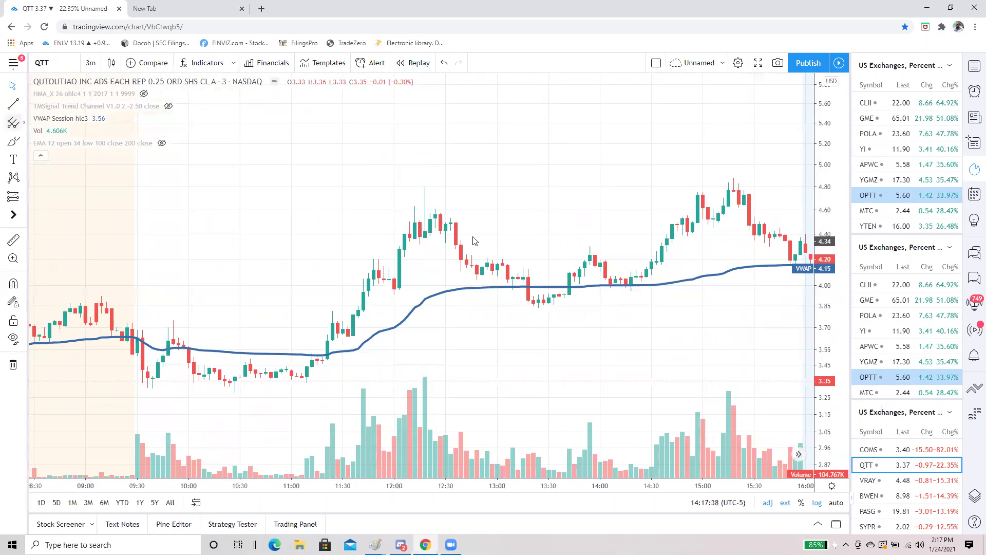
- Circle the upper wicks at the 12:20 QTT peak and trace the stepped rise from 11:20 and the fall to 13:20 with the Brush
{"action": "left_click_drag", "start_coordinate": [424, 166], "coordinate": [427, 158]}
{"action": "mouse_move", "coordinate": [329, 322]}
{"action": "left_mouse_down"}
{"action": "mouse_move", "coordinate": [335, 310]}
{"action": "mouse_move", "coordinate": [359, 331]}
{"action": "mouse_move", "coordinate": [383, 270]}
{"action": "mouse_move", "coordinate": [400, 282]}
{"action": "mouse_move", "coordinate": [435, 183]}
{"action": "mouse_move", "coordinate": [533, 309]}
{"action": "left_mouse_up"}
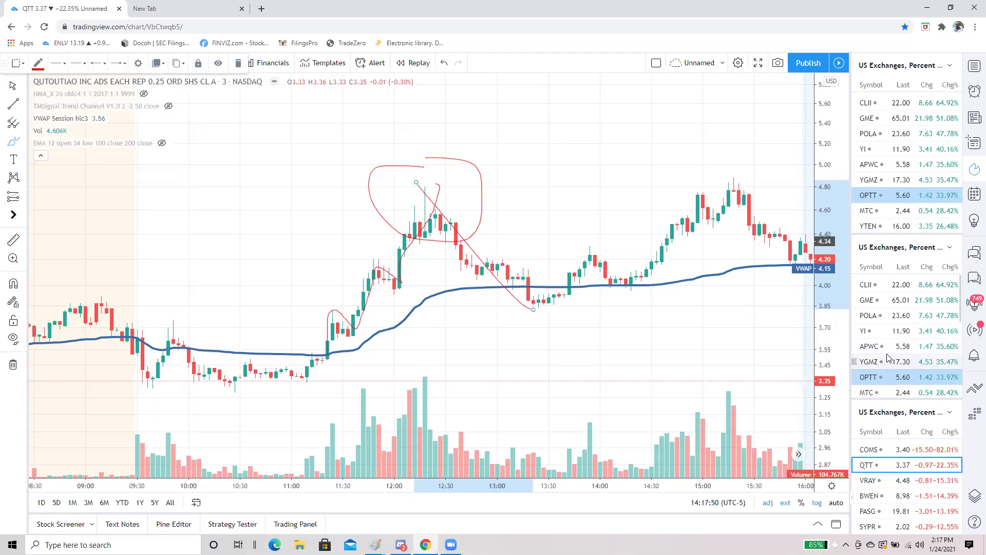
- Open the BBIG chart and remove all its drawings
{"action": "scroll", "coordinate": [887, 358], "scroll_direction": "down", "scroll_amount": 1}
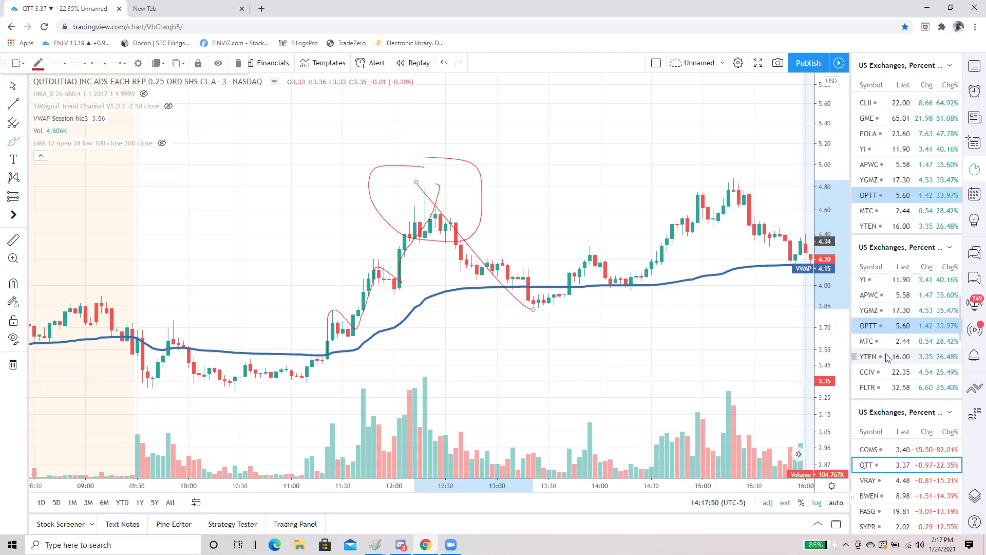
{"action": "left_click", "coordinate": [521, 141]}
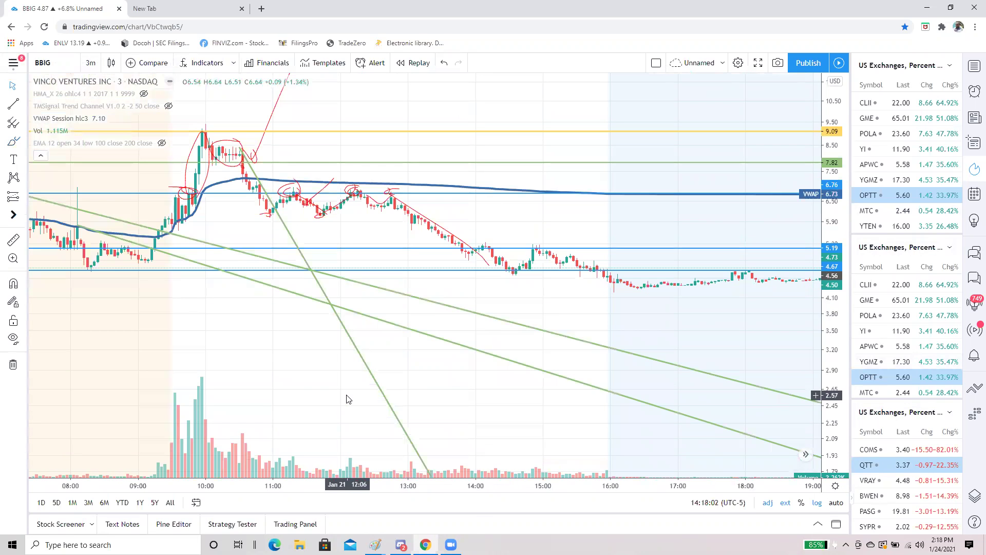
{"action": "right_click", "coordinate": [347, 395]}
{"action": "left_click", "coordinate": [396, 483]}
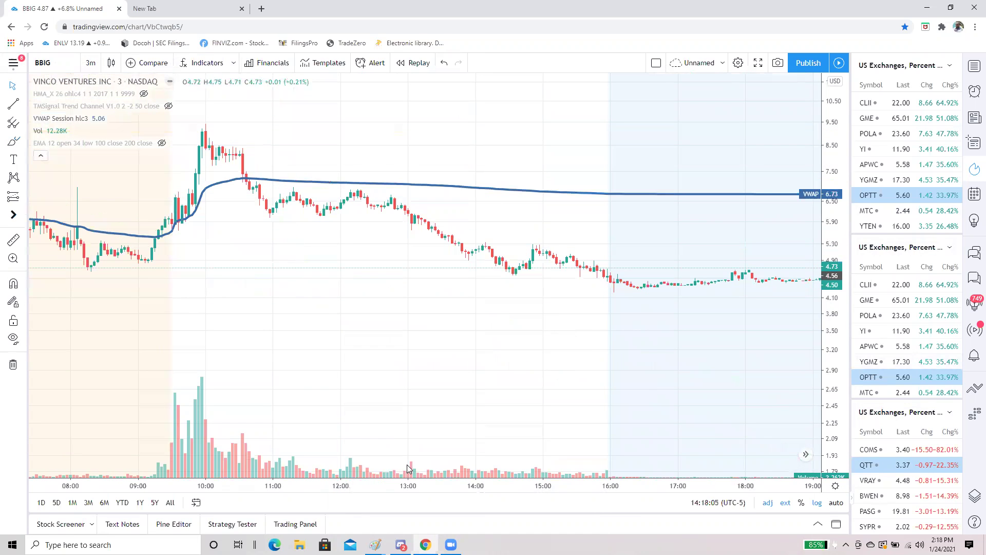
- Trace the BBIG rise from about 09:12 to the 10:00 peak with the Brush and circle the peak candles twice
{"action": "left_click", "coordinate": [13, 141]}
{"action": "mouse_move", "coordinate": [151, 255]}
{"action": "left_mouse_down"}
{"action": "mouse_move", "coordinate": [177, 197]}
{"action": "mouse_move", "coordinate": [198, 204]}
{"action": "mouse_move", "coordinate": [200, 116]}
{"action": "mouse_move", "coordinate": [191, 115]}
{"action": "mouse_move", "coordinate": [186, 181]}
{"action": "mouse_move", "coordinate": [212, 185]}
{"action": "mouse_move", "coordinate": [216, 119]}
{"action": "mouse_move", "coordinate": [186, 114]}
{"action": "left_mouse_up"}
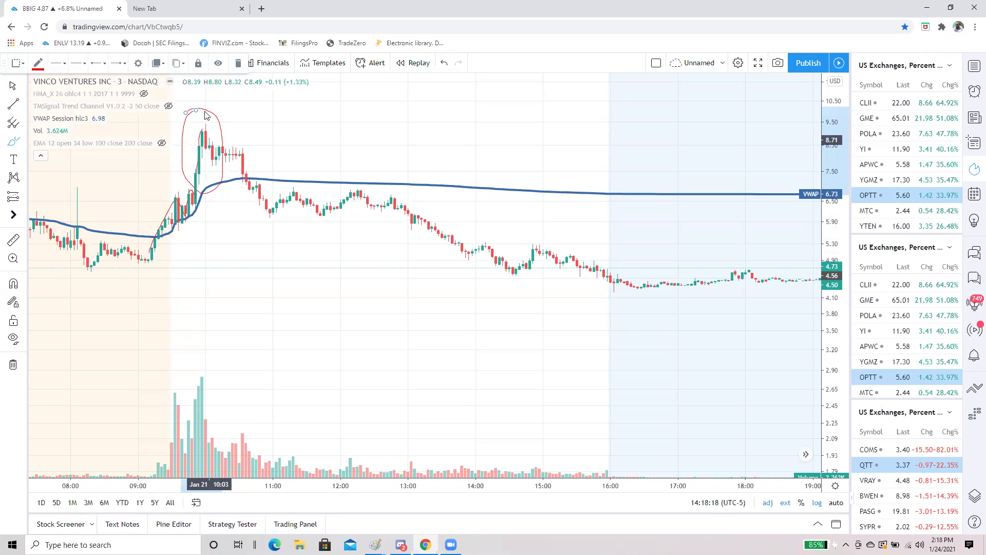
{"action": "mouse_move", "coordinate": [203, 193]}
{"action": "left_mouse_down"}
{"action": "mouse_move", "coordinate": [221, 164]}
{"action": "mouse_move", "coordinate": [215, 114]}
{"action": "mouse_move", "coordinate": [183, 121]}
{"action": "mouse_move", "coordinate": [200, 201]}
{"action": "mouse_move", "coordinate": [220, 181]}
{"action": "left_mouse_up"}
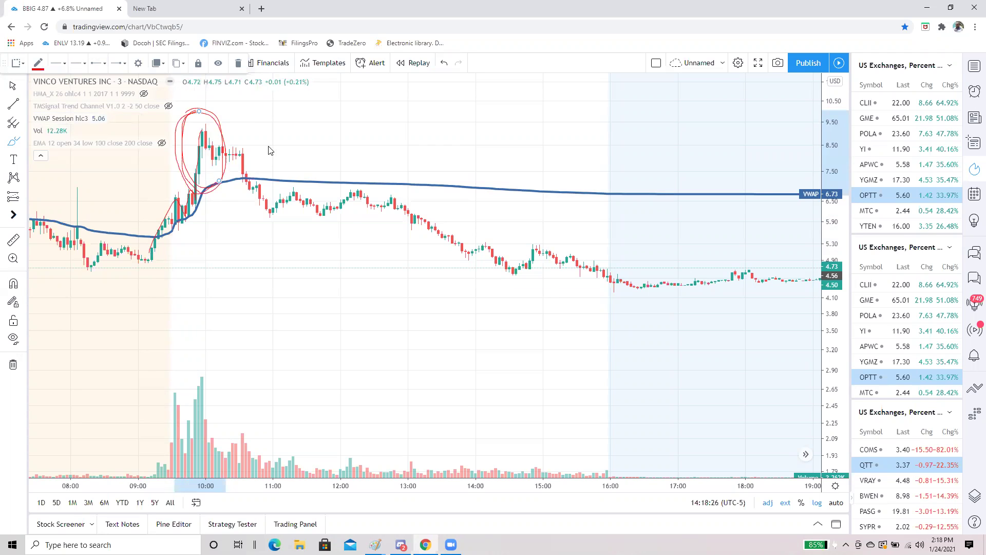
{"action": "scroll", "coordinate": [791, 130], "scroll_direction": "down", "scroll_amount": 2}
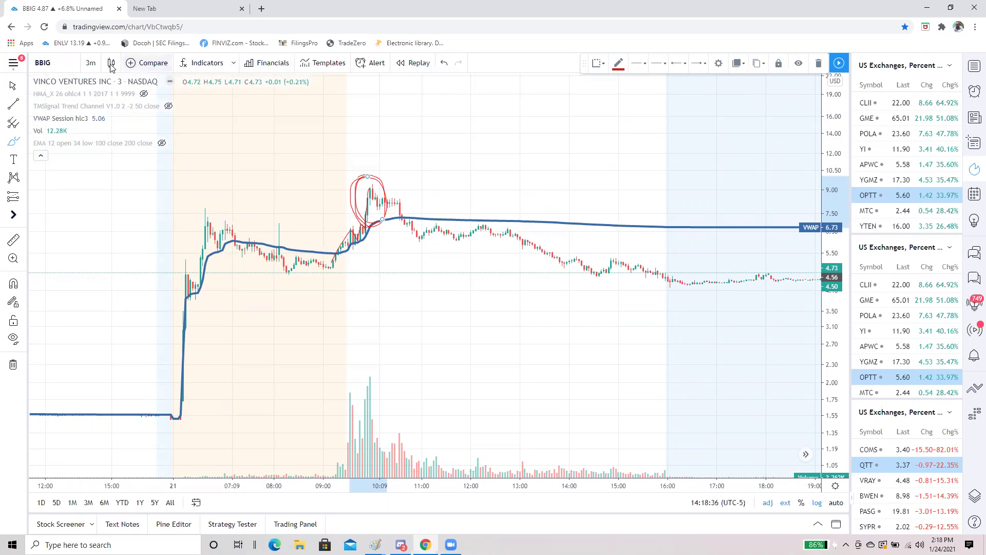
- Display the BBIG price as a line chart and remove all its drawings
{"action": "left_click", "coordinate": [112, 63]}
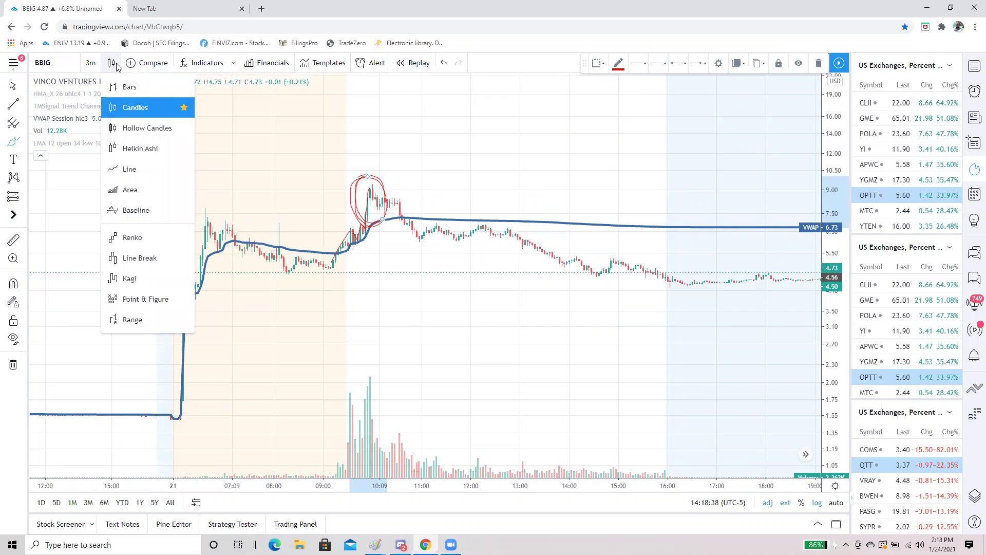
{"action": "left_click", "coordinate": [144, 169]}
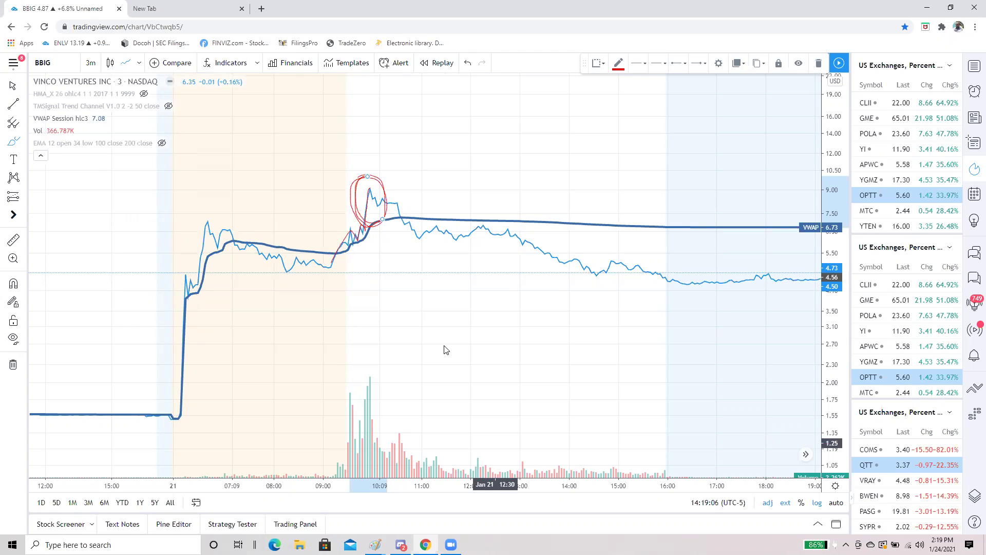
{"action": "right_click", "coordinate": [500, 472]}
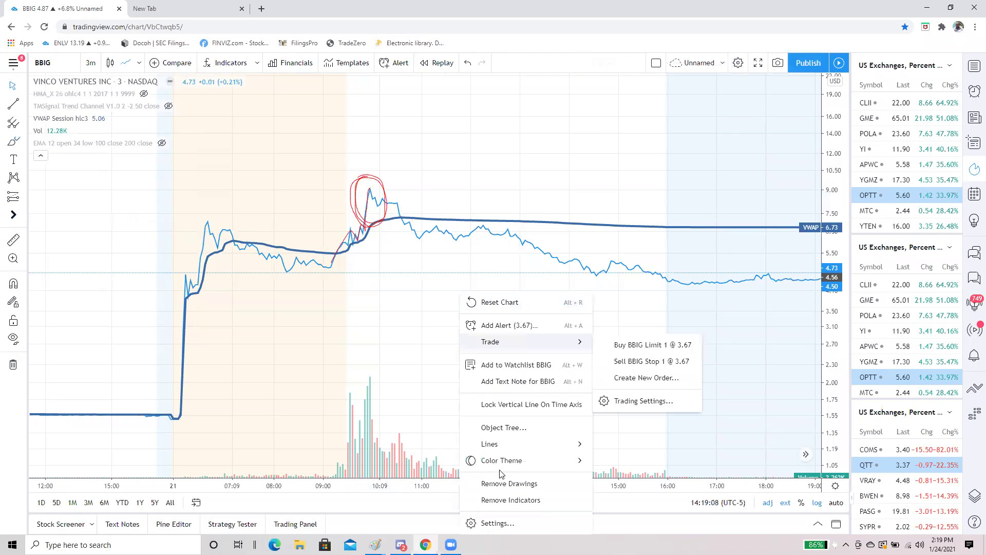
- Set the BBIG chart interval to 1 day and show the price history from mid-2018 to January 2021
{"action": "left_click", "coordinate": [91, 67]}
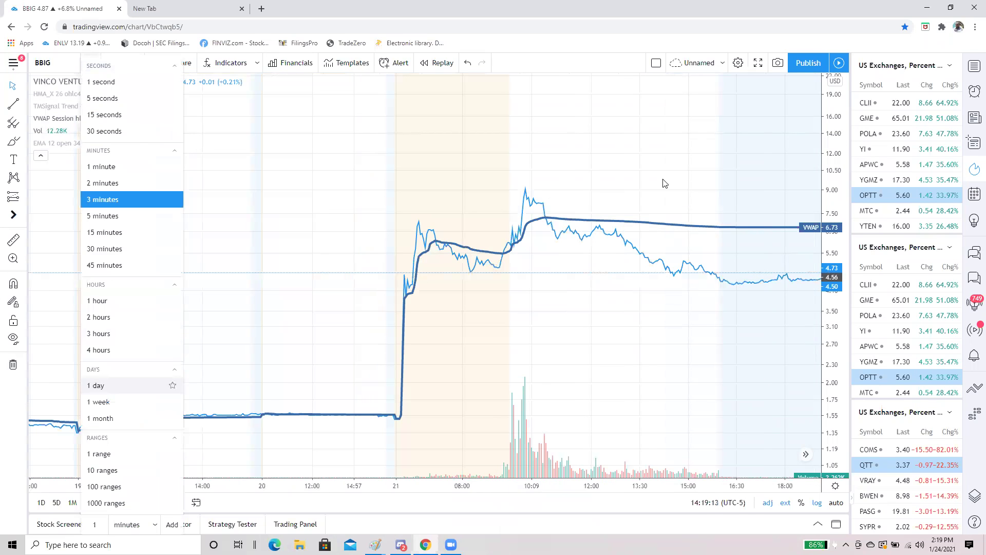
{"action": "left_click", "coordinate": [112, 388]}
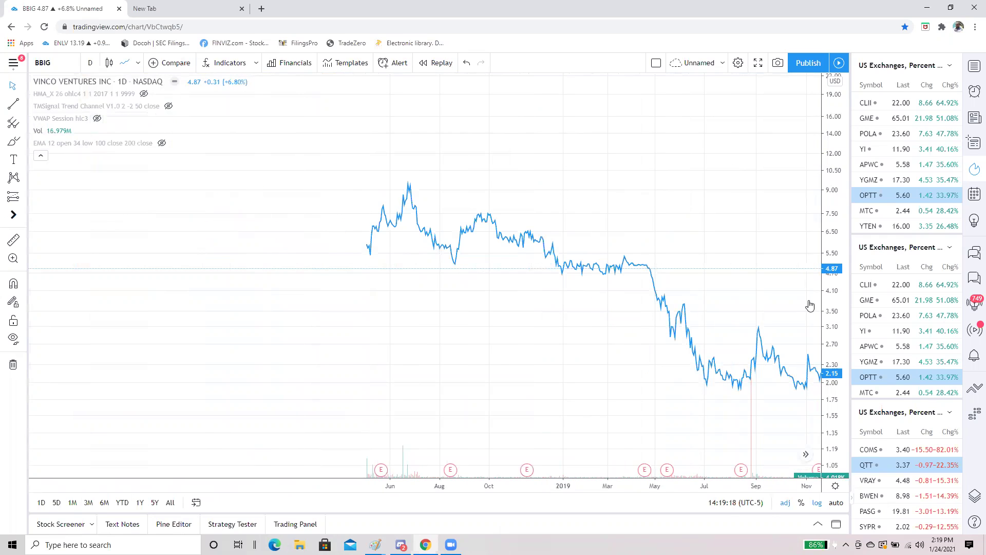
{"action": "scroll", "coordinate": [586, 334], "scroll_direction": "down", "scroll_amount": 4}
{"action": "left_click_drag", "start_coordinate": [311, 323], "coordinate": [231, 326]}
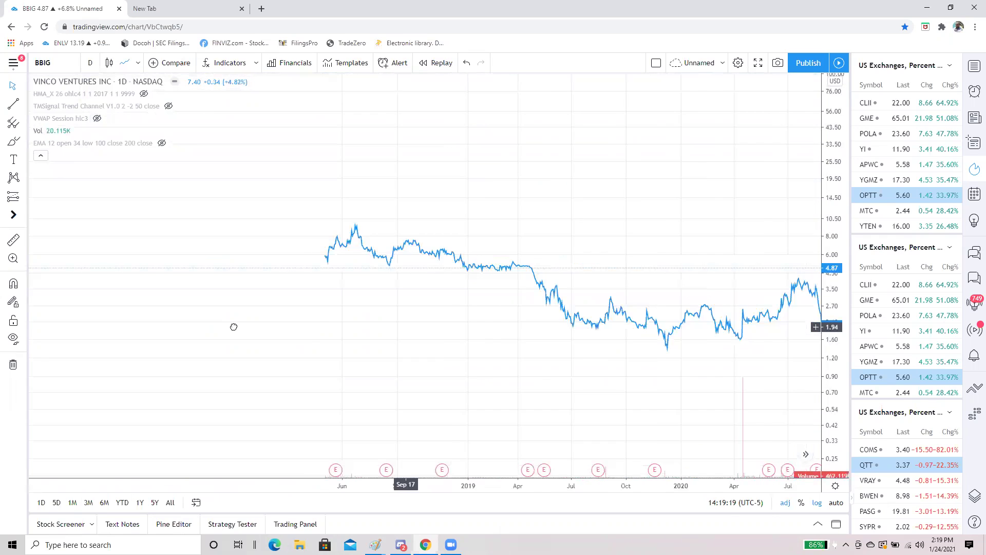
- Enable staying in drawing mode and place horizontal lines at about 9.52 and 8.18 near the mid-2018 peaks
{"action": "left_click", "coordinate": [21, 104]}
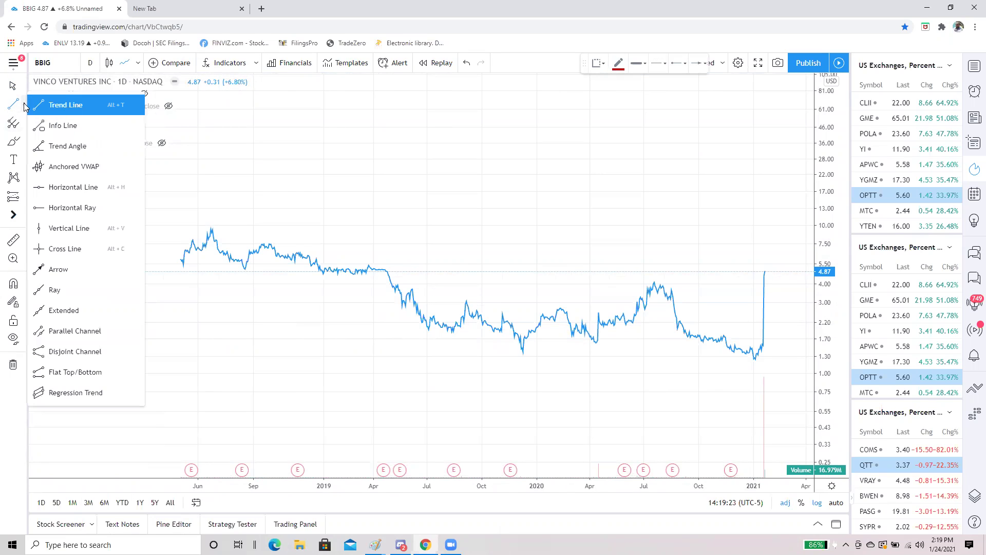
{"action": "left_click", "coordinate": [62, 187]}
{"action": "left_click", "coordinate": [14, 305]}
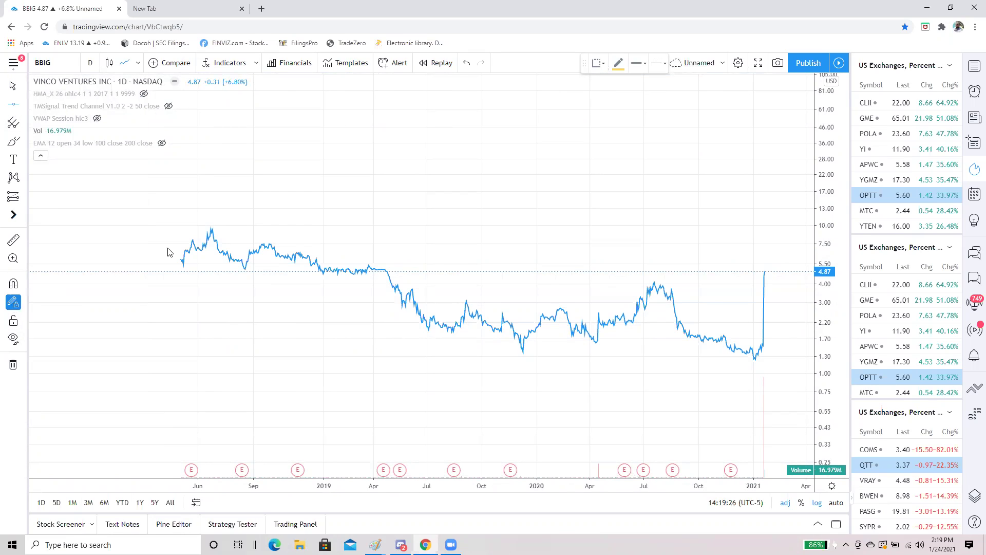
{"action": "left_click", "coordinate": [204, 242]}
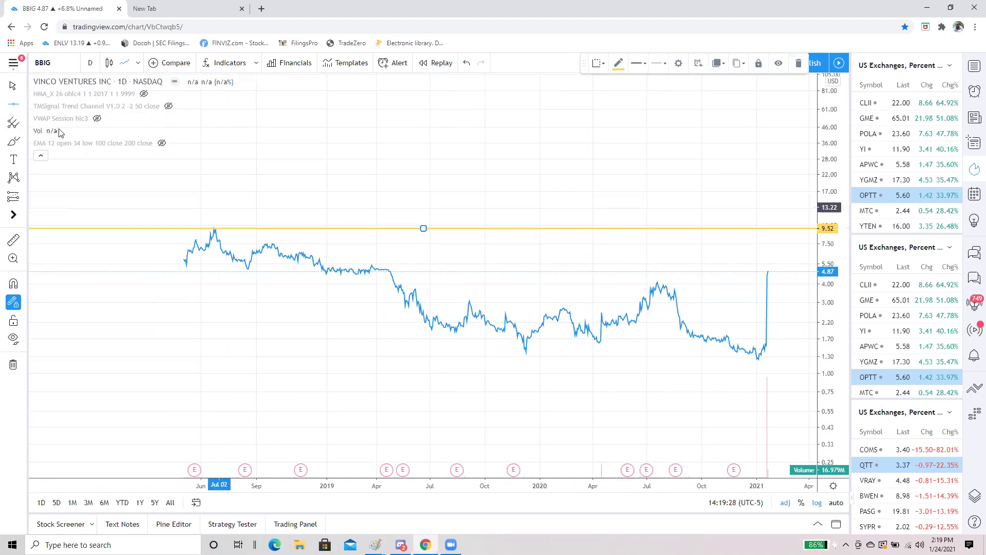
{"action": "left_click", "coordinate": [23, 104]}
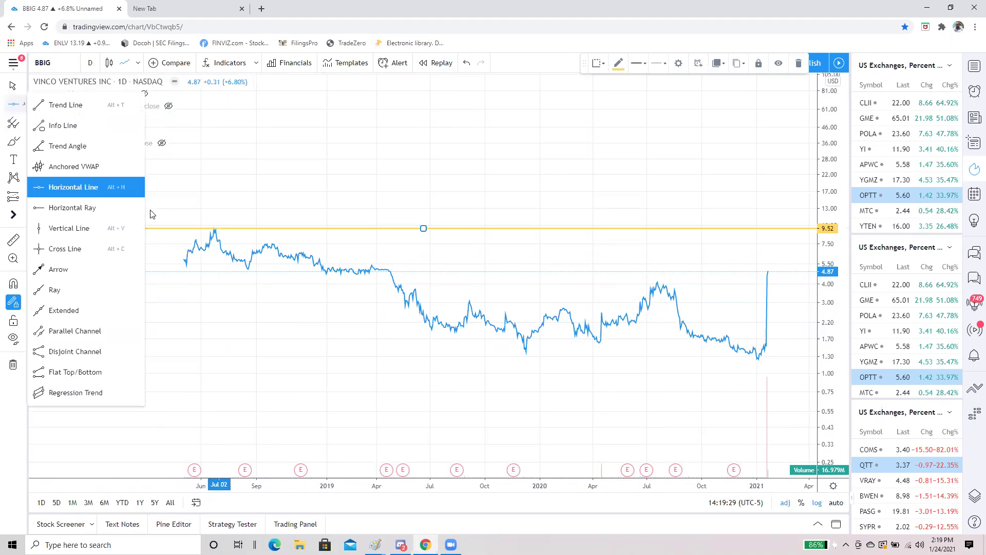
{"action": "left_click", "coordinate": [196, 238]}
{"action": "scroll", "coordinate": [197, 238], "scroll_direction": "up", "scroll_amount": 3}
{"action": "left_click", "coordinate": [10, 88]}
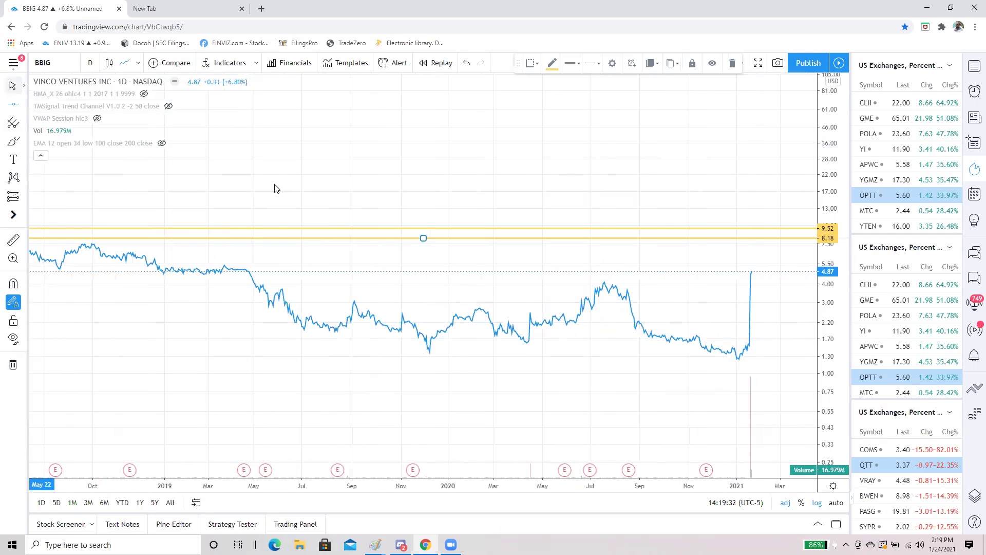
- Place a horizontal line at about 6.80 on the first small peak of May 2018
{"action": "scroll", "coordinate": [402, 346], "scroll_direction": "up", "scroll_amount": 5}
{"action": "scroll", "coordinate": [570, 407], "scroll_direction": "up", "scroll_amount": 3}
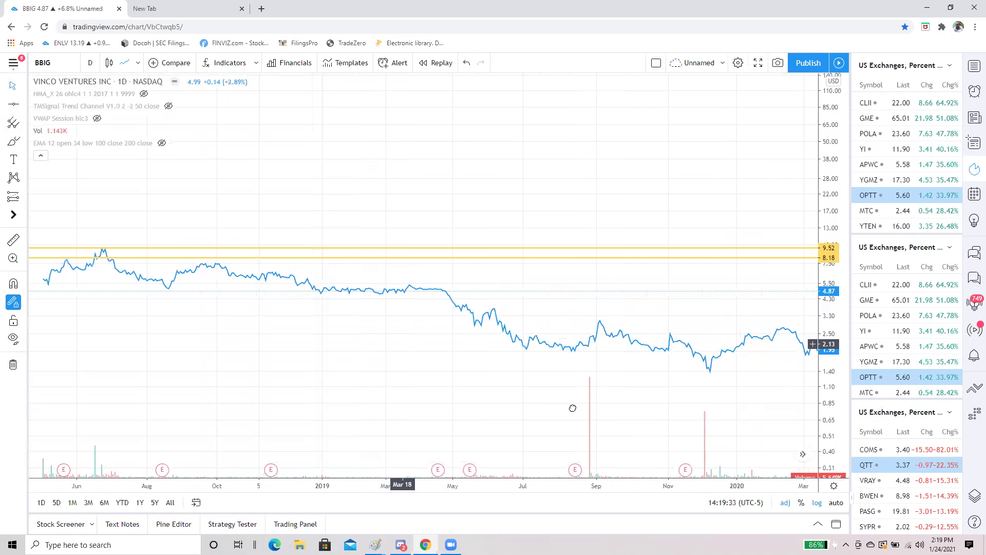
{"action": "scroll", "coordinate": [345, 339], "scroll_direction": "left", "scroll_amount": 5}
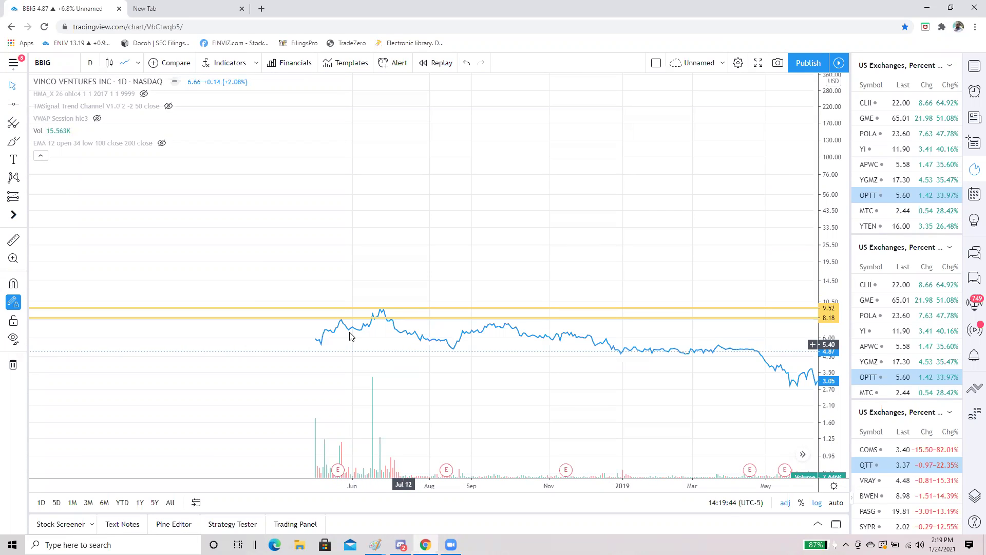
{"action": "scroll", "coordinate": [452, 361], "scroll_direction": "up", "scroll_amount": 4}
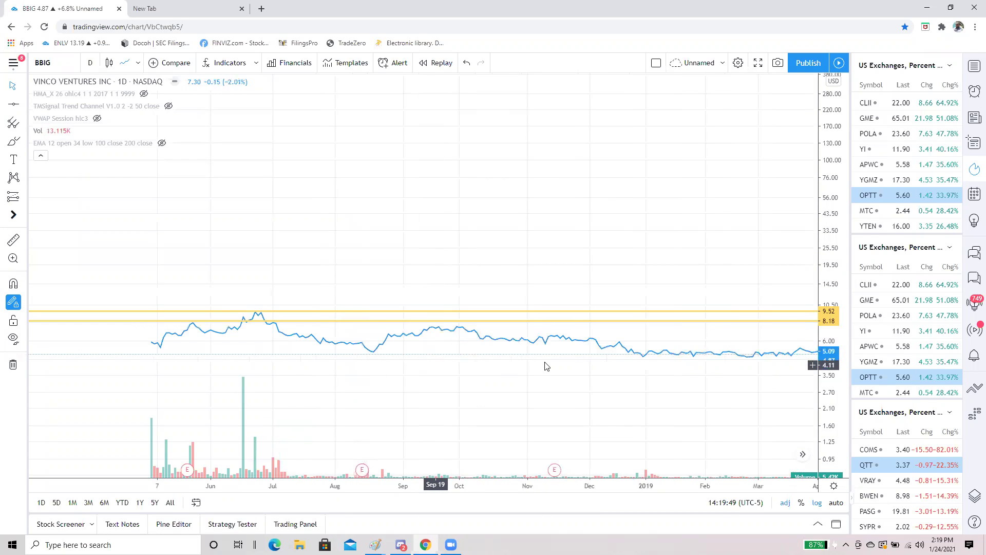
{"action": "scroll", "coordinate": [72, 183], "scroll_direction": "up", "scroll_amount": 3}
{"action": "left_click", "coordinate": [13, 104]}
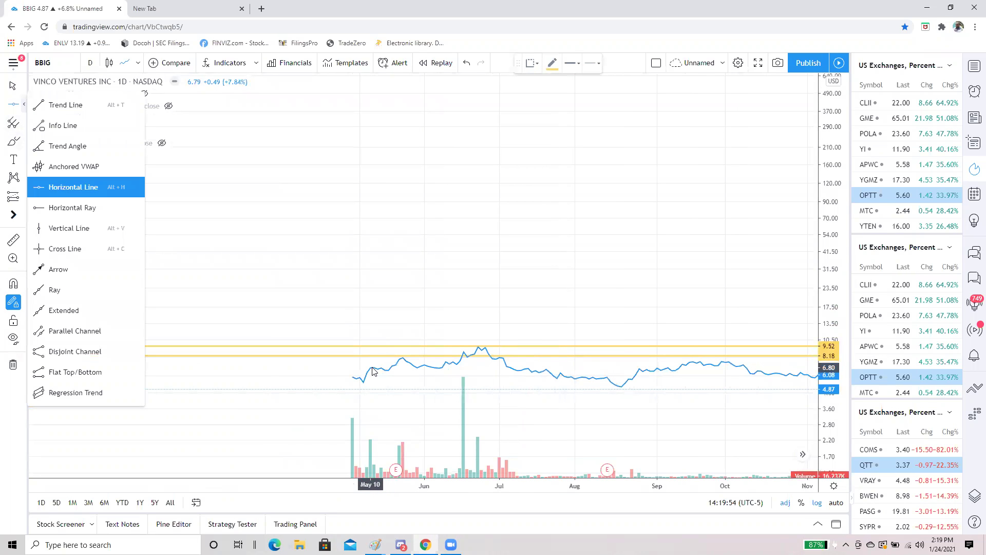
{"action": "left_click", "coordinate": [373, 368]}
- Place horizontal lines at about 5.27 near the May 2018 low and about 5.94 above the mid-August 2018 prices
{"action": "left_click", "coordinate": [23, 122]}
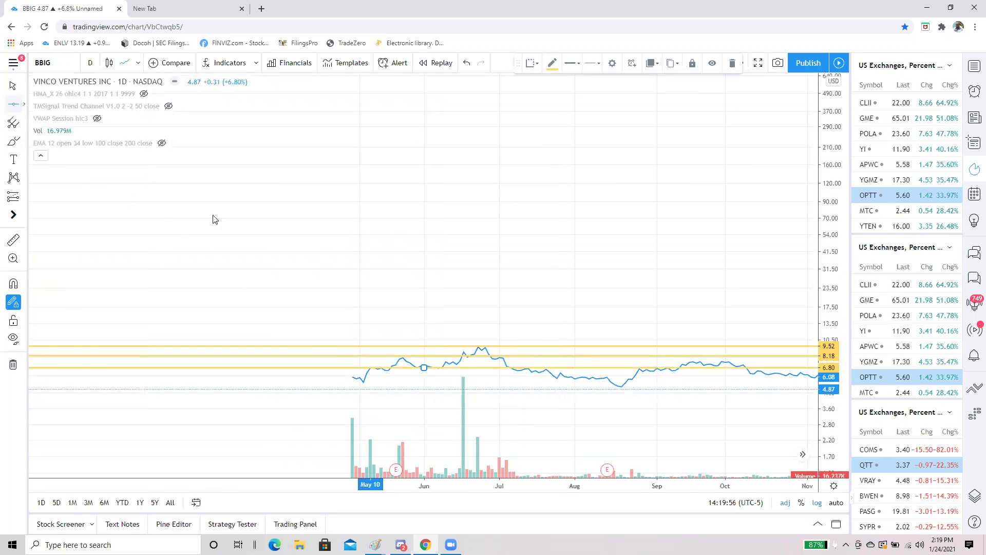
{"action": "left_click", "coordinate": [355, 384]}
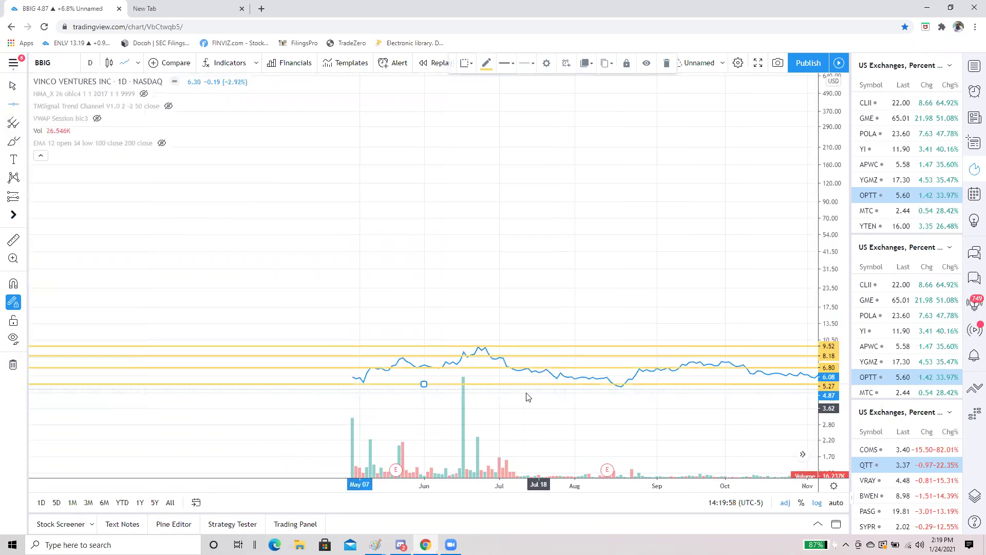
{"action": "left_click", "coordinate": [24, 104]}
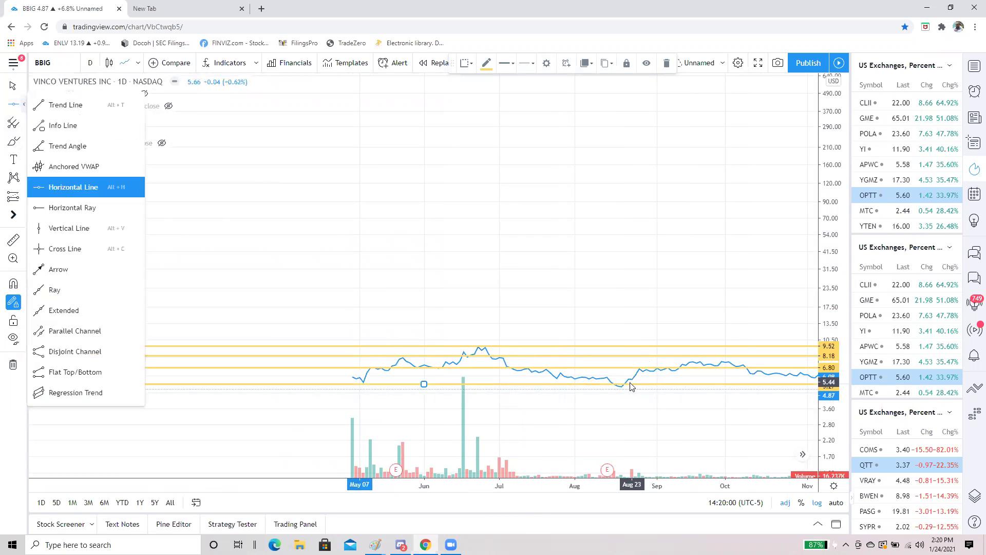
{"action": "left_click", "coordinate": [609, 380]}
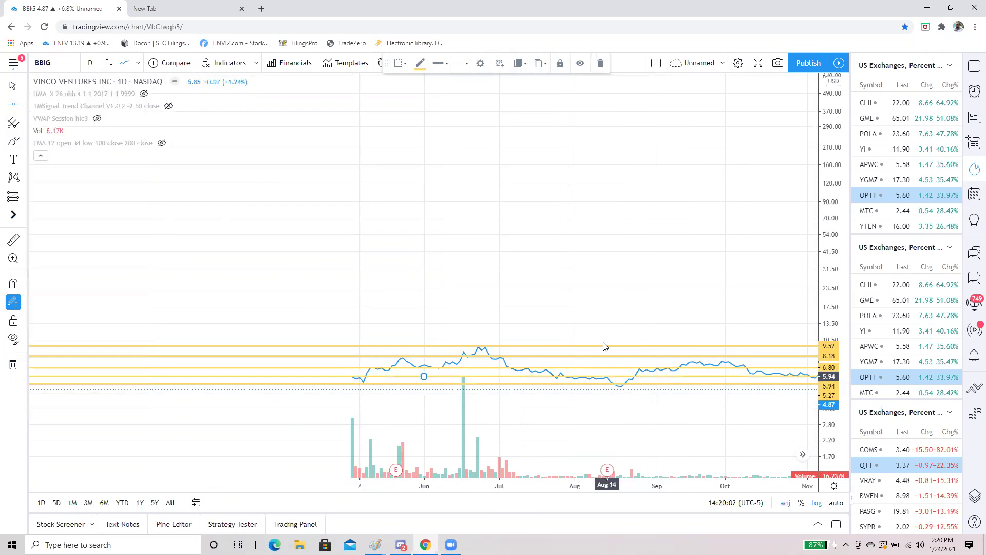
{"action": "left_click", "coordinate": [631, 210]}
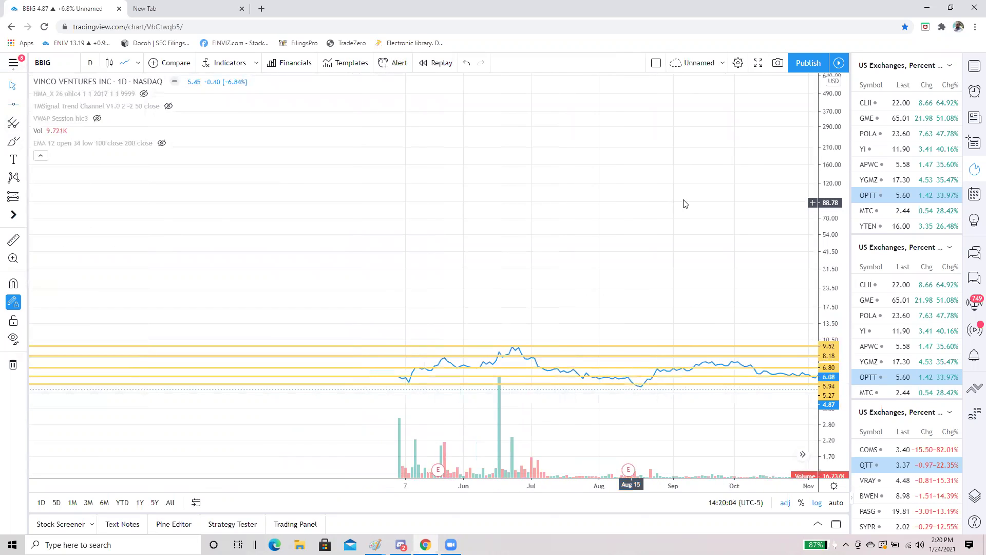
- Place horizontal lines at about 4.56 under the late December 2018 low and about 12.16 above the 2018 peak
{"action": "scroll", "coordinate": [314, 178], "scroll_direction": "down", "scroll_amount": 3}
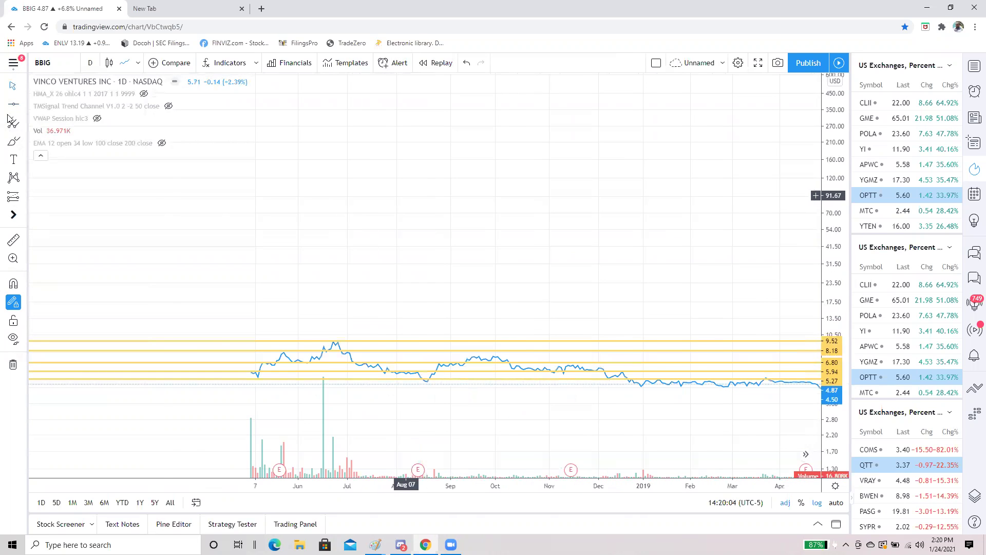
{"action": "scroll", "coordinate": [454, 353], "scroll_direction": "right", "scroll_amount": 5}
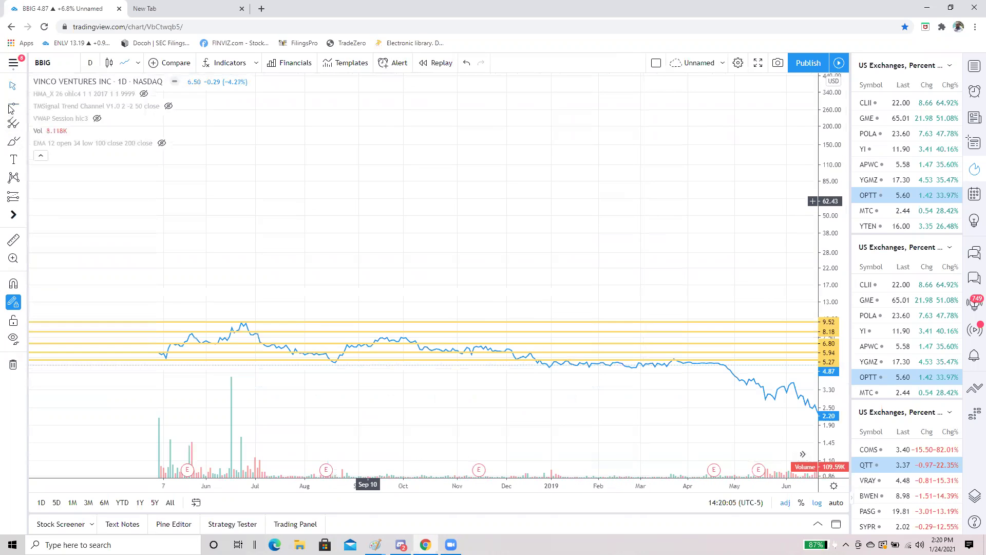
{"action": "left_click", "coordinate": [547, 369]}
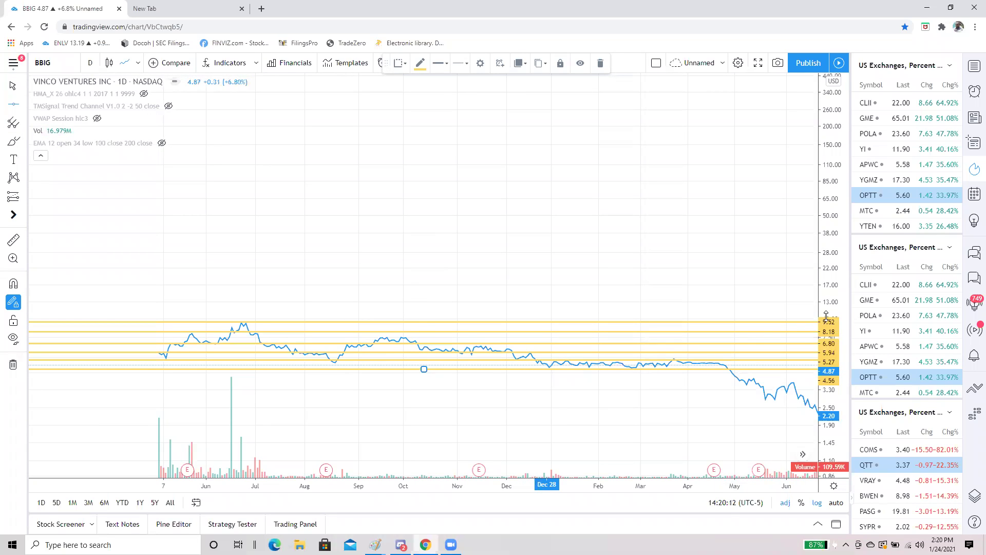
{"action": "left_click_drag", "start_coordinate": [828, 134], "coordinate": [534, 27]}
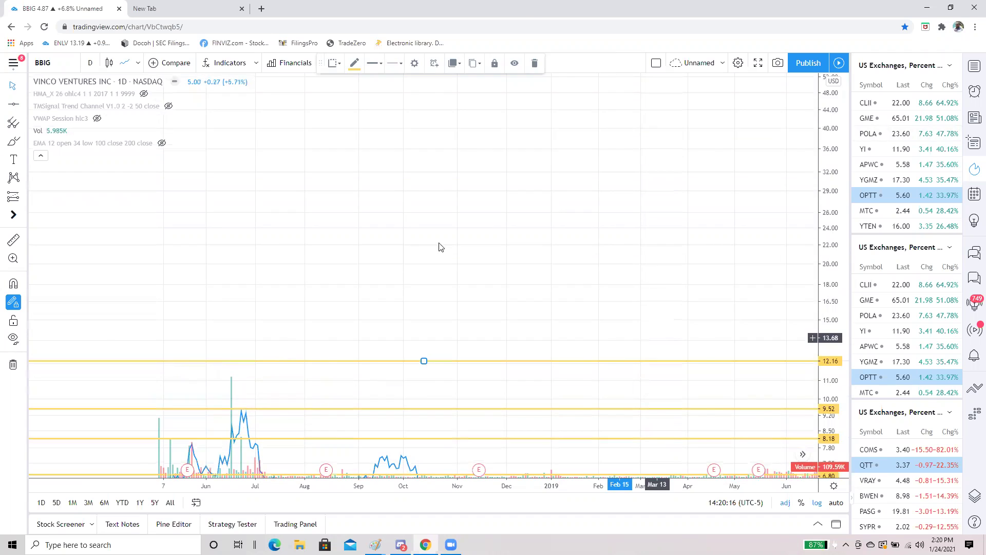
- Place horizontal lines at about 4.01, 3.59 and 2.80 along the May 2019 decline
{"action": "key", "text": "alt+r"}
{"action": "scroll", "coordinate": [443, 251], "scroll_direction": "down", "scroll_amount": 2}
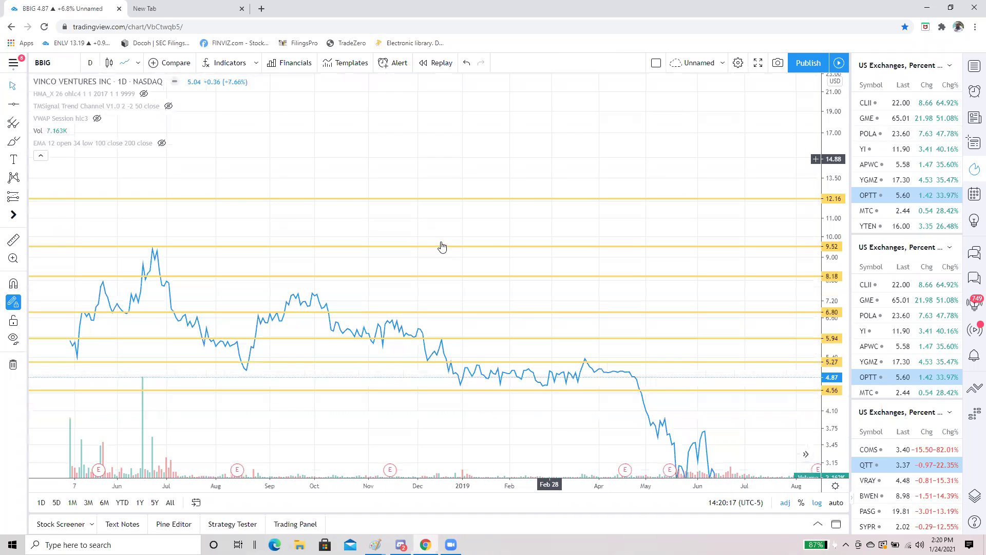
{"action": "scroll", "coordinate": [442, 246], "scroll_direction": "down", "scroll_amount": 6}
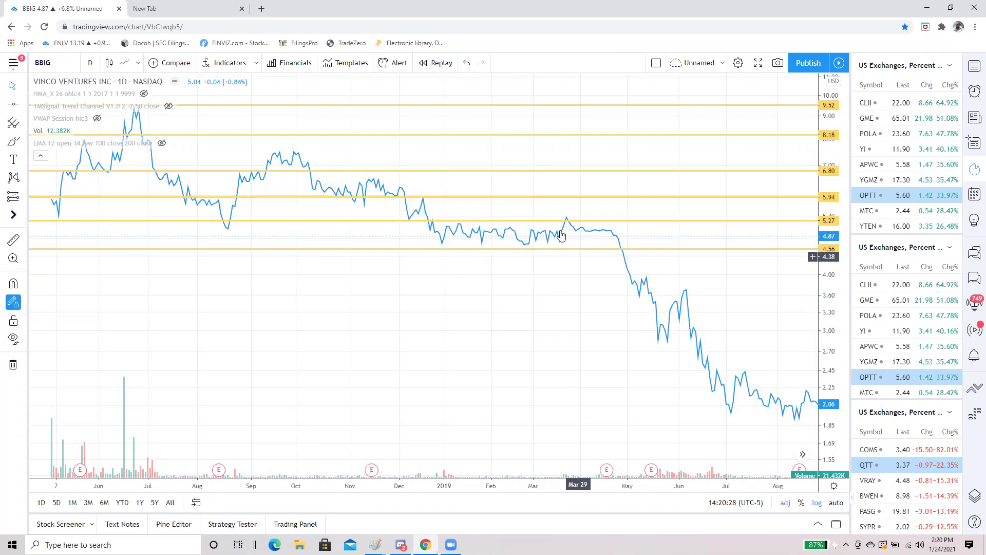
{"action": "left_click", "coordinate": [643, 273]}
{"action": "left_click", "coordinate": [23, 104]}
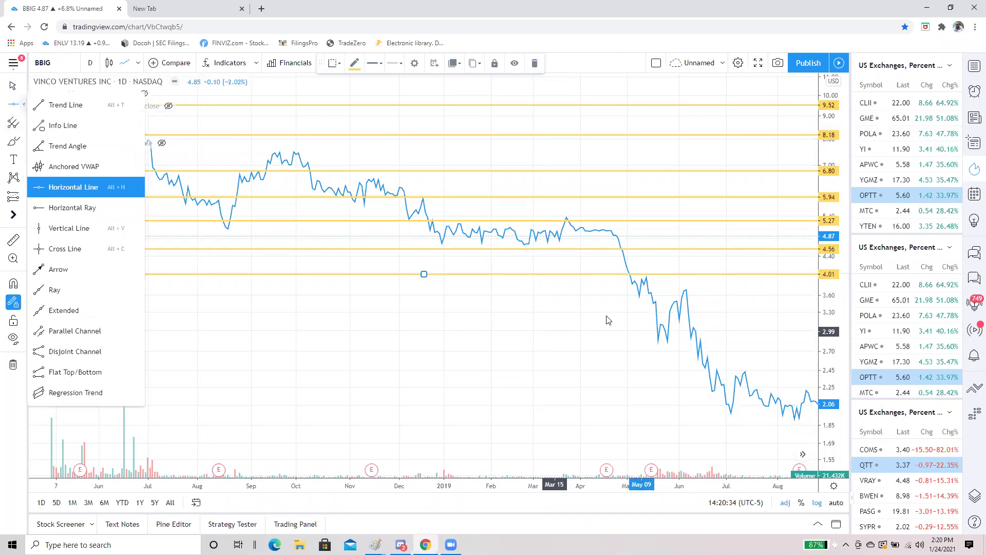
{"action": "left_click", "coordinate": [636, 296]}
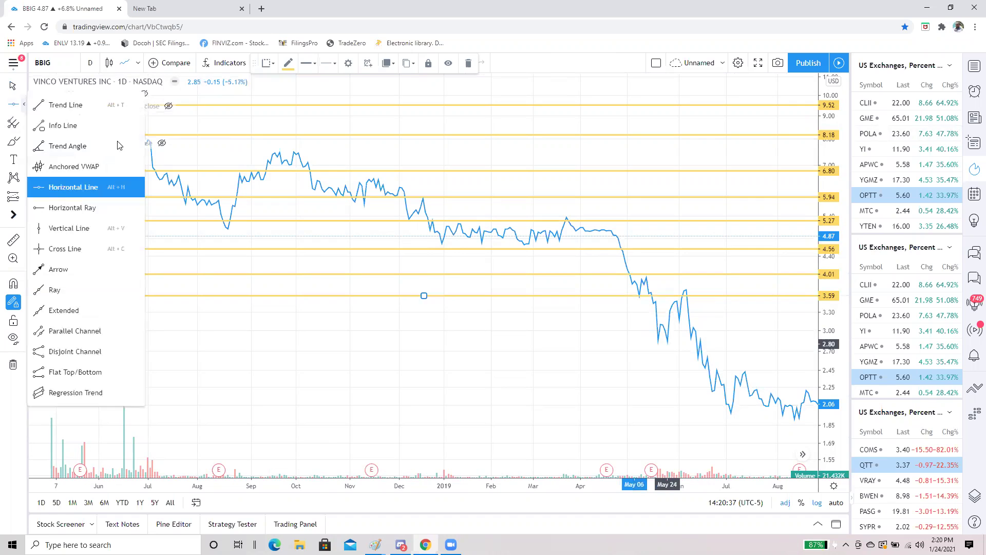
{"action": "left_click", "coordinate": [431, 343]}
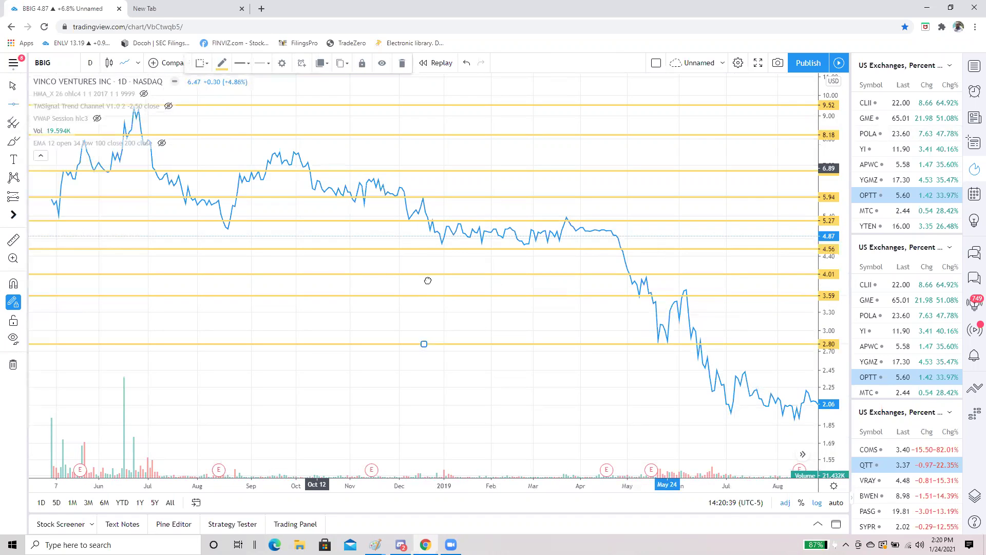
- Place horizontal lines at about 1.92 on the July 2019 low and about 2.49 near the mid-2020 prices
{"action": "scroll", "coordinate": [233, 208], "scroll_direction": "right", "scroll_amount": 10}
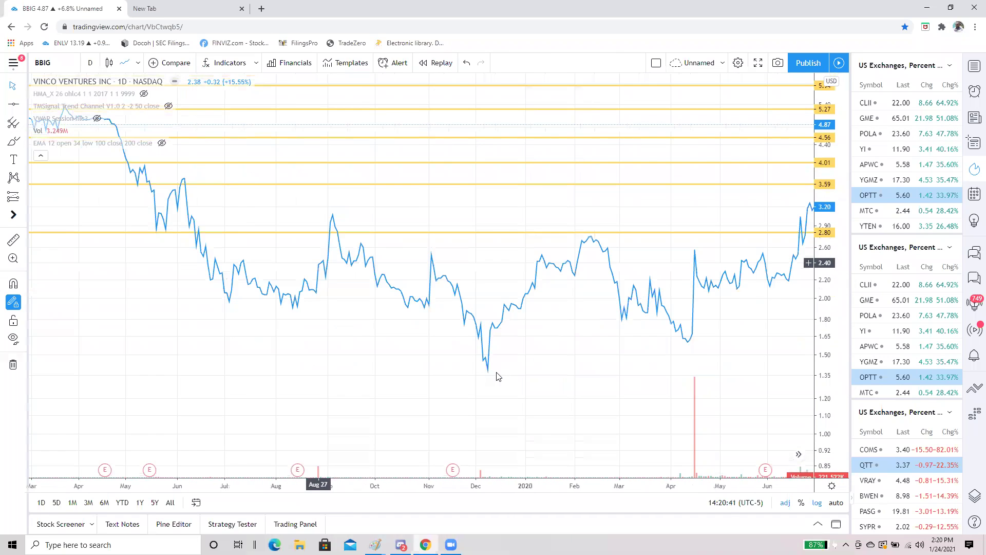
{"action": "scroll", "coordinate": [271, 381], "scroll_direction": "right", "scroll_amount": 15}
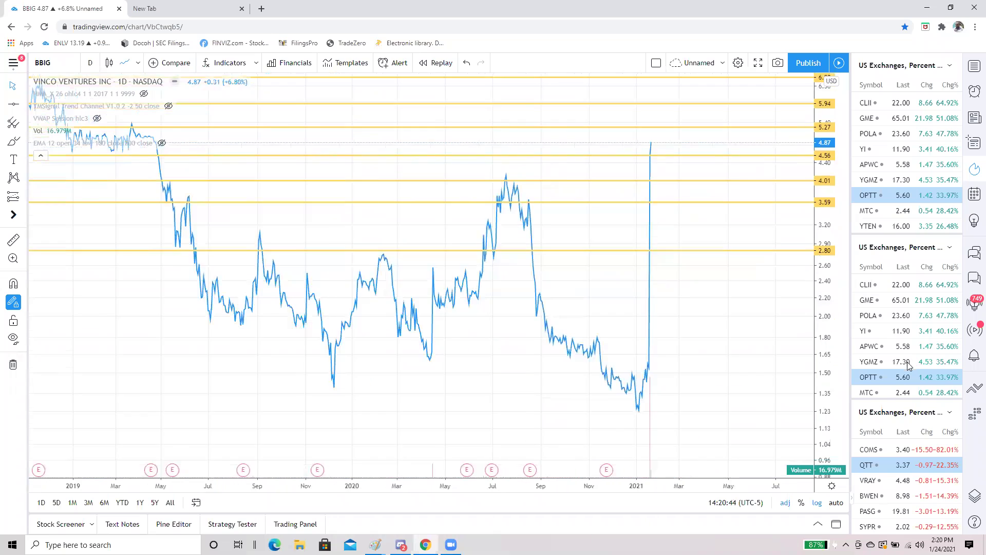
{"action": "left_click", "coordinate": [13, 104]}
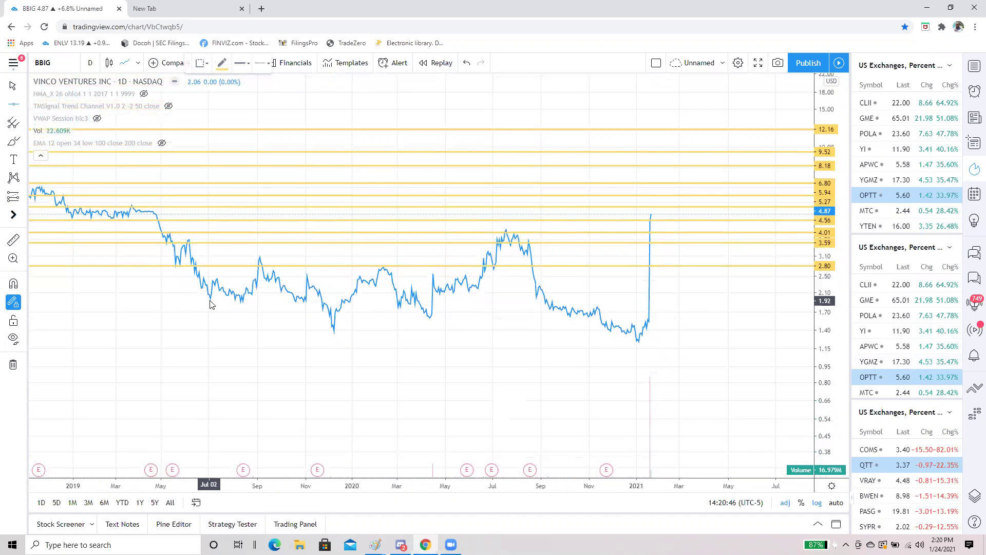
{"action": "left_click", "coordinate": [210, 301]}
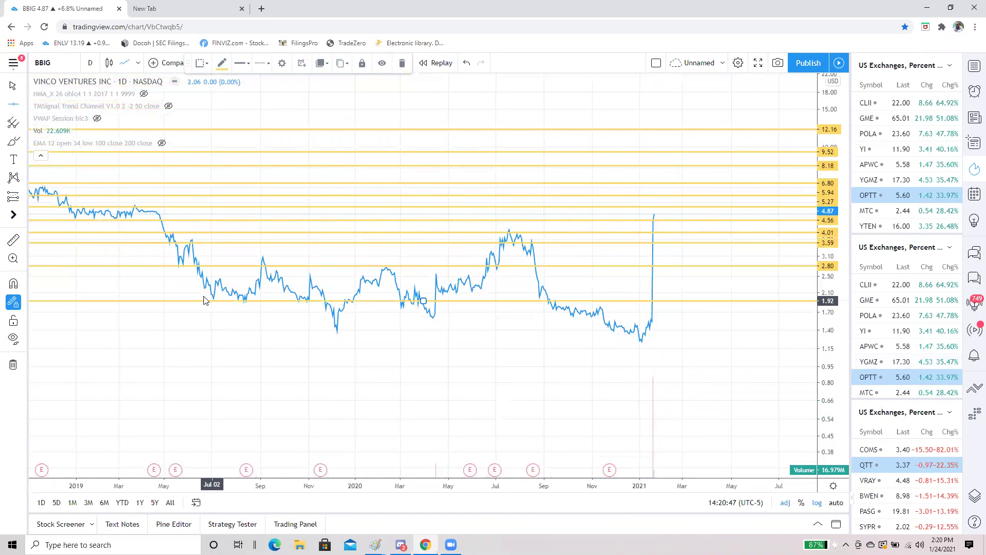
{"action": "left_click", "coordinate": [22, 103]}
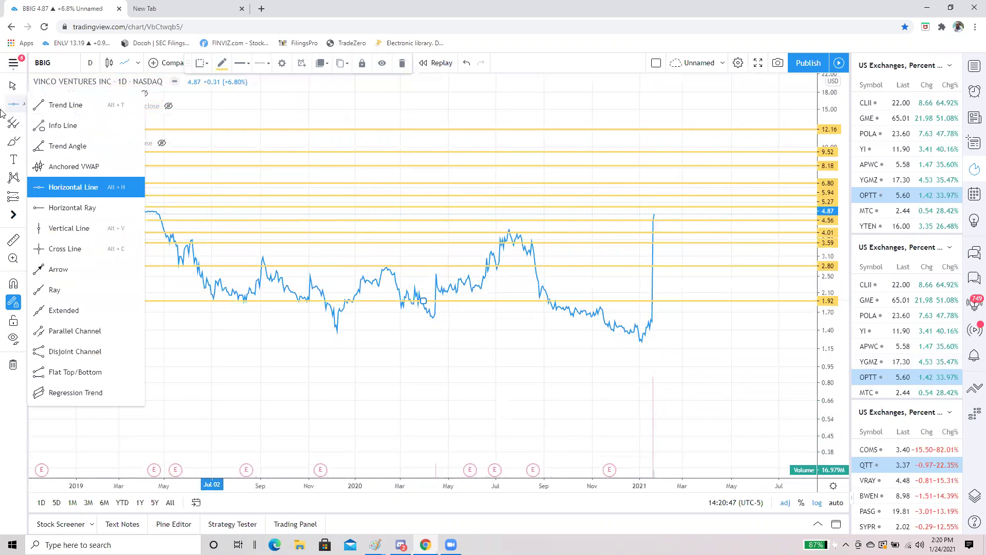
{"action": "left_click", "coordinate": [478, 276]}
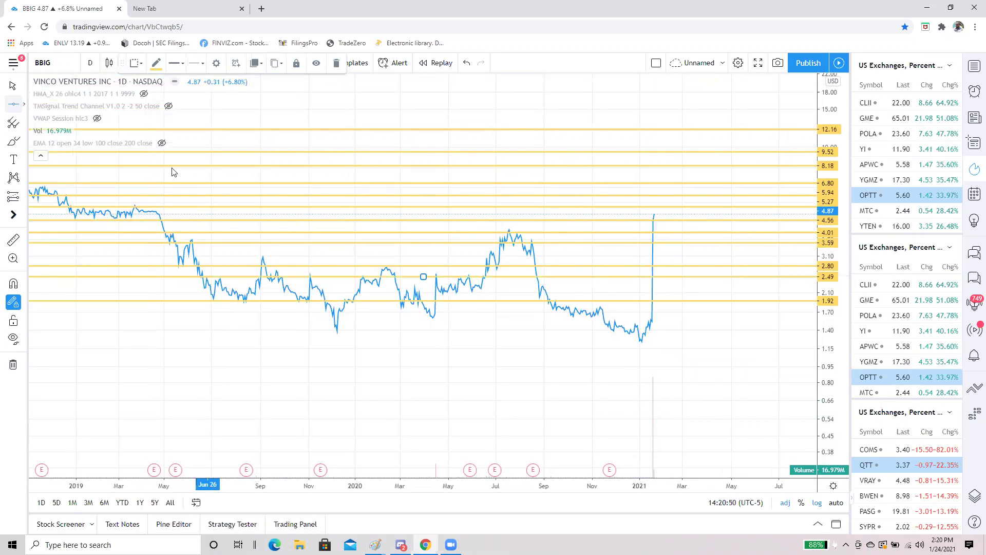
- Place horizontal lines at about 2.10, 1.39 near the December 2019 low, 1.22 near the January 2021 low and 1.60 at the April 2020 low
{"action": "left_click", "coordinate": [339, 292]}
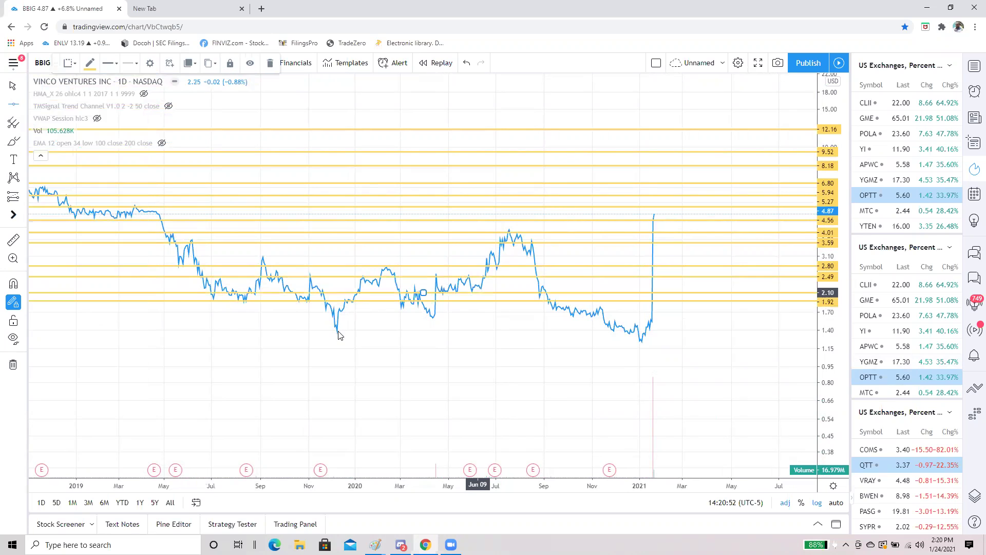
{"action": "left_click", "coordinate": [22, 104]}
{"action": "left_click", "coordinate": [639, 330]}
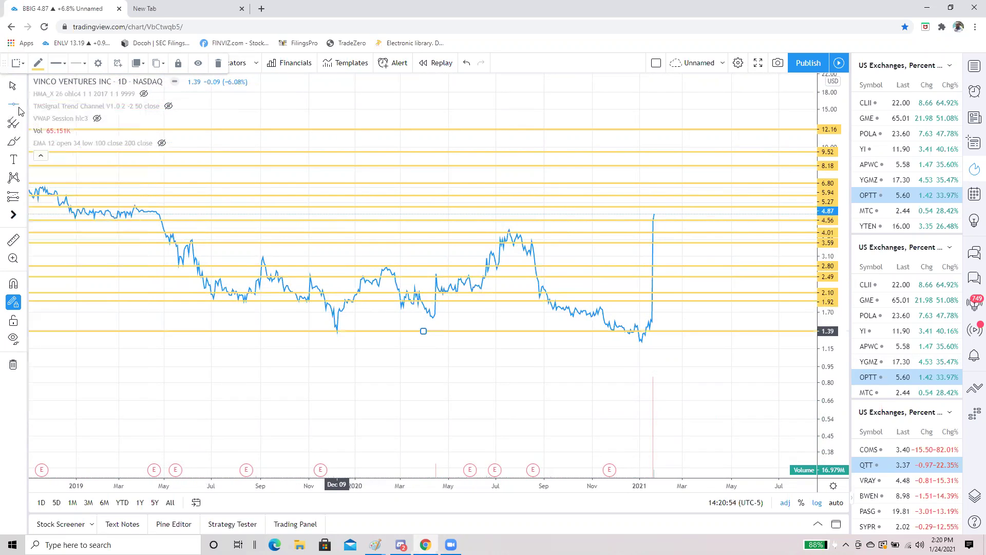
{"action": "left_click", "coordinate": [640, 343]}
{"action": "left_click", "coordinate": [22, 104]}
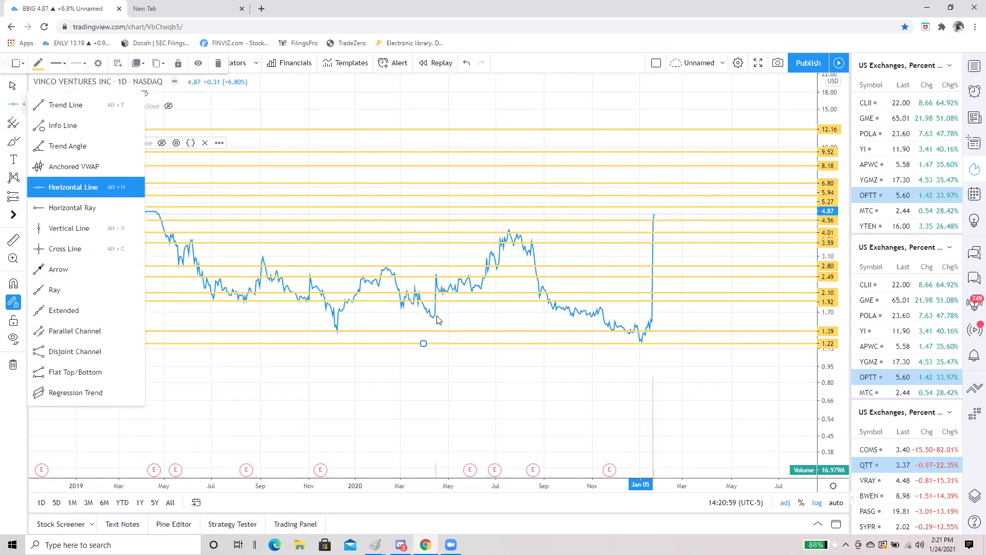
{"action": "left_click", "coordinate": [432, 317]}
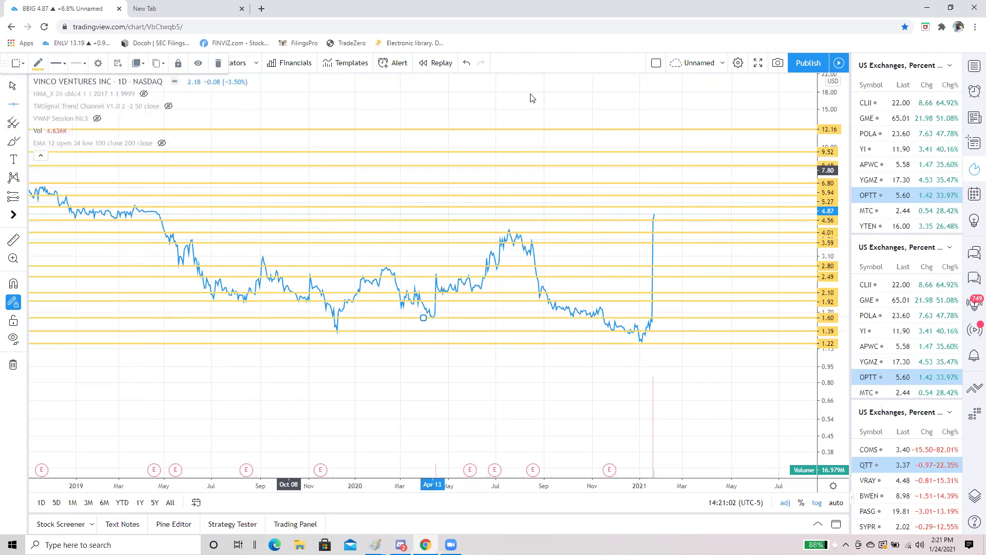
- Move the floating drawing toolbar aside and switch the BBIG chart to the 3-minute interval
{"action": "left_click_drag", "start_coordinate": [118, 61], "coordinate": [669, 68]}
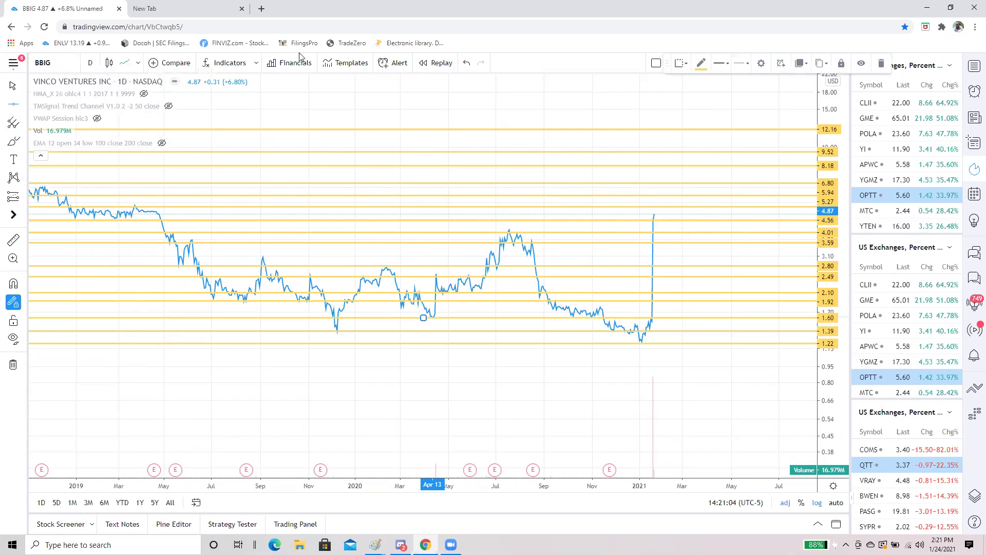
{"action": "left_click", "coordinate": [90, 62]}
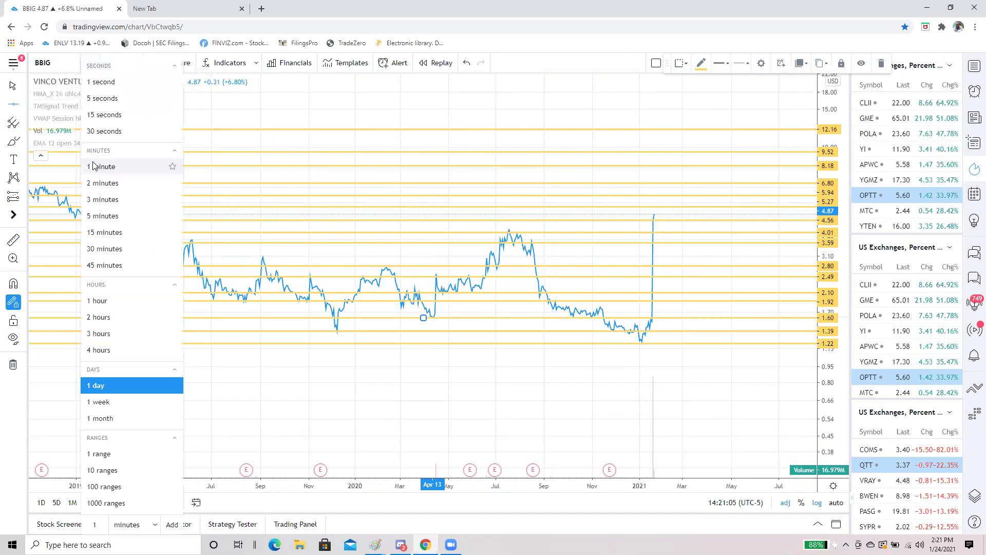
{"action": "left_click", "coordinate": [112, 199]}
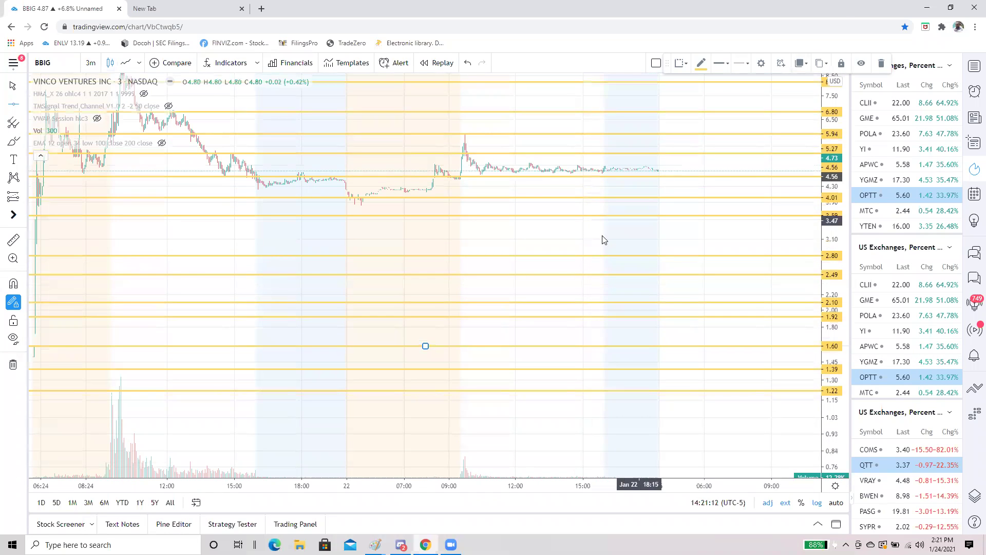
- Place horizontal lines at about 3.17 and 2.44 and delete the stray one at about 3.82
{"action": "left_click", "coordinate": [602, 236]}
{"action": "left_click", "coordinate": [548, 278]}
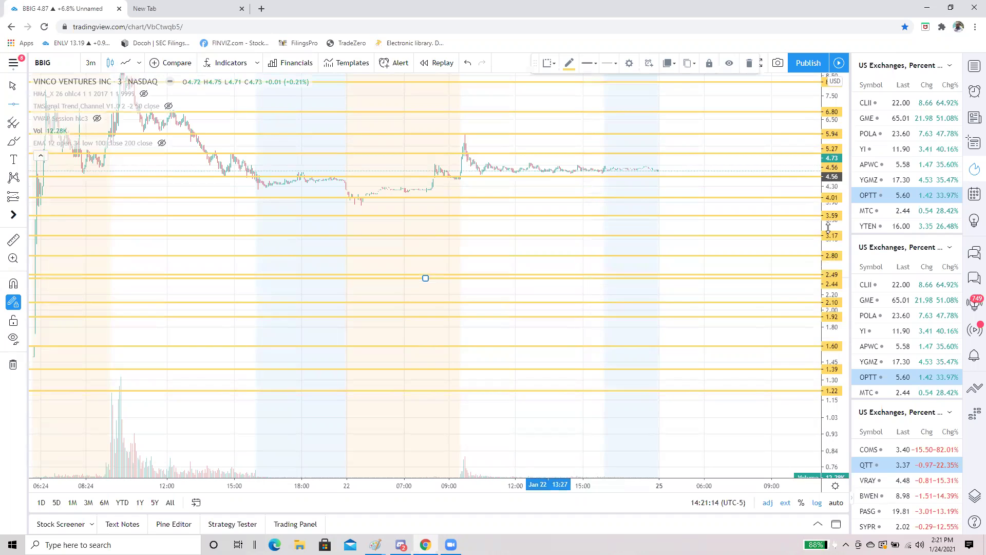
{"action": "left_click_drag", "start_coordinate": [835, 87], "coordinate": [495, 161]}
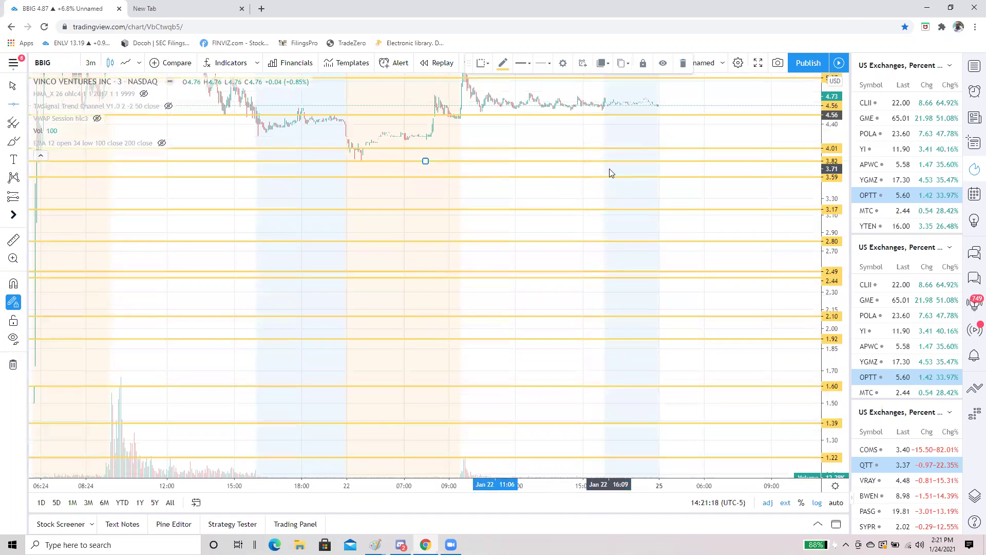
{"action": "key", "text": "Delete"}
- Turn off continuous drawing mode and delete the extra horizontal line placed at about 3.42
{"action": "left_click", "coordinate": [13, 303]}
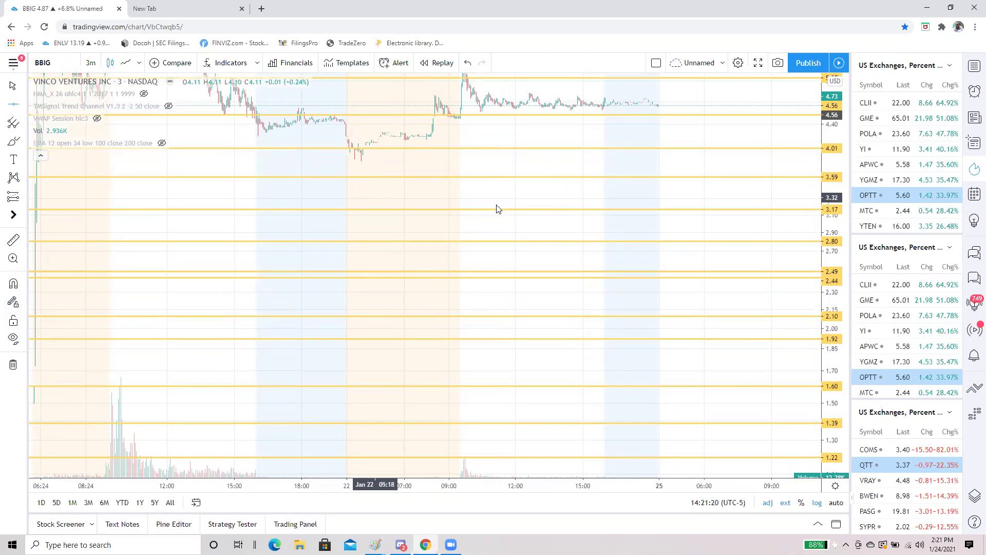
{"action": "key", "text": "alt+h"}
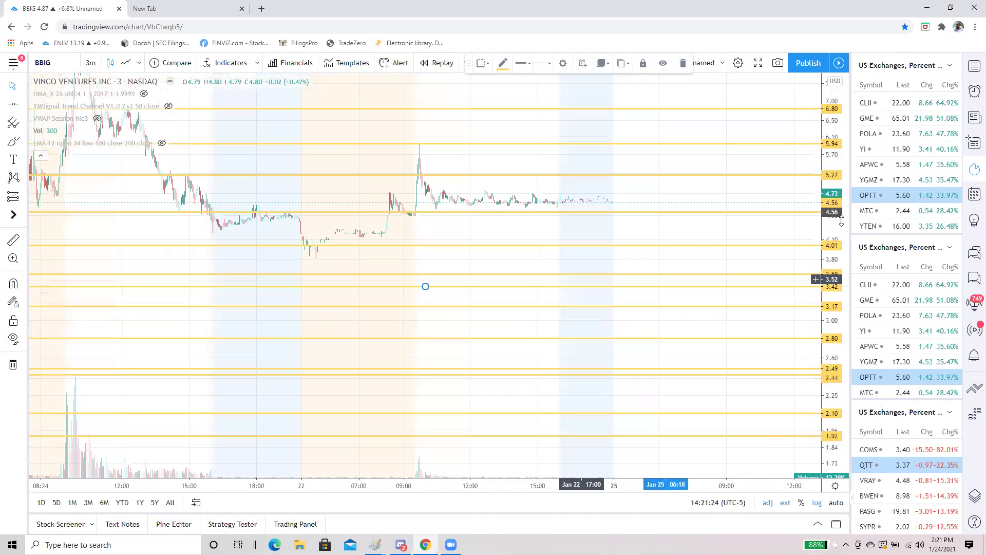
{"action": "key", "text": "Delete"}
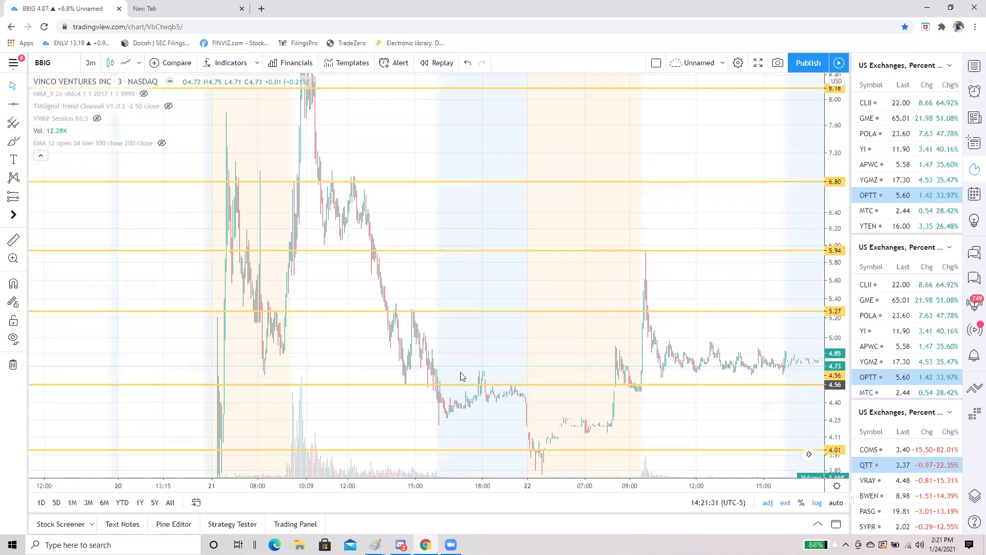
- Examine how BBIG's January 21 and 22 candles react to the daily support and resistance lines on the 3-minute chart
{"action": "scroll", "coordinate": [291, 266], "scroll_direction": "up", "scroll_amount": 3}
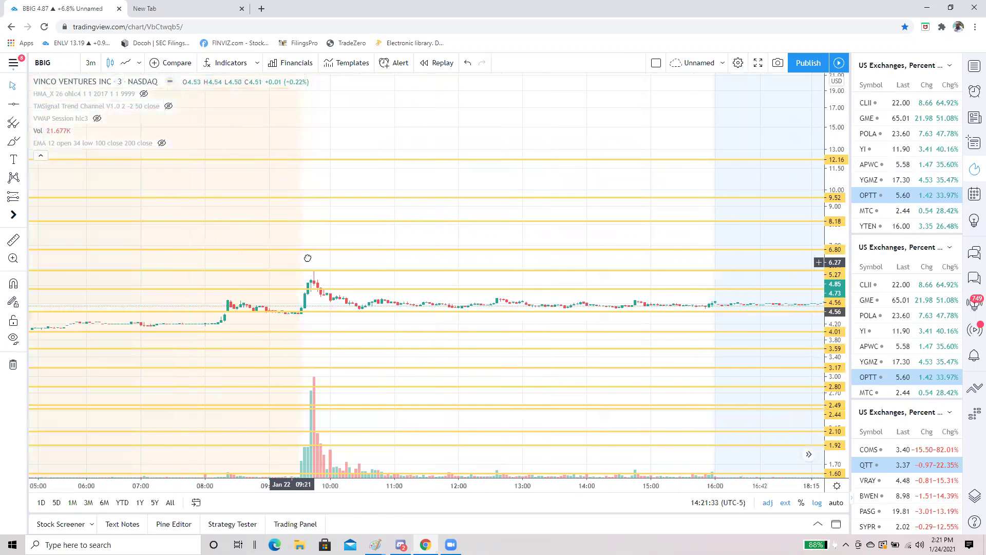
{"action": "left_click_drag", "start_coordinate": [90, 287], "coordinate": [661, 273]}
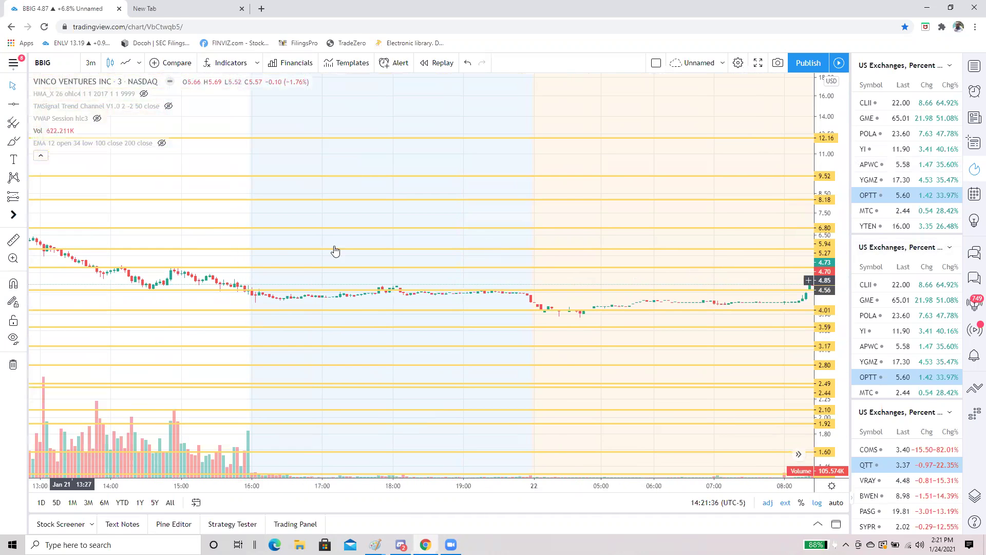
{"action": "mouse_move", "coordinate": [310, 275]}
{"action": "left_mouse_down"}
{"action": "mouse_move", "coordinate": [418, 272]}
{"action": "mouse_move", "coordinate": [318, 273]}
{"action": "left_mouse_up"}
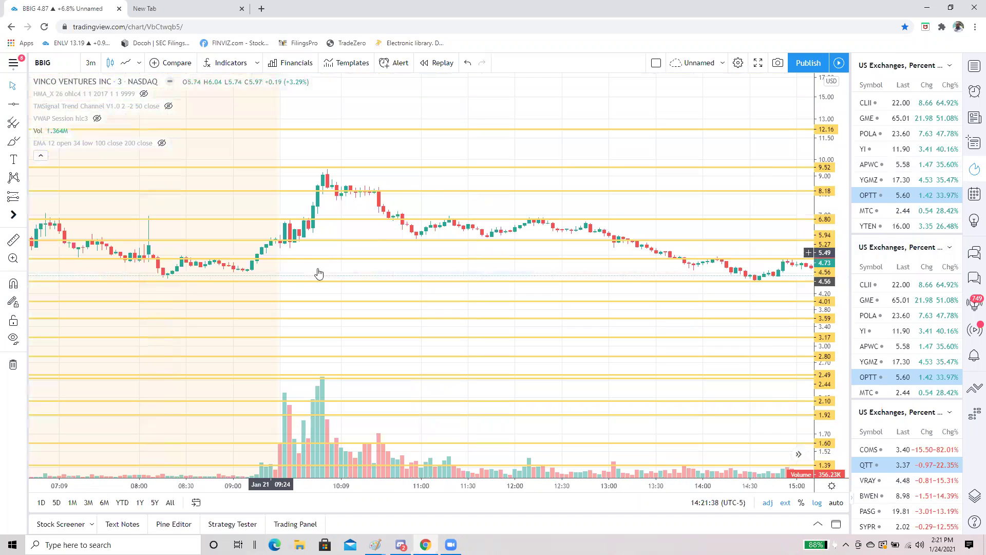
{"action": "left_click_drag", "start_coordinate": [204, 308], "coordinate": [394, 308]}
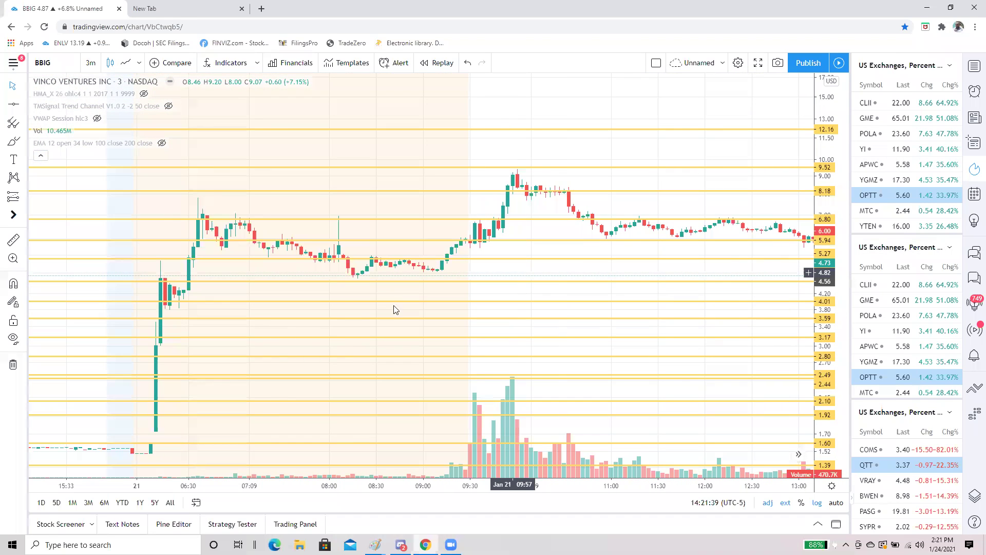
{"action": "scroll", "coordinate": [400, 291], "scroll_direction": "up", "scroll_amount": 5}
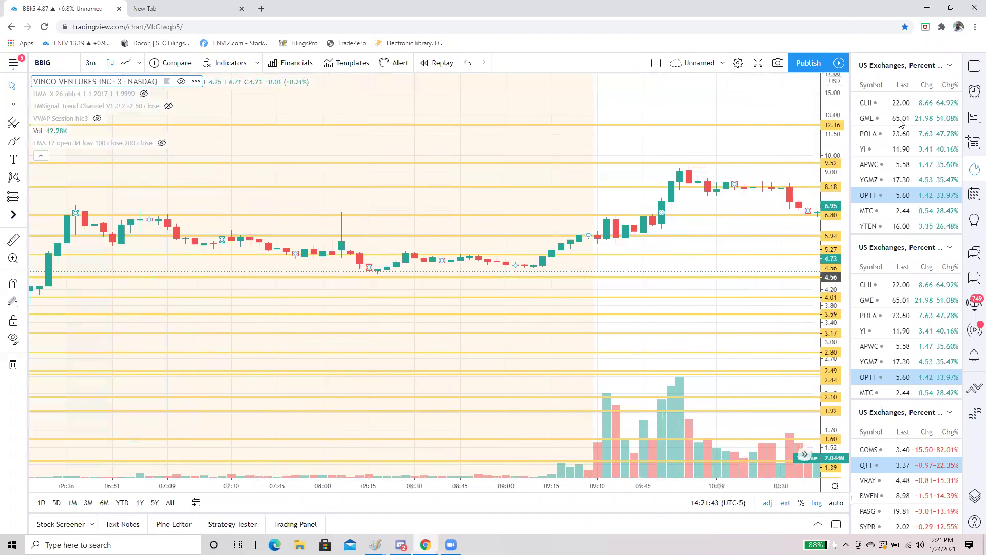
{"action": "left_click_drag", "start_coordinate": [513, 133], "coordinate": [378, 295]}
{"action": "left_click_drag", "start_coordinate": [533, 224], "coordinate": [804, 224]}
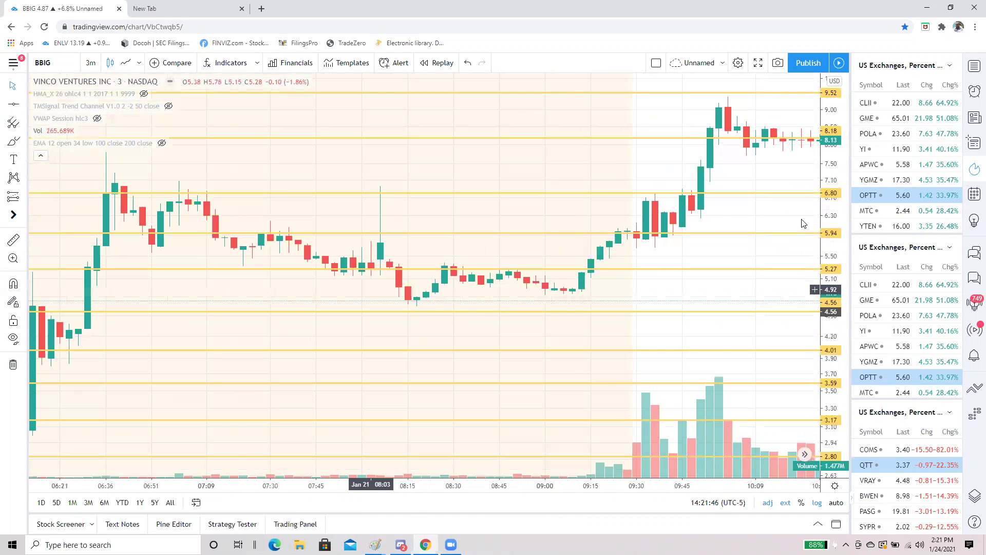
{"action": "double_click", "coordinate": [830, 206]}
{"action": "scroll", "coordinate": [537, 313], "scroll_direction": "down", "scroll_amount": 3}
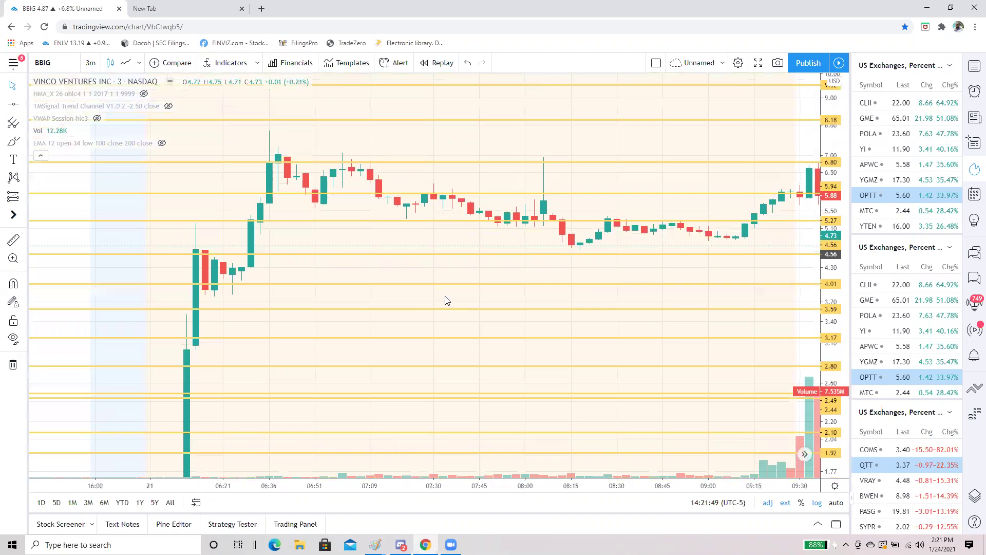
{"action": "left_click_drag", "start_coordinate": [397, 213], "coordinate": [395, 207]}
{"action": "left_click_drag", "start_coordinate": [829, 202], "coordinate": [747, 201]}
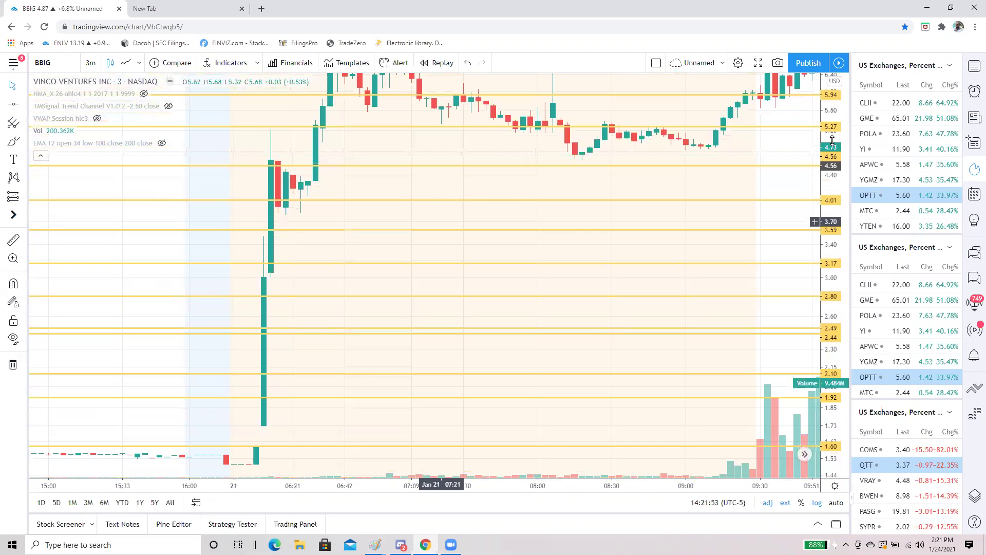
{"action": "left_click_drag", "start_coordinate": [831, 140], "coordinate": [252, 470]}
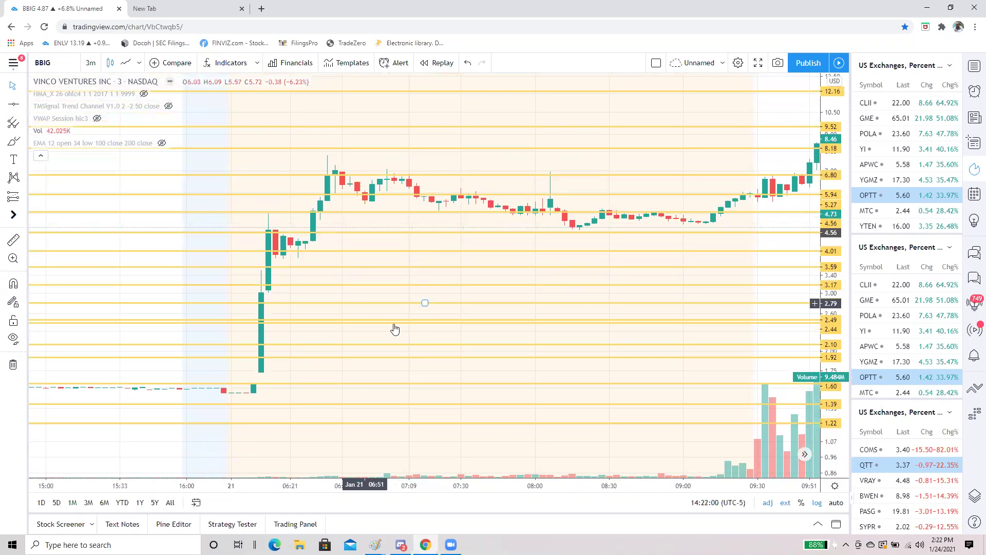
- Delete the horizontal lines at about 2.44 and 2.49
{"action": "key", "text": "alt+h"}
{"action": "left_click_drag", "start_coordinate": [398, 329], "coordinate": [402, 326]}
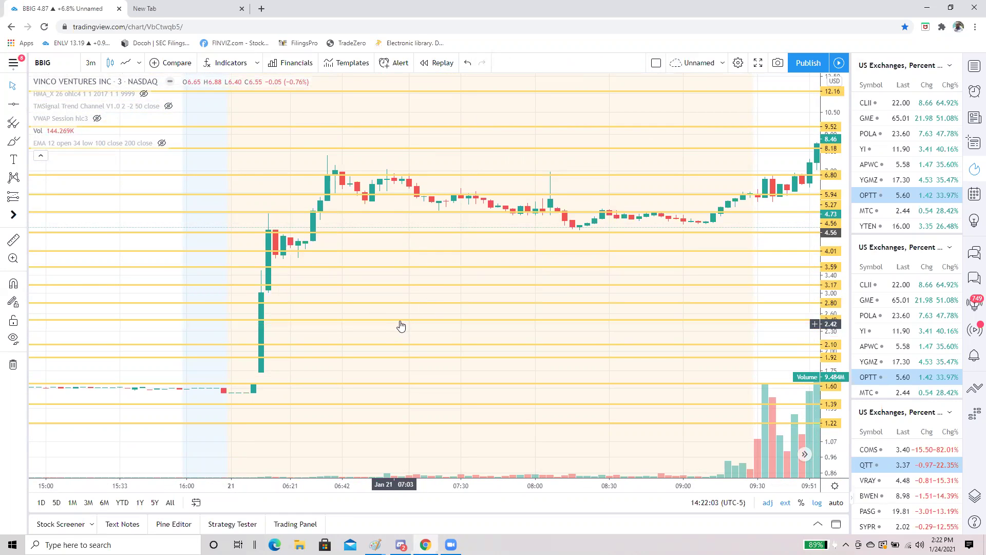
{"action": "key", "text": "Delete"}
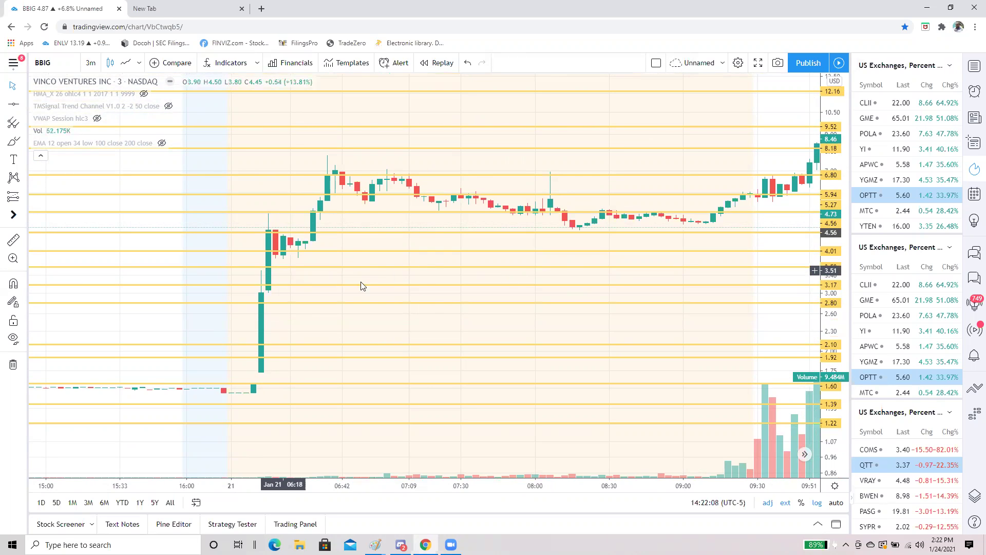
- Draw a horizontal ray at about 3.02 starting from the top of the January 21 06:09 candle body
{"action": "double_click", "coordinate": [834, 236]}
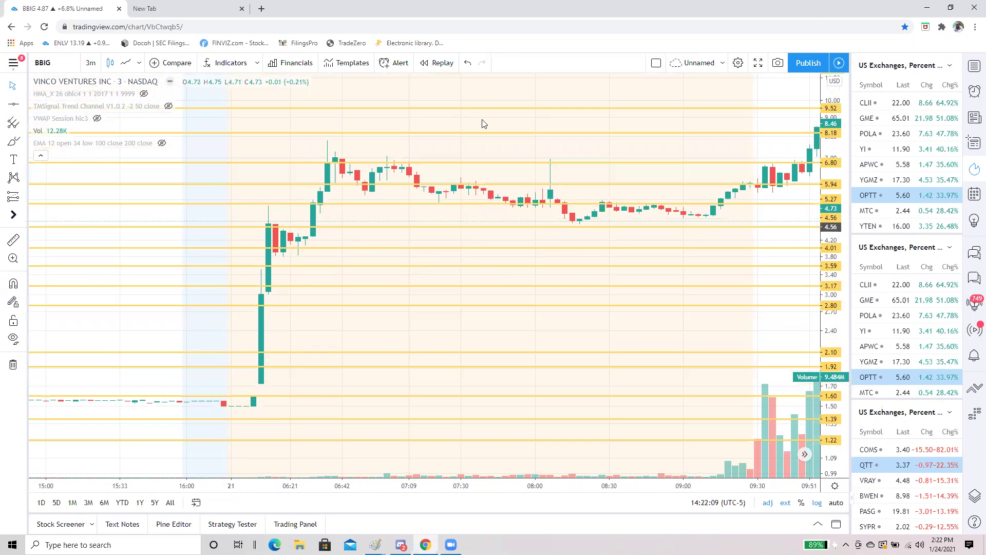
{"action": "left_click_drag", "start_coordinate": [339, 261], "coordinate": [312, 335]}
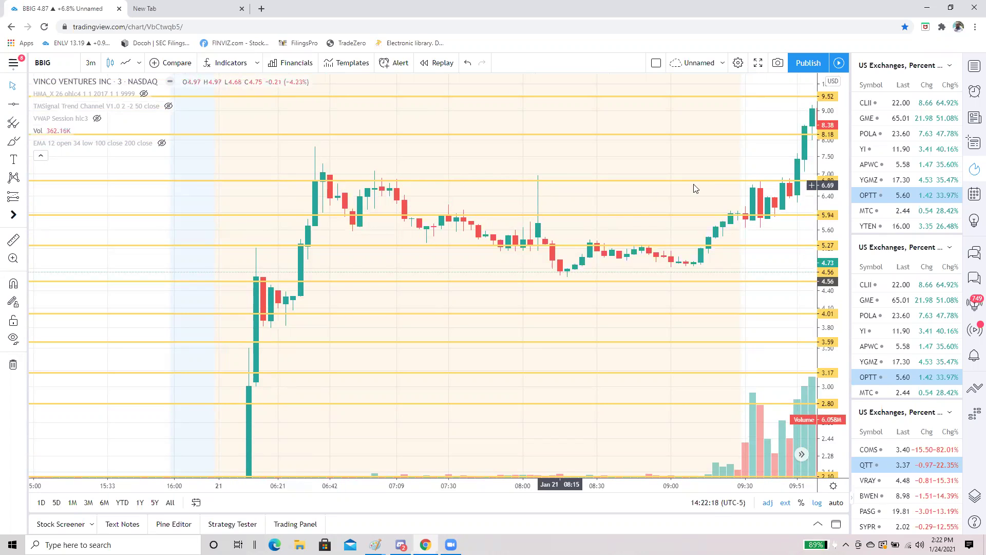
{"action": "left_click_drag", "start_coordinate": [823, 137], "coordinate": [756, 139]}
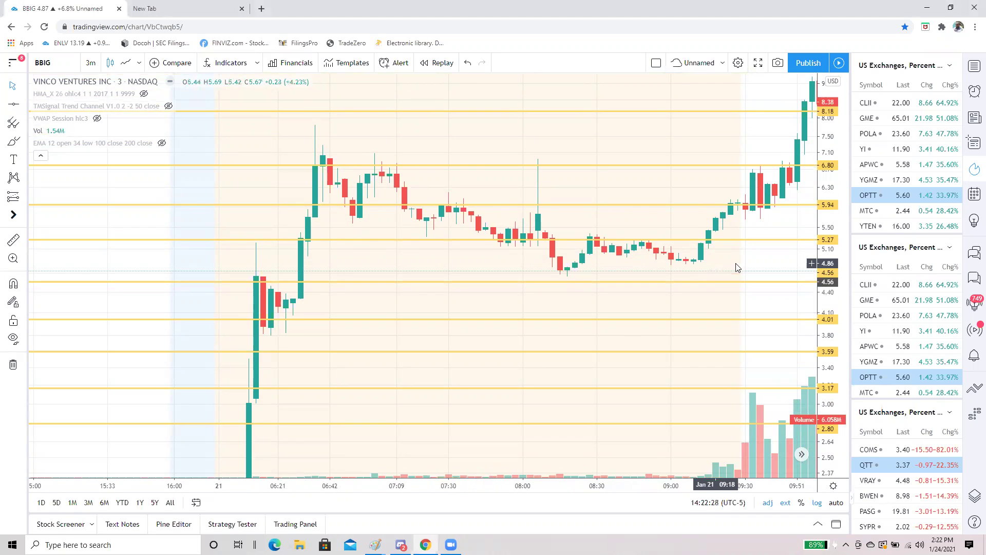
{"action": "left_click_drag", "start_coordinate": [737, 267], "coordinate": [772, 261]}
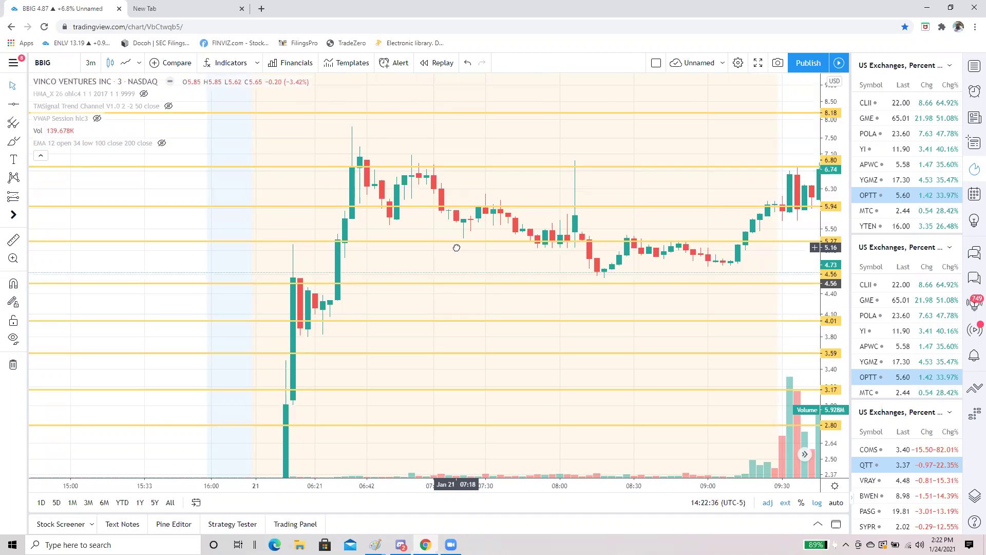
{"action": "left_click", "coordinate": [23, 104]}
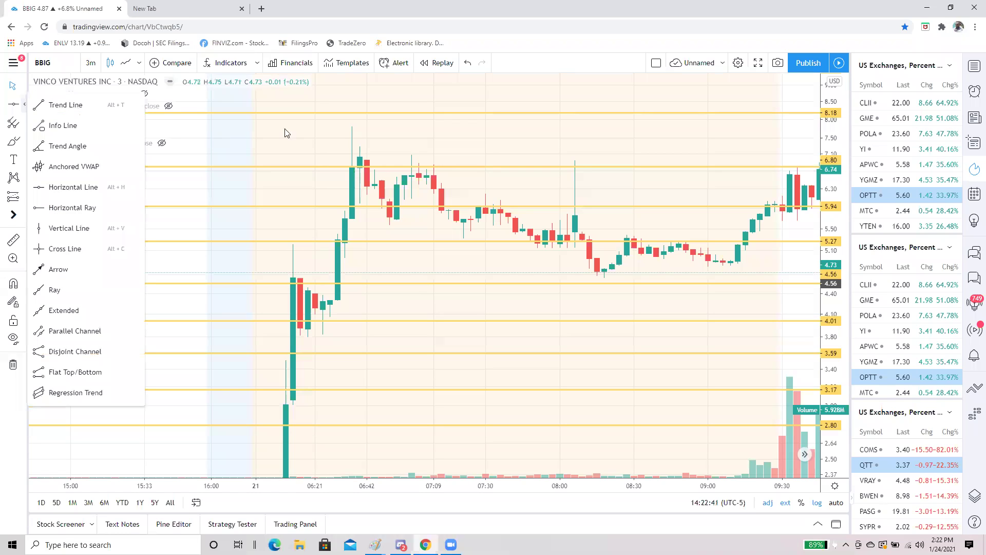
{"action": "left_click", "coordinate": [67, 207]}
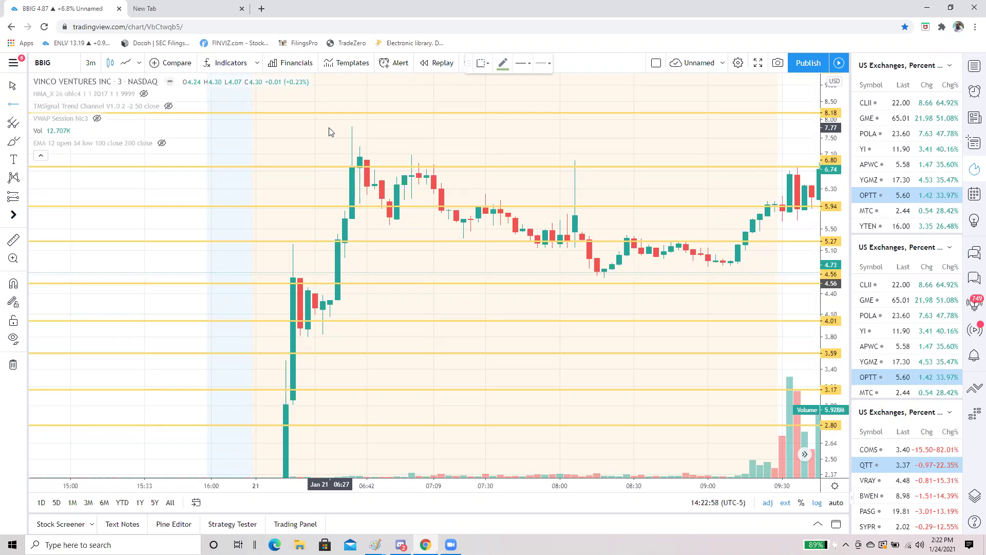
{"action": "left_click_drag", "start_coordinate": [846, 387], "coordinate": [845, 436]}
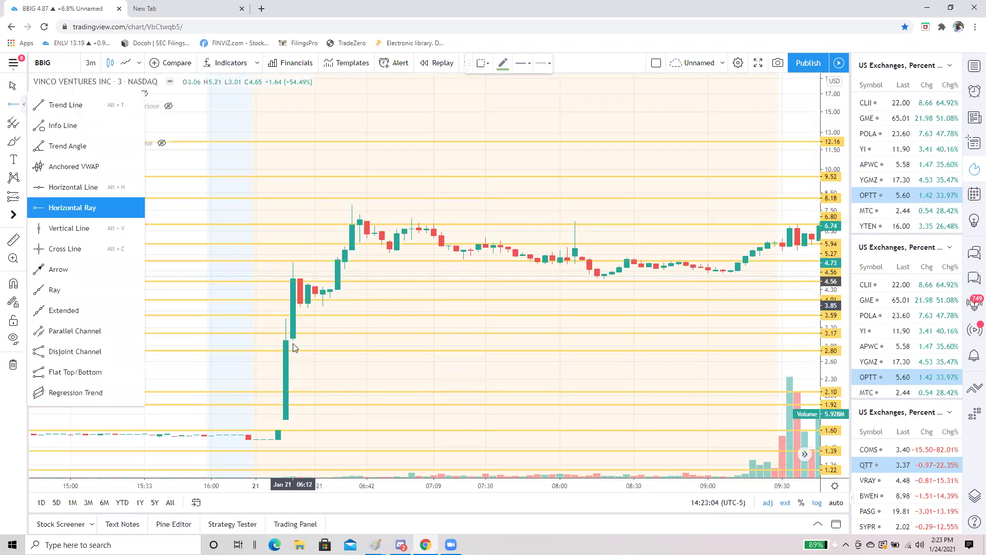
{"action": "left_click", "coordinate": [286, 340]}
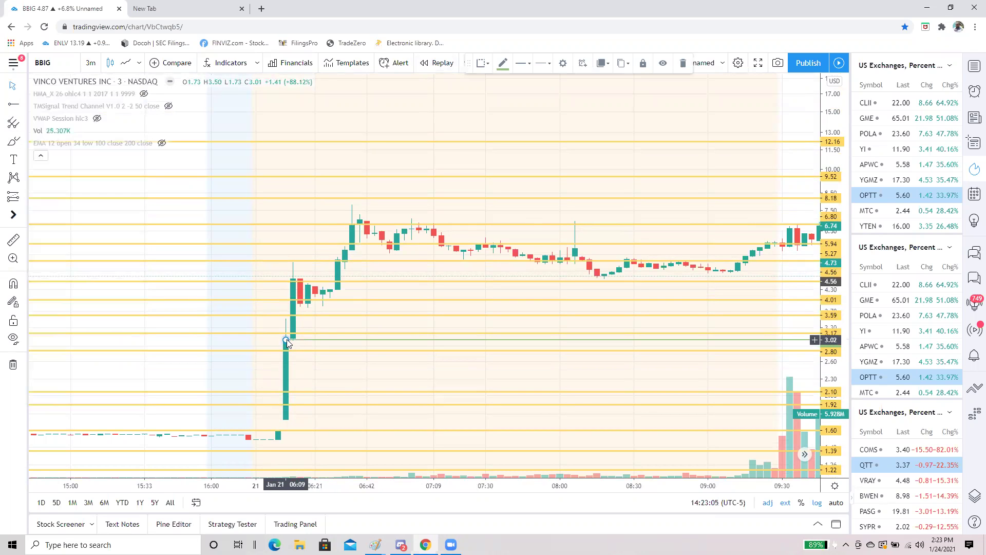
- Draw horizontal rays at about 4.64, 5.29 and 6.81 from the body tops of the 06:12, 06:30 and 06:36 candles
{"action": "left_click", "coordinate": [14, 105]}
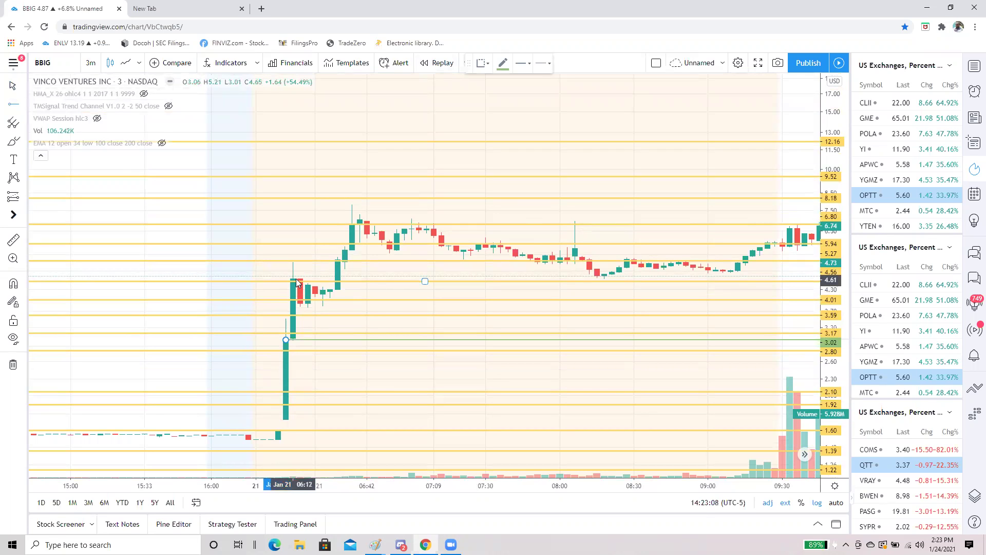
{"action": "left_click", "coordinate": [295, 279]}
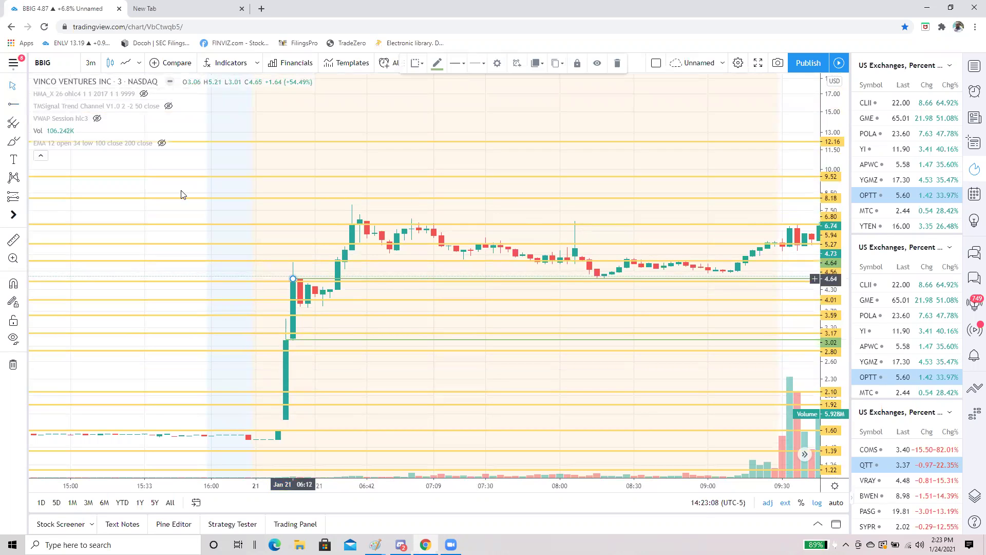
{"action": "left_click", "coordinate": [337, 264]}
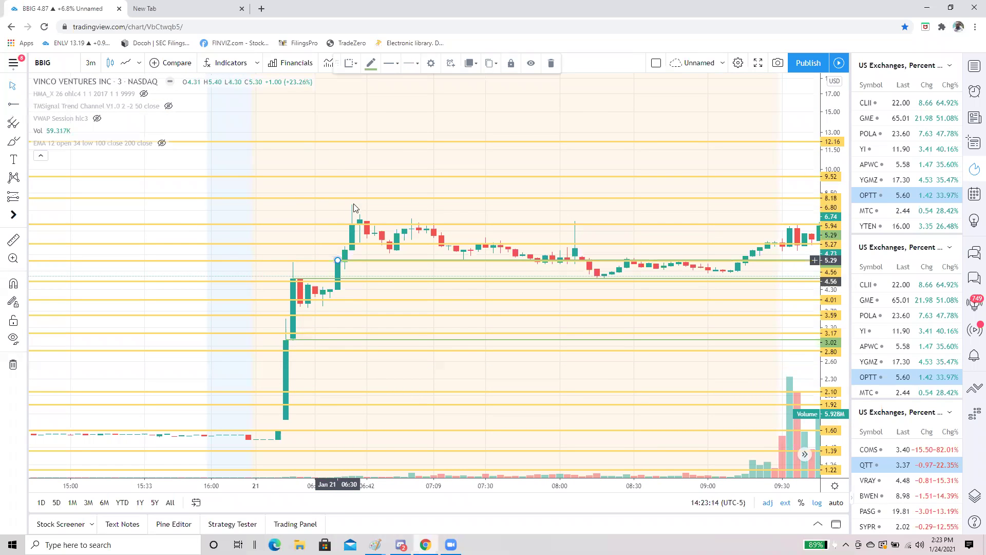
{"action": "left_click", "coordinate": [354, 227]}
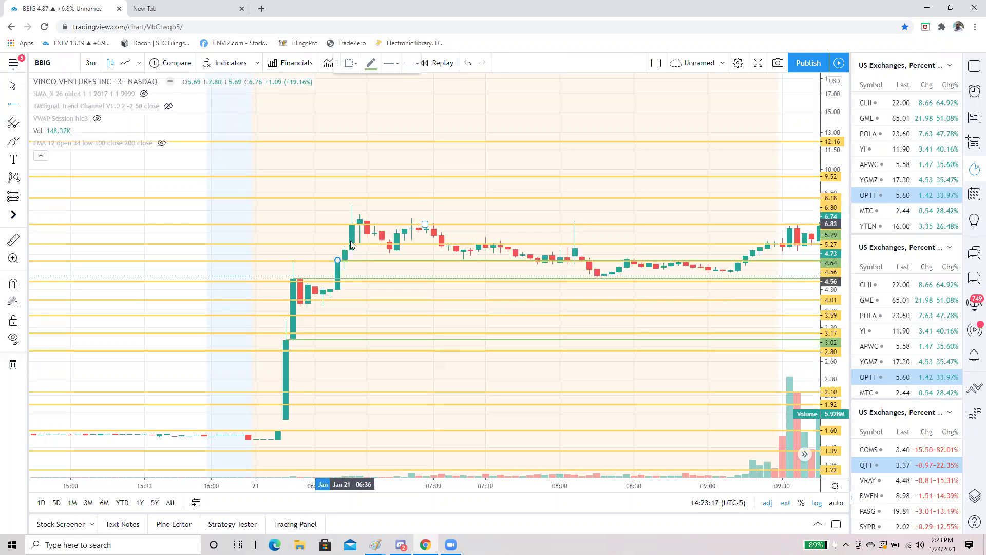
{"action": "left_click", "coordinate": [352, 225]}
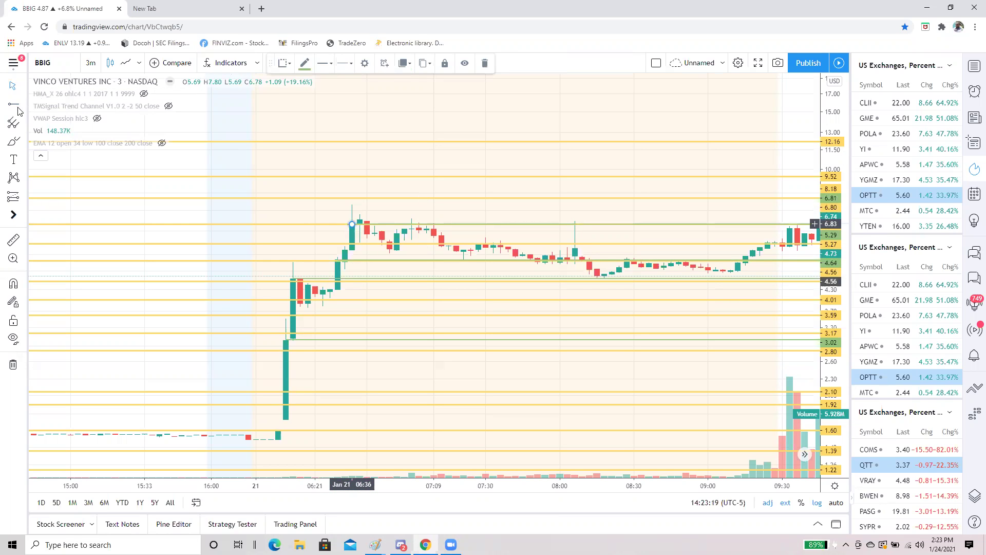
- Draw a horizontal ray at about 7.87 from the top wick of the 06:36 candle and colour it red
{"action": "left_click", "coordinate": [353, 208]}
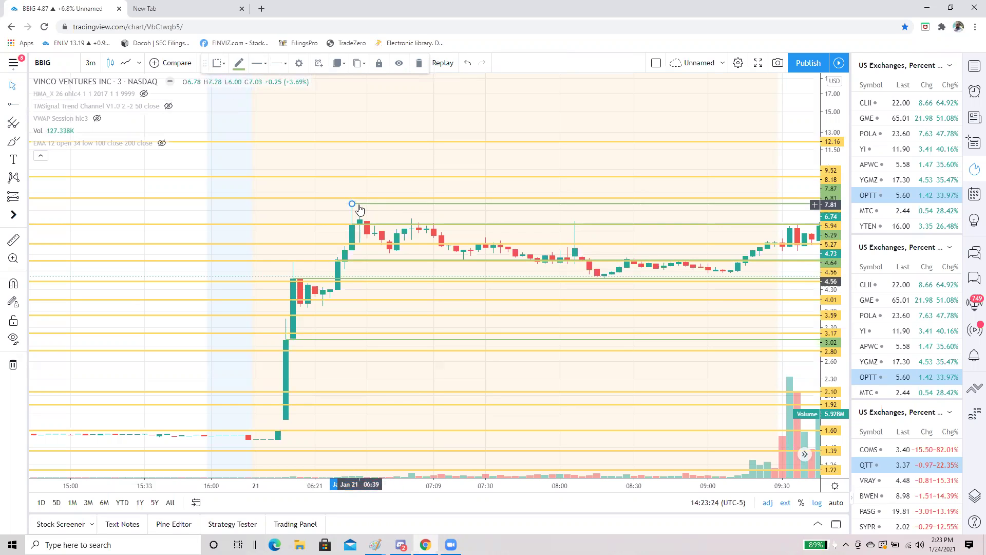
{"action": "left_click", "coordinate": [239, 66]}
{"action": "left_click", "coordinate": [239, 93]}
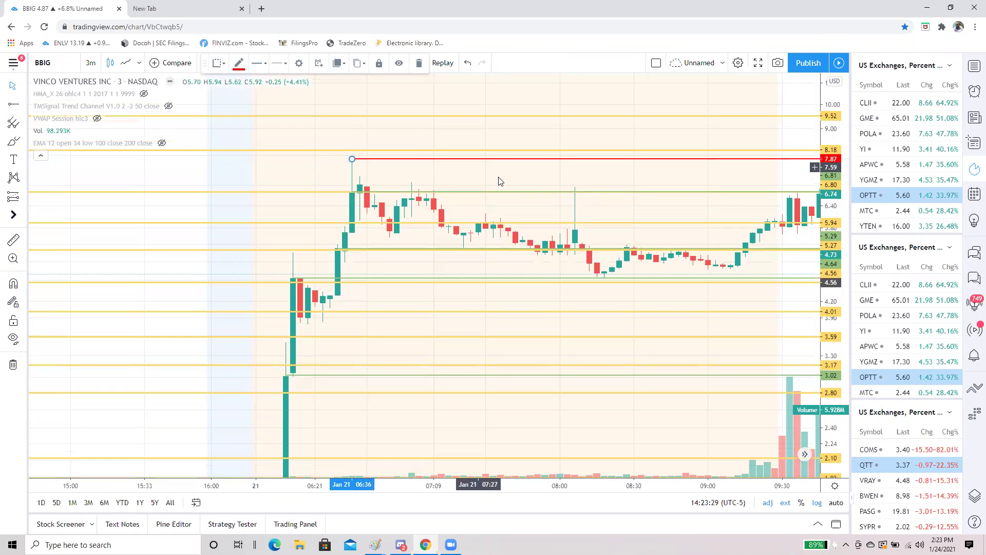
{"action": "left_click", "coordinate": [497, 184]}
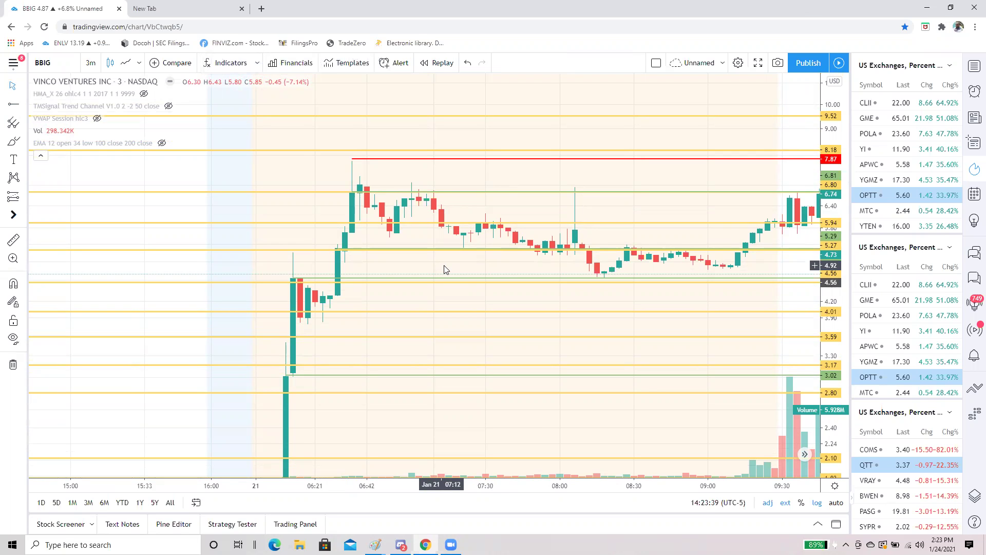
- Circle in red brush three spots on the 4.64 ray: near 06:51, at the 08:12 low and at the 06:12 candle's top
{"action": "scroll", "coordinate": [462, 303], "scroll_direction": "down", "scroll_amount": 2}
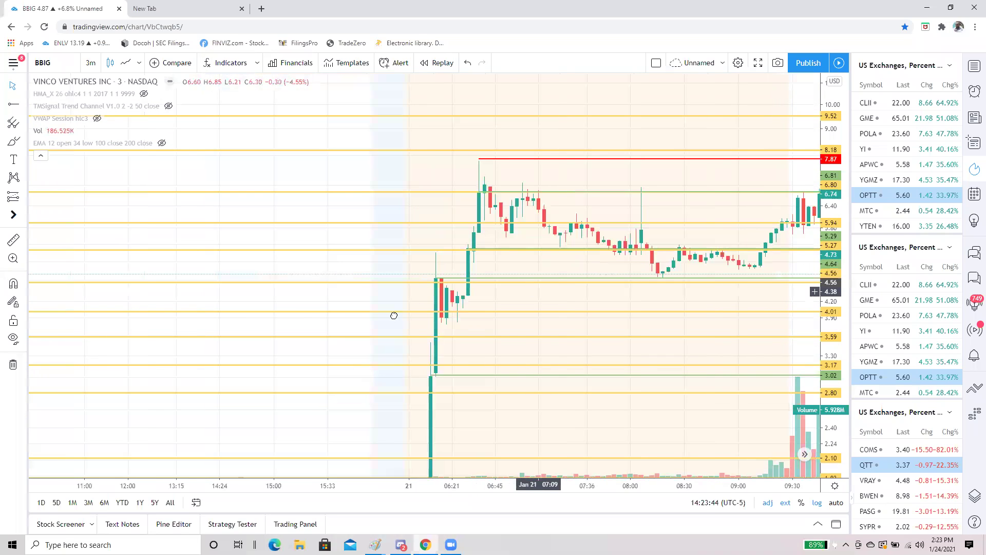
{"action": "scroll", "coordinate": [200, 293], "scroll_direction": "down", "scroll_amount": 1}
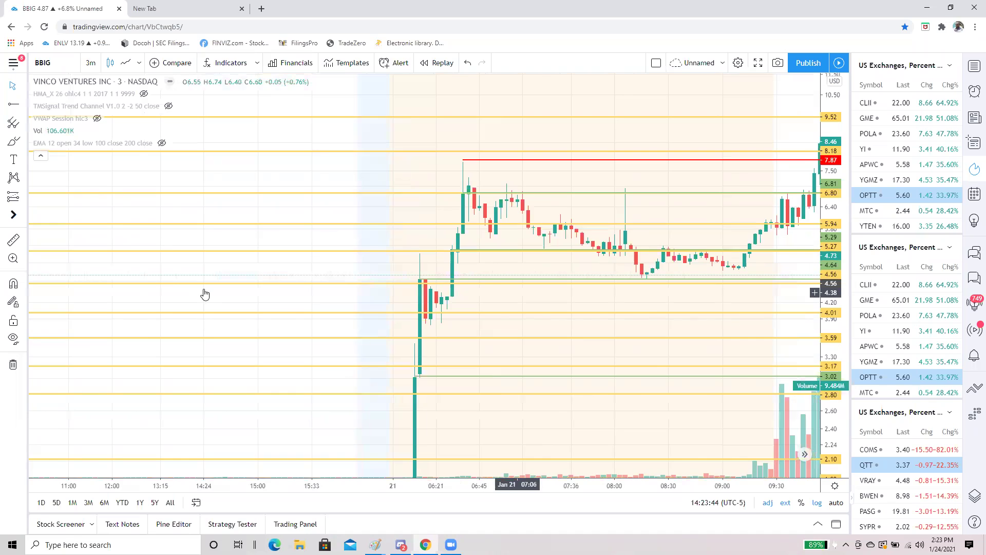
{"action": "scroll", "coordinate": [204, 293], "scroll_direction": "up", "scroll_amount": 2}
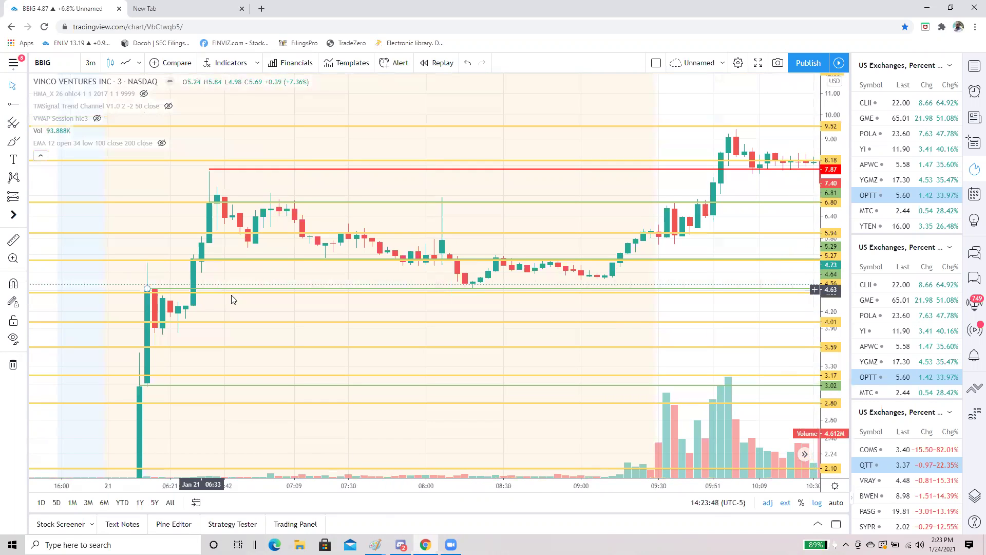
{"action": "left_click", "coordinate": [248, 293]}
{"action": "key", "text": "alt+b"}
{"action": "mouse_move", "coordinate": [253, 280]}
{"action": "left_mouse_down"}
{"action": "mouse_move", "coordinate": [238, 297]}
{"action": "mouse_move", "coordinate": [260, 282]}
{"action": "mouse_move", "coordinate": [251, 279]}
{"action": "left_mouse_up"}
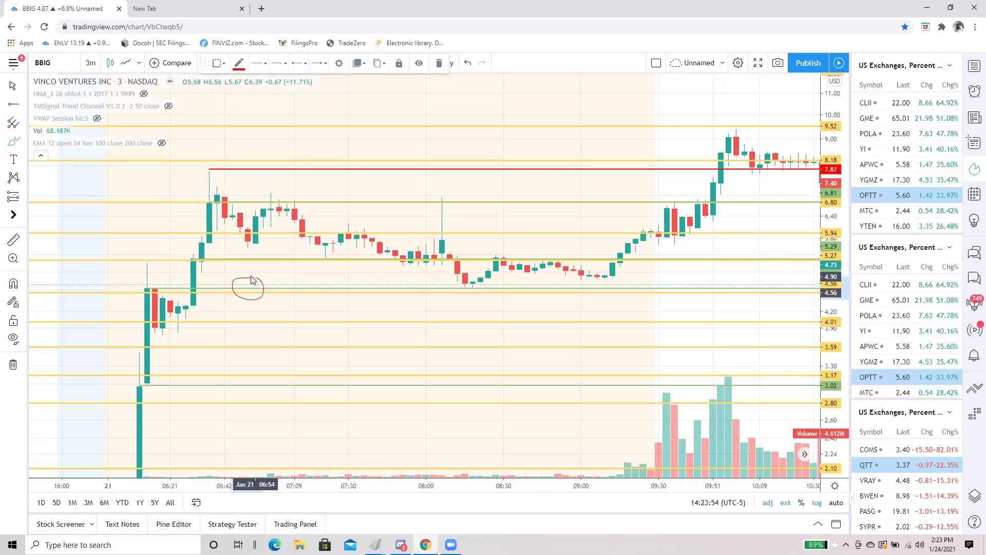
{"action": "mouse_move", "coordinate": [445, 282]}
{"action": "left_mouse_down"}
{"action": "mouse_move", "coordinate": [440, 301]}
{"action": "mouse_move", "coordinate": [471, 291]}
{"action": "mouse_move", "coordinate": [448, 276]}
{"action": "left_mouse_up"}
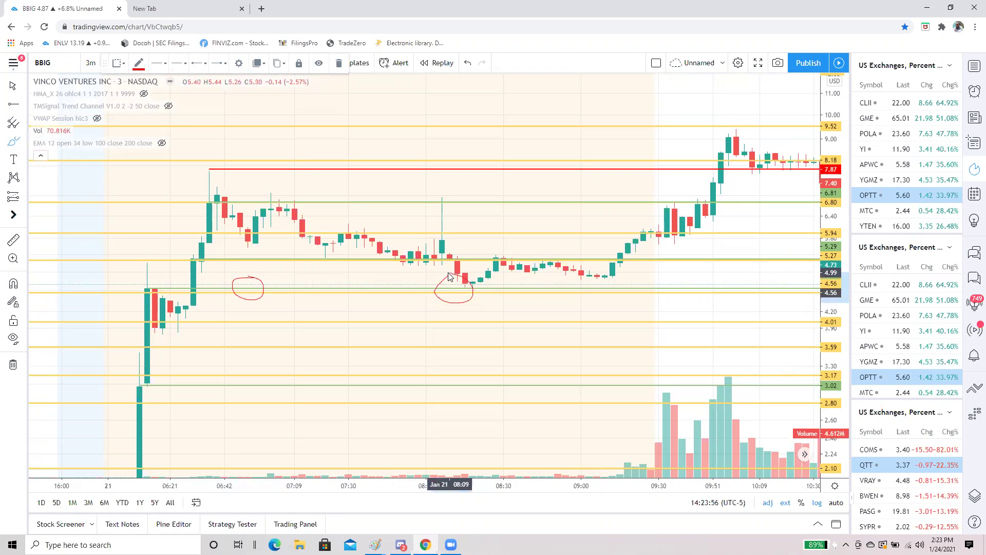
{"action": "mouse_move", "coordinate": [154, 279]}
{"action": "left_mouse_down"}
{"action": "mouse_move", "coordinate": [135, 293]}
{"action": "mouse_move", "coordinate": [155, 282]}
{"action": "left_mouse_up"}
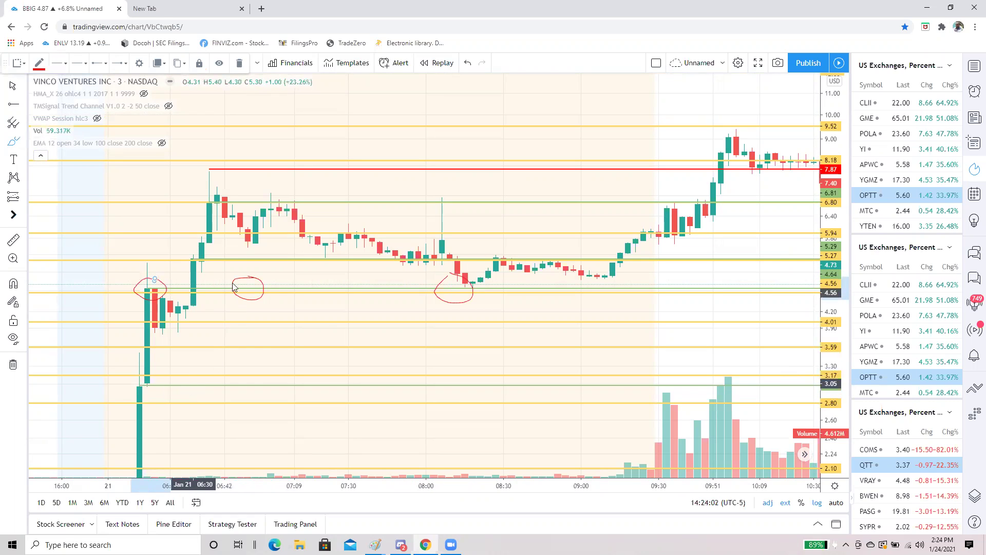
- Circle the 06:36 wick at the red 7.87 ray and the two later premarket wicks at the 6.81 ray
{"action": "mouse_move", "coordinate": [202, 150]}
{"action": "left_mouse_down"}
{"action": "mouse_move", "coordinate": [206, 179]}
{"action": "mouse_move", "coordinate": [220, 159]}
{"action": "mouse_move", "coordinate": [200, 149]}
{"action": "left_mouse_up"}
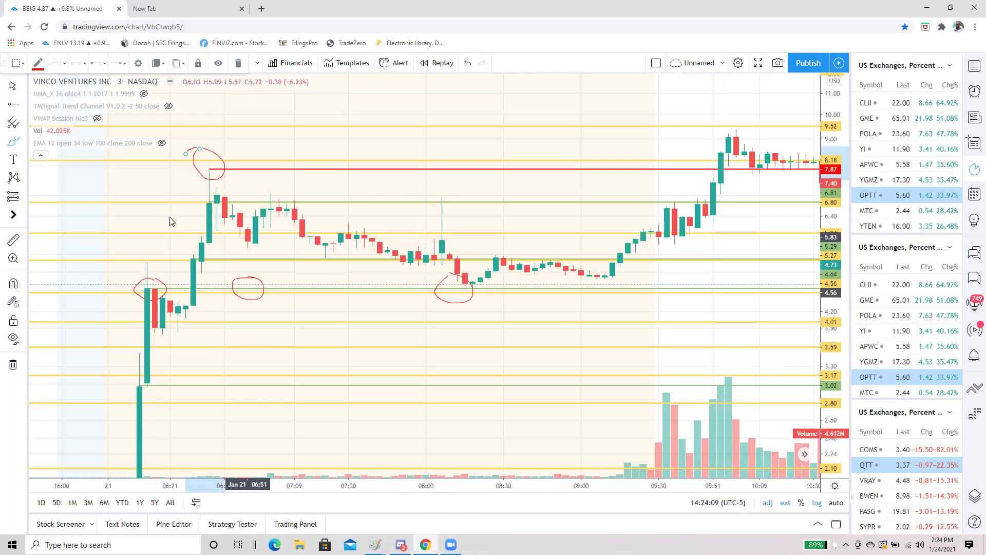
{"action": "mouse_move", "coordinate": [271, 191]}
{"action": "left_mouse_down"}
{"action": "mouse_move", "coordinate": [278, 202]}
{"action": "mouse_move", "coordinate": [272, 191]}
{"action": "left_mouse_up"}
{"action": "mouse_move", "coordinate": [447, 193]}
{"action": "left_mouse_down"}
{"action": "mouse_move", "coordinate": [431, 199]}
{"action": "mouse_move", "coordinate": [445, 191]}
{"action": "left_mouse_up"}
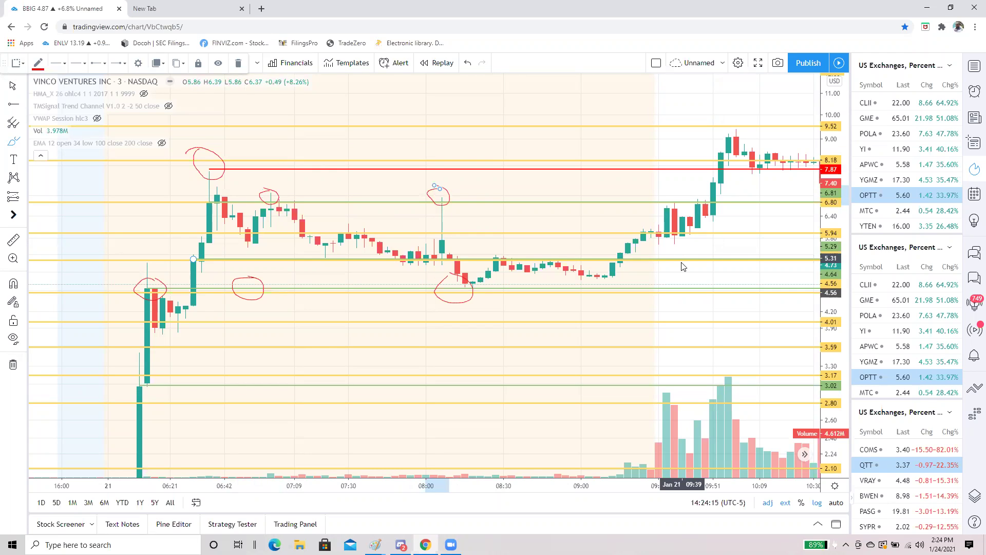
- Examine how BBIG's January 21 premarket and market-open candles react to the green, red and yellow level lines
{"action": "scroll", "coordinate": [586, 322], "scroll_direction": "down", "scroll_amount": 2}
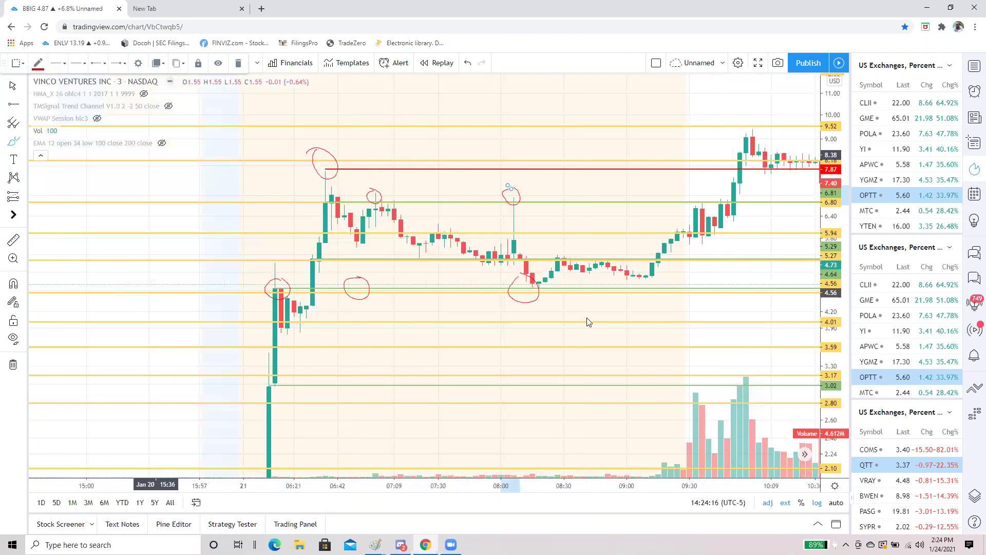
{"action": "scroll", "coordinate": [589, 322], "scroll_direction": "down", "scroll_amount": 2}
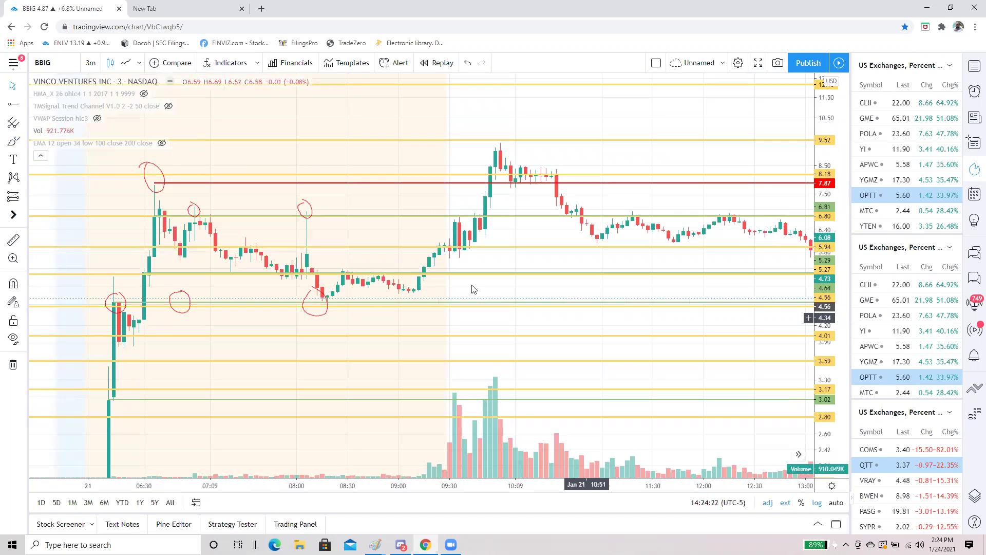
{"action": "scroll", "coordinate": [550, 319], "scroll_direction": "up", "scroll_amount": 3}
{"action": "left_click_drag", "start_coordinate": [550, 318], "coordinate": [831, 234]}
{"action": "scroll", "coordinate": [552, 256], "scroll_direction": "up", "scroll_amount": 1}
{"action": "scroll", "coordinate": [717, 253], "scroll_direction": "down", "scroll_amount": 3}
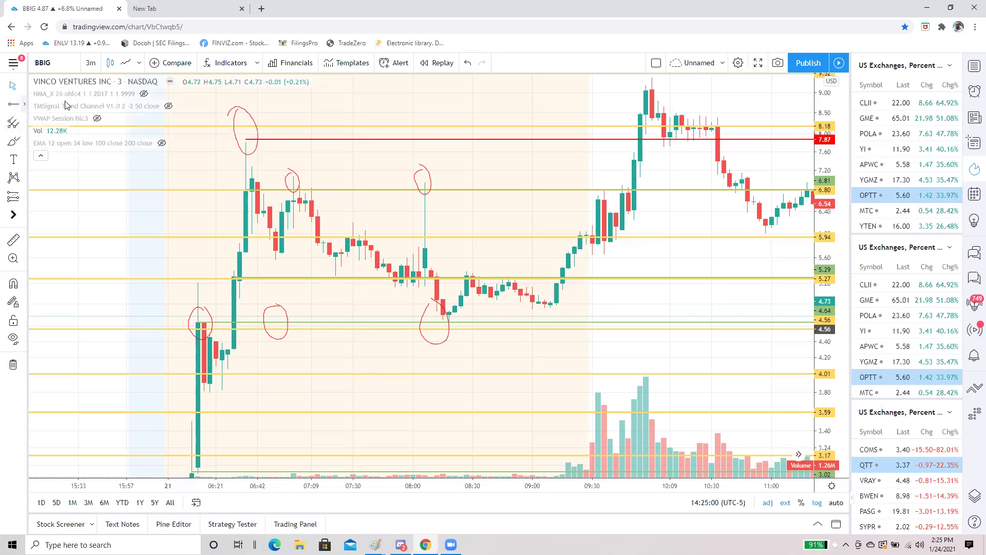
{"action": "left_click", "coordinate": [24, 104]}
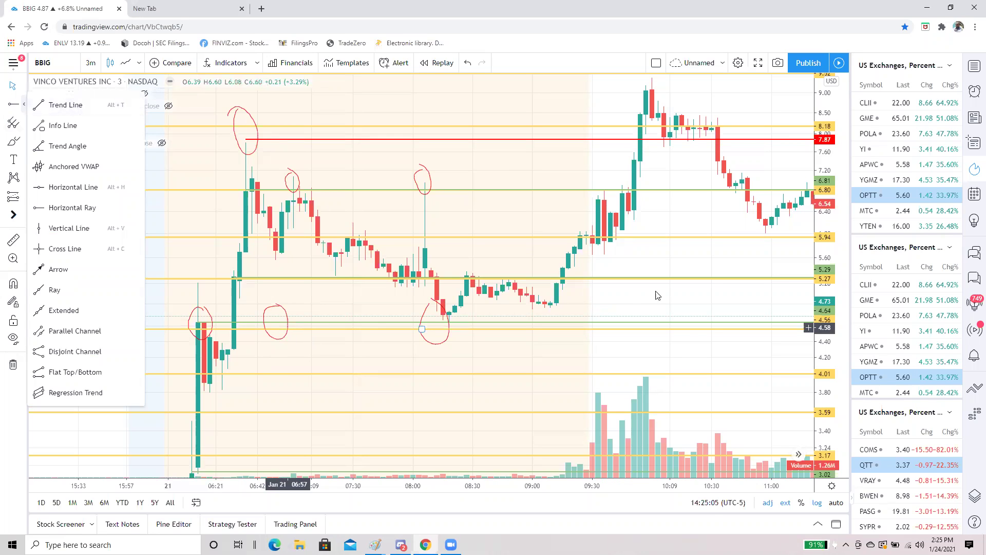
{"action": "left_click", "coordinate": [690, 339]}
{"action": "left_click_drag", "start_coordinate": [644, 279], "coordinate": [659, 233]}
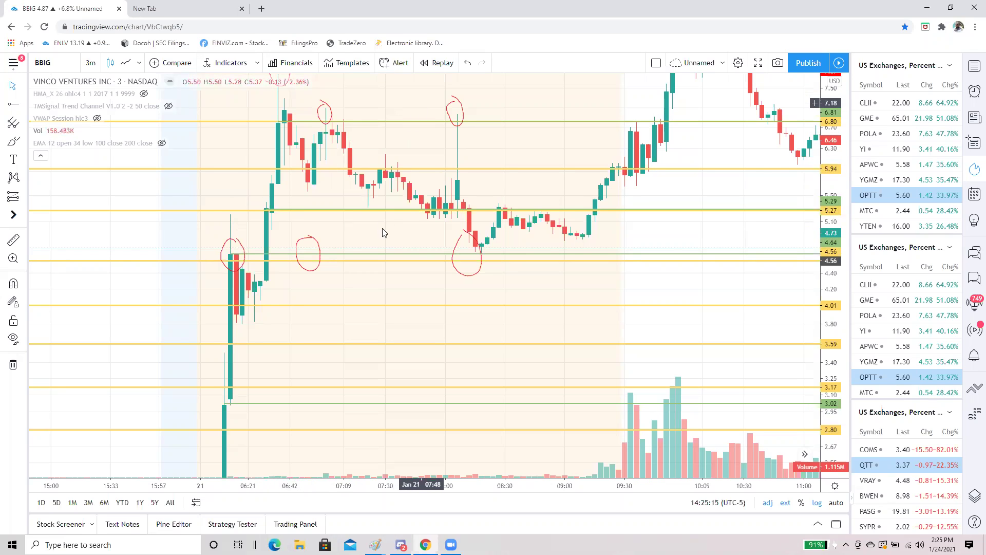
{"action": "scroll", "coordinate": [234, 246], "scroll_direction": "up", "scroll_amount": 5}
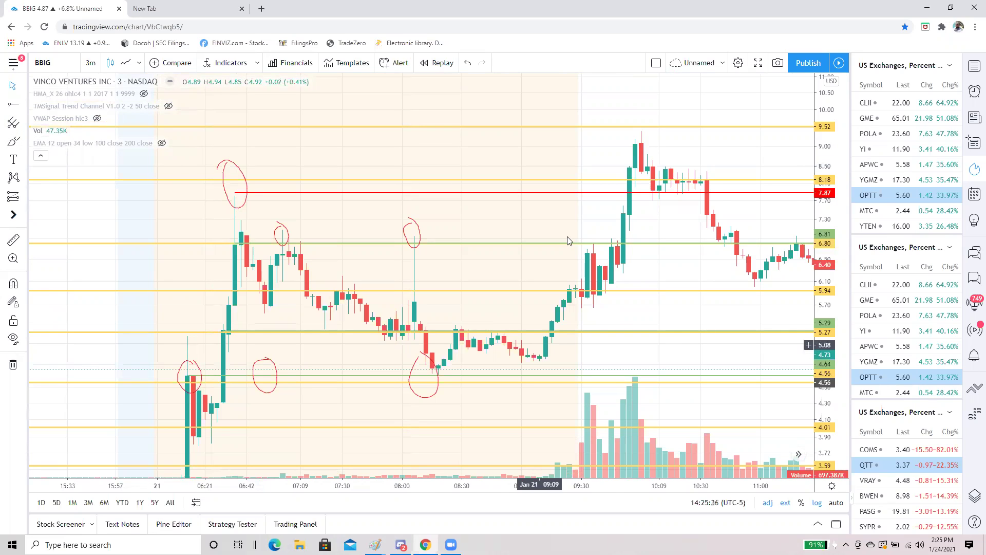
{"action": "scroll", "coordinate": [757, 318], "scroll_direction": "left", "scroll_amount": 10}
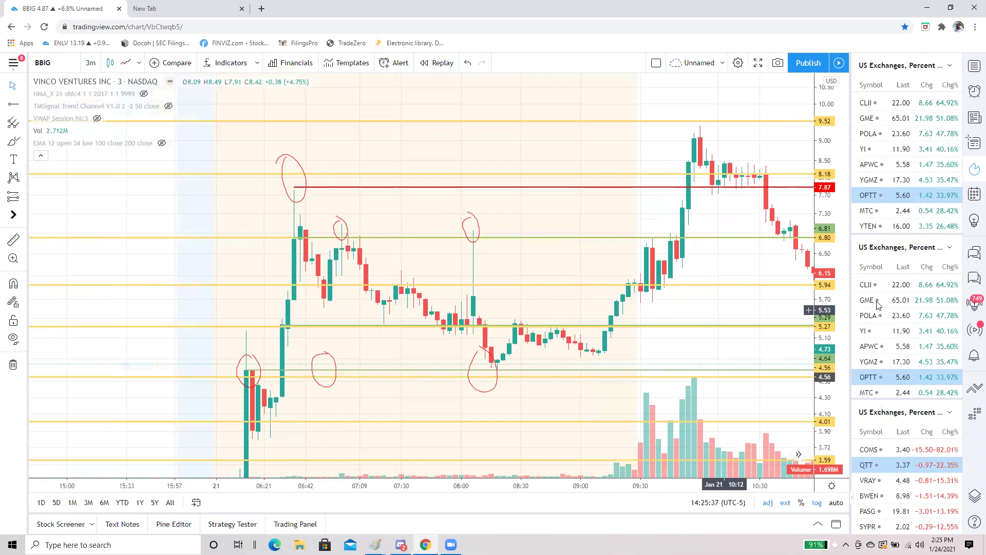
{"action": "scroll", "coordinate": [74, 128], "scroll_direction": "left", "scroll_amount": 2}
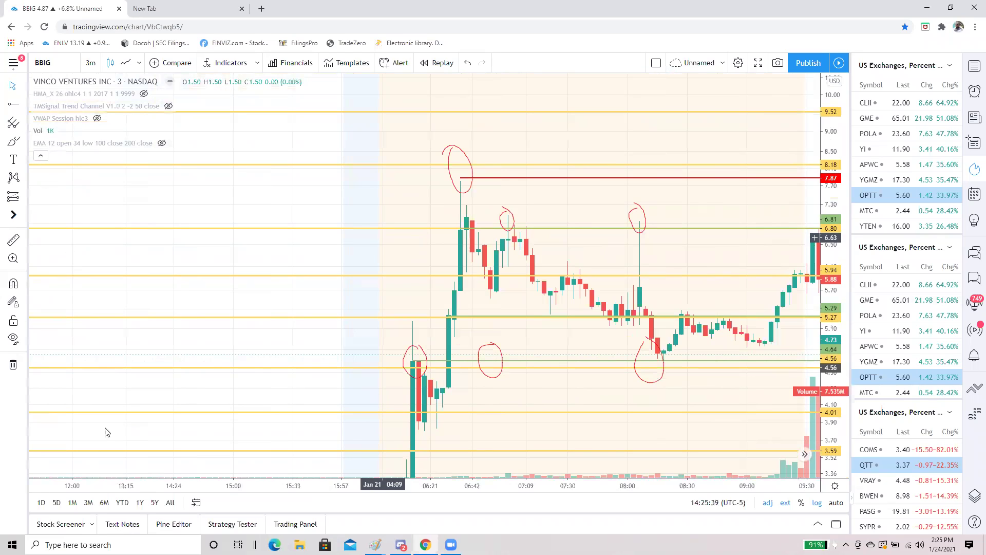
- Draw a descending ray from about 7.13 beside the 06:39 candle through about 6.81 near 07:00
{"action": "left_click", "coordinate": [24, 104]}
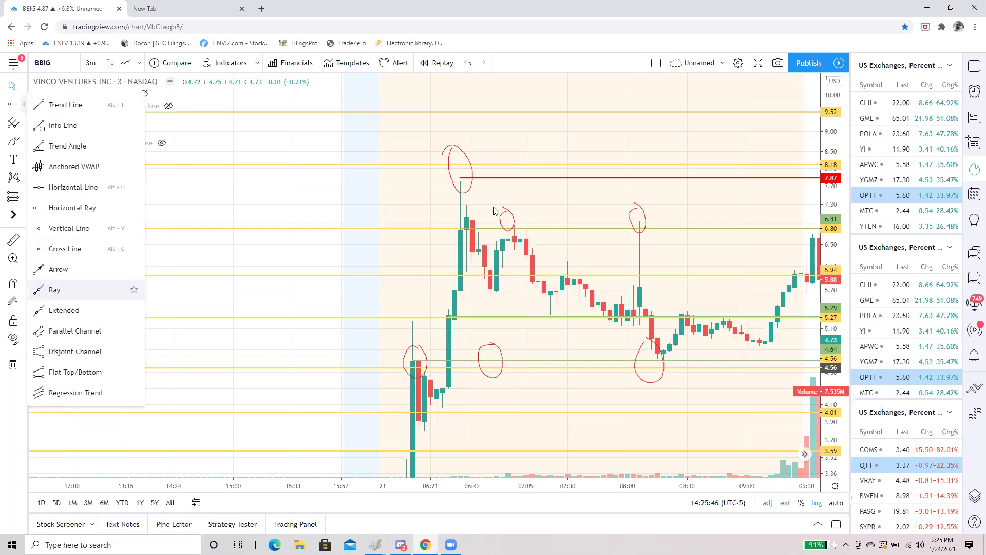
{"action": "left_click", "coordinate": [54, 290]}
{"action": "left_click", "coordinate": [472, 212]}
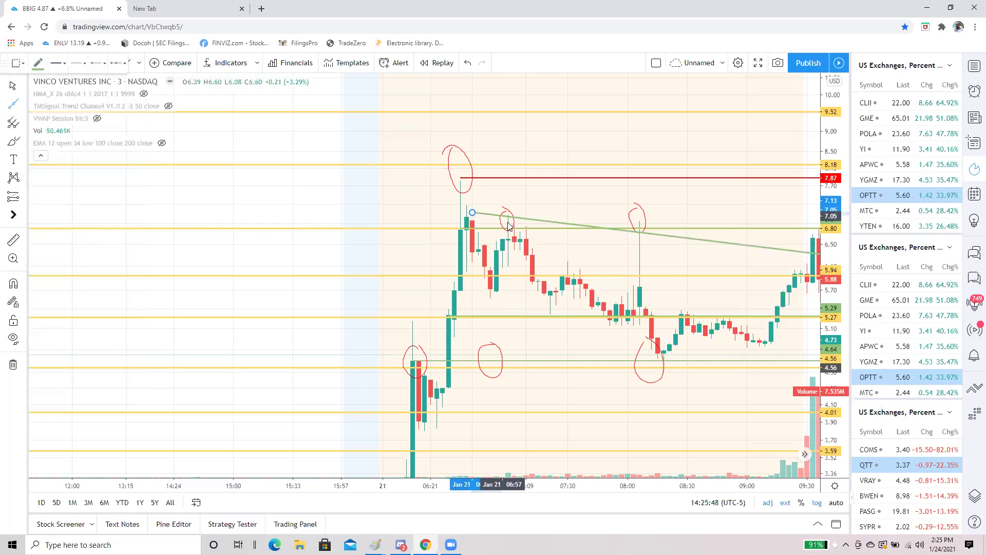
{"action": "left_click", "coordinate": [508, 228]}
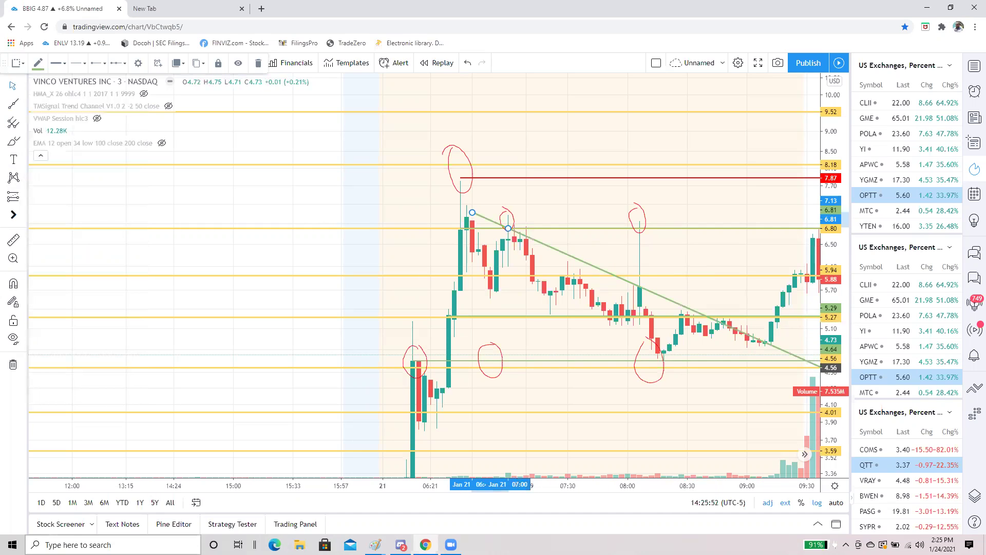
- Open the Paint app with a blank canvas
{"action": "left_click", "coordinate": [118, 544]}
{"action": "type", "text": "paibt"}
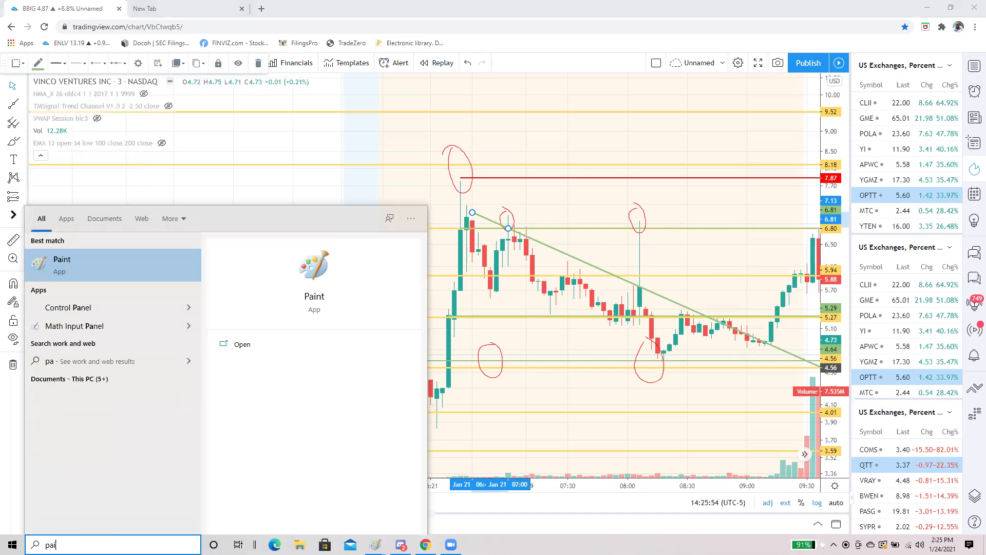
{"action": "left_click", "coordinate": [77, 268]}
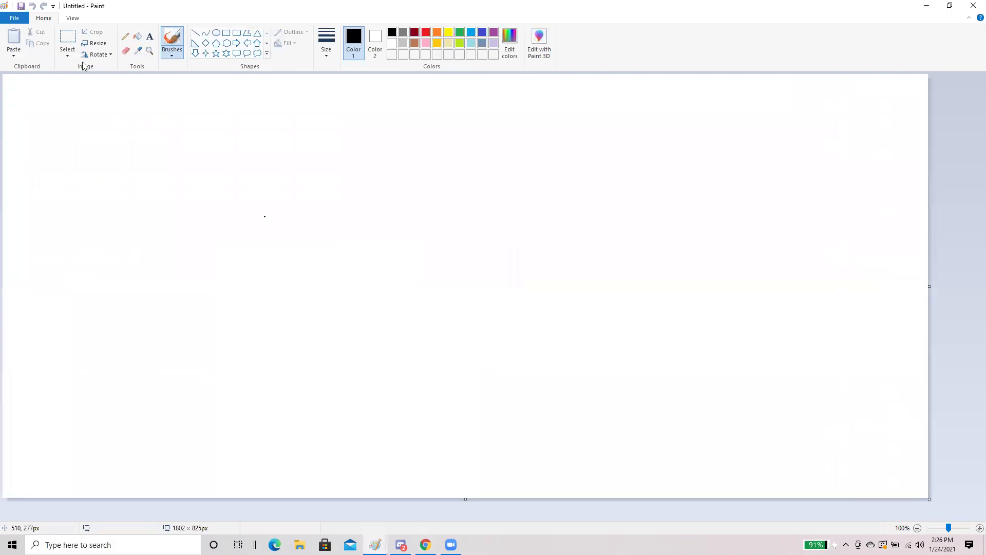
- Sketch a rising zigzag price path with the Pencil and a rising support line beneath its lows
{"action": "left_click", "coordinate": [127, 37]}
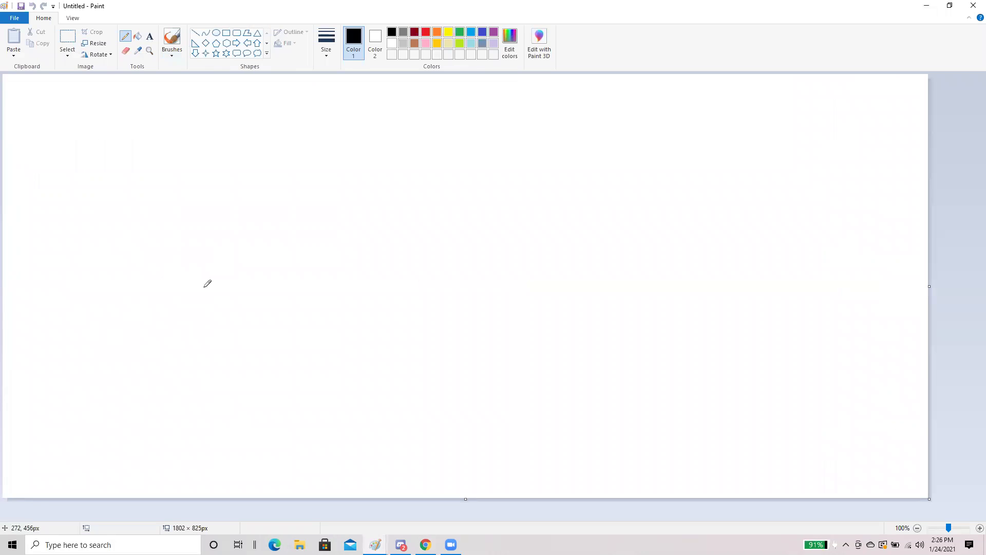
{"action": "mouse_move", "coordinate": [134, 361]}
{"action": "left_mouse_down"}
{"action": "mouse_move", "coordinate": [150, 275]}
{"action": "mouse_move", "coordinate": [194, 332]}
{"action": "mouse_move", "coordinate": [211, 252]}
{"action": "mouse_move", "coordinate": [293, 220]}
{"action": "mouse_move", "coordinate": [334, 293]}
{"action": "mouse_move", "coordinate": [460, 225]}
{"action": "mouse_move", "coordinate": [510, 148]}
{"action": "mouse_move", "coordinate": [576, 227]}
{"action": "left_mouse_up"}
{"action": "mouse_move", "coordinate": [73, 381]}
{"action": "left_mouse_down"}
{"action": "mouse_move", "coordinate": [371, 280]}
{"action": "mouse_move", "coordinate": [762, 179]}
{"action": "left_mouse_up"}
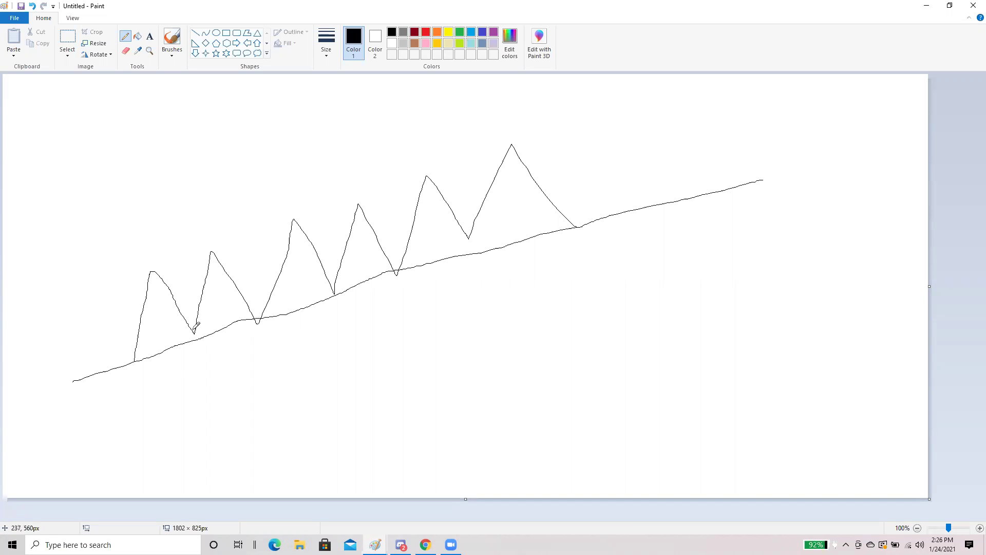
- Circle the first five lows where the zigzag meets the support line and link them with connecting strokes
{"action": "mouse_move", "coordinate": [129, 360]}
{"action": "left_mouse_down"}
{"action": "mouse_move", "coordinate": [128, 377]}
{"action": "mouse_move", "coordinate": [130, 354]}
{"action": "mouse_move", "coordinate": [195, 334]}
{"action": "left_mouse_up"}
{"action": "left_click_drag", "start_coordinate": [193, 329], "coordinate": [256, 315]}
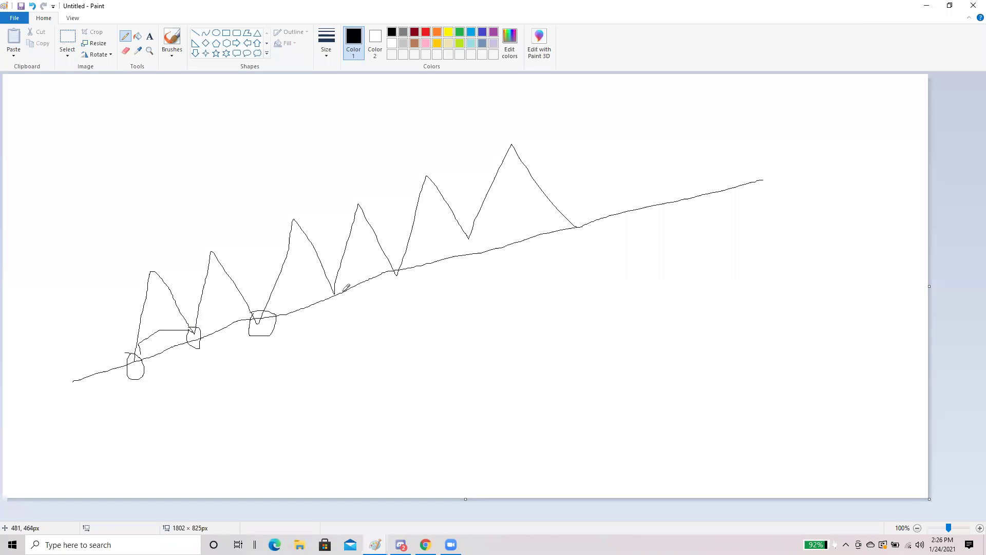
{"action": "mouse_move", "coordinate": [331, 287]}
{"action": "left_mouse_down"}
{"action": "mouse_move", "coordinate": [322, 300]}
{"action": "mouse_move", "coordinate": [268, 315]}
{"action": "left_mouse_up"}
{"action": "left_click_drag", "start_coordinate": [396, 263], "coordinate": [263, 311]}
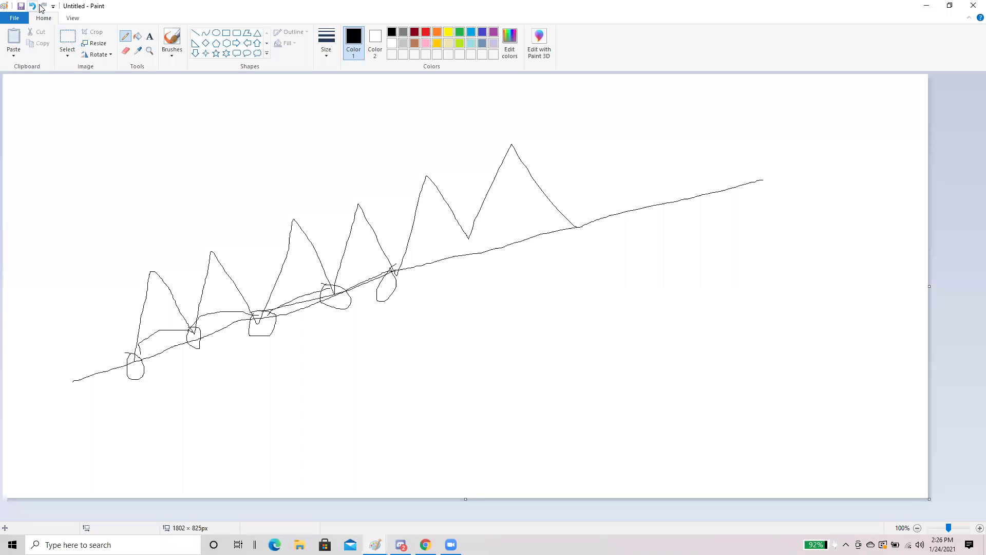
- Start a new canvas without saving the uptrend sketch and draw a falling zigzag price path with lower highs and lower lows
{"action": "key", "text": "ctrl+n"}
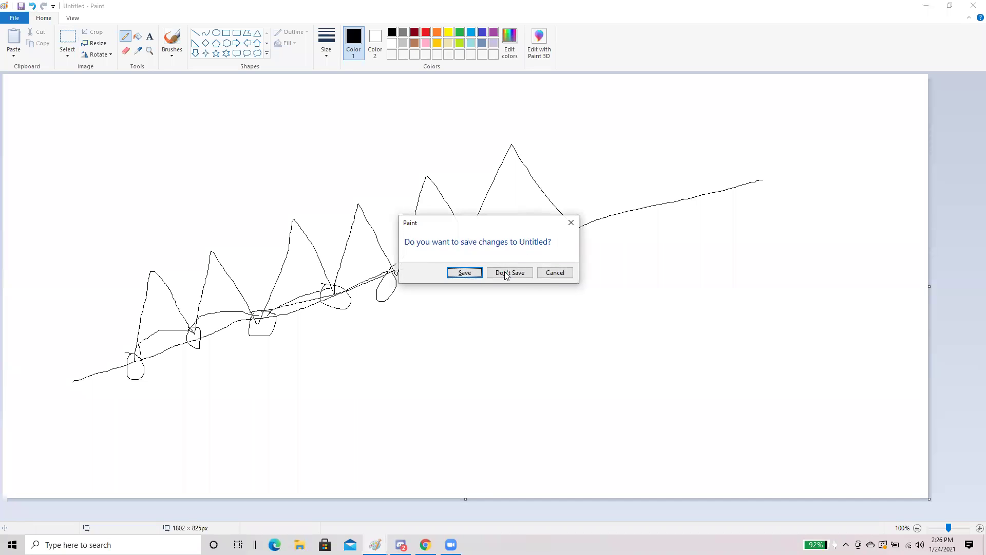
{"action": "left_click", "coordinate": [506, 270]}
{"action": "mouse_move", "coordinate": [155, 236]}
{"action": "left_mouse_down"}
{"action": "mouse_move", "coordinate": [198, 168]}
{"action": "mouse_move", "coordinate": [276, 257]}
{"action": "mouse_move", "coordinate": [339, 273]}
{"action": "mouse_move", "coordinate": [420, 255]}
{"action": "mouse_move", "coordinate": [430, 285]}
{"action": "mouse_move", "coordinate": [459, 308]}
{"action": "mouse_move", "coordinate": [483, 283]}
{"action": "mouse_move", "coordinate": [495, 327]}
{"action": "left_mouse_up"}
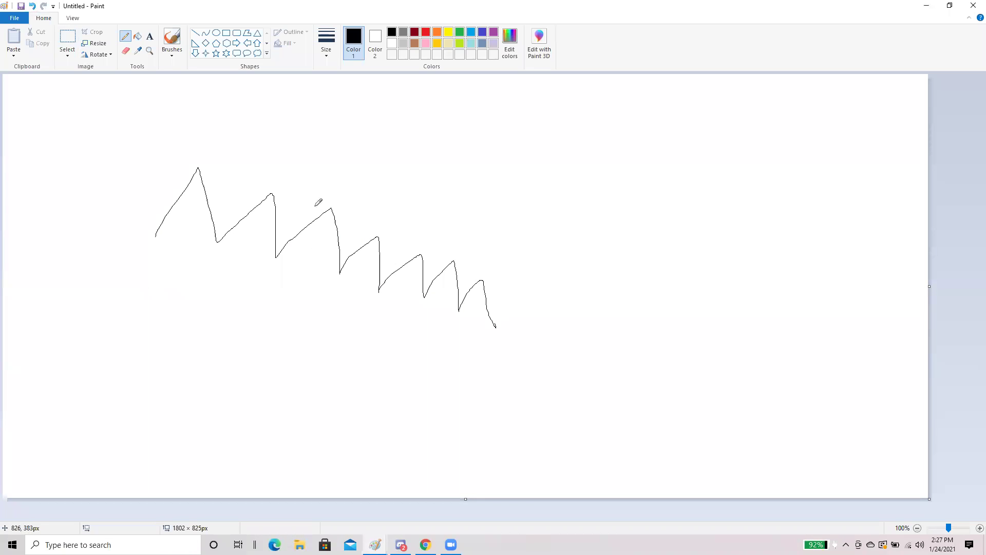
- Draw a falling resistance line across the zigzag's highs, circle the first four highs and link them with connecting strokes
{"action": "mouse_move", "coordinate": [184, 159]}
{"action": "left_mouse_down"}
{"action": "mouse_move", "coordinate": [393, 226]}
{"action": "mouse_move", "coordinate": [535, 299]}
{"action": "left_mouse_up"}
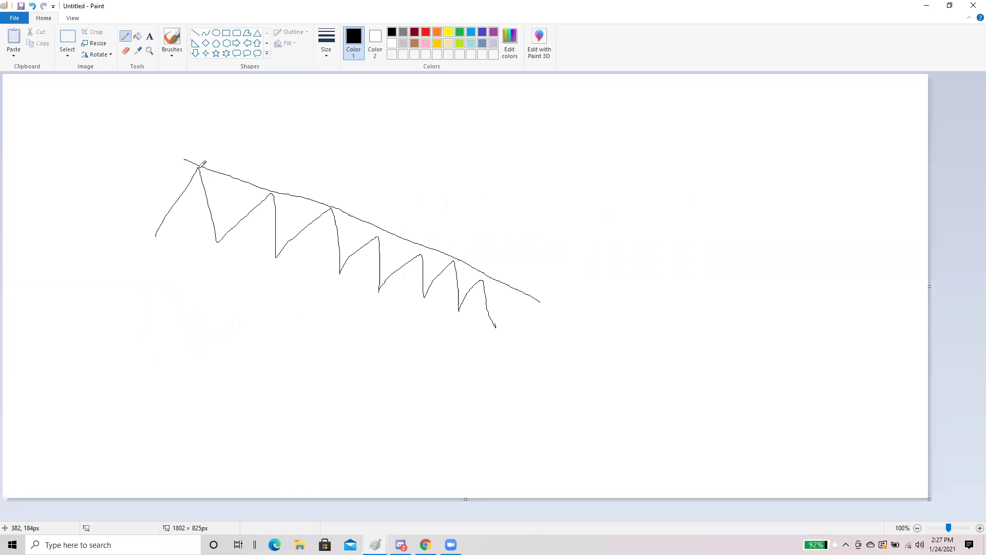
{"action": "mouse_move", "coordinate": [211, 174]}
{"action": "left_mouse_down"}
{"action": "mouse_move", "coordinate": [271, 182]}
{"action": "mouse_move", "coordinate": [183, 167]}
{"action": "left_mouse_up"}
{"action": "left_click_drag", "start_coordinate": [331, 200], "coordinate": [329, 216]}
{"action": "mouse_move", "coordinate": [272, 192]}
{"action": "left_mouse_down"}
{"action": "mouse_move", "coordinate": [327, 205]}
{"action": "mouse_move", "coordinate": [379, 241]}
{"action": "mouse_move", "coordinate": [325, 208]}
{"action": "left_mouse_up"}
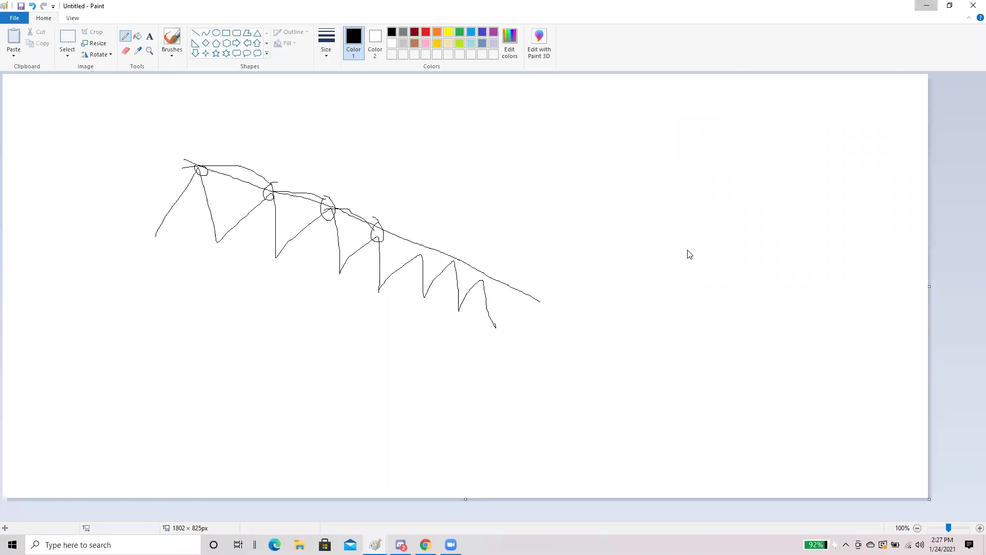
- Switch to the TradingView BBIG chart and brush linked circles along the falling green trend line, plus a circle around the lows just after 09:00
{"action": "key", "text": "super+Down"}
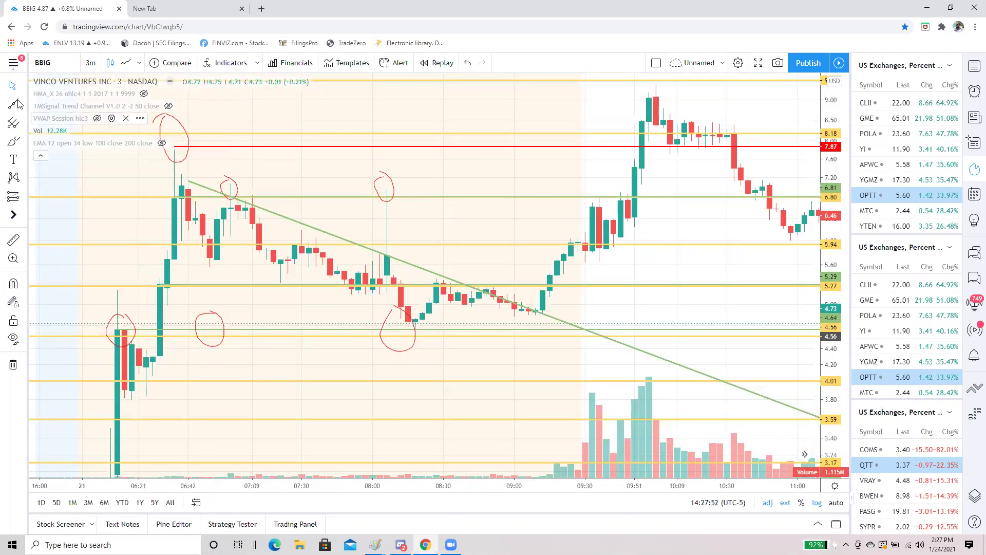
{"action": "left_click", "coordinate": [14, 143]}
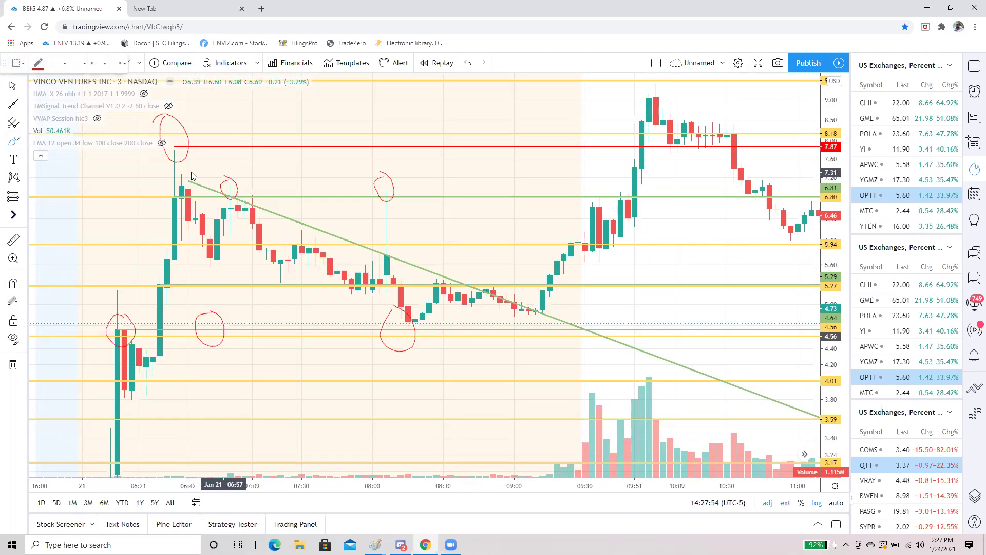
{"action": "mouse_move", "coordinate": [197, 177]}
{"action": "left_mouse_down"}
{"action": "mouse_move", "coordinate": [193, 183]}
{"action": "mouse_move", "coordinate": [237, 177]}
{"action": "left_mouse_up"}
{"action": "mouse_move", "coordinate": [287, 223]}
{"action": "left_mouse_down"}
{"action": "mouse_move", "coordinate": [312, 226]}
{"action": "mouse_move", "coordinate": [226, 191]}
{"action": "left_mouse_up"}
{"action": "mouse_move", "coordinate": [381, 233]}
{"action": "left_mouse_down"}
{"action": "mouse_move", "coordinate": [393, 255]}
{"action": "mouse_move", "coordinate": [384, 244]}
{"action": "left_mouse_up"}
{"action": "left_click_drag", "start_coordinate": [345, 212], "coordinate": [303, 218]}
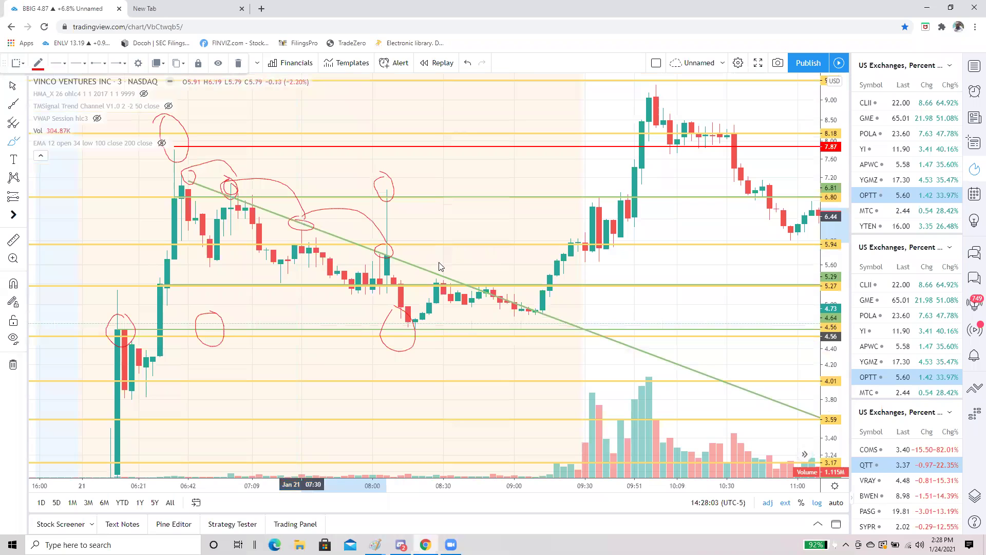
{"action": "mouse_move", "coordinate": [490, 295]}
{"action": "left_mouse_down"}
{"action": "mouse_move", "coordinate": [426, 249]}
{"action": "mouse_move", "coordinate": [386, 244]}
{"action": "left_mouse_up"}
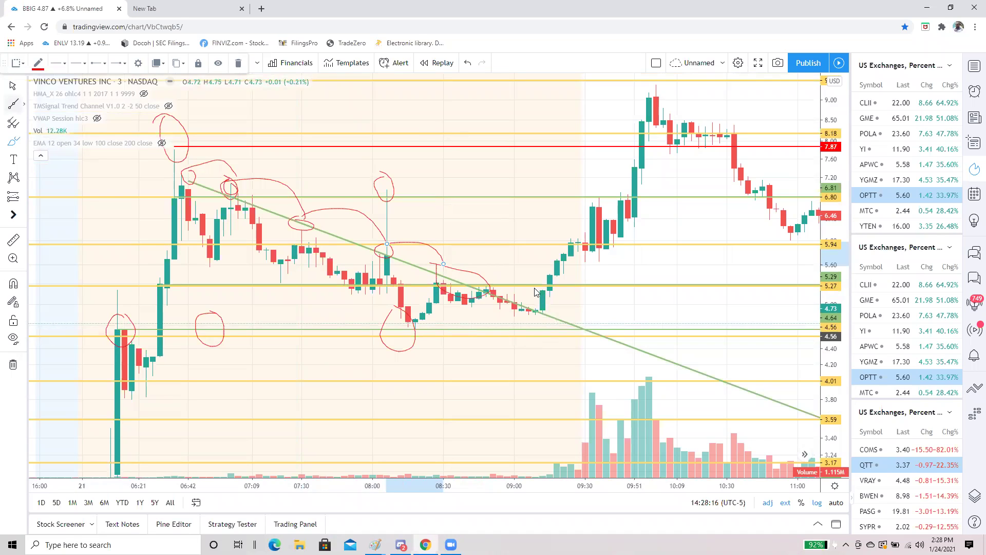
{"action": "mouse_move", "coordinate": [520, 283]}
{"action": "left_mouse_down"}
{"action": "mouse_move", "coordinate": [531, 335]}
{"action": "mouse_move", "coordinate": [523, 281]}
{"action": "left_mouse_up"}
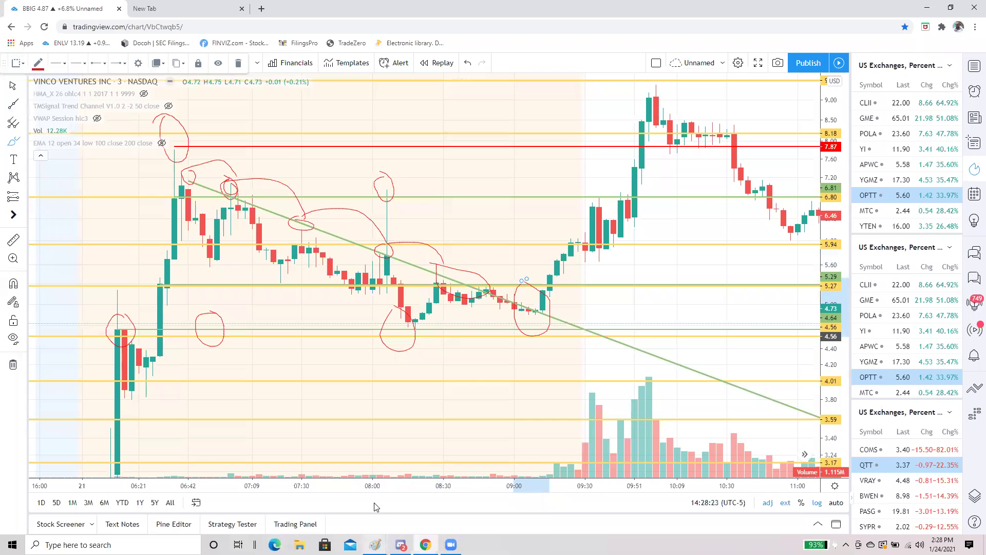
- Return to Paint and start a new blank canvas without saving the downtrend sketch
{"action": "mouse_move", "coordinate": [375, 544]}
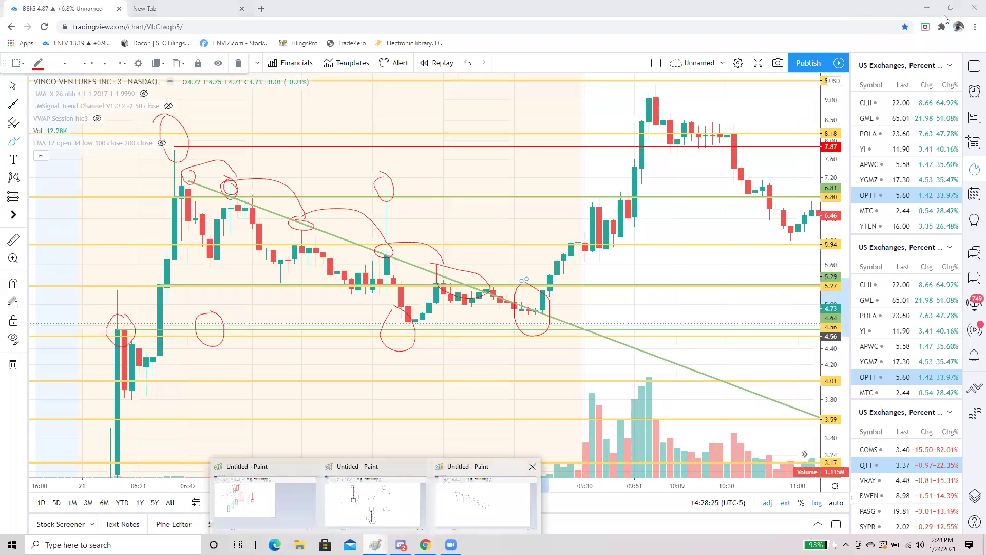
{"action": "left_click", "coordinate": [973, 6]}
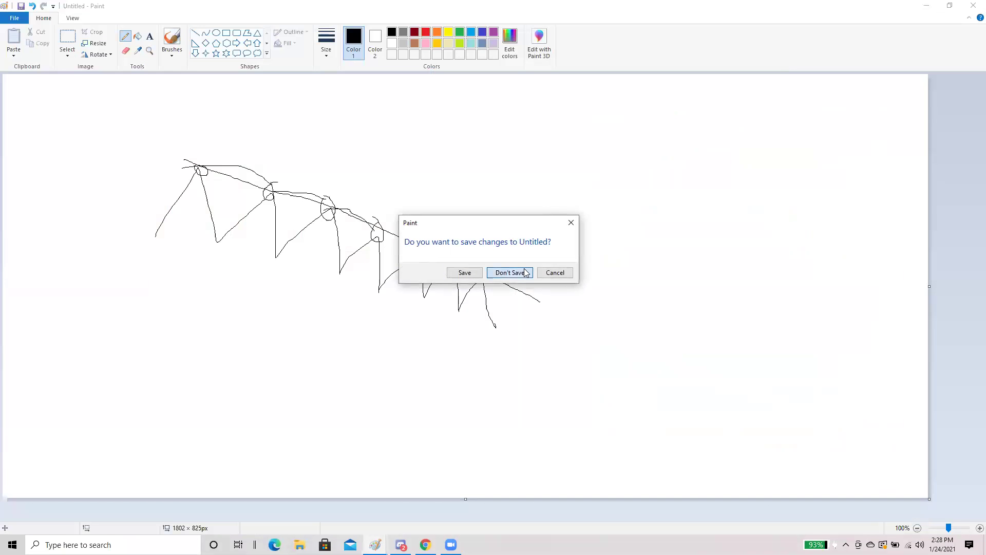
{"action": "key", "text": "n"}
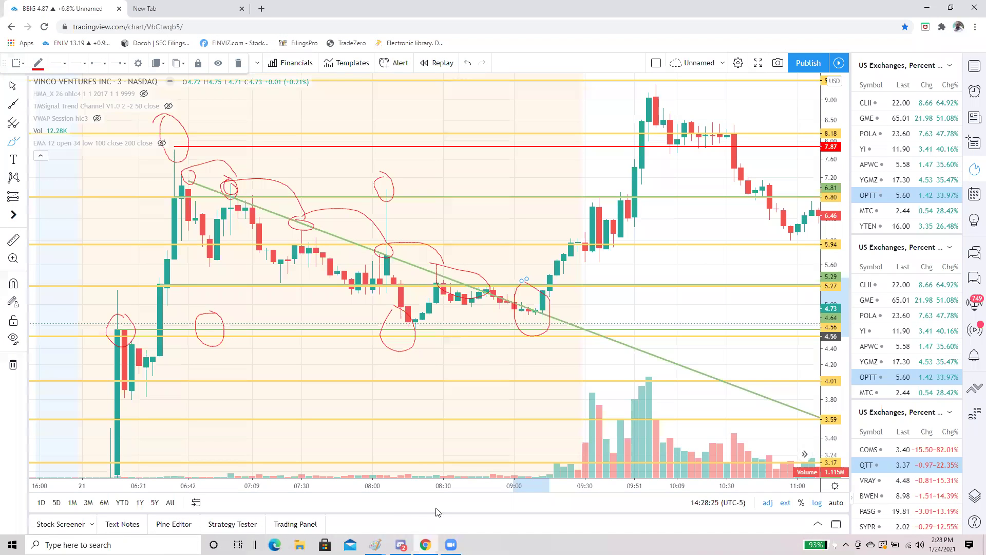
{"action": "key", "text": "super+d"}
{"action": "mouse_move", "coordinate": [375, 544]}
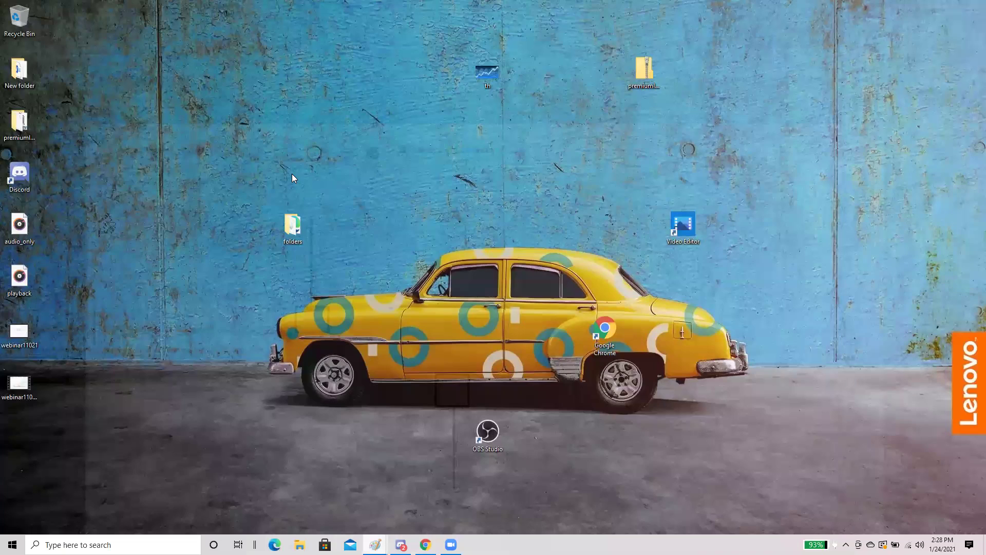
{"action": "key", "text": "super+d"}
{"action": "key", "text": "ctrl+n"}
{"action": "left_click", "coordinate": [508, 272]}
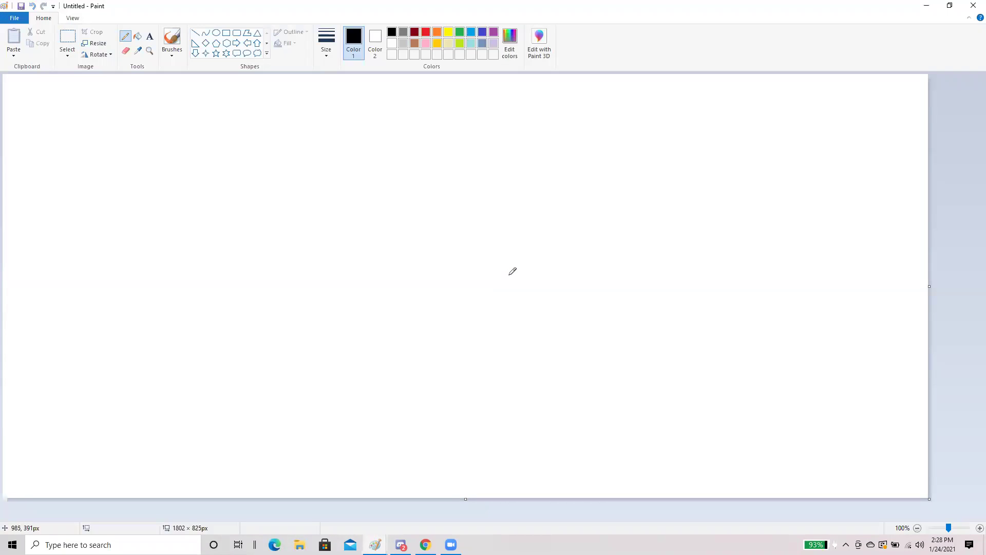
- Sketch a falling zigzag ending in a steep rise, draw a resistance line across its highs and circle where the rise crosses it
{"action": "mouse_move", "coordinate": [114, 291]}
{"action": "left_mouse_down"}
{"action": "mouse_move", "coordinate": [171, 240]}
{"action": "mouse_move", "coordinate": [173, 309]}
{"action": "mouse_move", "coordinate": [236, 265]}
{"action": "mouse_move", "coordinate": [229, 322]}
{"action": "mouse_move", "coordinate": [291, 271]}
{"action": "mouse_move", "coordinate": [288, 333]}
{"action": "mouse_move", "coordinate": [333, 303]}
{"action": "mouse_move", "coordinate": [331, 356]}
{"action": "mouse_move", "coordinate": [483, 183]}
{"action": "left_mouse_up"}
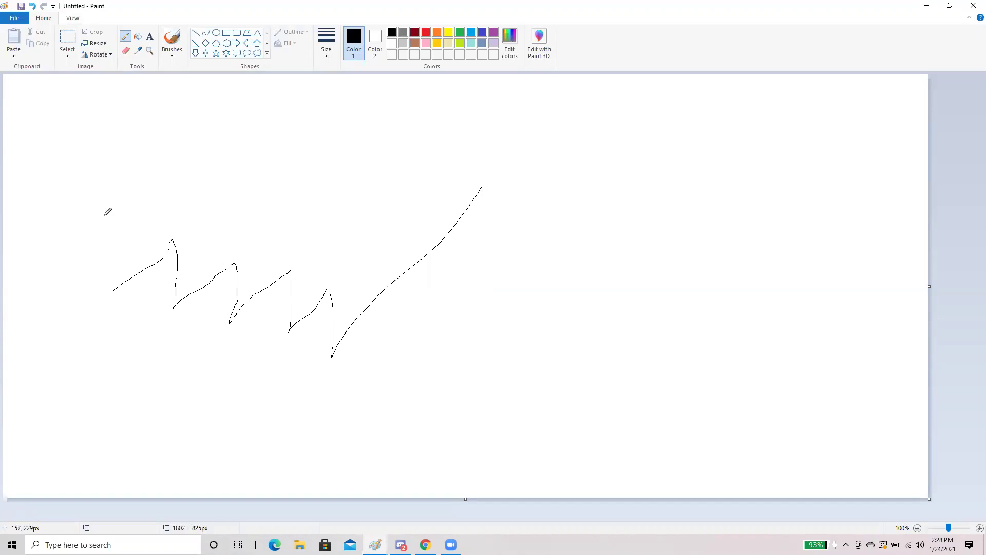
{"action": "left_click_drag", "start_coordinate": [170, 237], "coordinate": [372, 303]}
{"action": "left_click_drag", "start_coordinate": [393, 305], "coordinate": [508, 344]}
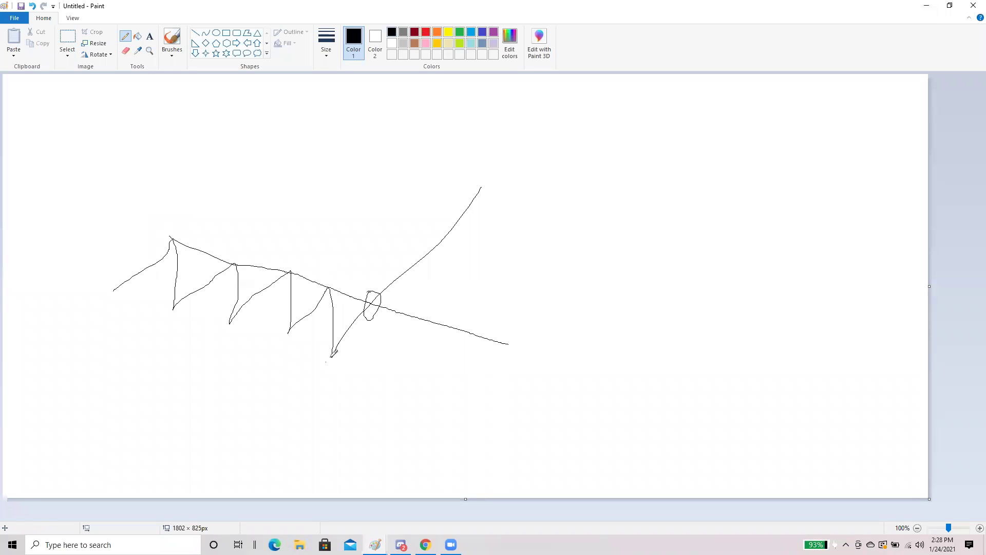
- In red, sketch the price crossing the trend line, circled pullbacks, a horizontal line through the last high and a final rising stroke
{"action": "left_click", "coordinate": [425, 32]}
{"action": "left_click_drag", "start_coordinate": [379, 288], "coordinate": [350, 325]}
{"action": "left_click_drag", "start_coordinate": [380, 282], "coordinate": [333, 355]}
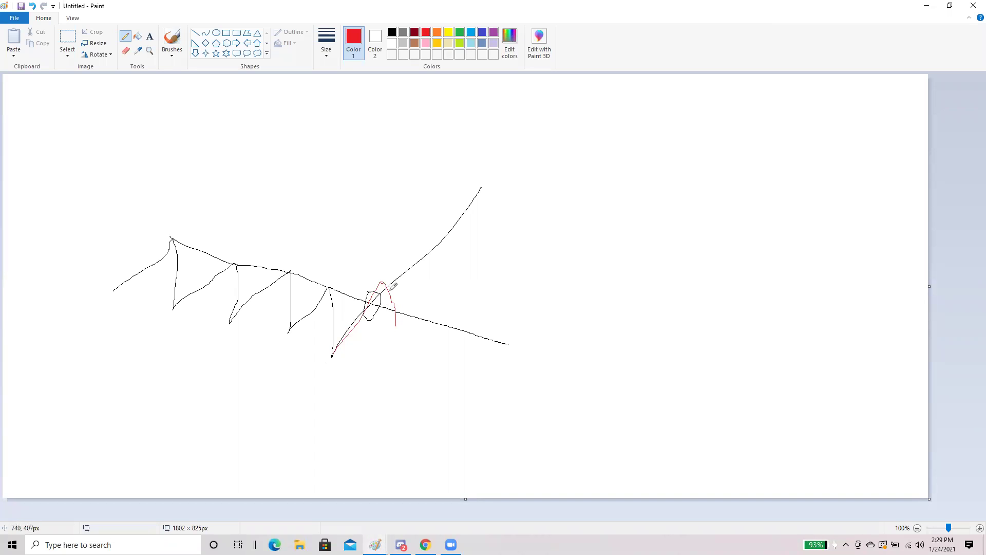
{"action": "mouse_move", "coordinate": [393, 303]}
{"action": "left_mouse_down"}
{"action": "mouse_move", "coordinate": [406, 280]}
{"action": "mouse_move", "coordinate": [393, 283]}
{"action": "mouse_move", "coordinate": [440, 281]}
{"action": "left_mouse_up"}
{"action": "left_click_drag", "start_coordinate": [304, 286], "coordinate": [468, 278]}
{"action": "mouse_move", "coordinate": [404, 282]}
{"action": "left_mouse_down"}
{"action": "mouse_move", "coordinate": [425, 296]}
{"action": "mouse_move", "coordinate": [422, 310]}
{"action": "mouse_move", "coordinate": [528, 219]}
{"action": "left_mouse_up"}
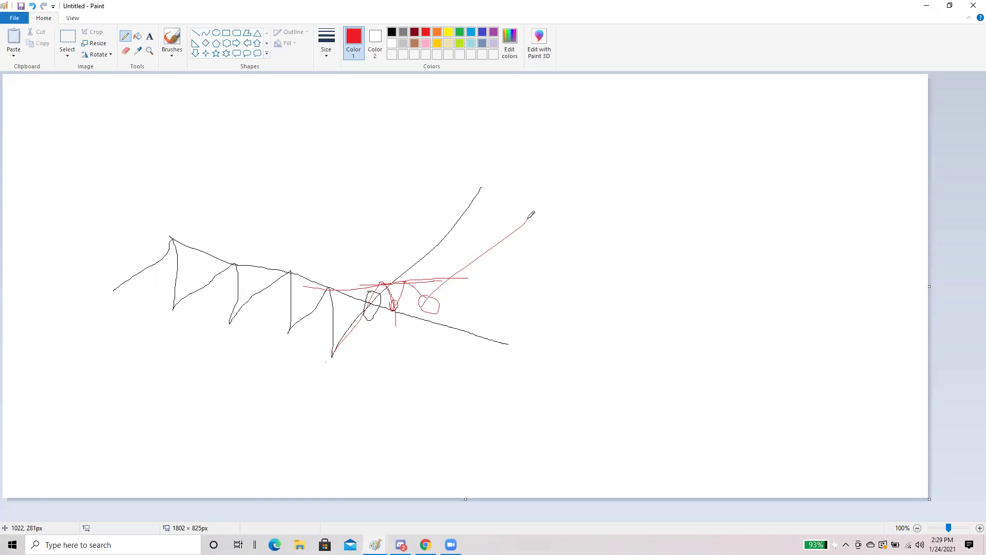
- Return to the TradingView BBIG chart and brush the breakout rise, a circled pullback below the 09:30–09:51 candles and the rally towards the peak
{"action": "left_click", "coordinate": [926, 7]}
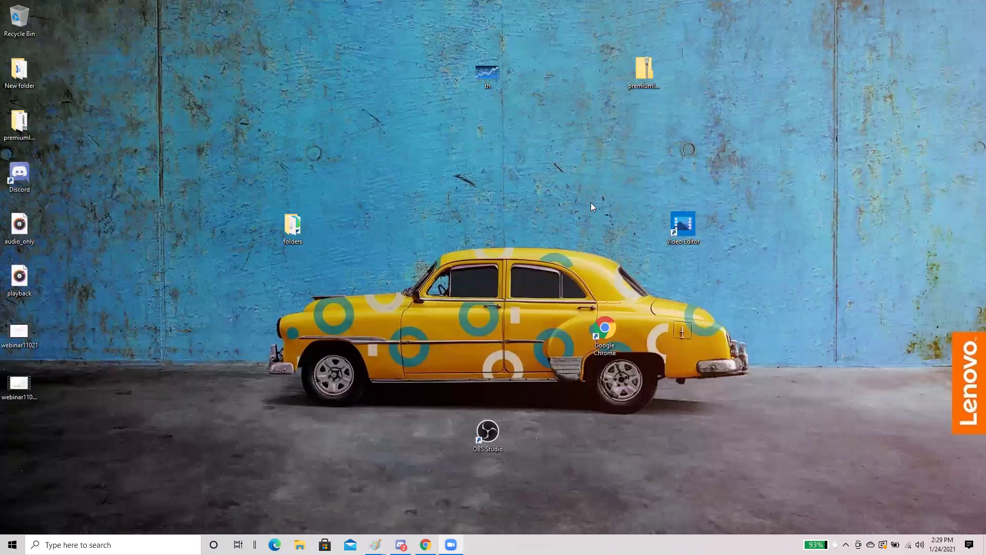
{"action": "key", "text": "alt+Tab"}
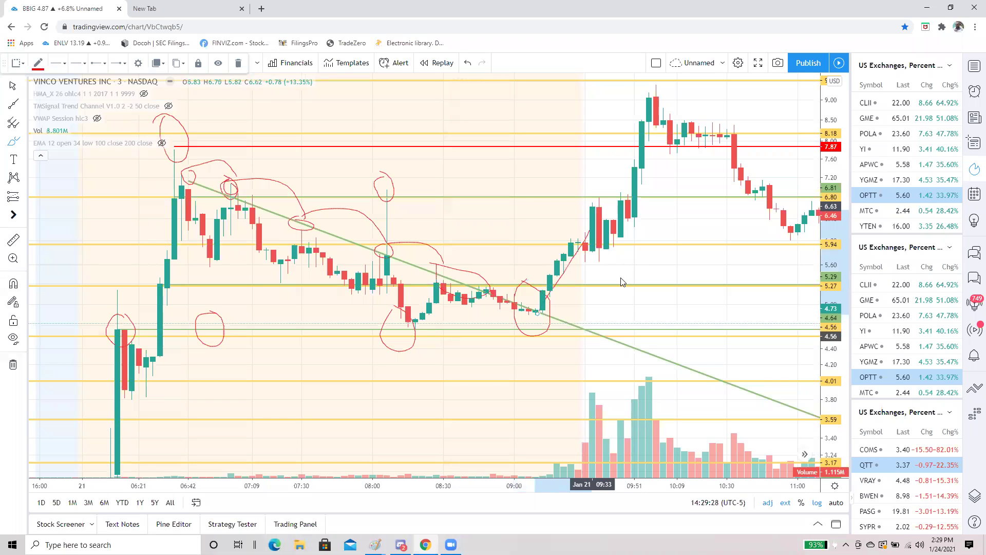
{"action": "mouse_move", "coordinate": [620, 273]}
{"action": "left_mouse_down"}
{"action": "mouse_move", "coordinate": [629, 280]}
{"action": "mouse_move", "coordinate": [619, 271]}
{"action": "mouse_move", "coordinate": [617, 281]}
{"action": "mouse_move", "coordinate": [593, 210]}
{"action": "mouse_move", "coordinate": [649, 116]}
{"action": "left_mouse_up"}
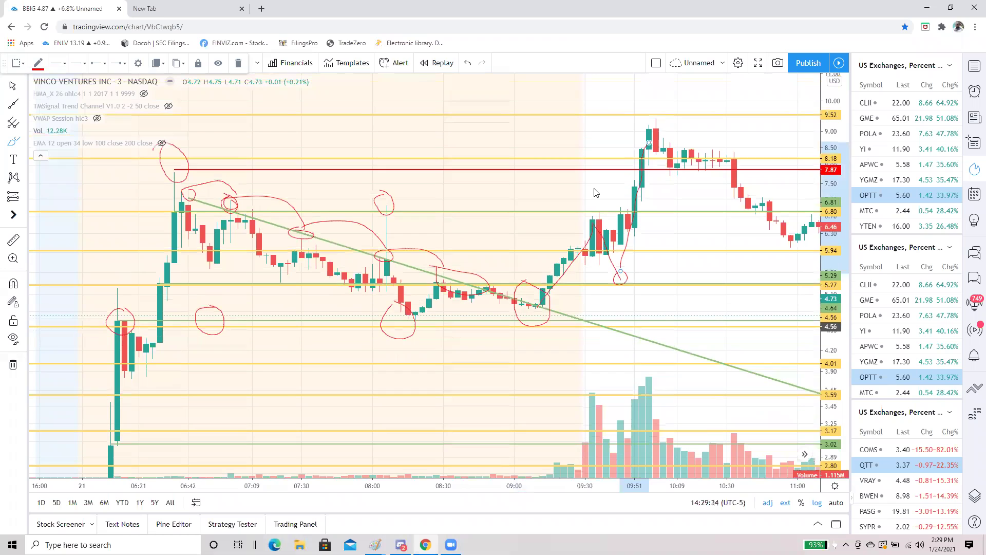
- Brush a circle around the consolidation candles just after 09:30 near the 5.94 level and a stroke up to the peak
{"action": "scroll", "coordinate": [442, 344], "scroll_direction": "down", "scroll_amount": 1}
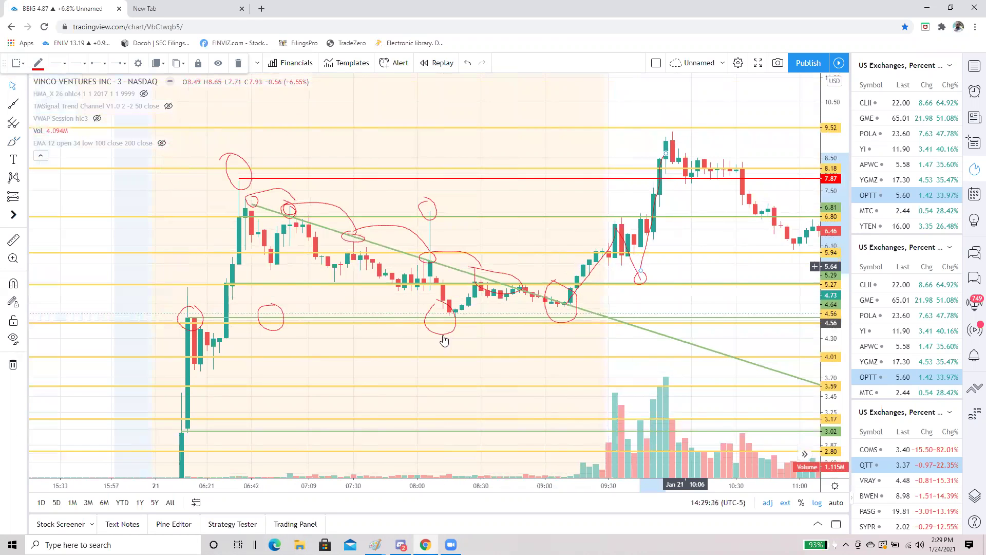
{"action": "left_click_drag", "start_coordinate": [677, 265], "coordinate": [567, 265]}
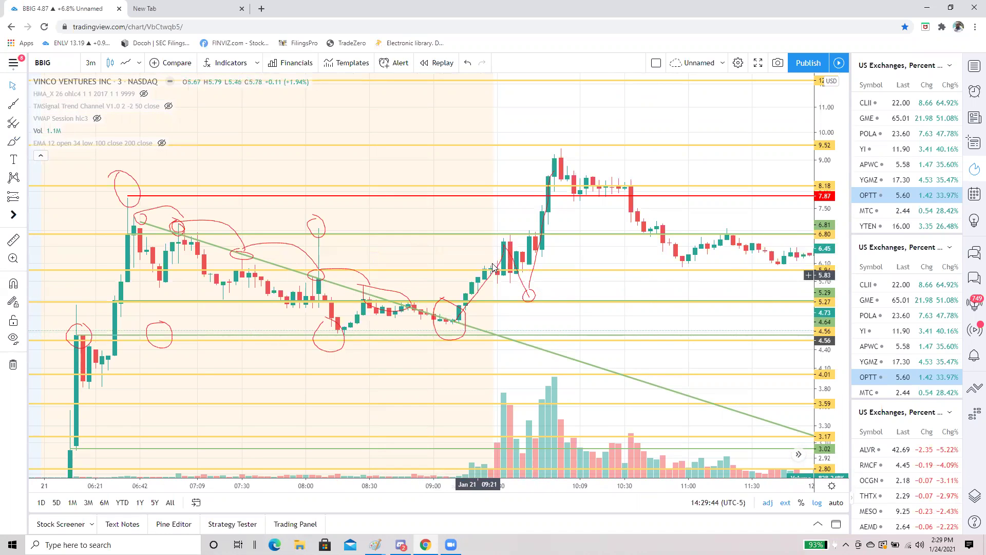
{"action": "left_click", "coordinate": [521, 277]}
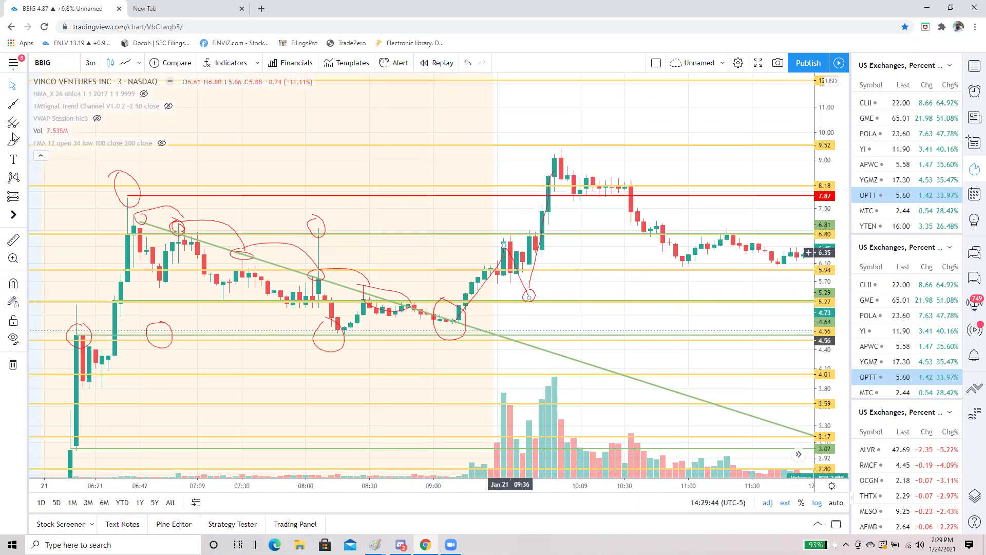
{"action": "left_click", "coordinate": [553, 252]}
{"action": "key", "text": "alt+t"}
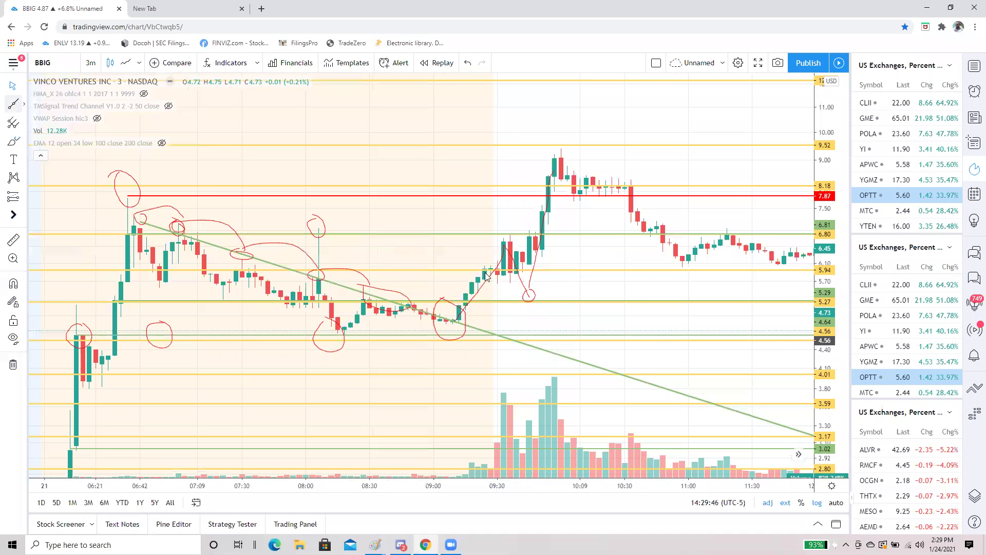
{"action": "left_click_drag", "start_coordinate": [527, 271], "coordinate": [561, 161]}
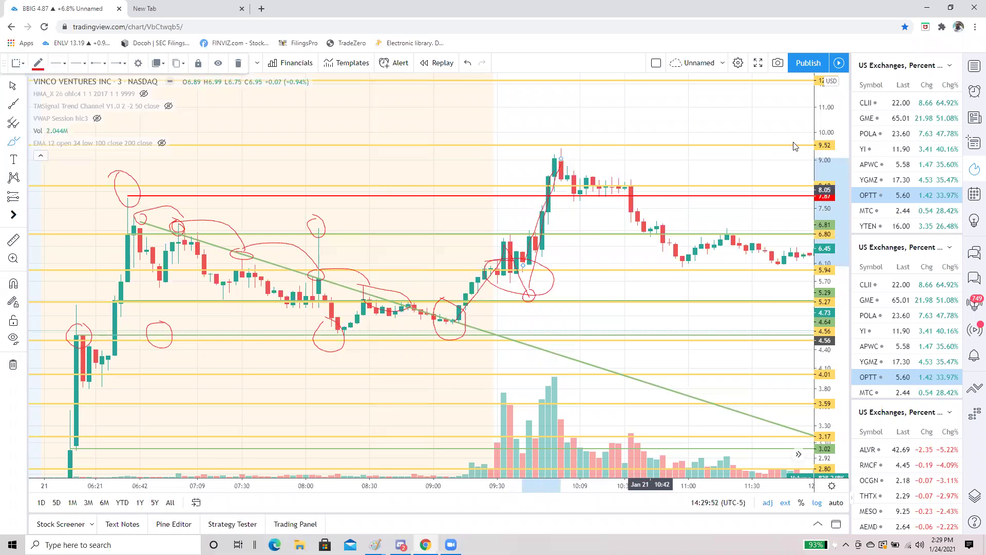
- Show the VWAP Session indicator on the BBIG chart
{"action": "scroll", "coordinate": [665, 286], "scroll_direction": "down", "scroll_amount": 3}
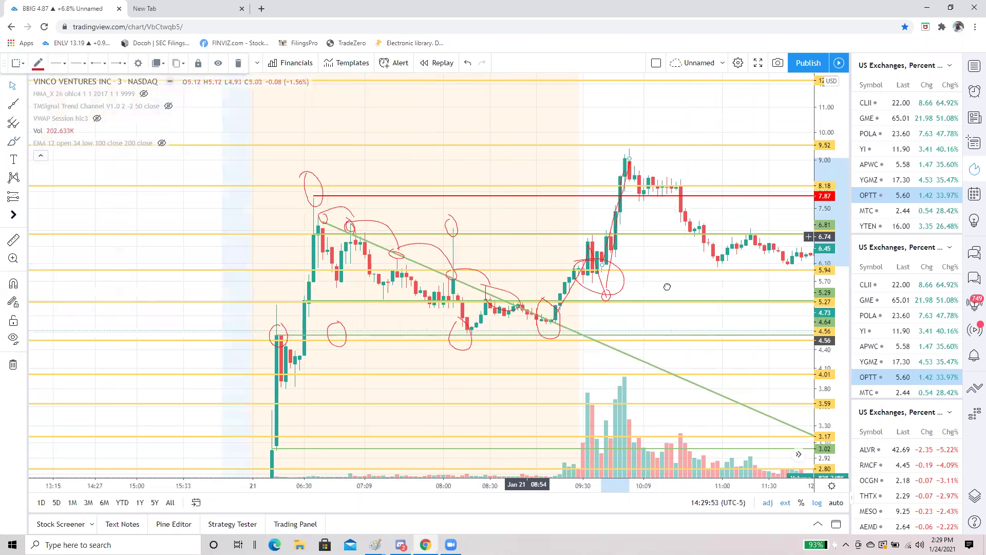
{"action": "left_click", "coordinate": [664, 286]}
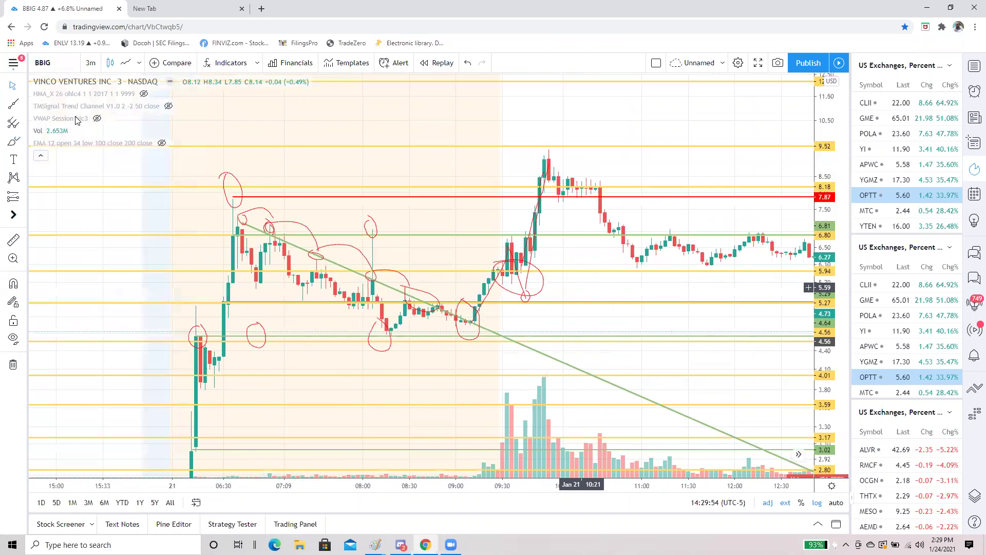
{"action": "scroll", "coordinate": [88, 119], "scroll_direction": "right", "scroll_amount": 3}
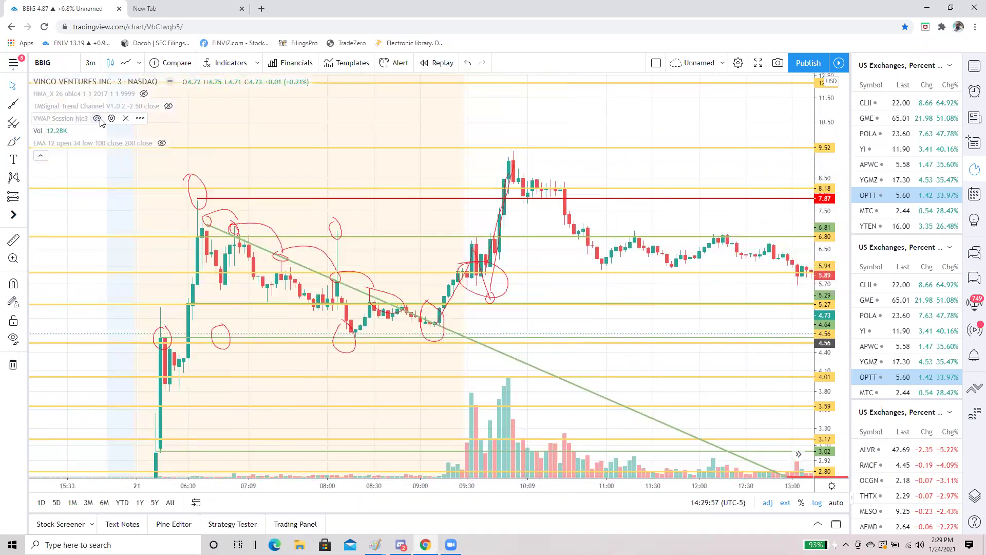
{"action": "left_click", "coordinate": [97, 119]}
{"action": "left_click", "coordinate": [97, 118]}
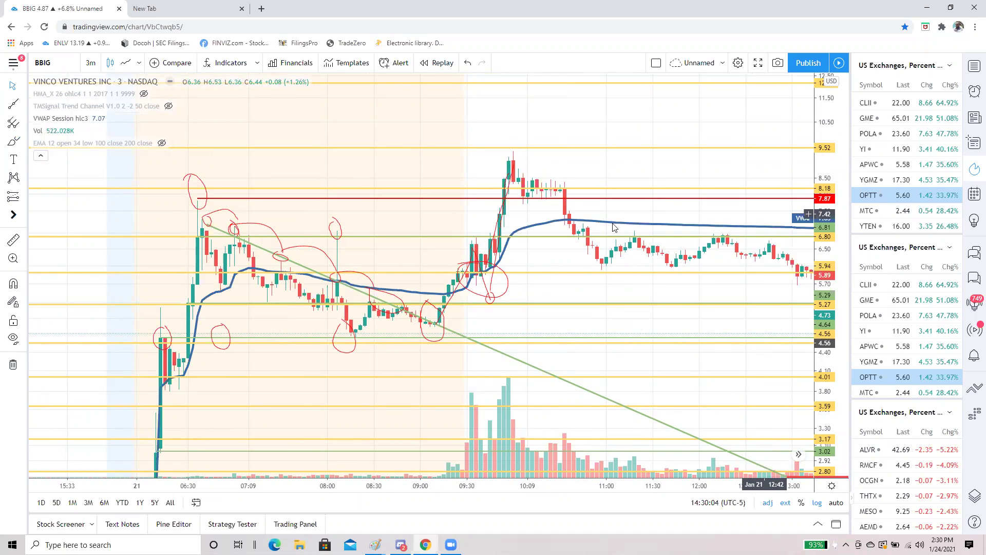
- Brush circles around the two lows below VWAP, the candles crossing above VWAP and the peak near 9.52, with rising strokes between them
{"action": "left_click", "coordinate": [428, 320]}
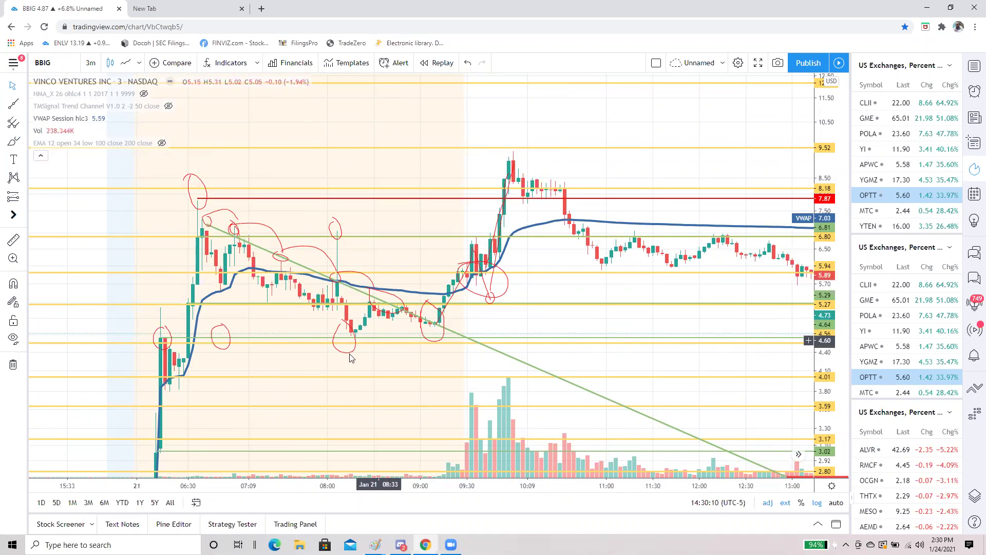
{"action": "left_click", "coordinate": [13, 104]}
{"action": "left_click_drag", "start_coordinate": [345, 320], "coordinate": [359, 335]}
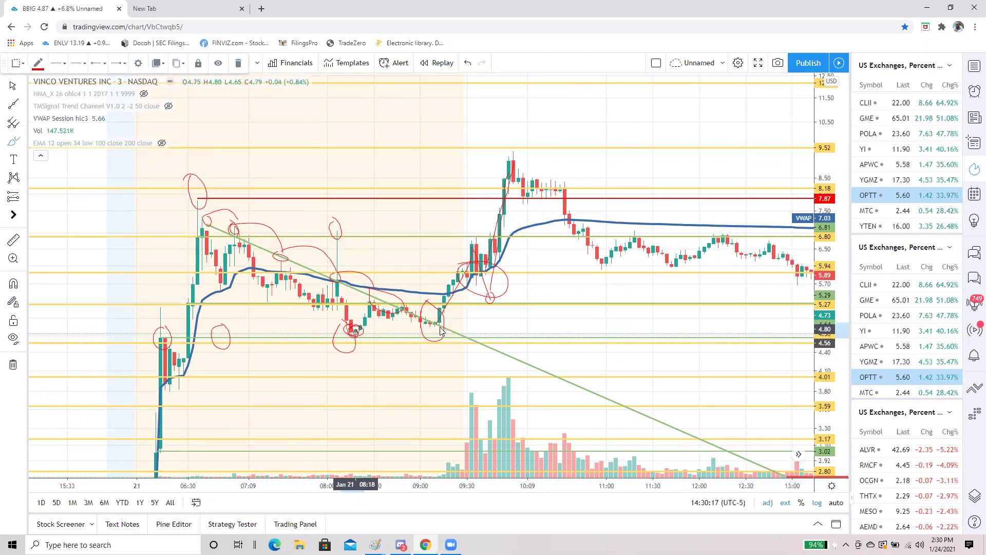
{"action": "mouse_move", "coordinate": [410, 327]}
{"action": "left_mouse_down"}
{"action": "mouse_move", "coordinate": [426, 340]}
{"action": "mouse_move", "coordinate": [447, 321]}
{"action": "mouse_move", "coordinate": [418, 308]}
{"action": "mouse_move", "coordinate": [439, 307]}
{"action": "left_mouse_up"}
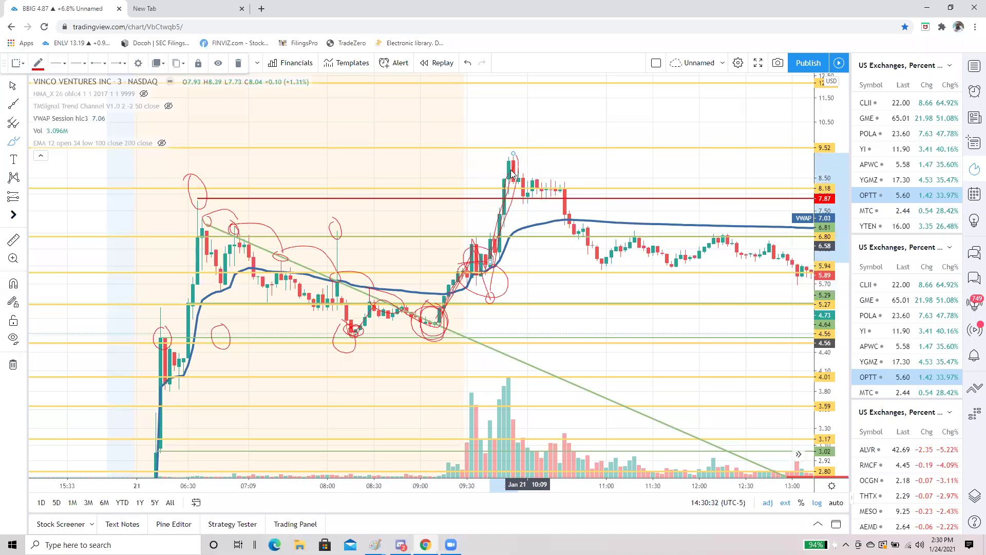
{"action": "left_click_drag", "start_coordinate": [514, 139], "coordinate": [495, 140]}
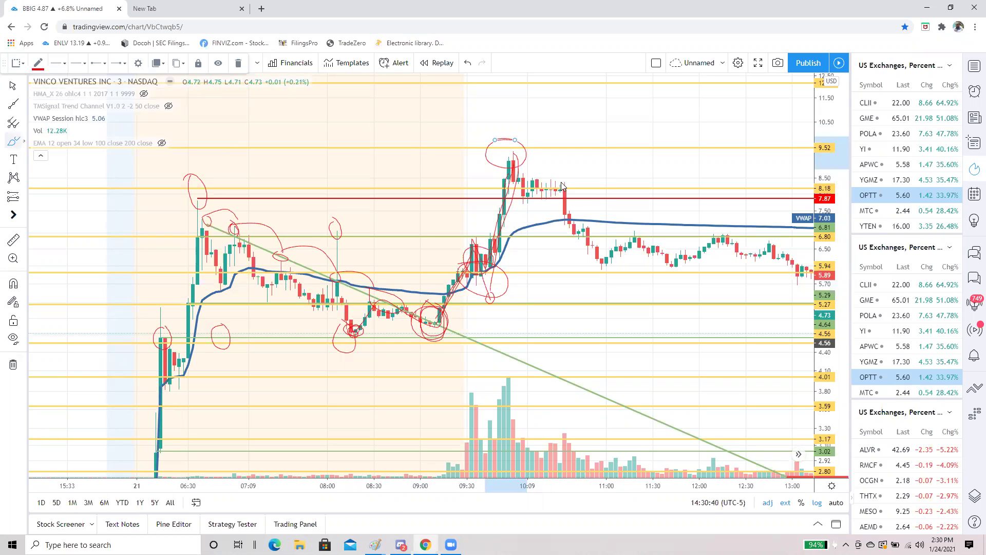
- Brush a falling line over the highs after the peak, a rising breakout stroke from its end and a curve beneath the consolidation
{"action": "left_click_drag", "start_coordinate": [517, 165], "coordinate": [566, 184]}
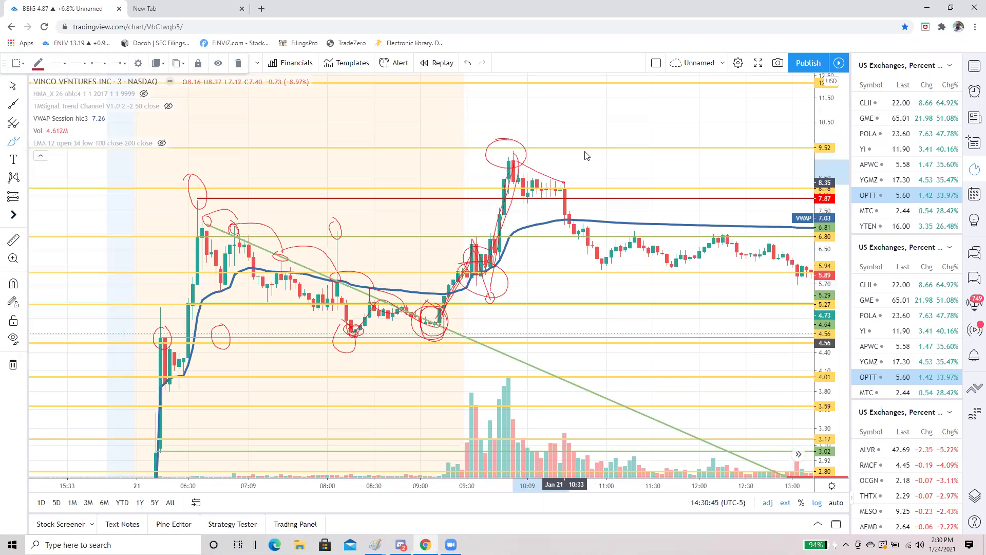
{"action": "left_click_drag", "start_coordinate": [640, 102], "coordinate": [638, 99]}
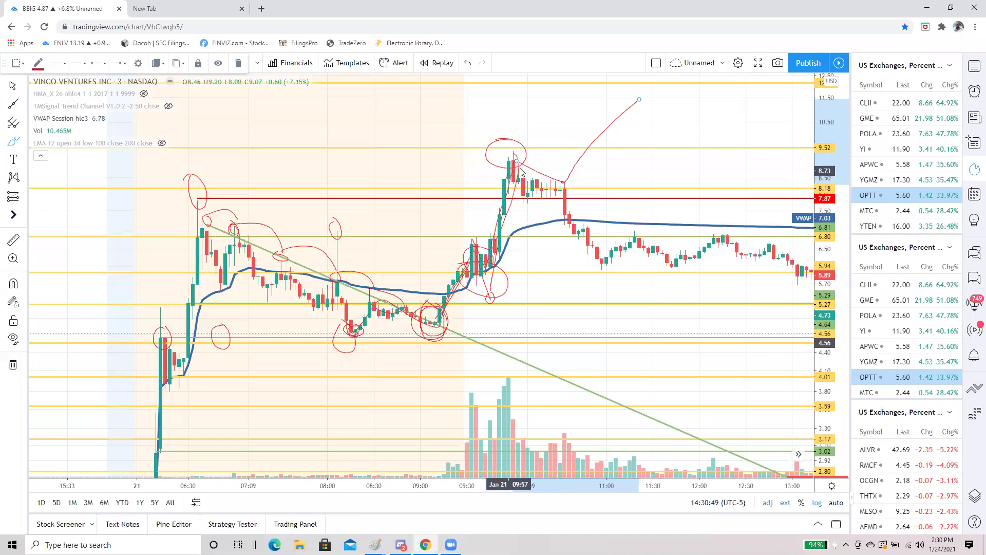
{"action": "left_click", "coordinate": [522, 191]}
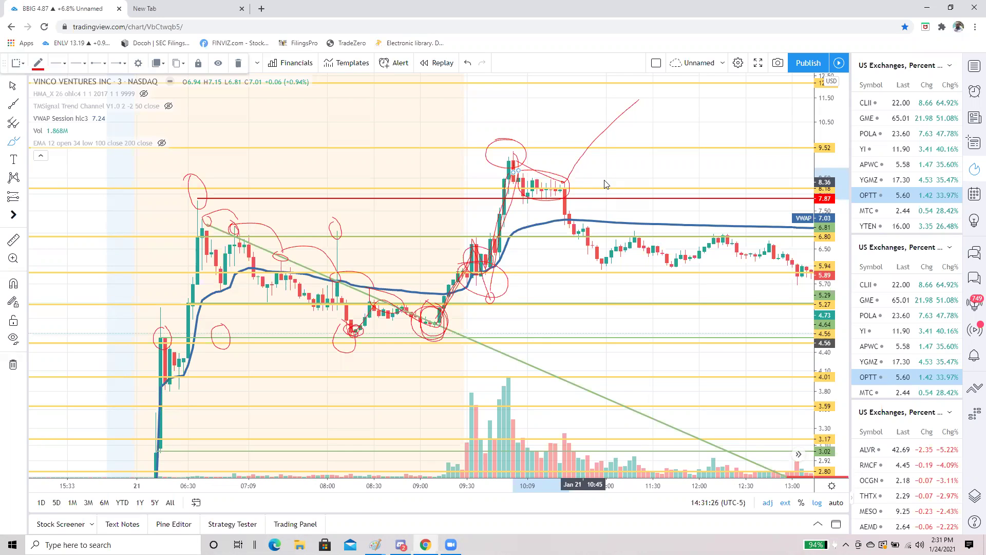
- Brush a short horizontal stroke beneath the post-peak consolidation and a falling stroke down to the low near 11:00
{"action": "left_click_drag", "start_coordinate": [620, 175], "coordinate": [565, 175]}
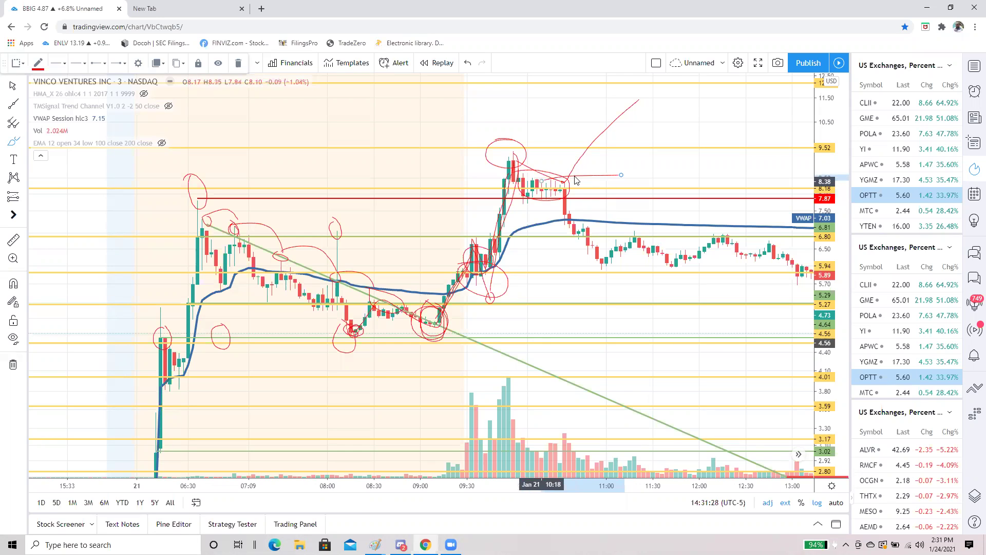
{"action": "key", "text": "ctrl+z"}
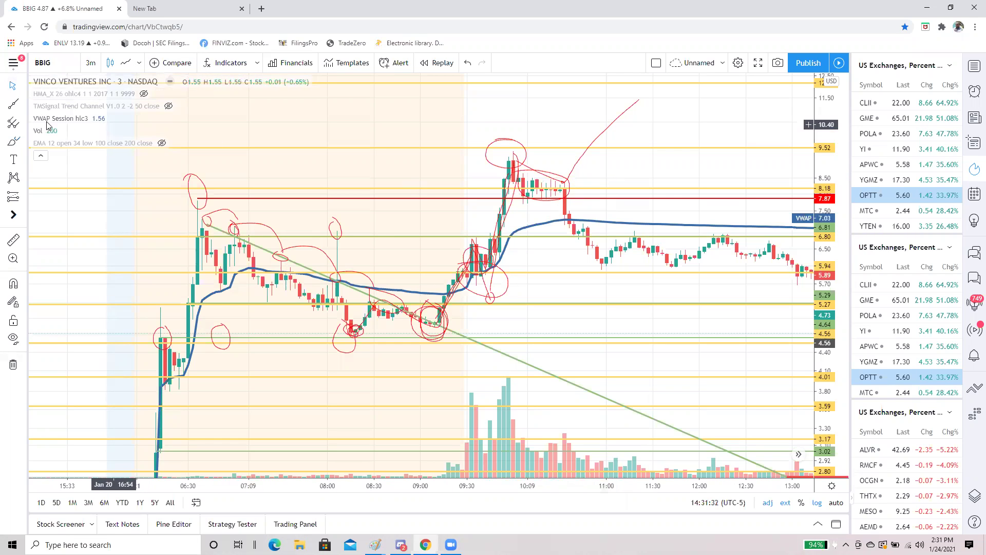
{"action": "left_click", "coordinate": [14, 142]}
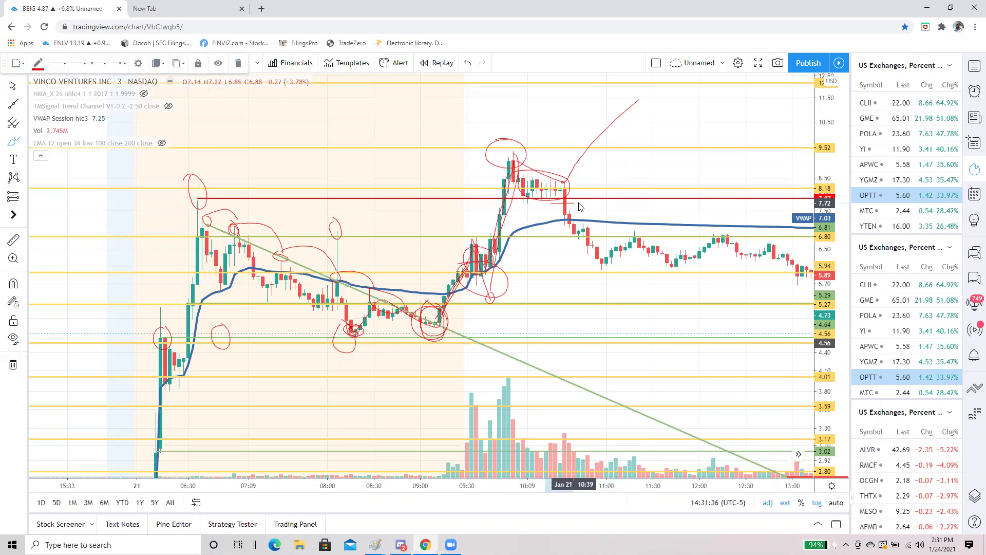
{"action": "left_click_drag", "start_coordinate": [565, 207], "coordinate": [605, 263]}
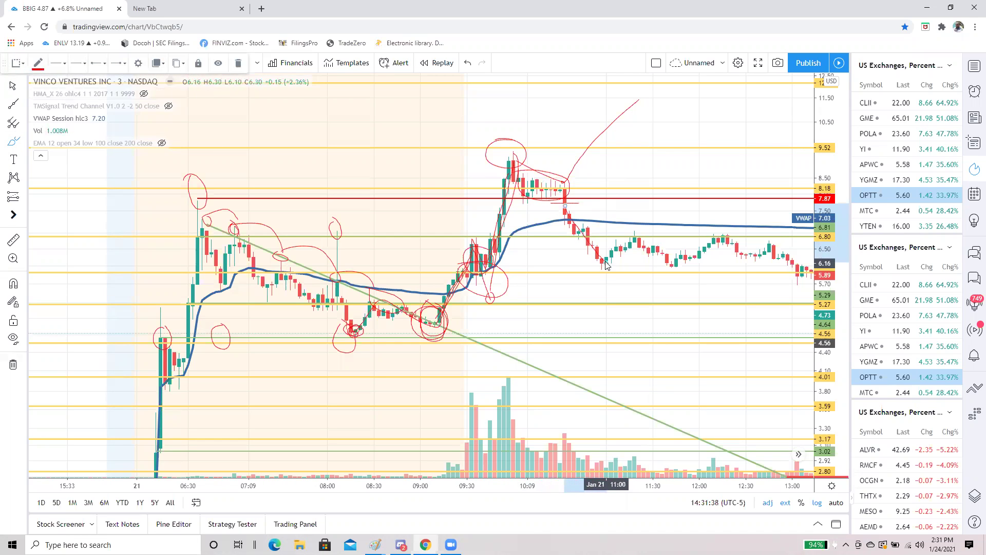
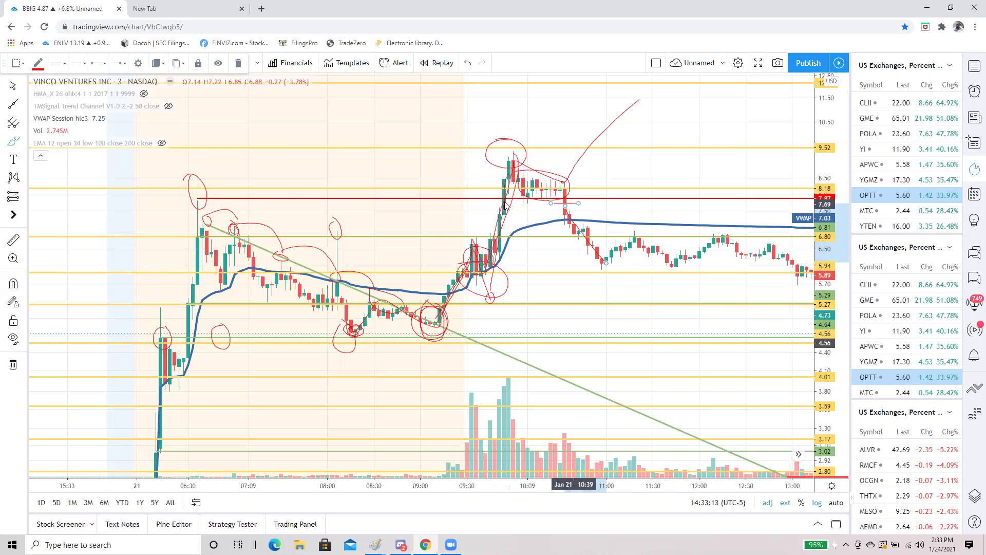
- Place a red arrow icon over the consolidation candles at 10:15, at about 8.41
{"action": "scroll", "coordinate": [514, 205], "scroll_direction": "up", "scroll_amount": 2}
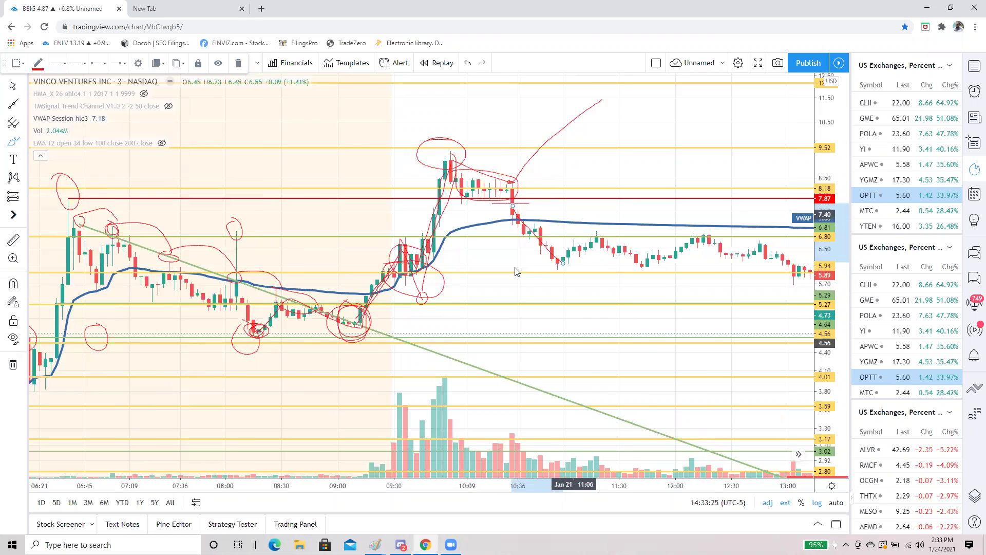
{"action": "scroll", "coordinate": [516, 271], "scroll_direction": "down", "scroll_amount": 3}
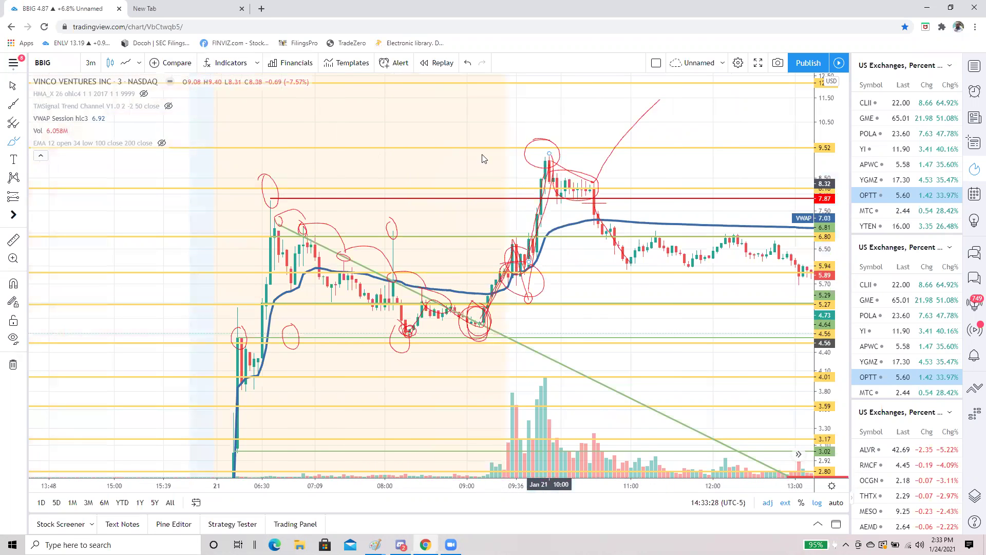
{"action": "scroll", "coordinate": [313, 141], "scroll_direction": "up", "scroll_amount": 2}
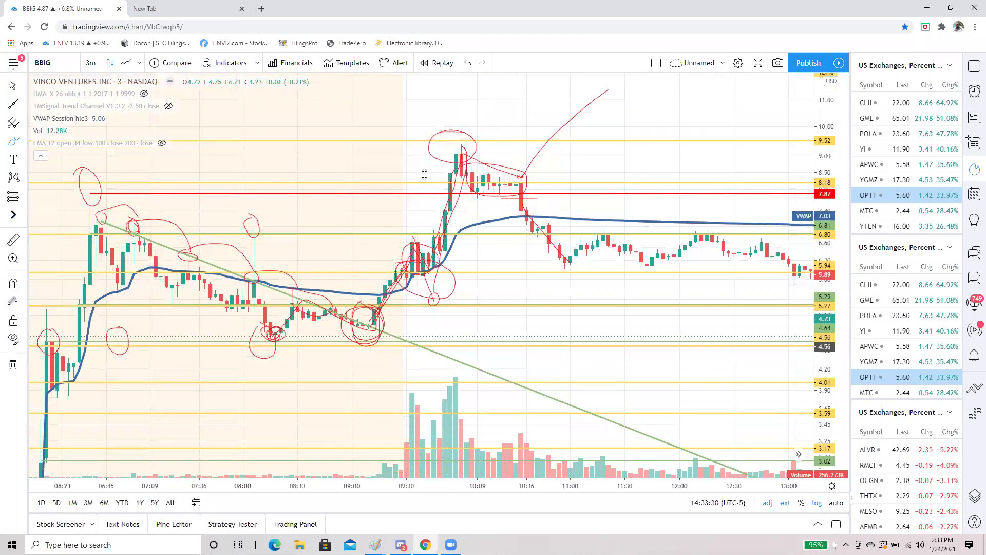
{"action": "scroll", "coordinate": [492, 162], "scroll_direction": "up", "scroll_amount": 1}
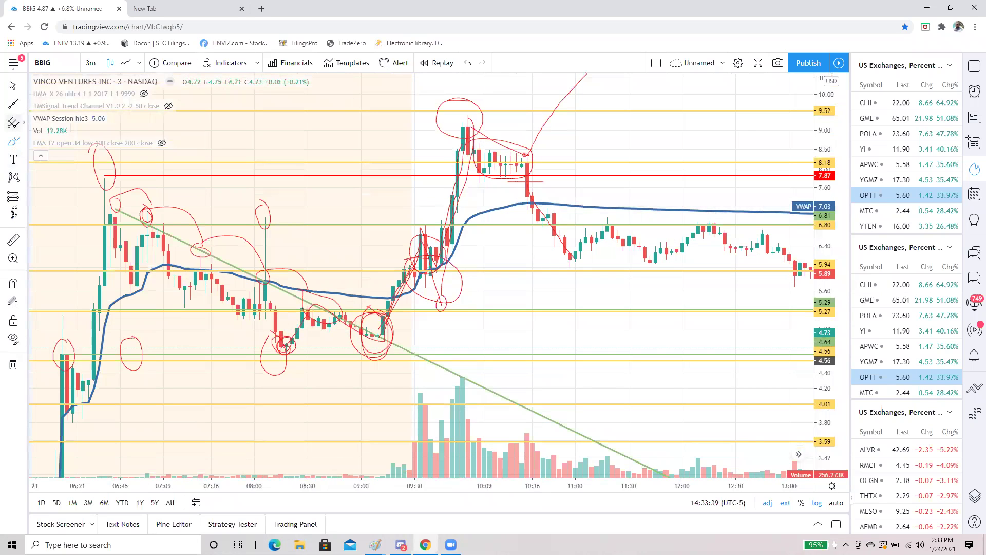
{"action": "left_click", "coordinate": [495, 152]}
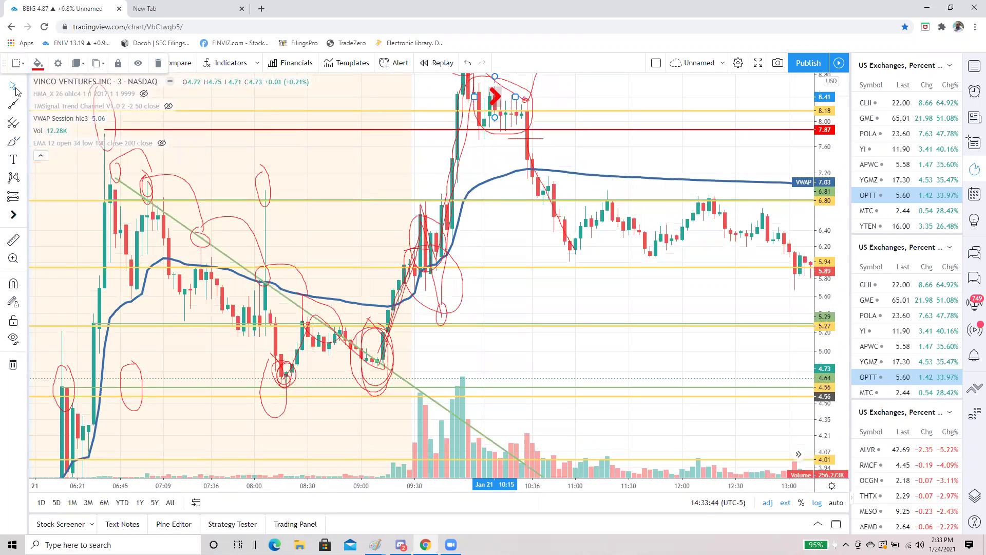
{"action": "scroll", "coordinate": [495, 246], "scroll_direction": "up", "scroll_amount": 2}
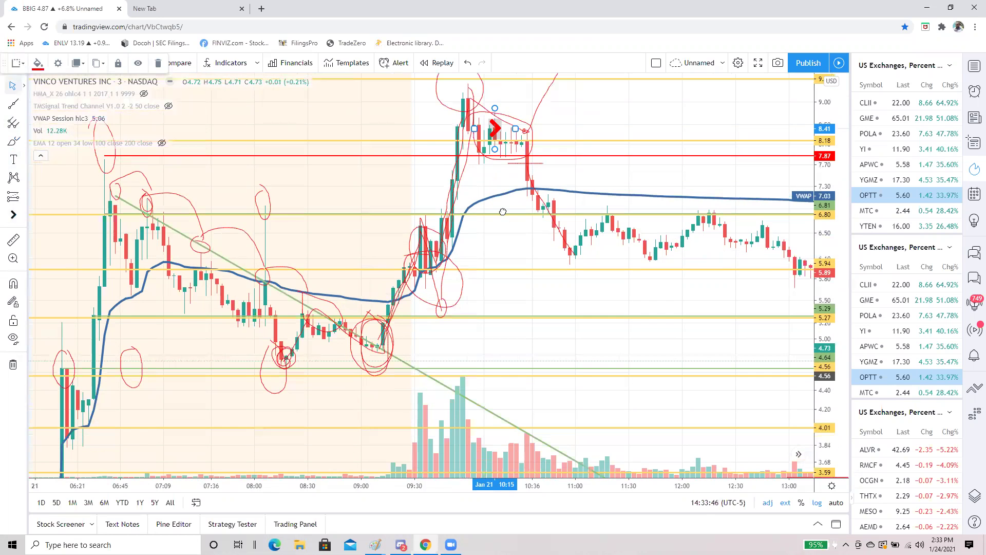
{"action": "left_click", "coordinate": [330, 247]}
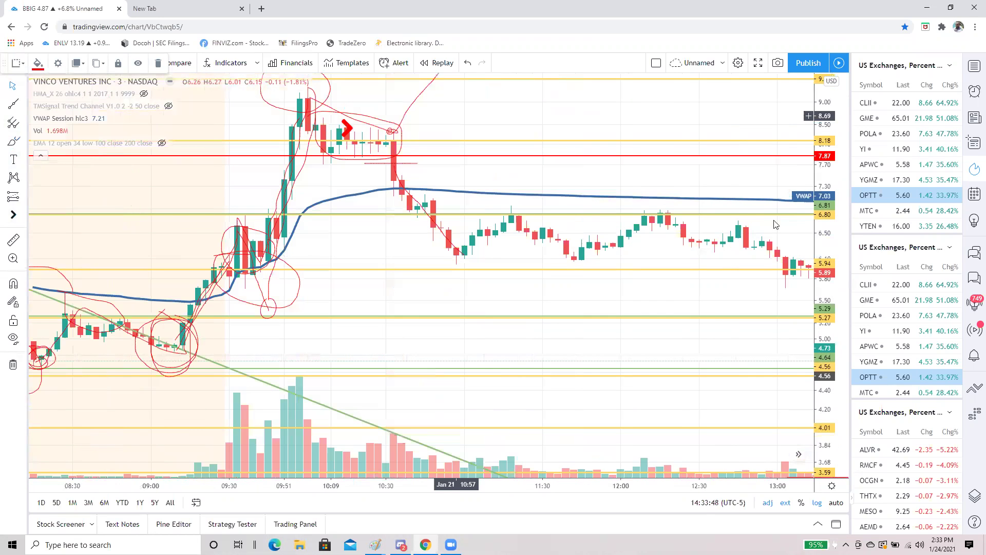
- Brush repeated horizontal strokes along the top of the consolidation at about 8.57 to mark its resistance
{"action": "scroll", "coordinate": [355, 193], "scroll_direction": "up", "scroll_amount": 2}
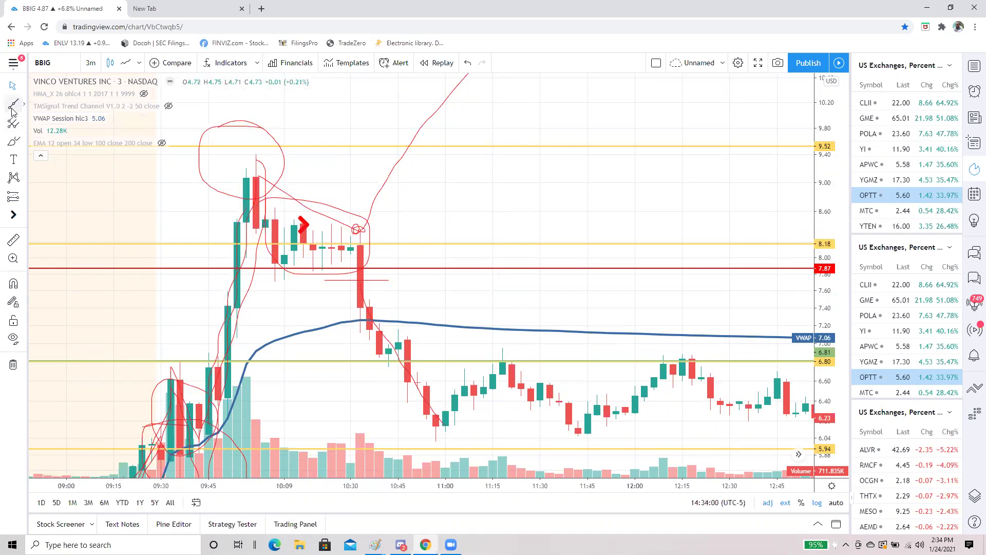
{"action": "left_click_drag", "start_coordinate": [277, 218], "coordinate": [374, 217]}
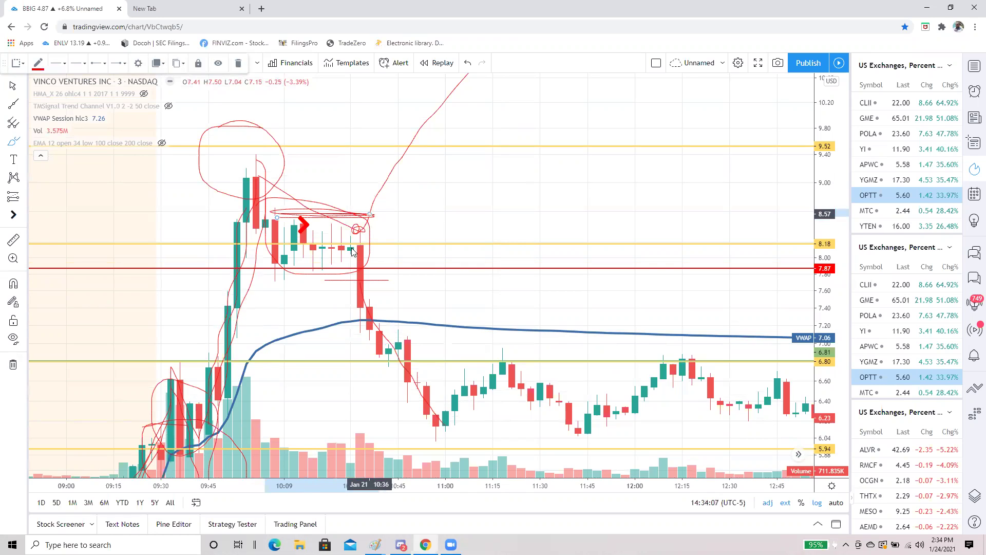
{"action": "scroll", "coordinate": [378, 343], "scroll_direction": "down", "scroll_amount": 1}
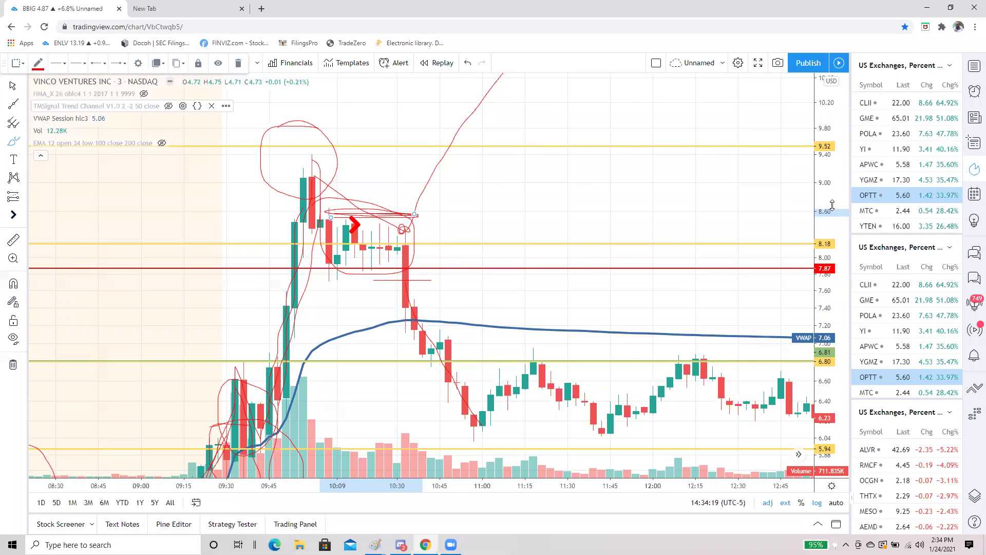
{"action": "left_click", "coordinate": [54, 135]}
- Draw a falling trend line from the consolidation's end at about 8.29 through the lower high at about 7.36 near 10:45
{"action": "scroll", "coordinate": [46, 131], "scroll_direction": "up", "scroll_amount": 3}
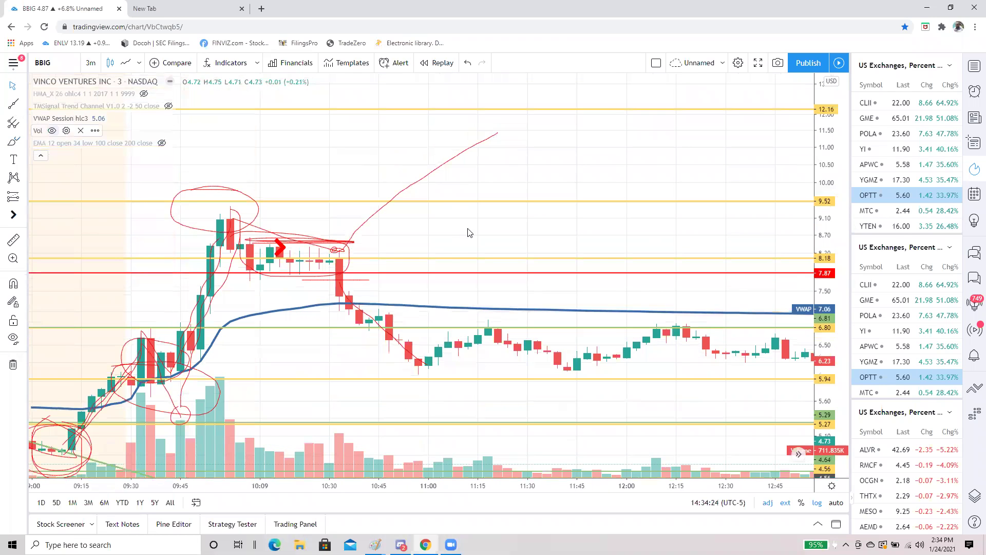
{"action": "key", "text": "alt+t"}
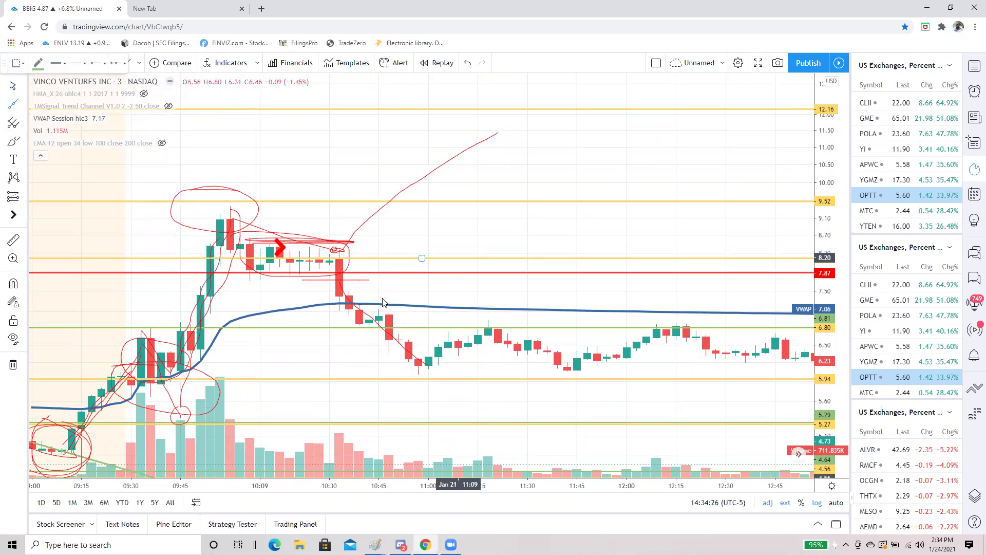
{"action": "left_click_drag", "start_coordinate": [339, 253], "coordinate": [379, 289]}
{"action": "left_click_drag", "start_coordinate": [465, 376], "coordinate": [379, 298]}
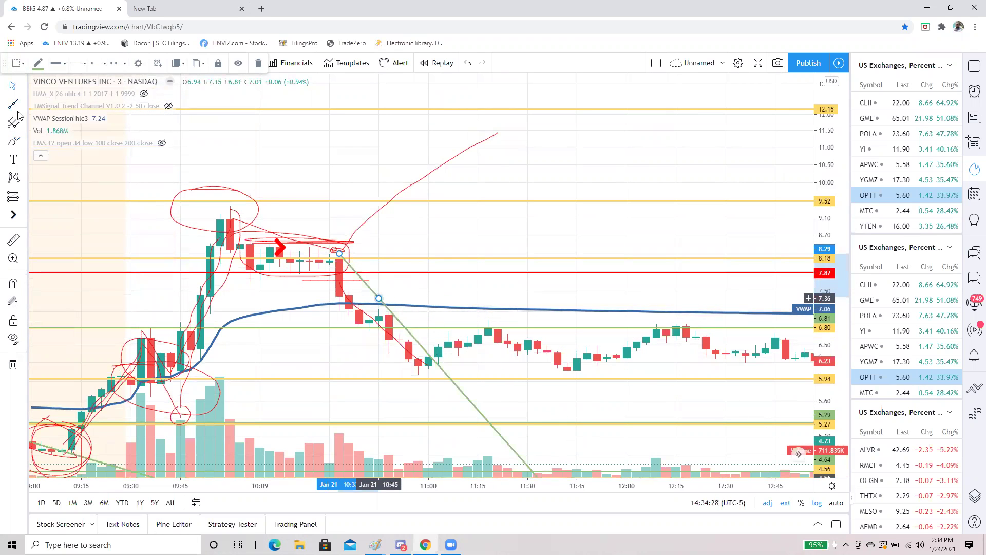
- Brush a circle at the 11:00 low, a bounce, pullback and rising breakout stroke, and a flat ellipse around the lows near 5.94
{"action": "left_click", "coordinate": [14, 145]}
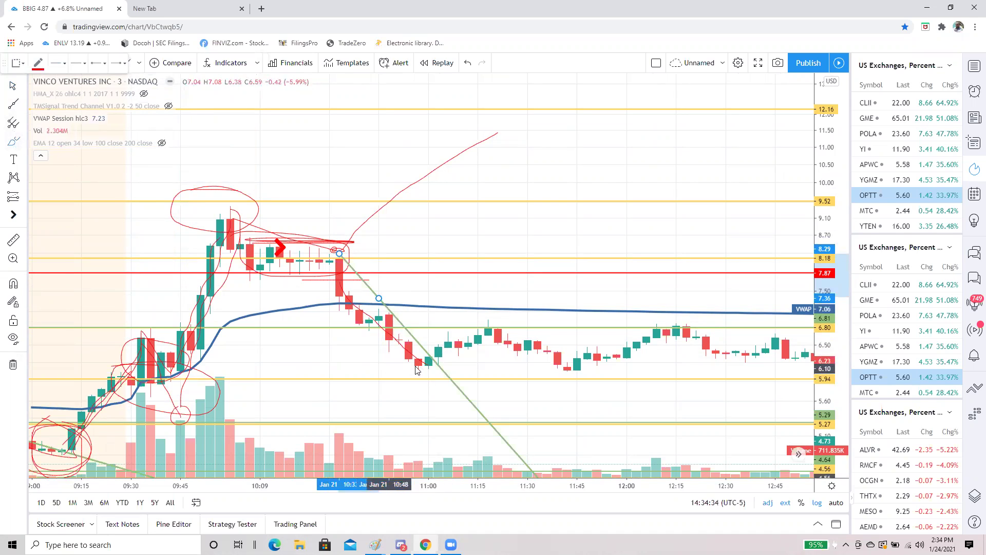
{"action": "mouse_move", "coordinate": [411, 366]}
{"action": "left_mouse_down"}
{"action": "mouse_move", "coordinate": [408, 389]}
{"action": "mouse_move", "coordinate": [427, 368]}
{"action": "mouse_move", "coordinate": [419, 364]}
{"action": "mouse_move", "coordinate": [476, 327]}
{"action": "mouse_move", "coordinate": [508, 368]}
{"action": "mouse_move", "coordinate": [503, 358]}
{"action": "mouse_move", "coordinate": [549, 292]}
{"action": "mouse_move", "coordinate": [607, 241]}
{"action": "left_mouse_up"}
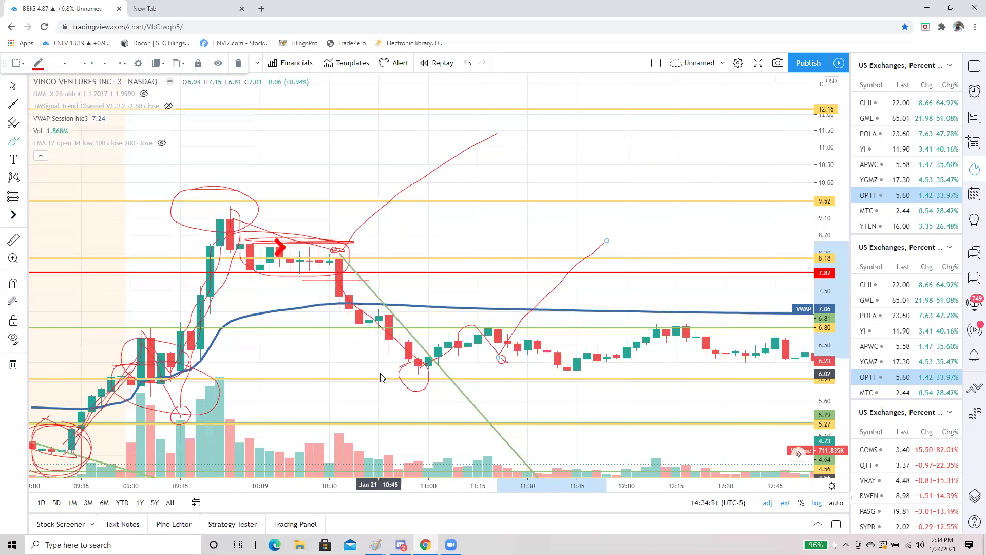
{"action": "mouse_move", "coordinate": [380, 377]}
{"action": "left_mouse_down"}
{"action": "mouse_move", "coordinate": [596, 379]}
{"action": "mouse_move", "coordinate": [457, 362]}
{"action": "mouse_move", "coordinate": [572, 359]}
{"action": "mouse_move", "coordinate": [396, 380]}
{"action": "mouse_move", "coordinate": [445, 364]}
{"action": "mouse_move", "coordinate": [611, 365]}
{"action": "left_mouse_up"}
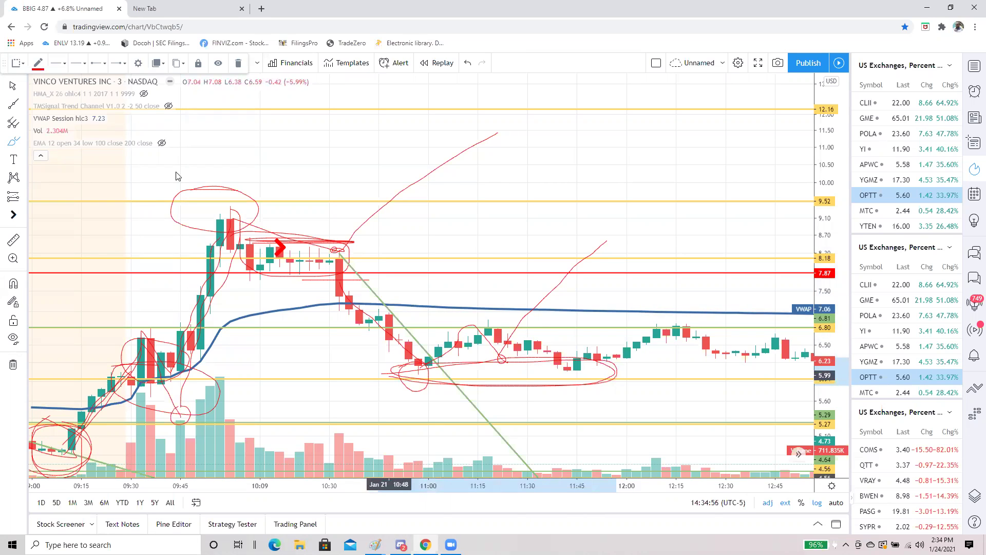
- Go through the gainers list from GME to MTC and examine MTC's price action around VWAP
{"action": "scroll", "coordinate": [693, 396], "scroll_direction": "down", "scroll_amount": 2}
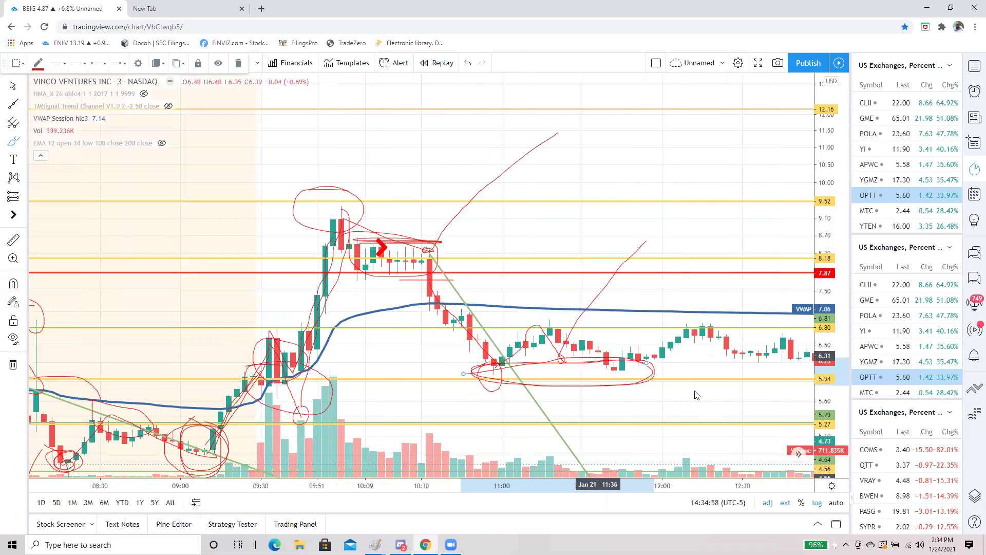
{"action": "scroll", "coordinate": [503, 287], "scroll_direction": "down", "scroll_amount": 3}
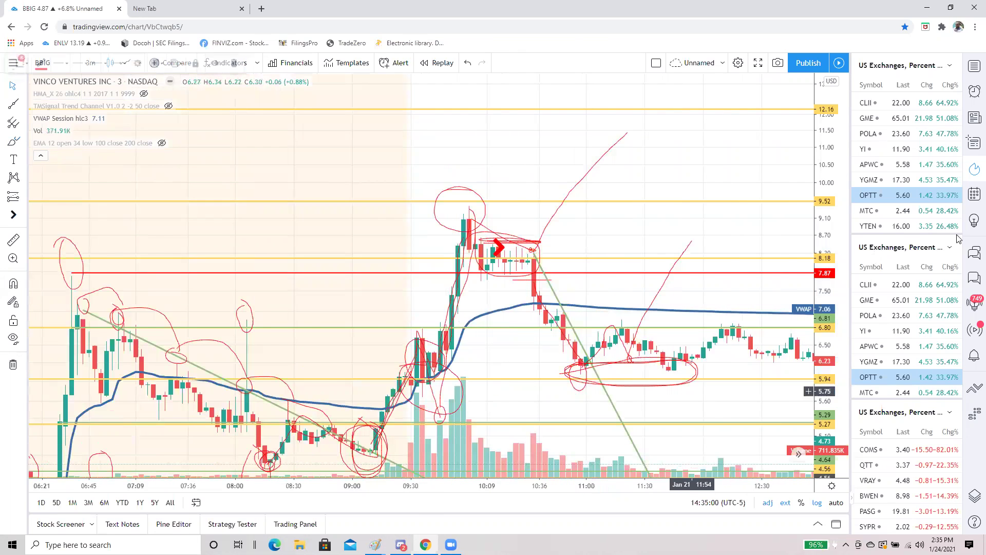
{"action": "key", "text": "alt+r"}
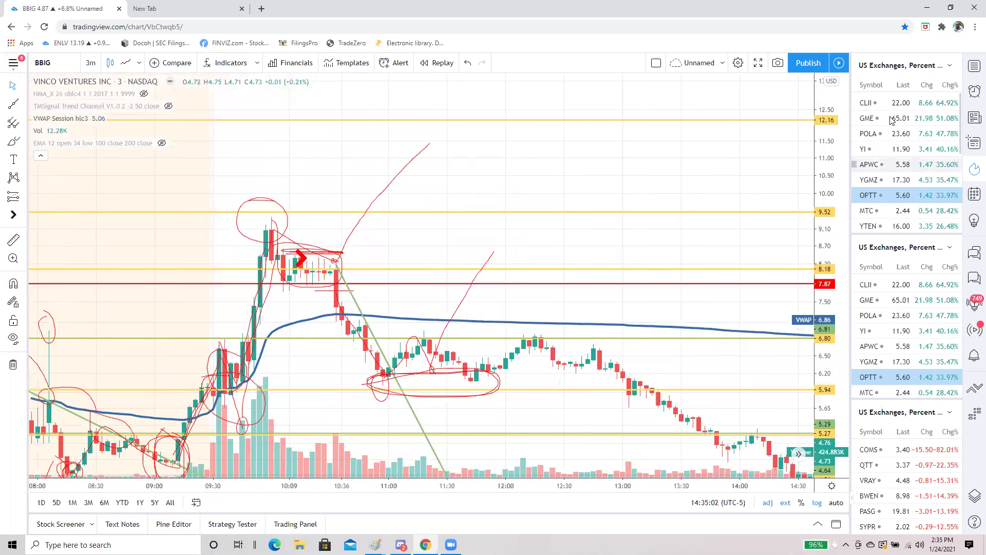
{"action": "left_click", "coordinate": [878, 181]}
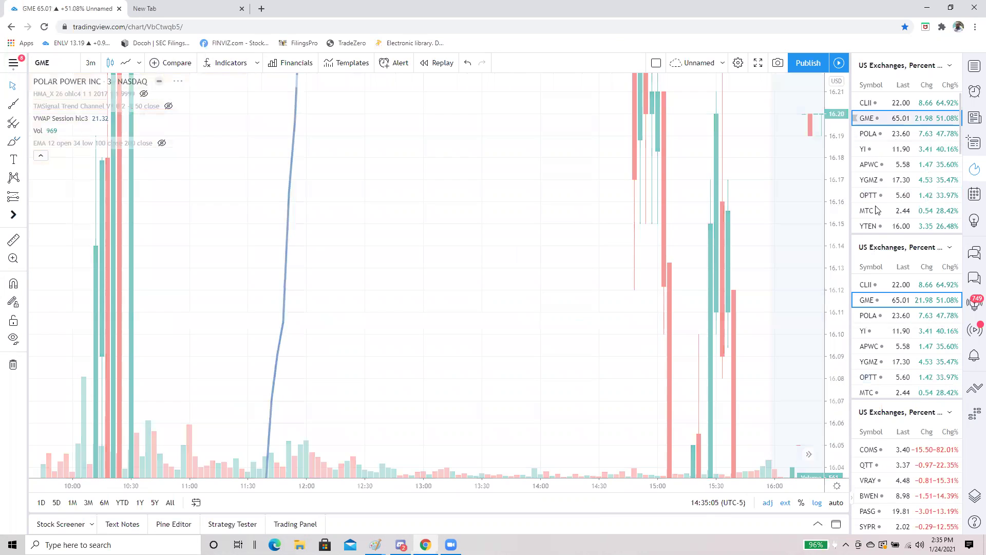
{"action": "key", "text": "Down"}
{"action": "key", "text": "Down"}
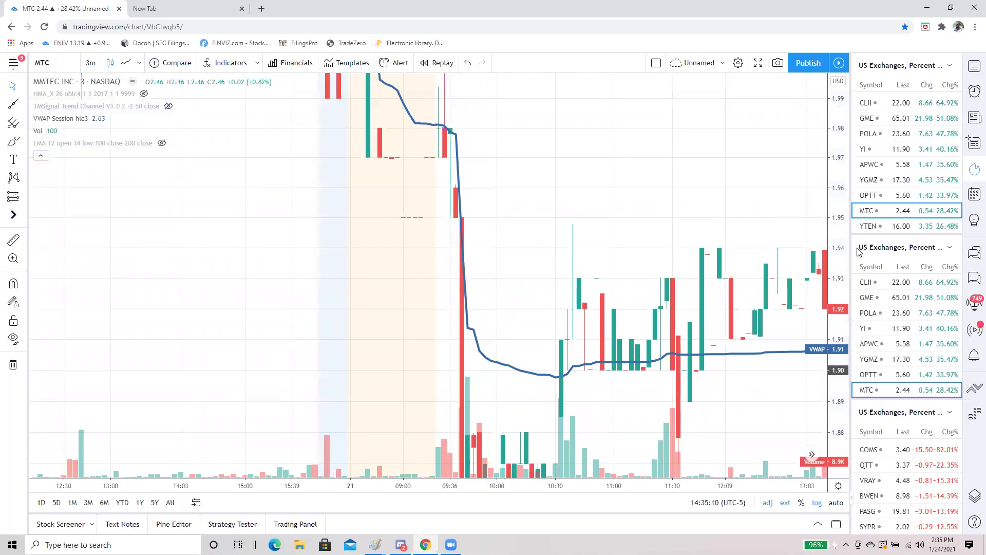
{"action": "scroll", "coordinate": [326, 192], "scroll_direction": "down", "scroll_amount": 5}
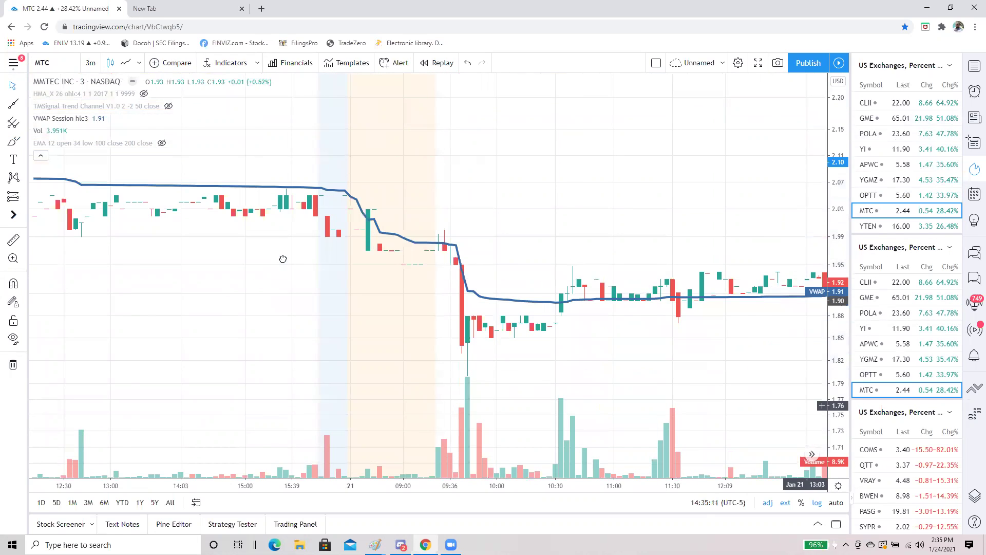
{"action": "scroll", "coordinate": [227, 220], "scroll_direction": "left", "scroll_amount": 5}
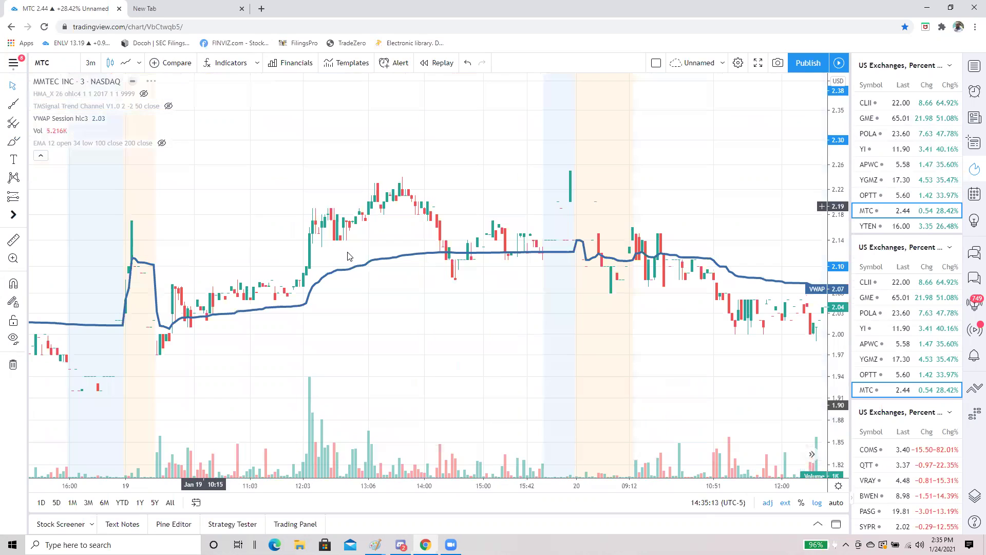
- Return to the BBIG chart and refit its price scale to review the decline after the 9.52 peak
{"action": "type", "text": "bbig"}
{"action": "key", "text": "Return"}
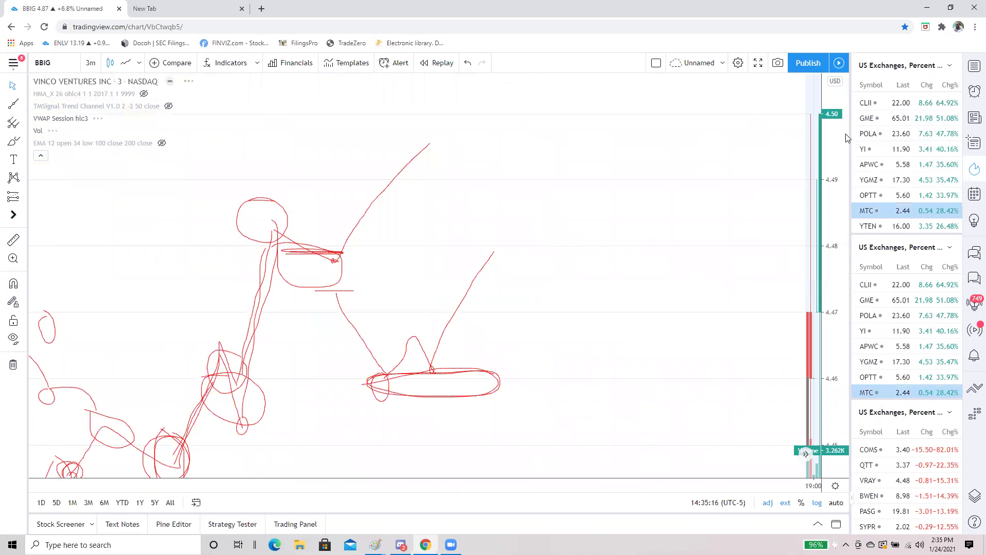
{"action": "mouse_move", "coordinate": [836, 144]}
{"action": "left_mouse_down"}
{"action": "mouse_move", "coordinate": [855, 211]}
{"action": "mouse_move", "coordinate": [840, 451]}
{"action": "left_mouse_up"}
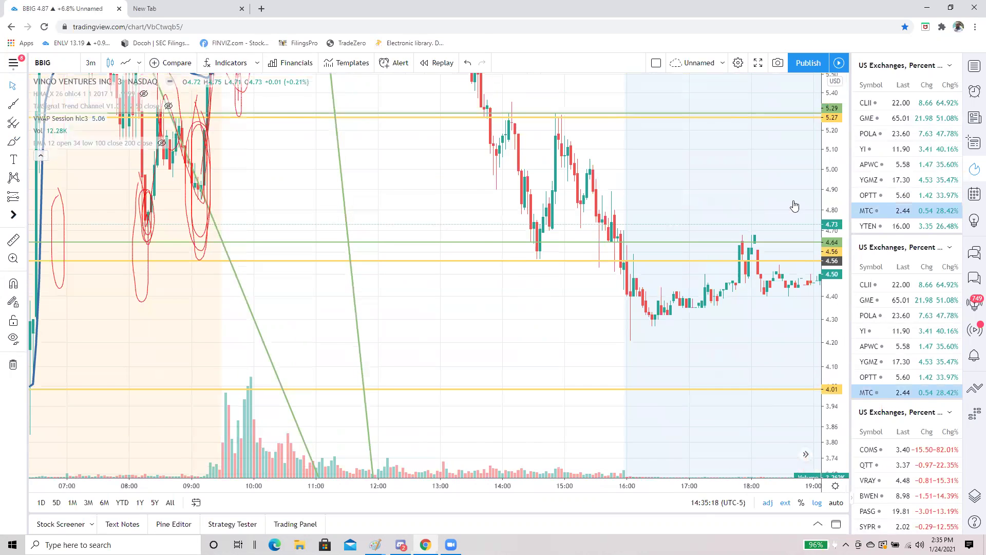
{"action": "double_click", "coordinate": [828, 210]}
{"action": "scroll", "coordinate": [449, 210], "scroll_direction": "up", "scroll_amount": 2}
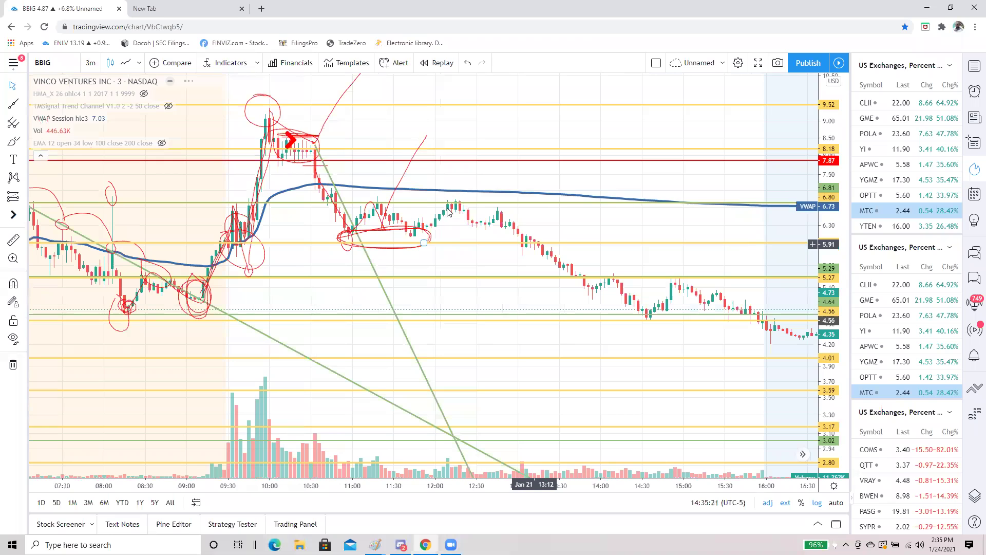
- Open the POLA chart from the gainers list and examine its January 21 move relative to VWAP
{"action": "left_click", "coordinate": [880, 134]}
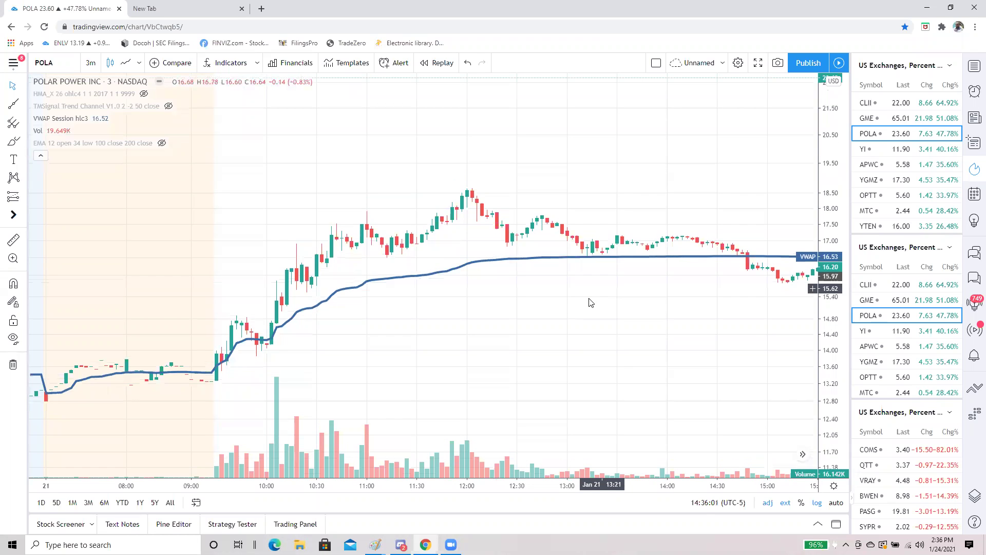
{"action": "scroll", "coordinate": [591, 303], "scroll_direction": "down", "scroll_amount": 3}
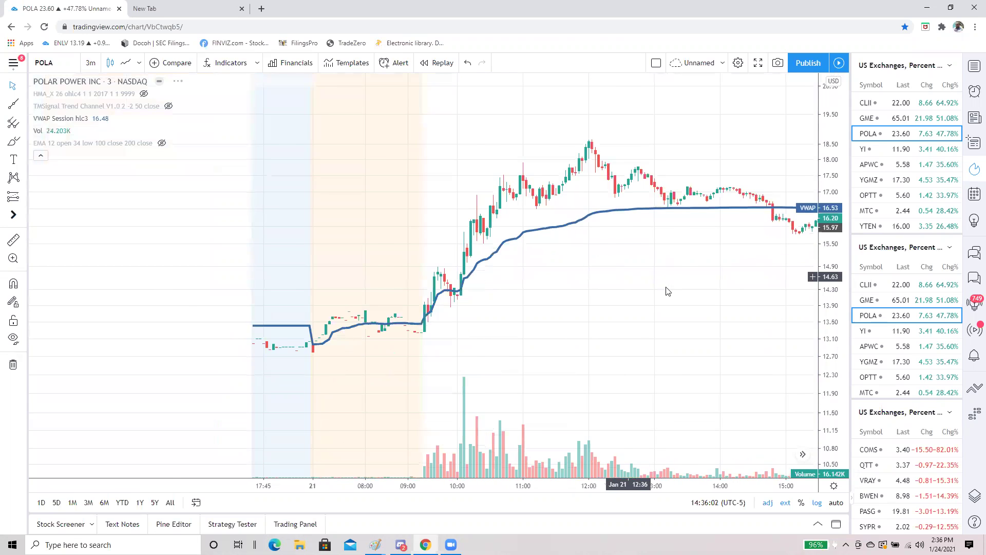
{"action": "scroll", "coordinate": [666, 291], "scroll_direction": "down", "scroll_amount": 2}
{"action": "scroll", "coordinate": [516, 359], "scroll_direction": "right", "scroll_amount": 5}
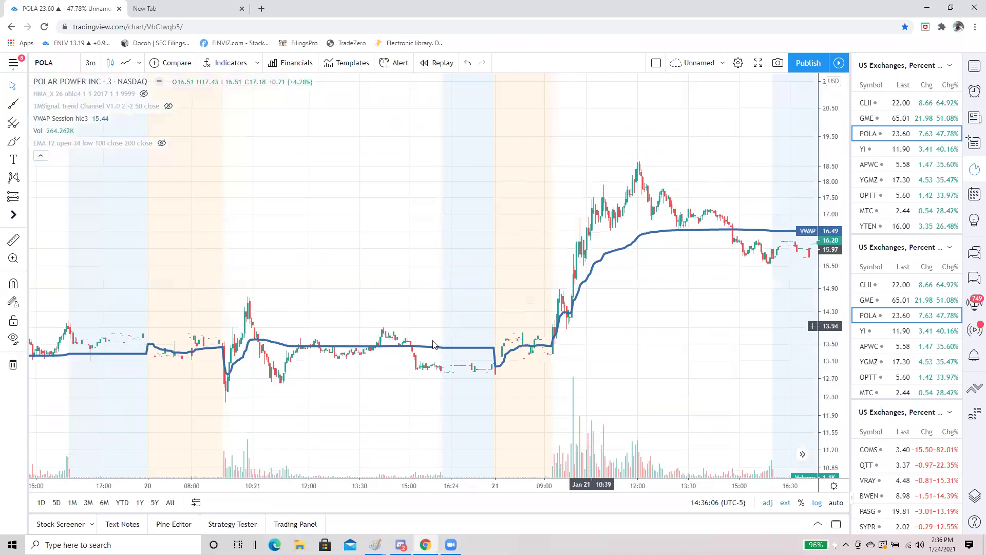
{"action": "scroll", "coordinate": [549, 329], "scroll_direction": "up", "scroll_amount": 2}
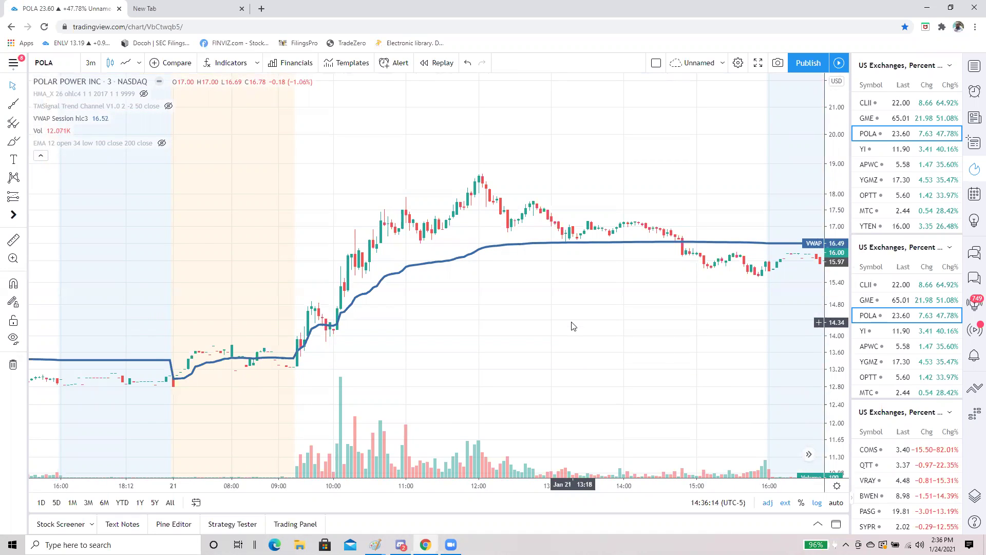
- Draw a nearly level ray on the POLA chart from the January 21 09:36 high at about 14.78
{"action": "left_click", "coordinate": [13, 104]}
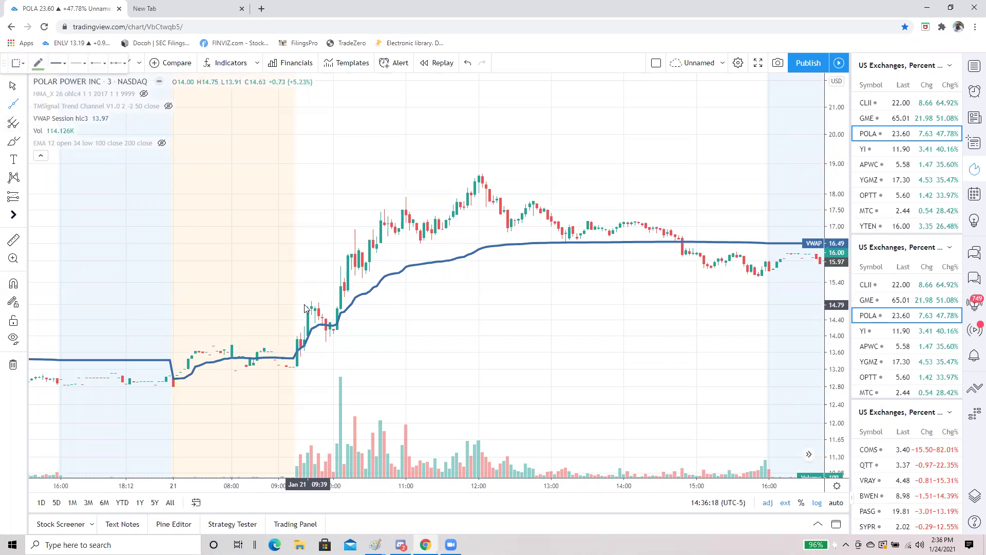
{"action": "left_click", "coordinate": [257, 327]}
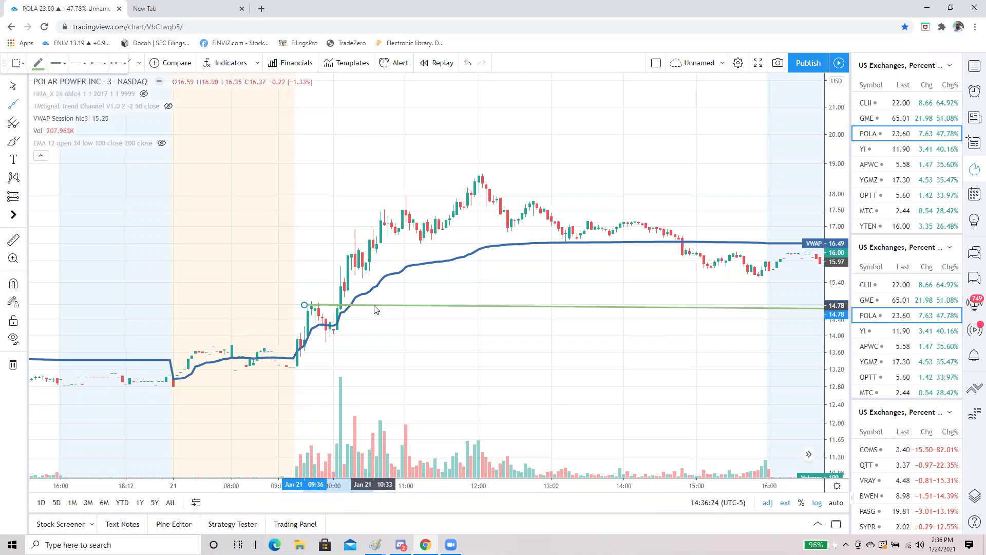
{"action": "left_click", "coordinate": [374, 308]}
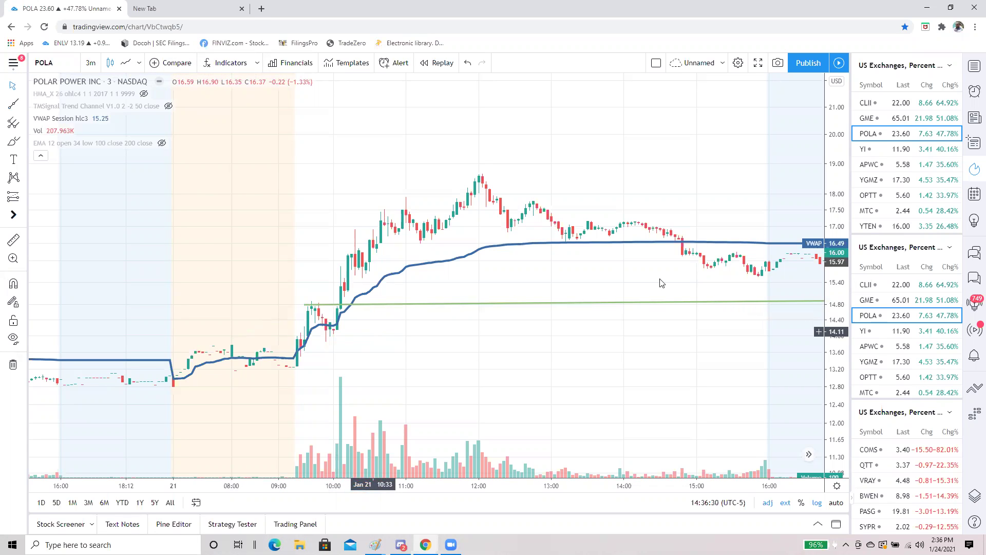
- Open the OPTT chart from the gainers list and examine its January 21 premarket and opening price action around VWAP
{"action": "left_click", "coordinate": [863, 197]}
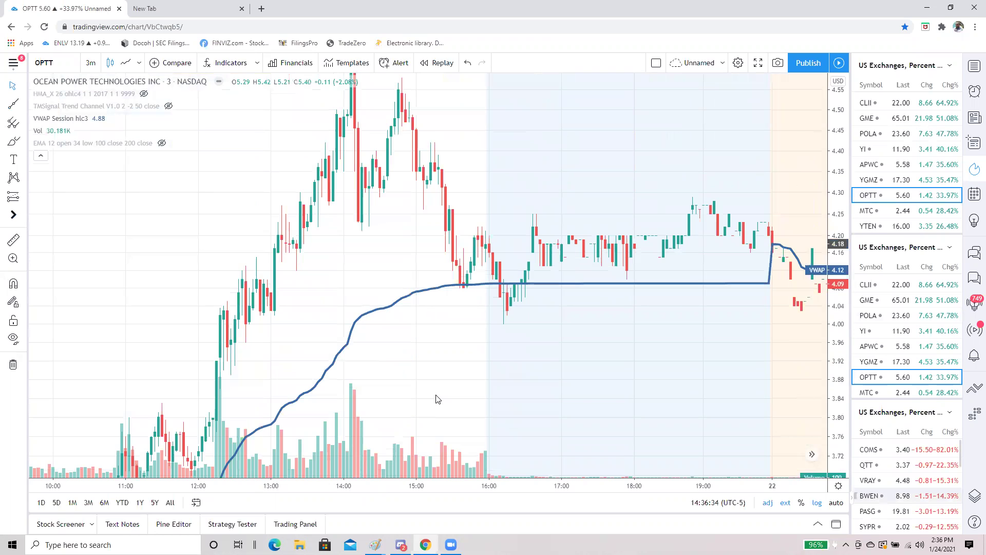
{"action": "scroll", "coordinate": [437, 399], "scroll_direction": "up", "scroll_amount": 2}
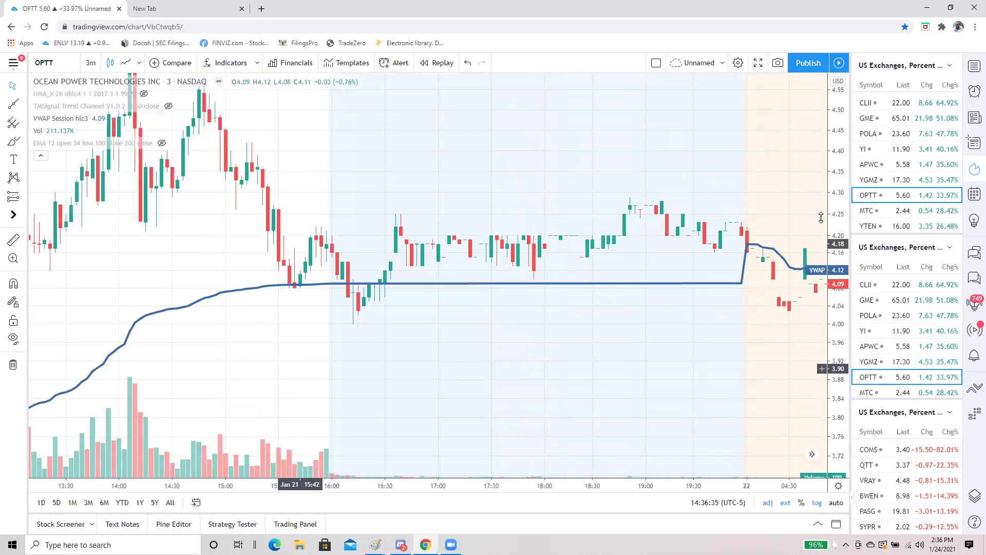
{"action": "scroll", "coordinate": [449, 401], "scroll_direction": "up", "scroll_amount": 2}
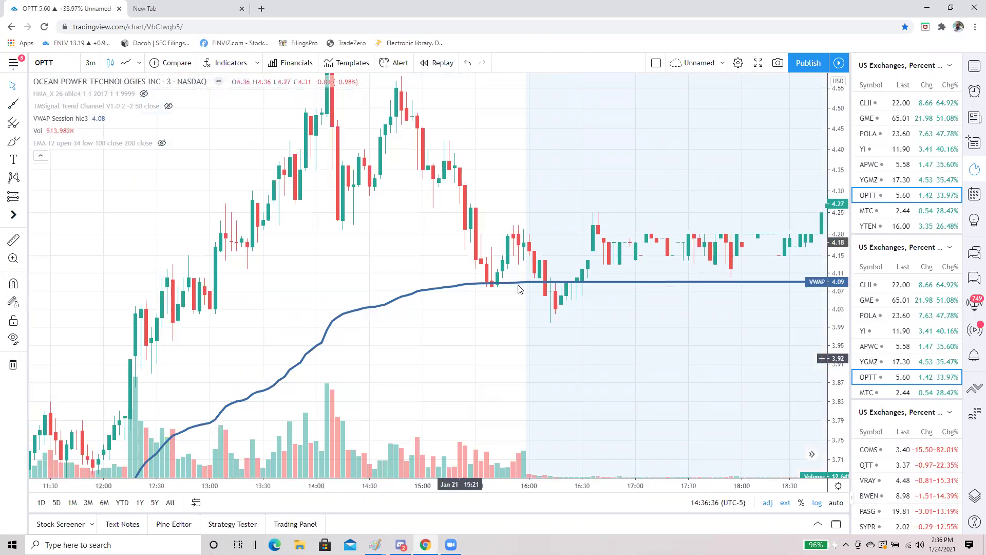
{"action": "left_click_drag", "start_coordinate": [422, 335], "coordinate": [704, 271]}
{"action": "scroll", "coordinate": [295, 288], "scroll_direction": "left", "scroll_amount": 3}
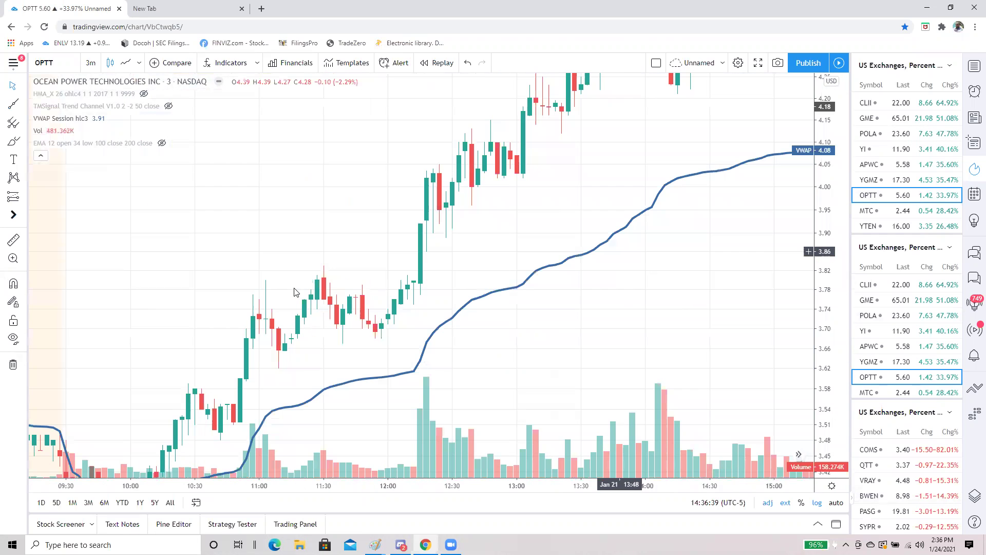
{"action": "scroll", "coordinate": [442, 347], "scroll_direction": "left", "scroll_amount": 6}
{"action": "scroll", "coordinate": [214, 169], "scroll_direction": "down", "scroll_amount": 4}
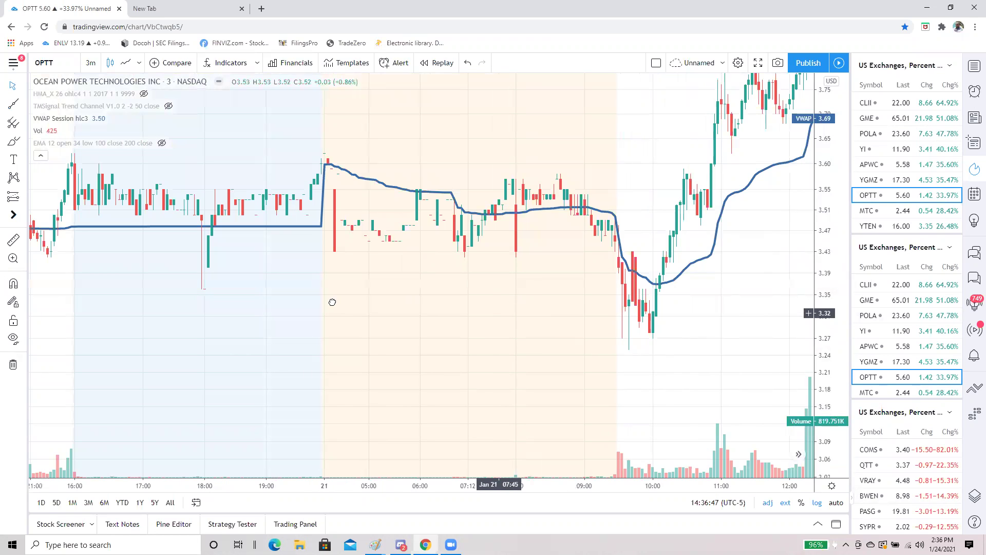
{"action": "scroll", "coordinate": [524, 318], "scroll_direction": "right", "scroll_amount": 2}
{"action": "scroll", "coordinate": [566, 313], "scroll_direction": "right", "scroll_amount": 3}
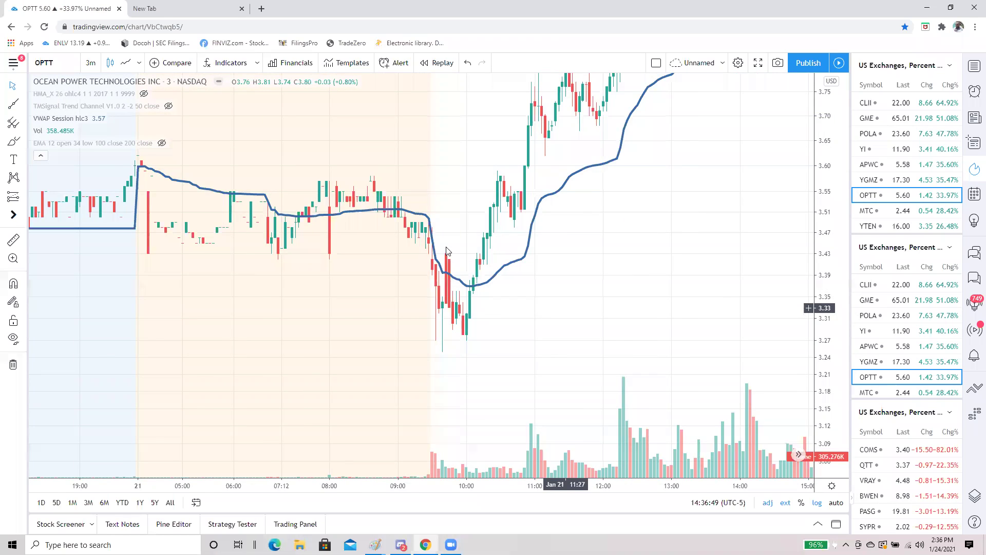
{"action": "scroll", "coordinate": [446, 251], "scroll_direction": "down", "scroll_amount": 2}
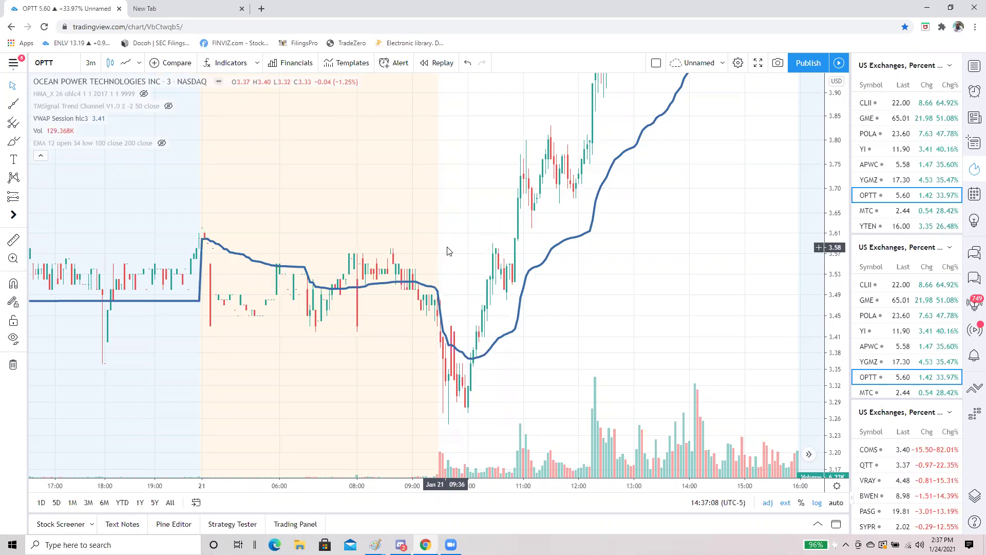
- Open the QTT chart from the losers list, bring January 21 into view, and remove all its existing drawings
{"action": "left_click", "coordinate": [906, 464]}
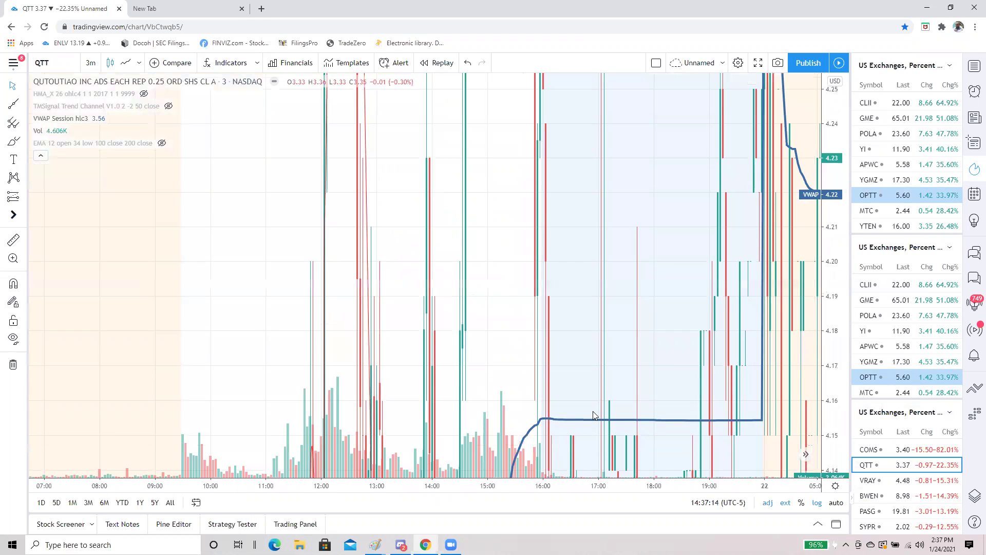
{"action": "scroll", "coordinate": [586, 313], "scroll_direction": "down", "scroll_amount": 2}
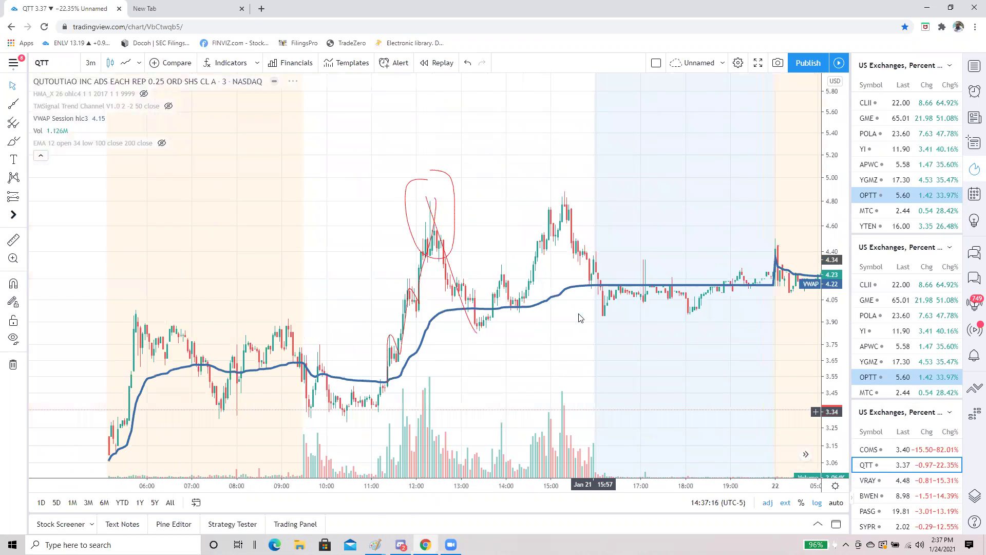
{"action": "scroll", "coordinate": [578, 317], "scroll_direction": "left", "scroll_amount": 3}
{"action": "scroll", "coordinate": [524, 333], "scroll_direction": "left", "scroll_amount": 1}
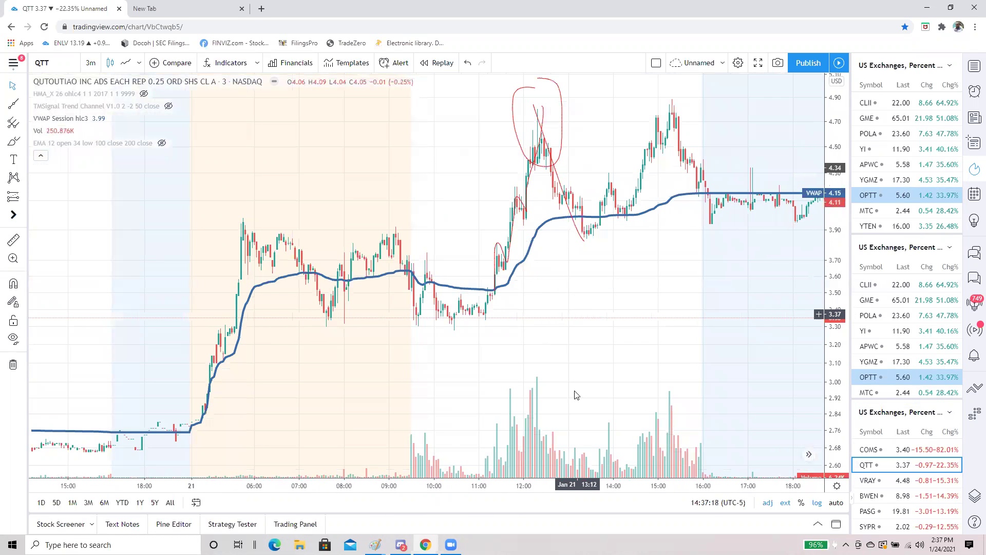
{"action": "right_click", "coordinate": [589, 333]}
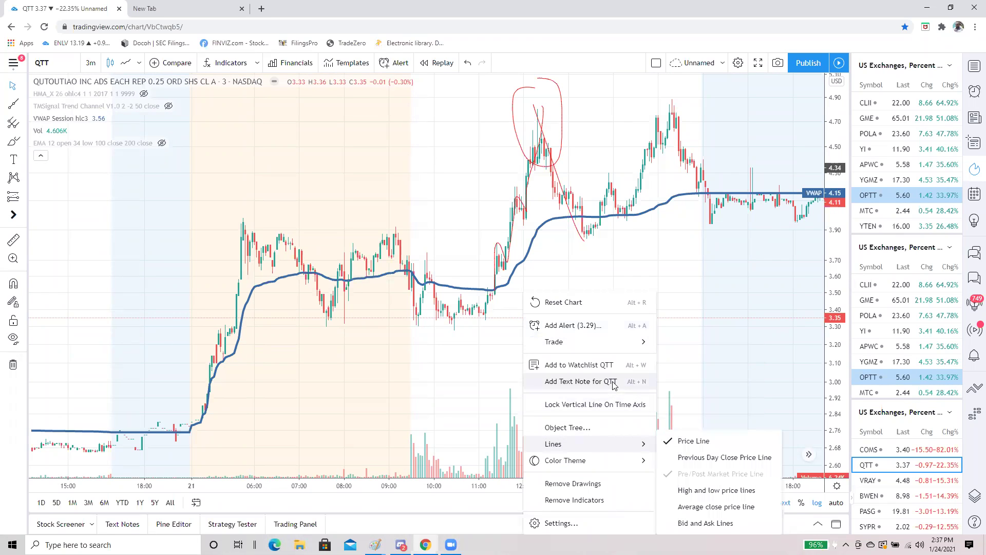
{"action": "left_click", "coordinate": [572, 482]}
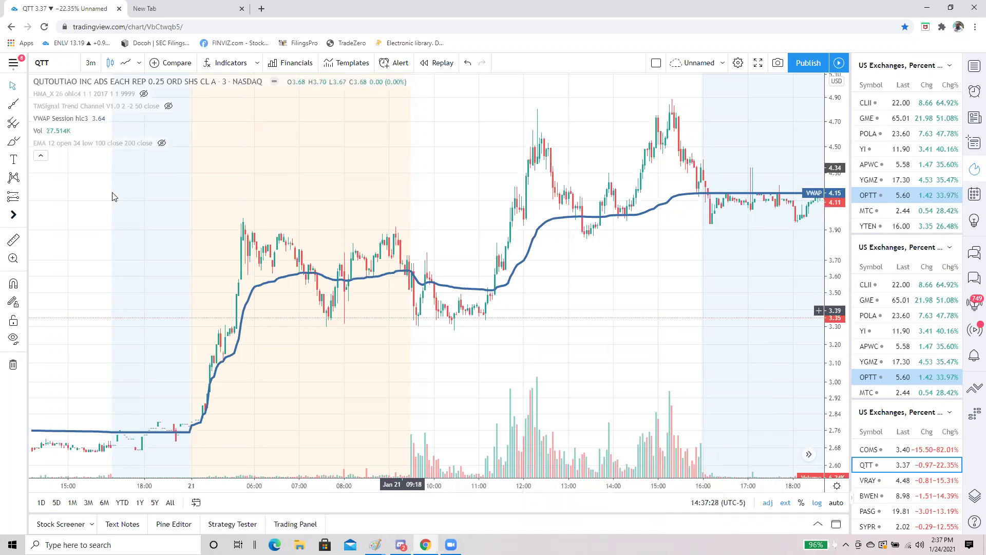
- Draw horizontal rays on the QTT chart at 3.95 from the 05:45 high, at 3.49, and at 3.30
{"action": "left_click", "coordinate": [13, 104]}
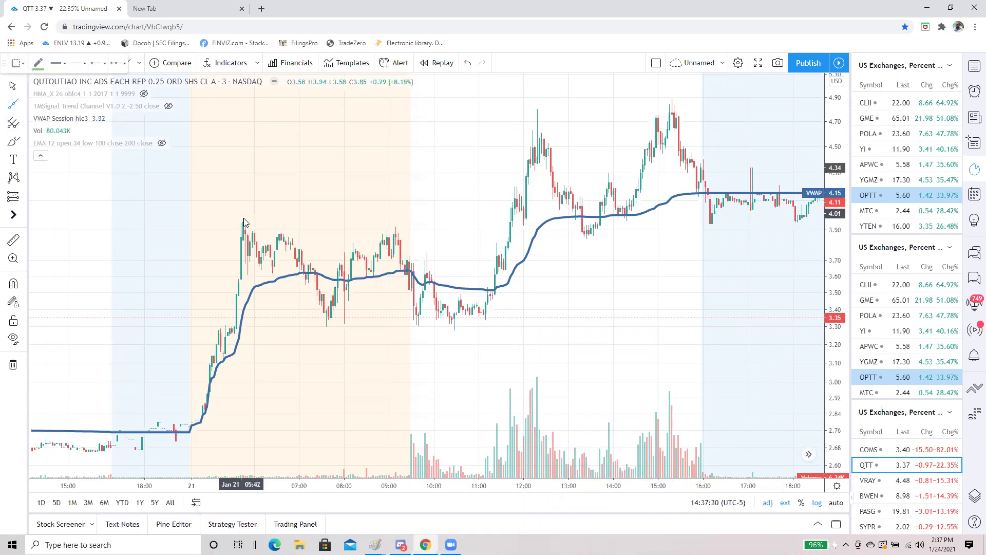
{"action": "left_click", "coordinate": [23, 105]}
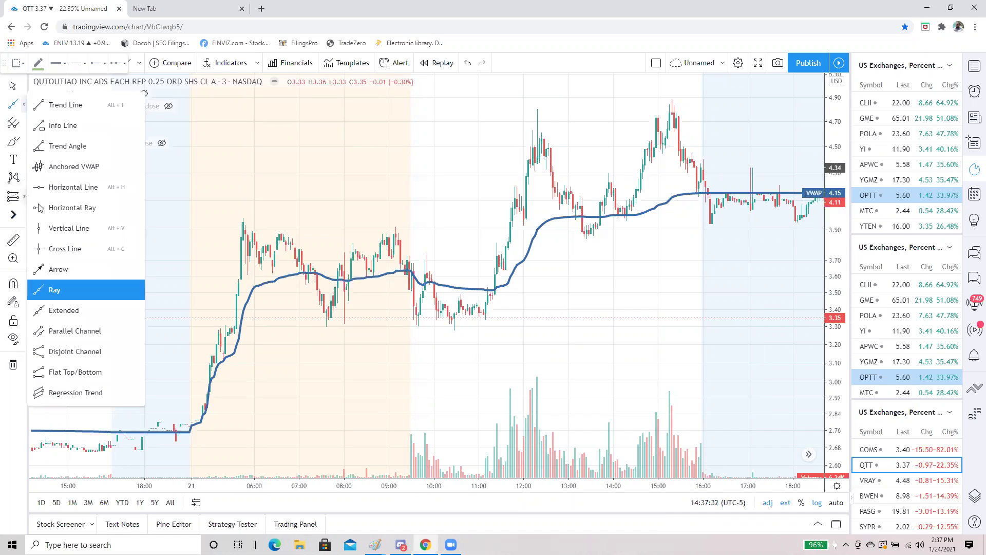
{"action": "left_click", "coordinate": [49, 212]}
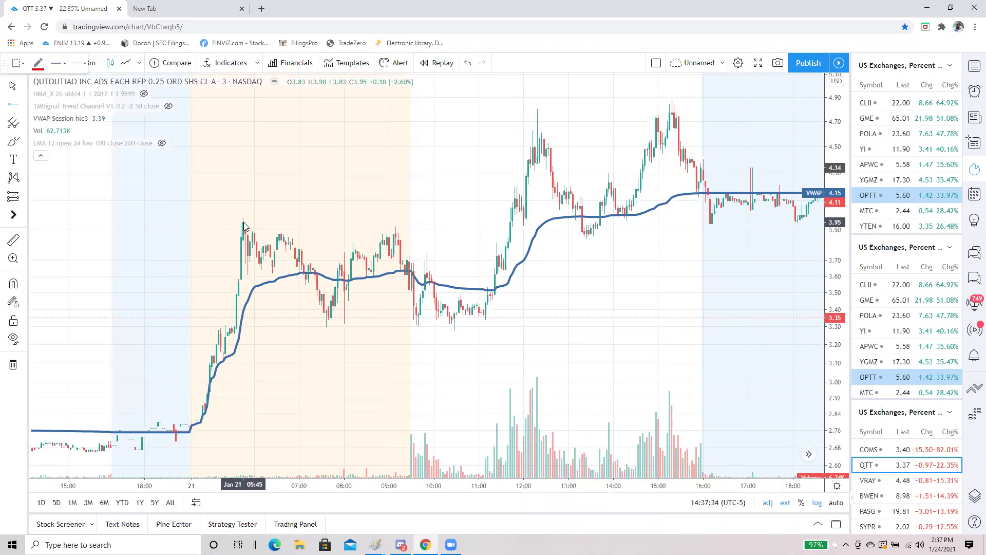
{"action": "left_click", "coordinate": [244, 221]}
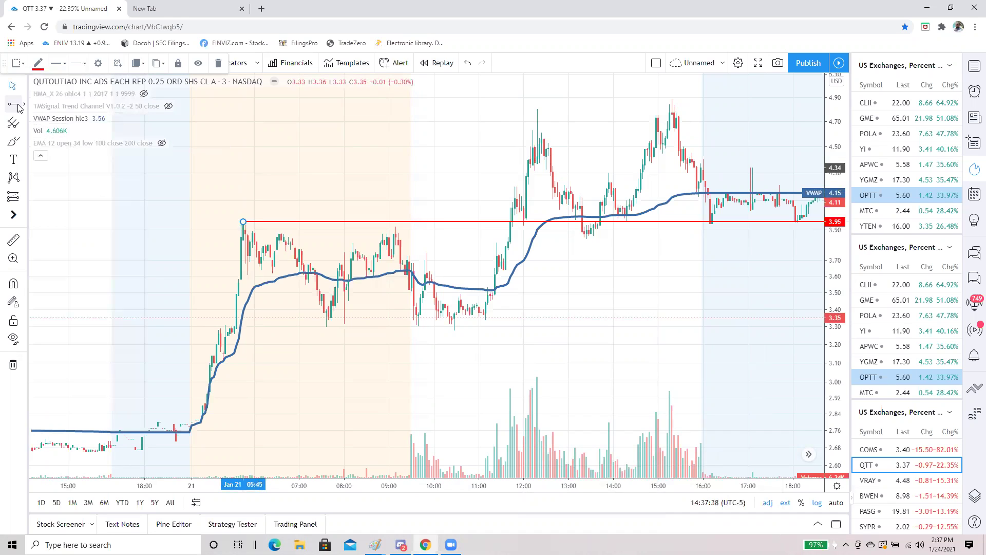
{"action": "left_click", "coordinate": [236, 294]}
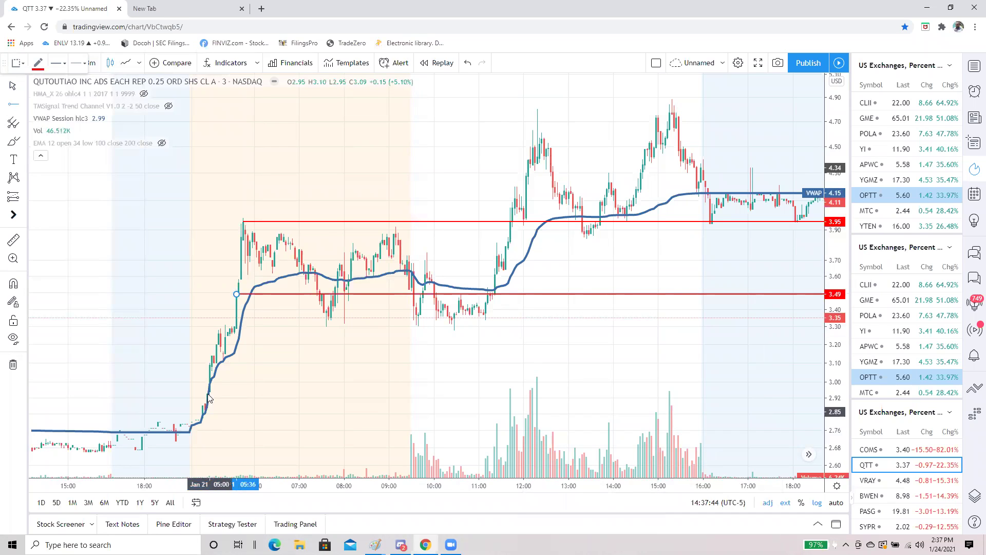
{"action": "left_click", "coordinate": [217, 327]}
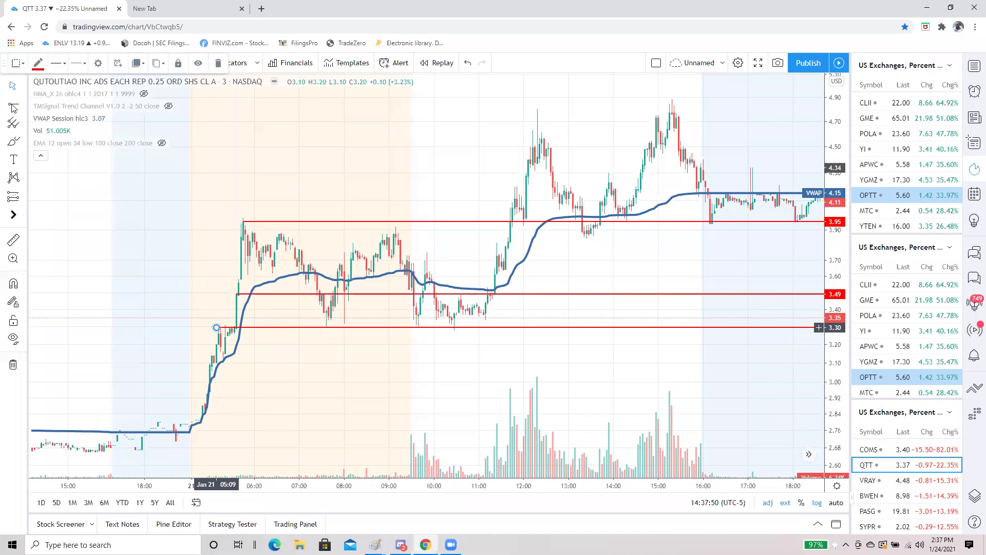
{"action": "left_click", "coordinate": [14, 108]}
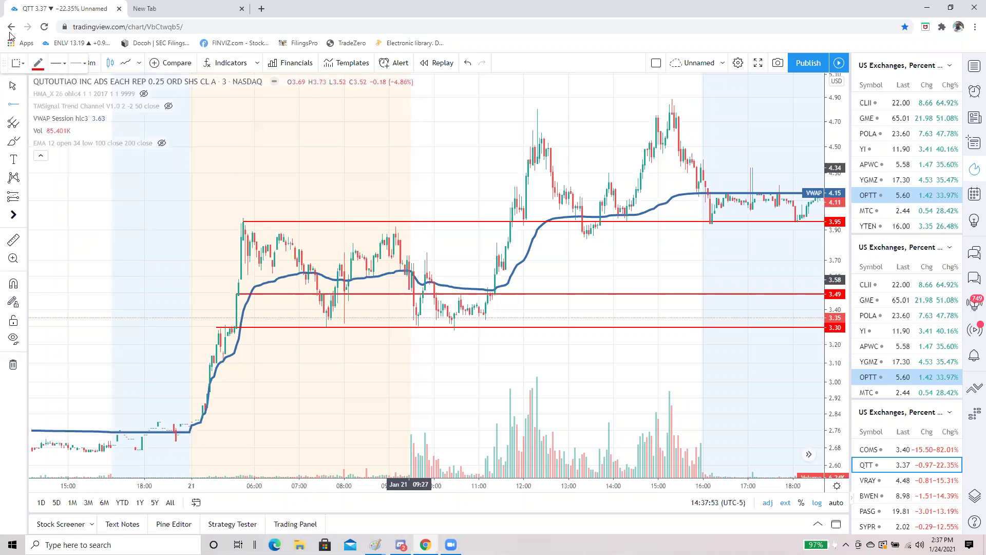
- Brush circles around the QTT lows near the 3.30 line at about 07:45, 09:40, 10:25 and 11:10
{"action": "scroll", "coordinate": [450, 339], "scroll_direction": "up", "scroll_amount": 2}
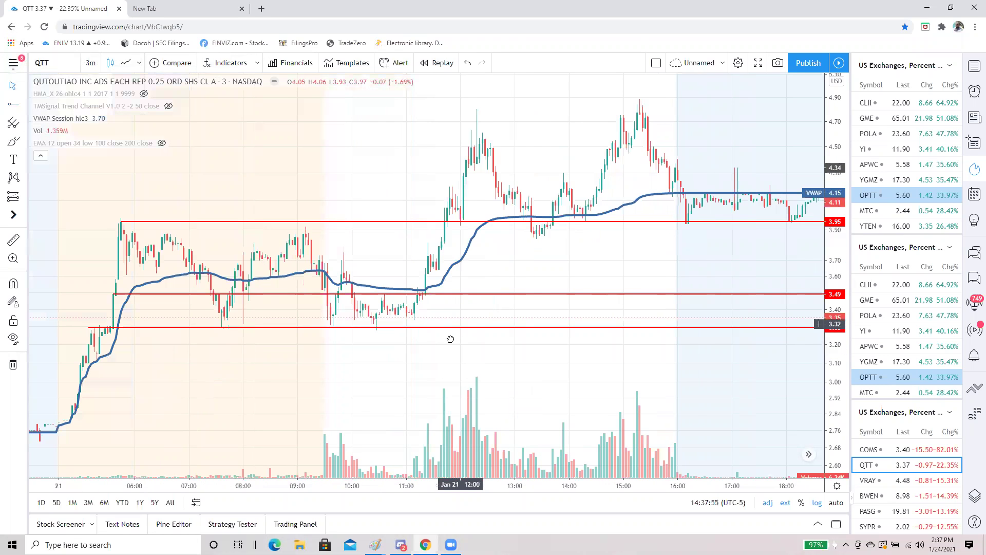
{"action": "scroll", "coordinate": [319, 337], "scroll_direction": "up", "scroll_amount": 3}
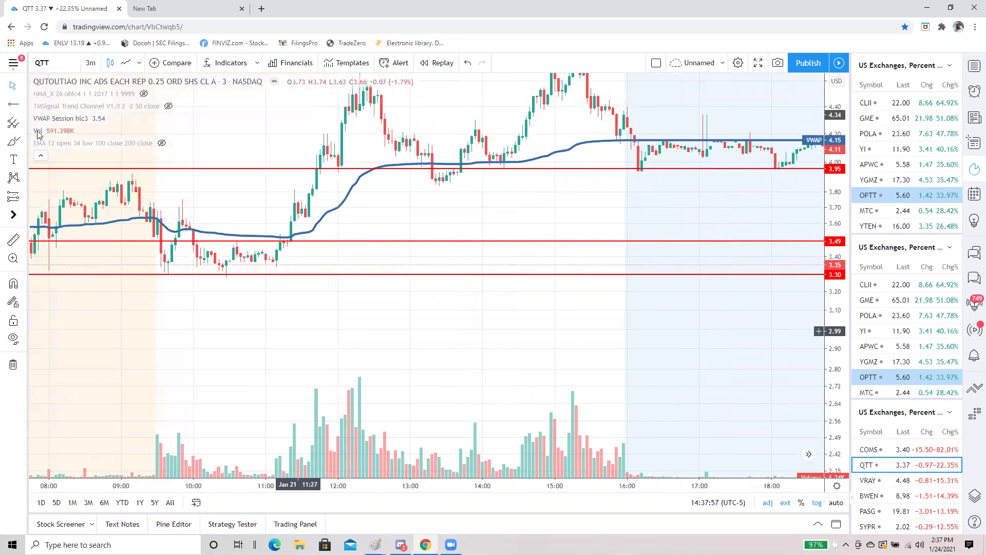
{"action": "left_click_drag", "start_coordinate": [25, 108], "coordinate": [308, 248]}
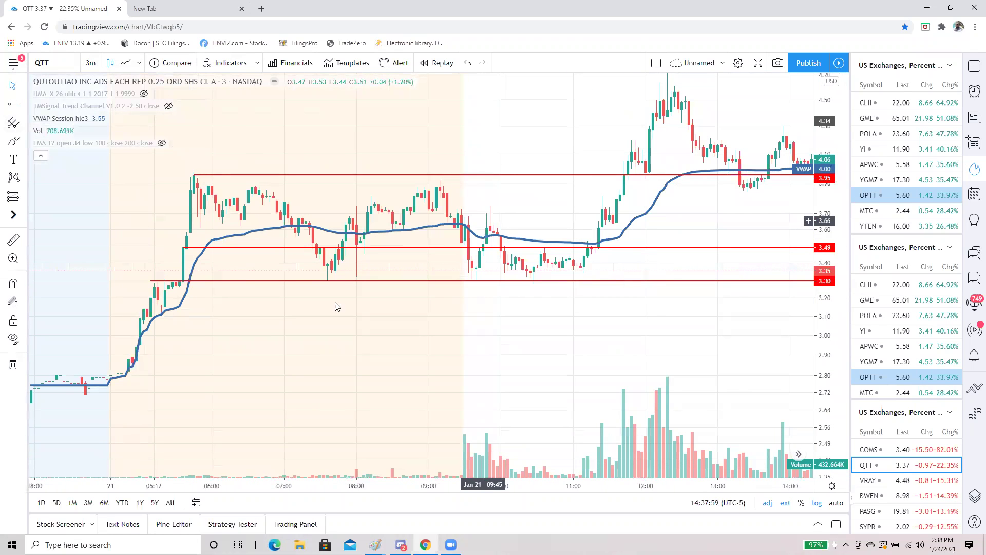
{"action": "left_click", "coordinate": [13, 140]}
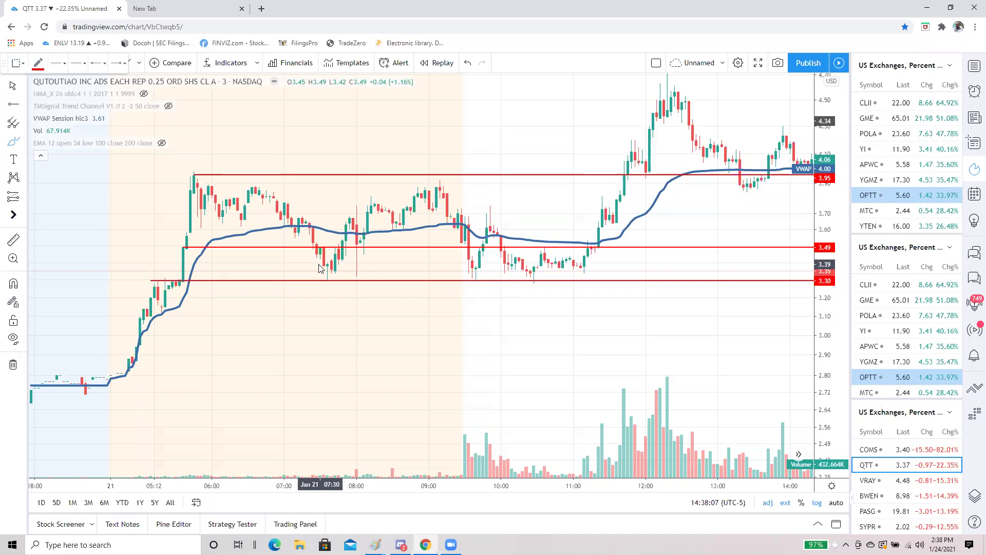
{"action": "mouse_move", "coordinate": [325, 276]}
{"action": "left_mouse_down"}
{"action": "mouse_move", "coordinate": [331, 263]}
{"action": "mouse_move", "coordinate": [352, 282]}
{"action": "mouse_move", "coordinate": [334, 299]}
{"action": "mouse_move", "coordinate": [306, 265]}
{"action": "left_mouse_up"}
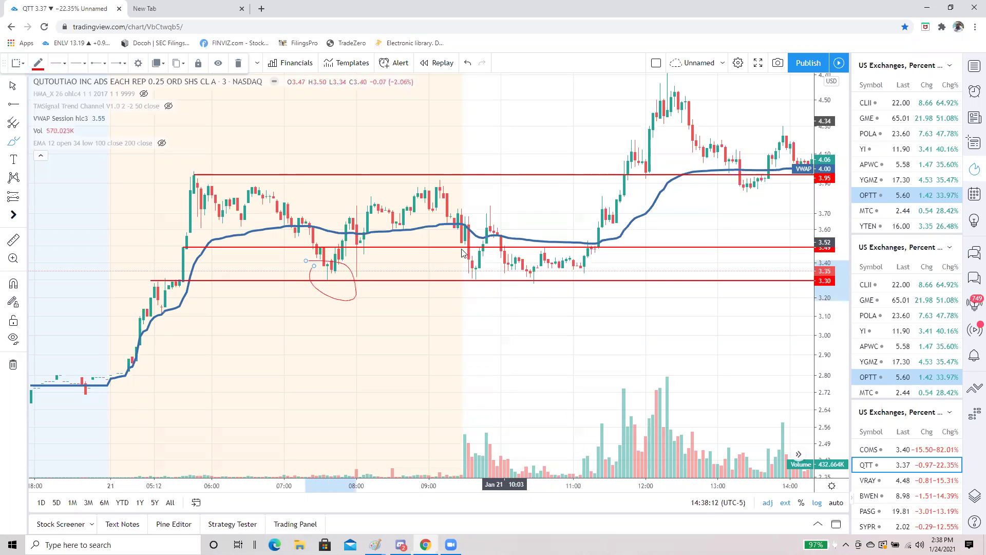
{"action": "scroll", "coordinate": [429, 341], "scroll_direction": "up", "scroll_amount": 1}
{"action": "scroll", "coordinate": [429, 342], "scroll_direction": "up", "scroll_amount": 1}
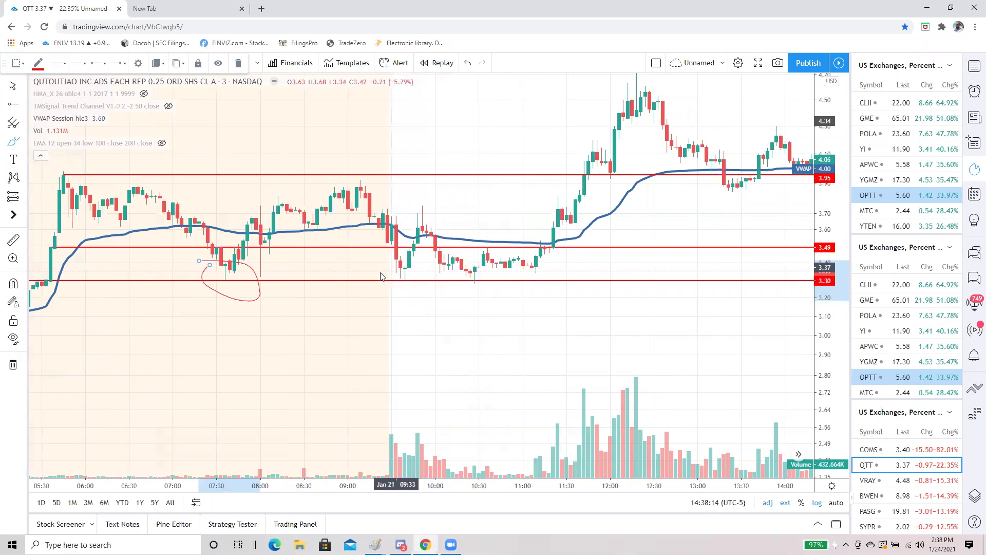
{"action": "left_click_drag", "start_coordinate": [390, 267], "coordinate": [414, 269]}
{"action": "mouse_move", "coordinate": [488, 281]}
{"action": "left_mouse_down"}
{"action": "mouse_move", "coordinate": [453, 278]}
{"action": "mouse_move", "coordinate": [480, 290]}
{"action": "mouse_move", "coordinate": [482, 273]}
{"action": "left_mouse_up"}
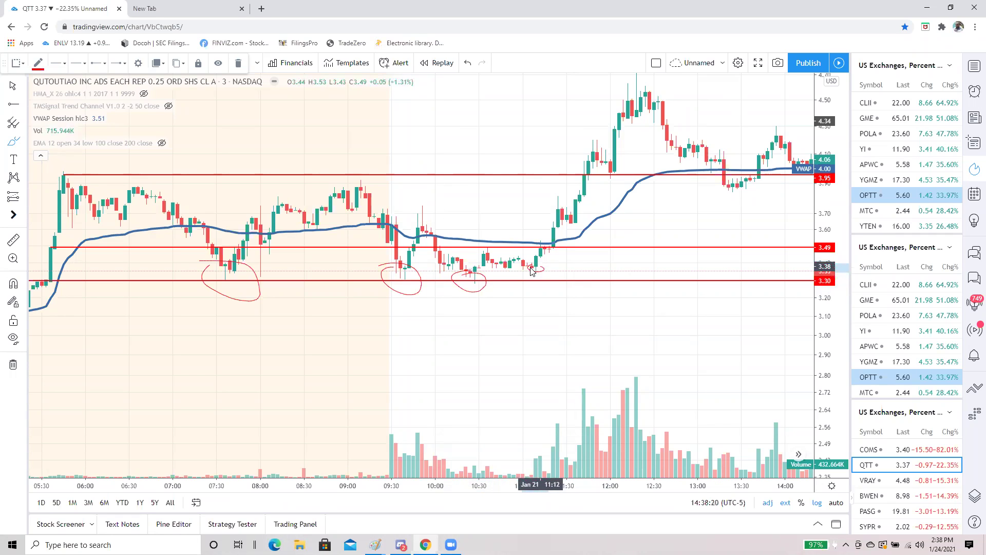
- Brush the QTT rise from the 11:10 low through its pullbacks to about 12:10, circling the break above VWAP
{"action": "mouse_move", "coordinate": [528, 264]}
{"action": "left_mouse_down"}
{"action": "mouse_move", "coordinate": [543, 267]}
{"action": "mouse_move", "coordinate": [549, 251]}
{"action": "left_mouse_up"}
{"action": "left_click_drag", "start_coordinate": [563, 216], "coordinate": [558, 205]}
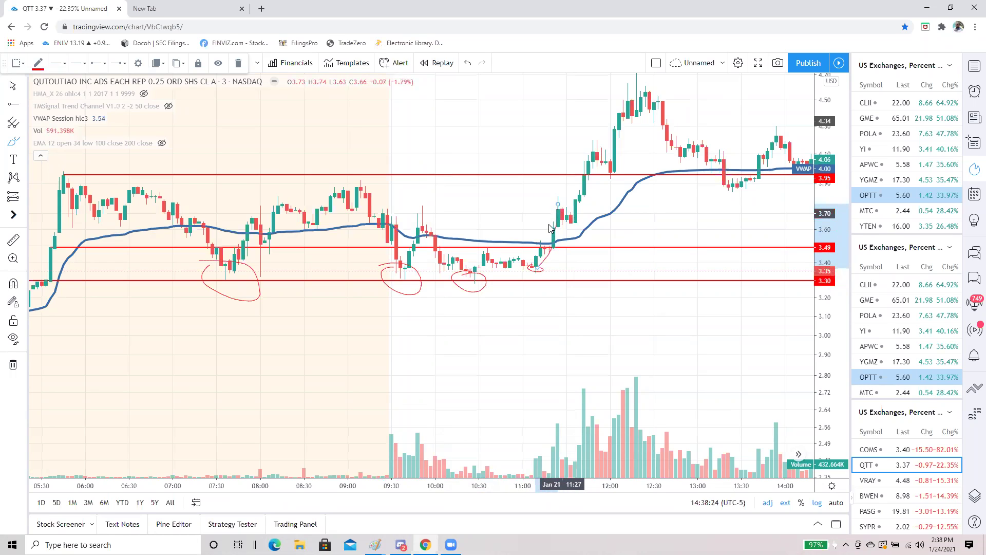
{"action": "mouse_move", "coordinate": [534, 239]}
{"action": "left_mouse_down"}
{"action": "mouse_move", "coordinate": [565, 249]}
{"action": "mouse_move", "coordinate": [561, 231]}
{"action": "mouse_move", "coordinate": [542, 227]}
{"action": "left_mouse_up"}
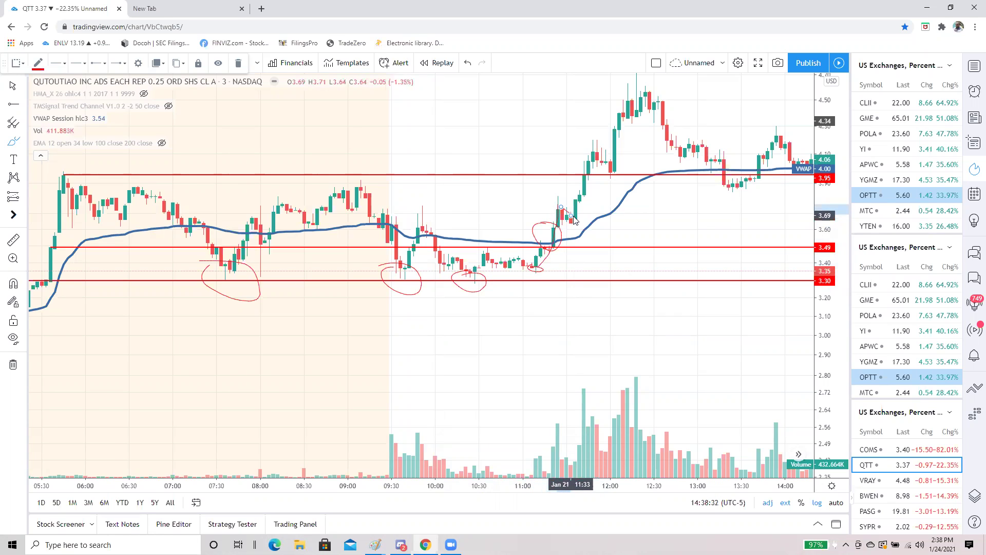
{"action": "mouse_move", "coordinate": [597, 150]}
{"action": "left_mouse_down"}
{"action": "mouse_move", "coordinate": [607, 173]}
{"action": "mouse_move", "coordinate": [627, 99]}
{"action": "left_mouse_up"}
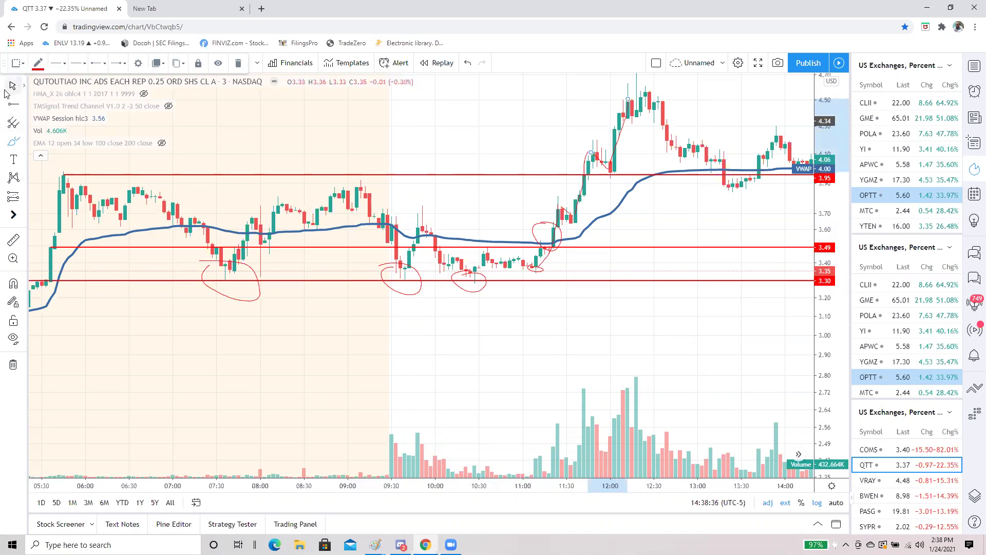
{"action": "left_click", "coordinate": [550, 362]}
- Examine the QTT breakout above VWAP and the price action around the 3.95 line up close
{"action": "scroll", "coordinate": [542, 312], "scroll_direction": "down", "scroll_amount": 3}
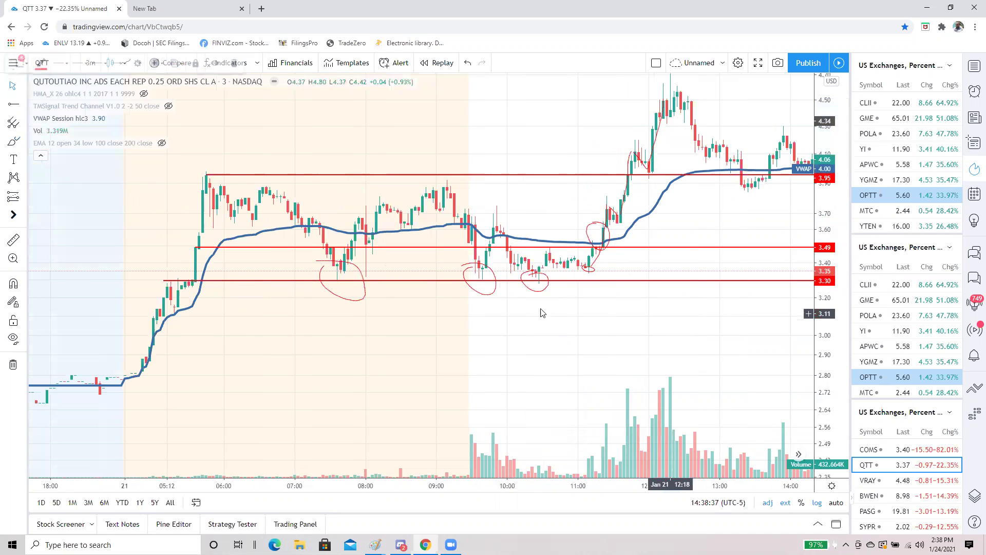
{"action": "left_click_drag", "start_coordinate": [446, 257], "coordinate": [375, 267]}
{"action": "scroll", "coordinate": [641, 231], "scroll_direction": "up", "scroll_amount": 3}
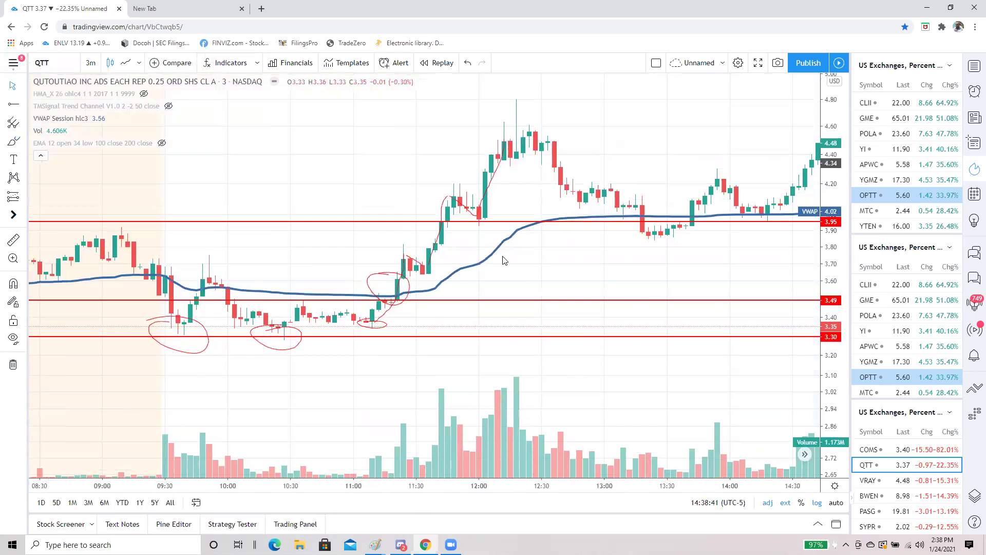
{"action": "scroll", "coordinate": [638, 381], "scroll_direction": "up", "scroll_amount": 2}
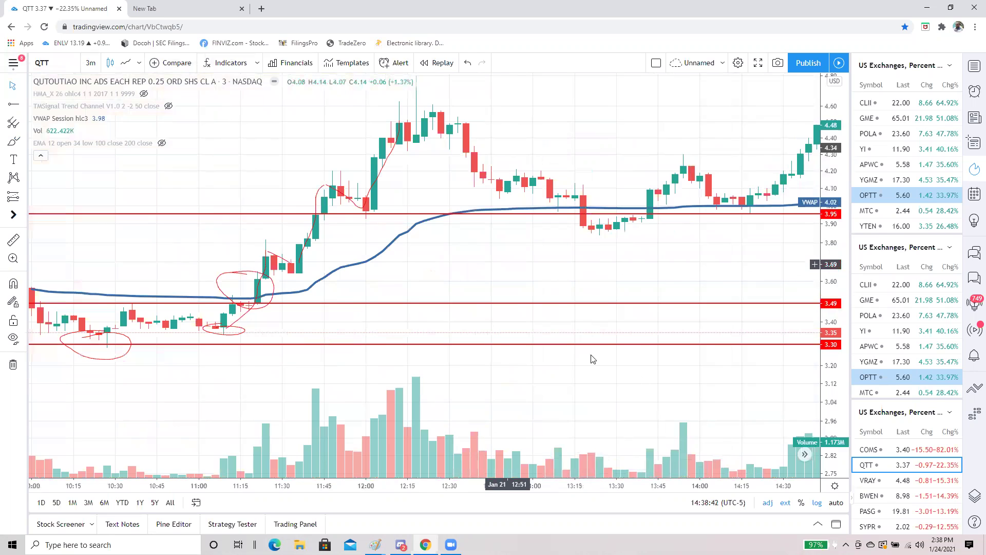
- Examine the QTT pullback from the midday peak to VWAP and the 3.95 line, and the circled lows and breakout before it
{"action": "scroll", "coordinate": [339, 247], "scroll_direction": "up", "scroll_amount": 2}
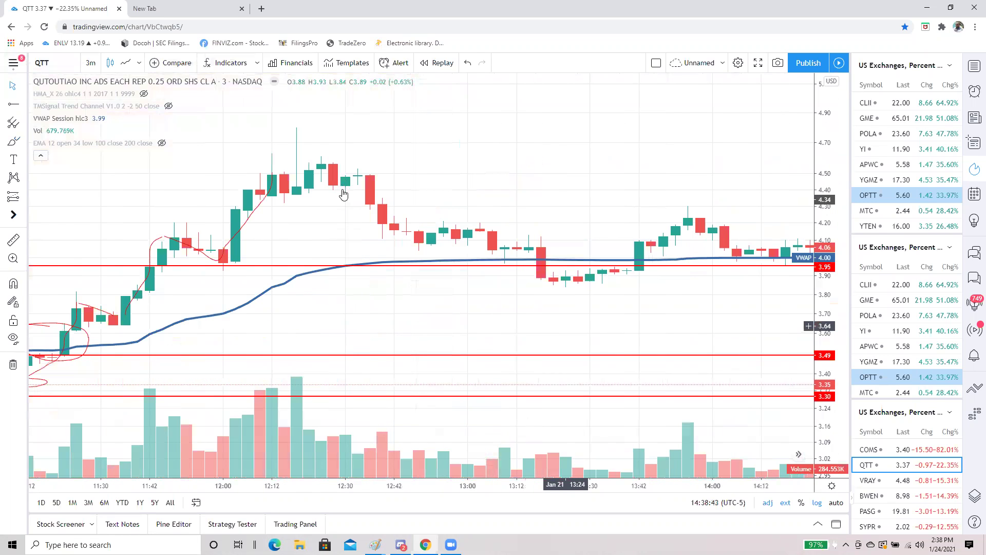
{"action": "scroll", "coordinate": [343, 251], "scroll_direction": "up", "scroll_amount": 2}
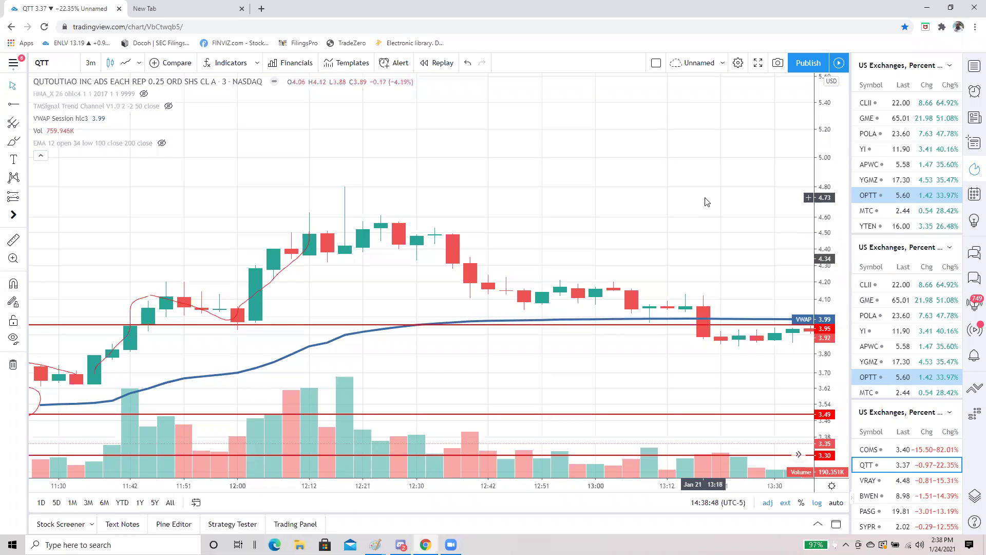
{"action": "scroll", "coordinate": [719, 195], "scroll_direction": "down", "scroll_amount": 2}
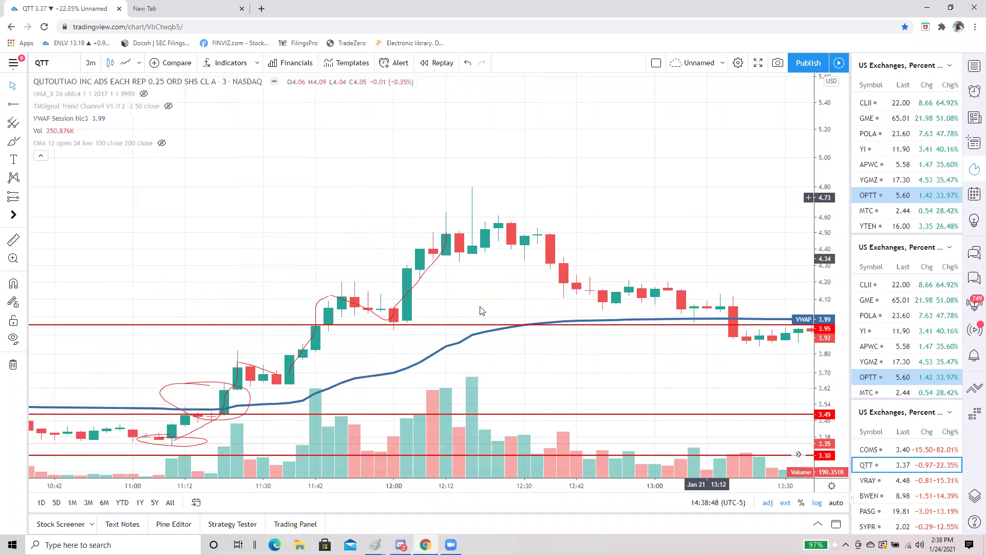
{"action": "scroll", "coordinate": [482, 319], "scroll_direction": "down", "scroll_amount": 2}
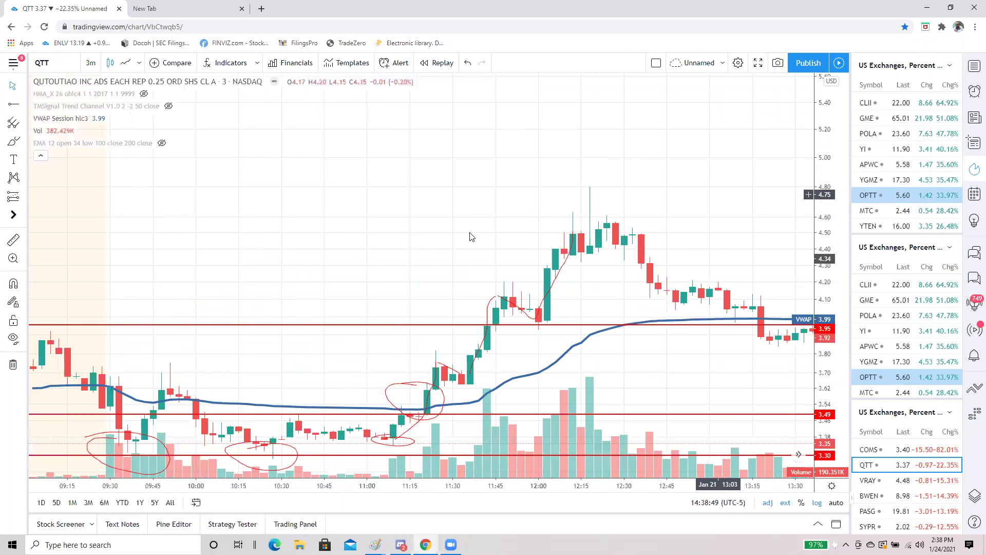
{"action": "scroll", "coordinate": [472, 237], "scroll_direction": "down", "scroll_amount": 1}
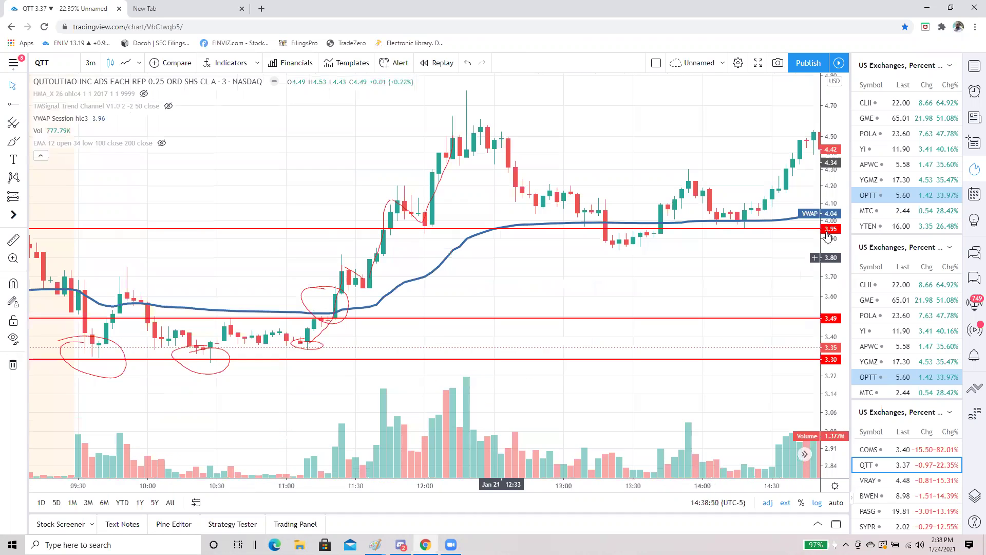
{"action": "left_click_drag", "start_coordinate": [814, 215], "coordinate": [820, 102]}
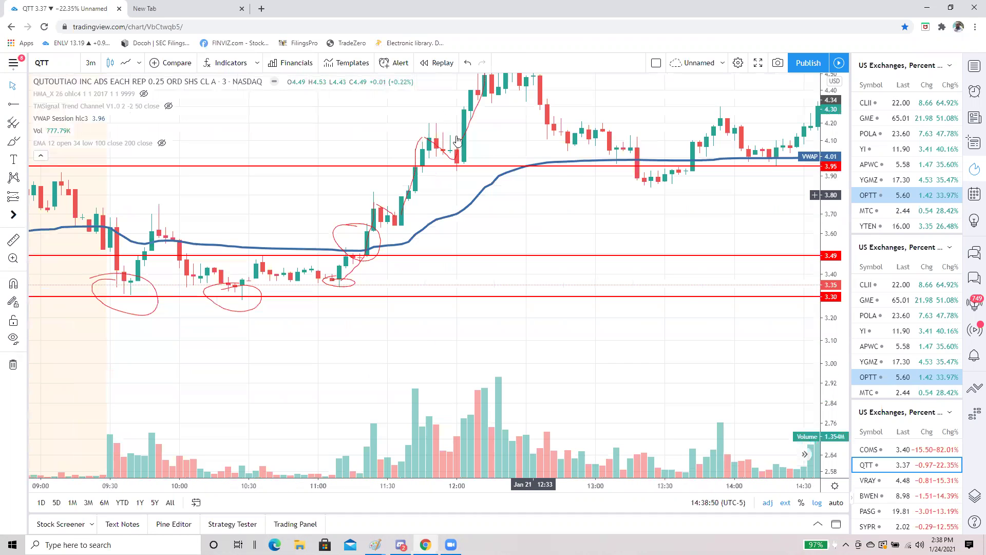
{"action": "scroll", "coordinate": [470, 157], "scroll_direction": "up", "scroll_amount": 1}
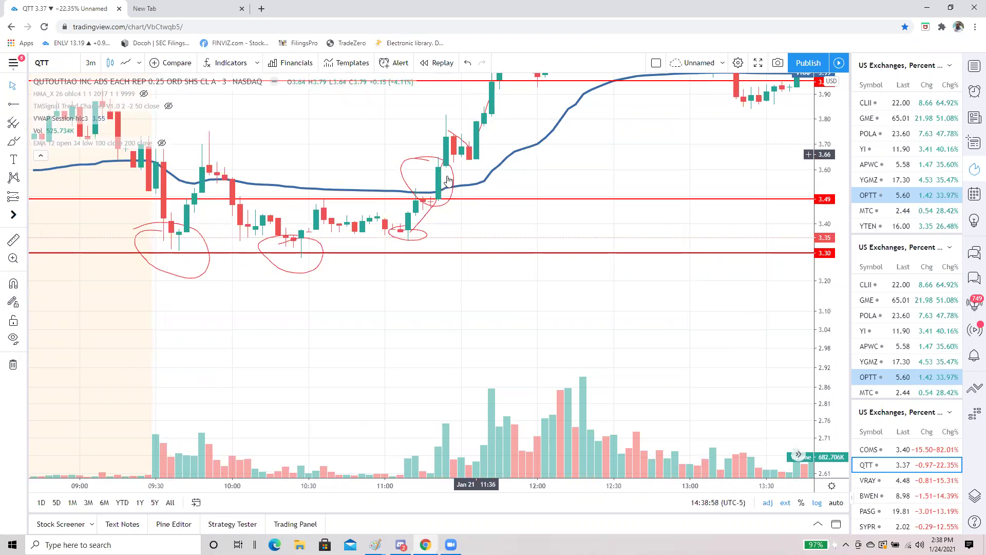
- With the Brush, circle the price peak between 12:00 and 12:30 and trace the decline from it to the low near 13:20
{"action": "scroll", "coordinate": [449, 174], "scroll_direction": "right", "scroll_amount": 2}
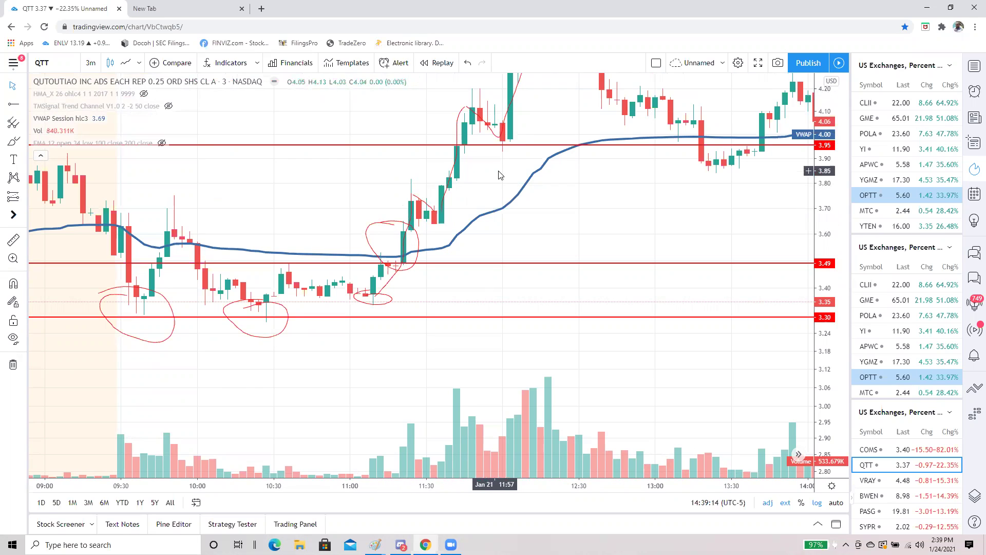
{"action": "scroll", "coordinate": [827, 284], "scroll_direction": "down", "scroll_amount": 2}
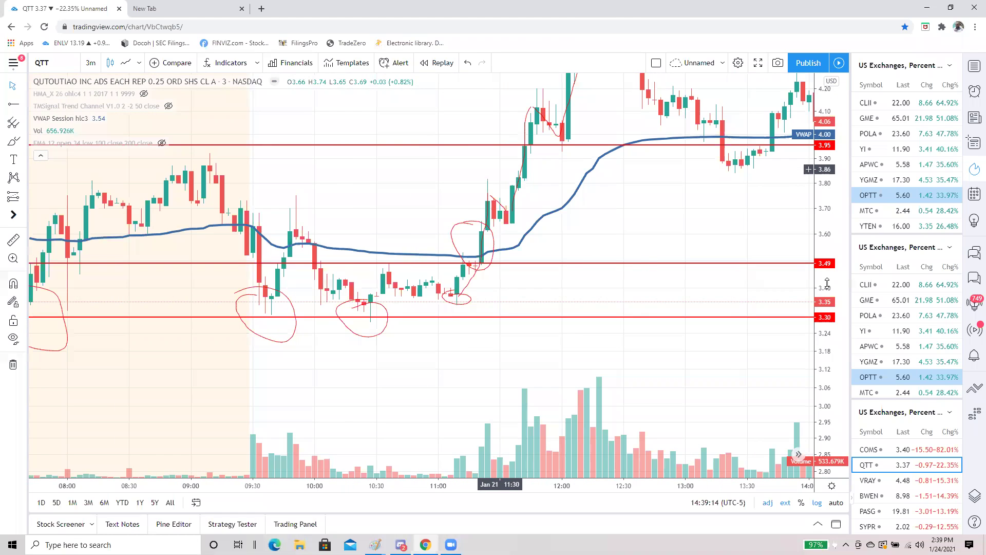
{"action": "scroll", "coordinate": [586, 244], "scroll_direction": "down", "scroll_amount": 3}
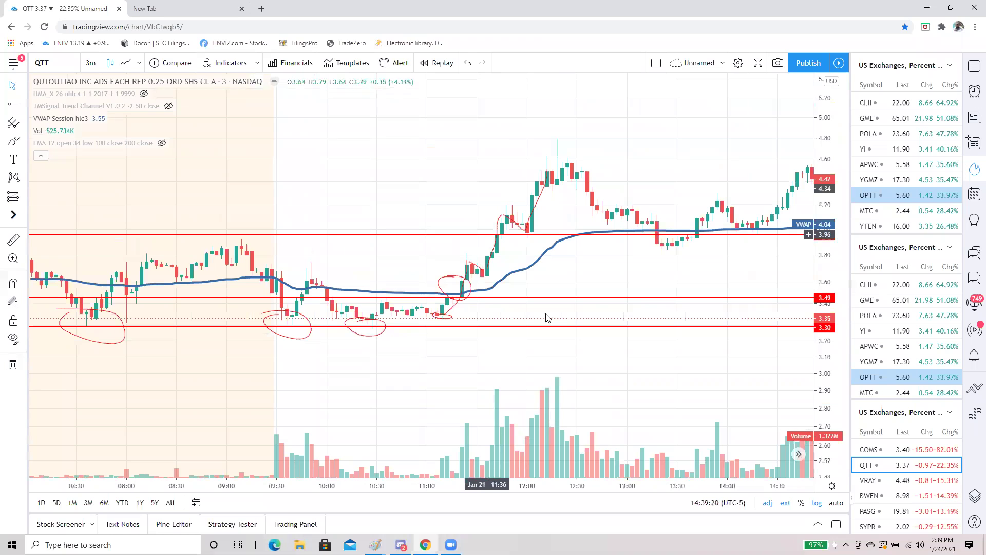
{"action": "scroll", "coordinate": [496, 281], "scroll_direction": "up", "scroll_amount": 2}
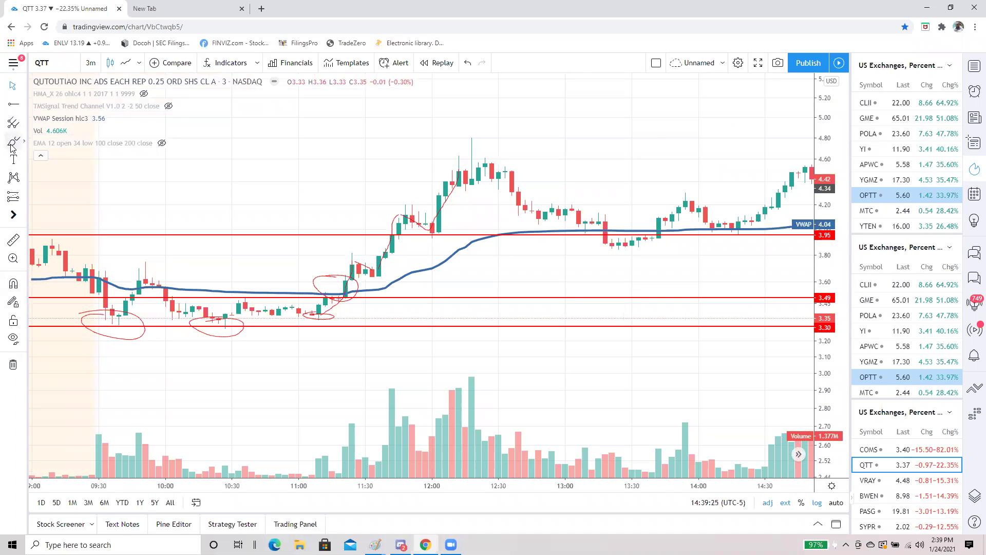
{"action": "left_click", "coordinate": [13, 144]}
{"action": "left_click_drag", "start_coordinate": [409, 121], "coordinate": [505, 135]}
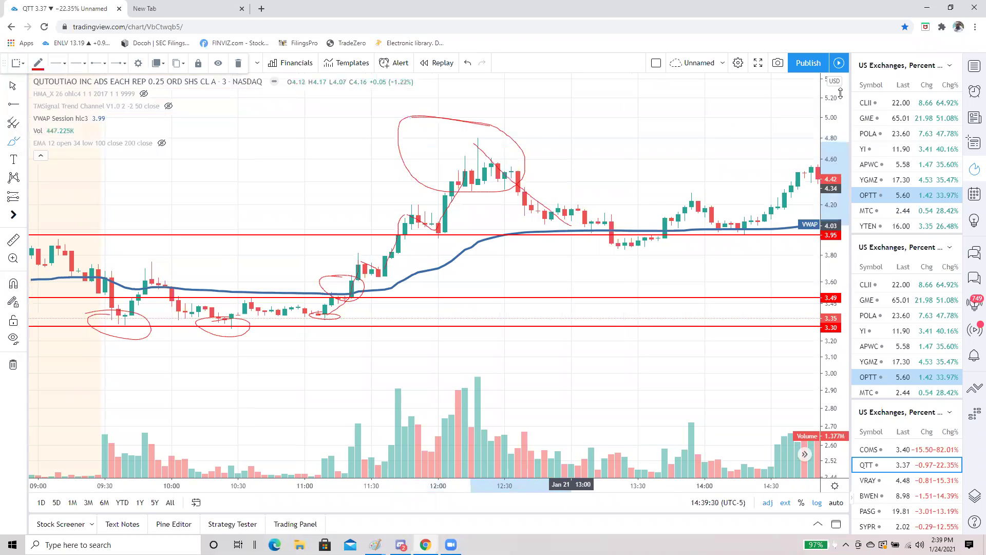
{"action": "left_click_drag", "start_coordinate": [840, 93], "coordinate": [435, 226]}
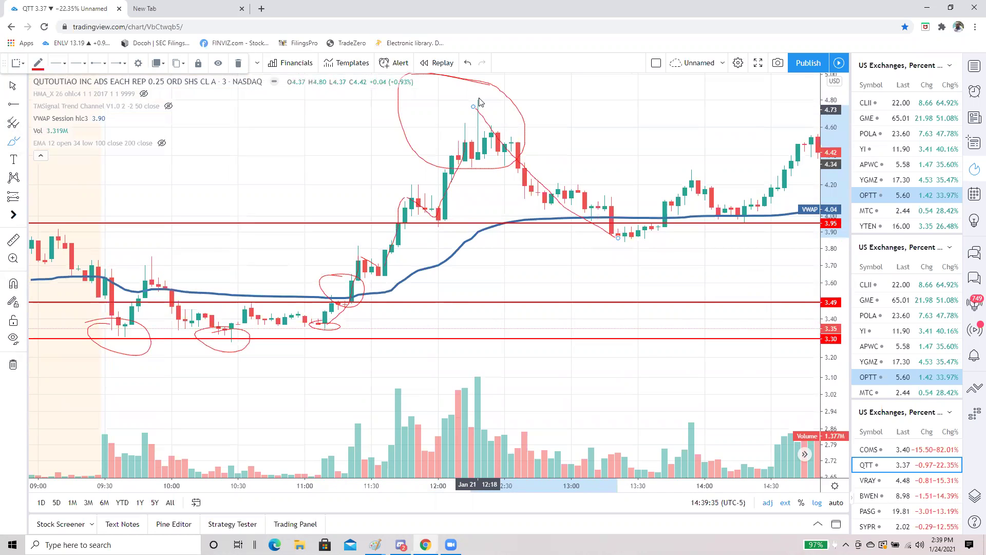
- Circle the premarket high on the 3.95 line and mark the pullback just before 12:00 with its rise to the peak
{"action": "scroll", "coordinate": [394, 259], "scroll_direction": "down", "scroll_amount": 2}
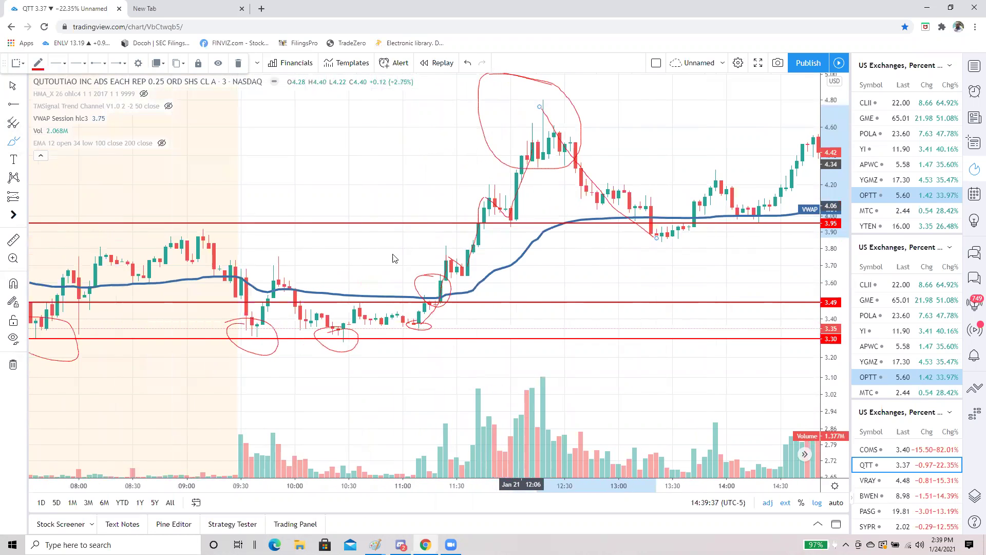
{"action": "scroll", "coordinate": [395, 258], "scroll_direction": "down", "scroll_amount": 1}
{"action": "left_click", "coordinate": [14, 142]}
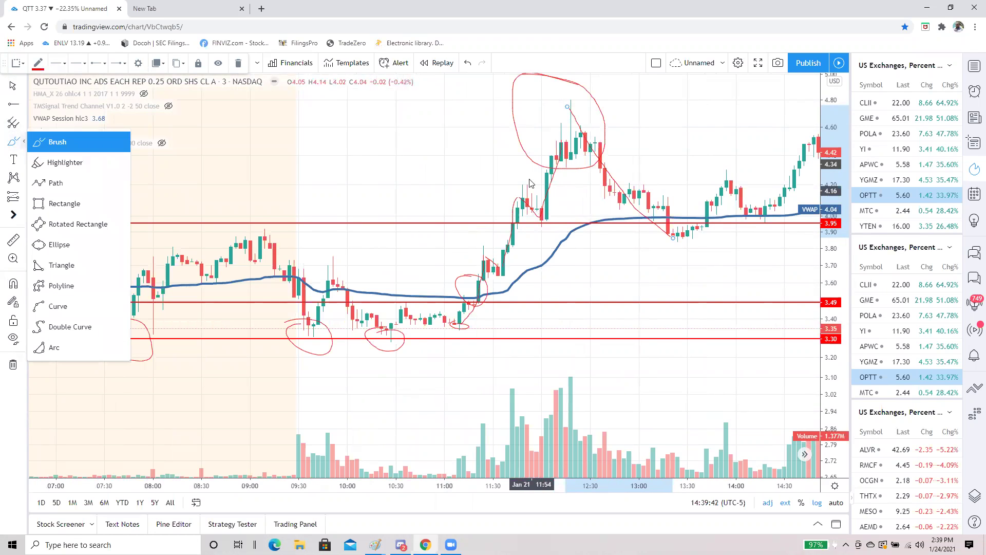
{"action": "left_click", "coordinate": [425, 187]}
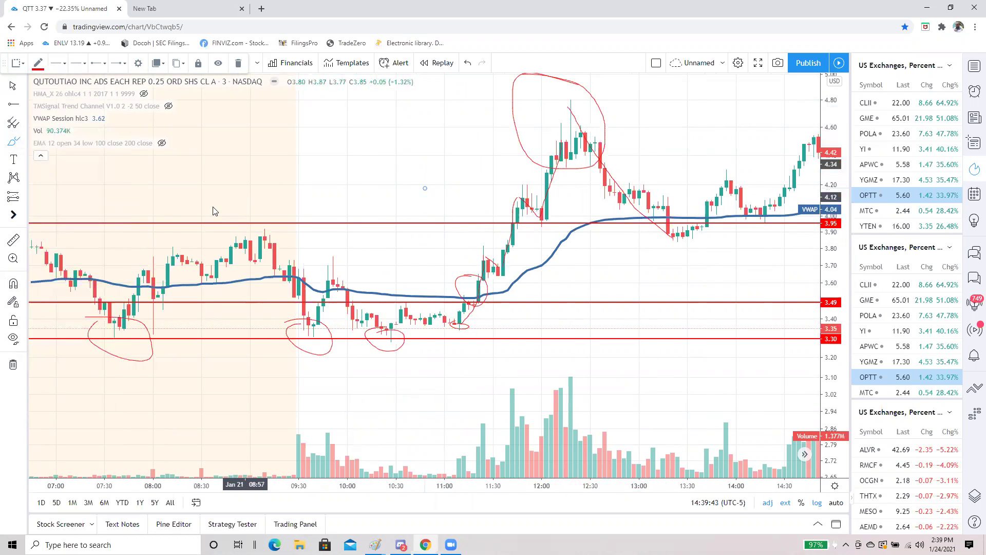
{"action": "scroll", "coordinate": [214, 211], "scroll_direction": "down", "scroll_amount": 2}
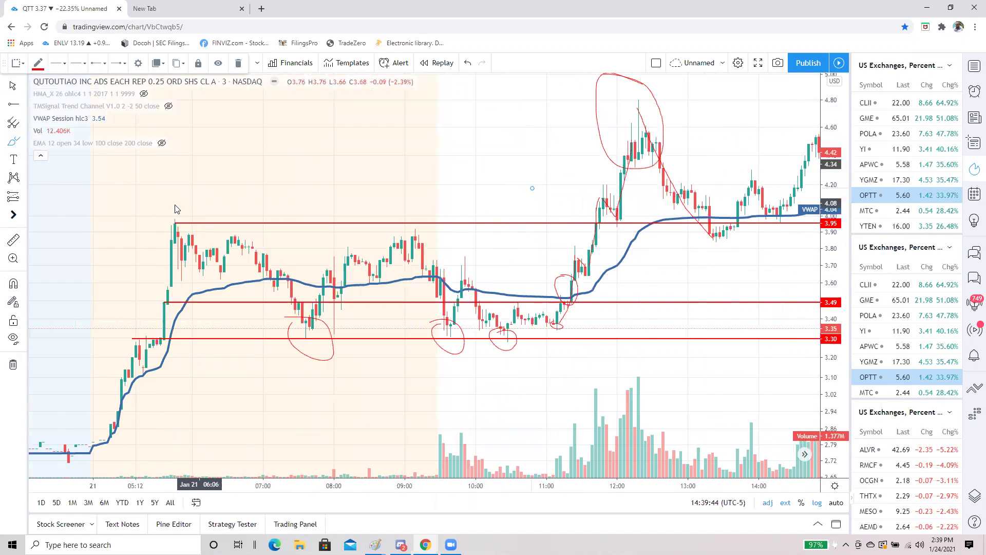
{"action": "left_click_drag", "start_coordinate": [159, 215], "coordinate": [160, 214]}
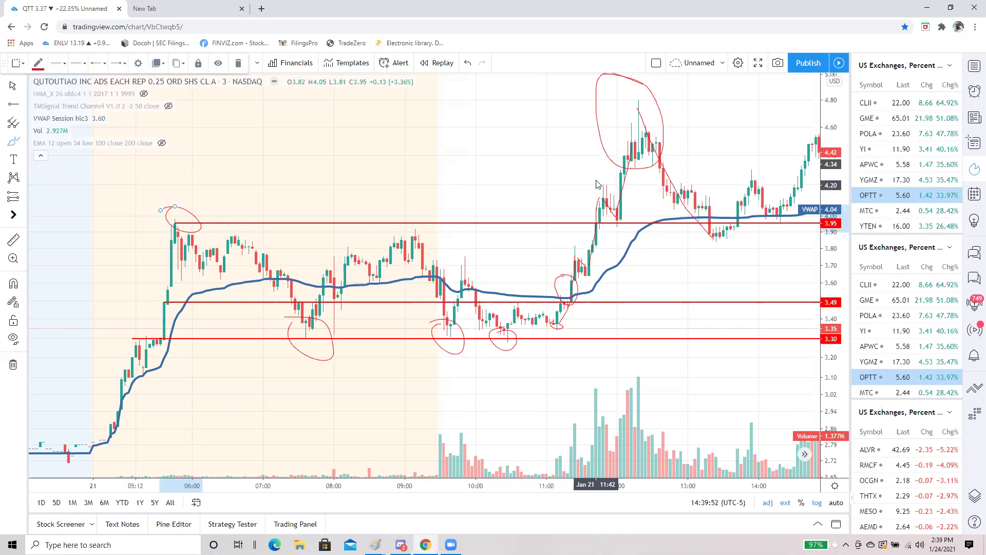
{"action": "left_click_drag", "start_coordinate": [594, 183], "coordinate": [627, 231]}
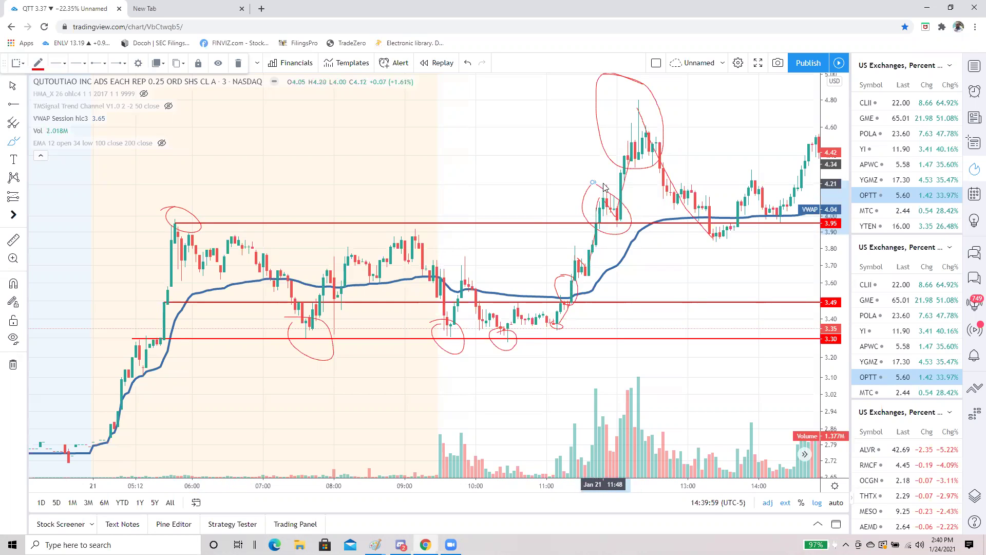
{"action": "left_click_drag", "start_coordinate": [604, 187], "coordinate": [648, 114]}
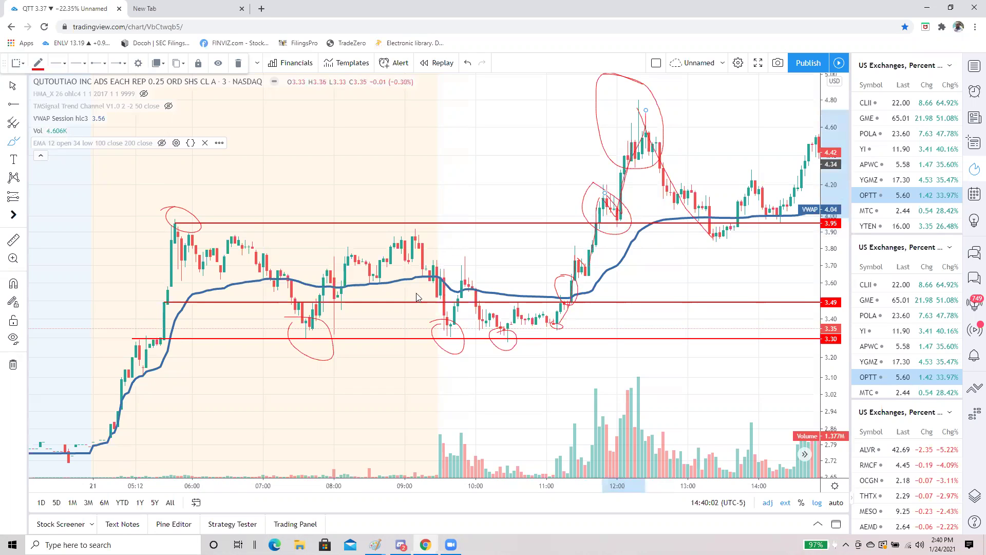
- Add horizontal rays at 4.12 from the pre-noon pullback and at 4.28 from the 12:03 candle
{"action": "scroll", "coordinate": [358, 323], "scroll_direction": "down", "scroll_amount": 2}
{"action": "scroll", "coordinate": [358, 324], "scroll_direction": "down", "scroll_amount": 1}
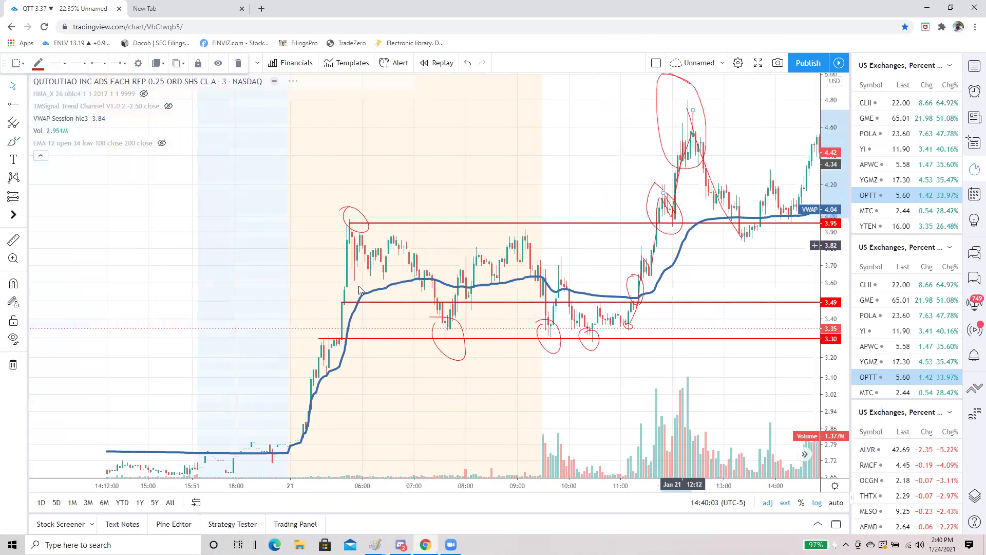
{"action": "scroll", "coordinate": [555, 336], "scroll_direction": "right", "scroll_amount": 5}
{"action": "scroll", "coordinate": [552, 340], "scroll_direction": "up", "scroll_amount": 2}
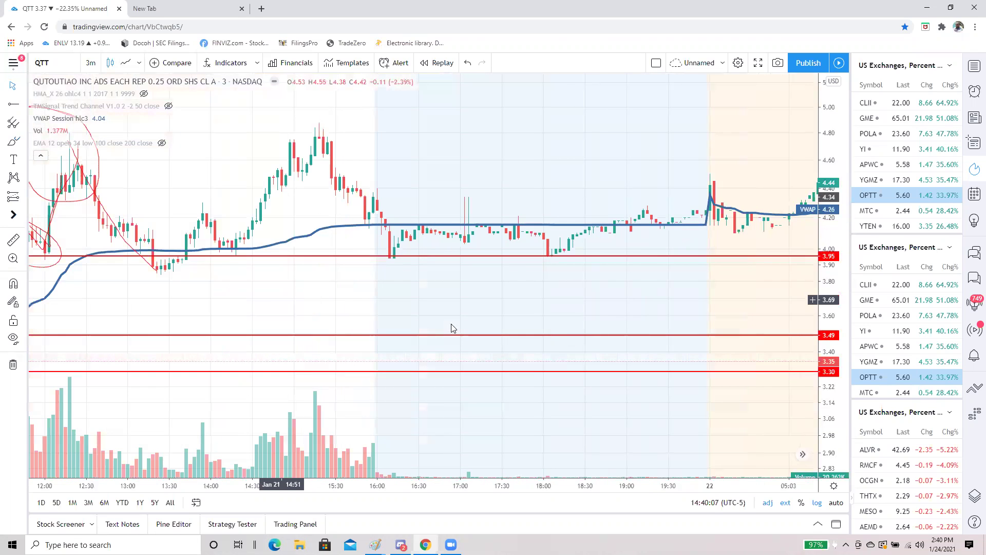
{"action": "scroll", "coordinate": [621, 303], "scroll_direction": "left", "scroll_amount": 5}
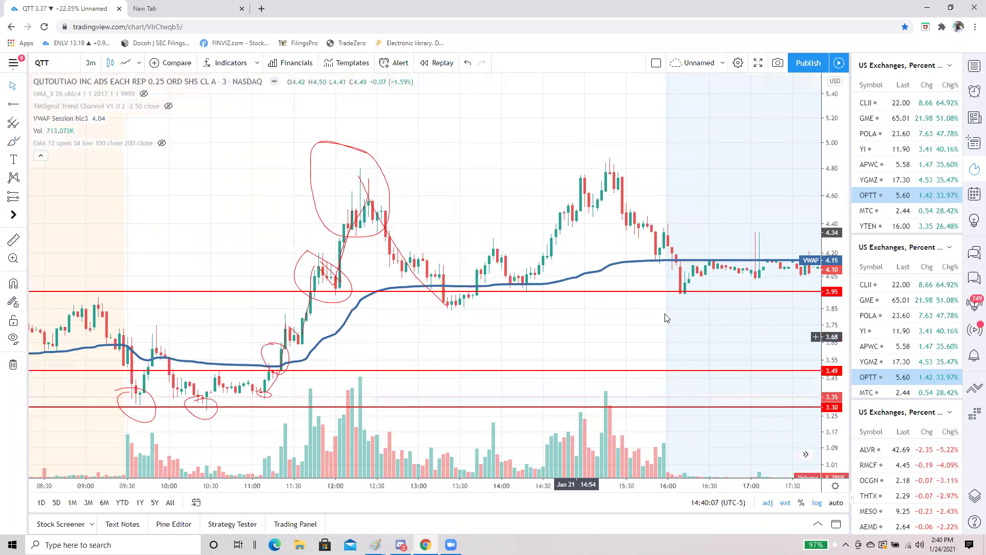
{"action": "scroll", "coordinate": [665, 315], "scroll_direction": "up", "scroll_amount": 2}
{"action": "scroll", "coordinate": [207, 130], "scroll_direction": "left", "scroll_amount": 5}
{"action": "left_click", "coordinate": [14, 103]}
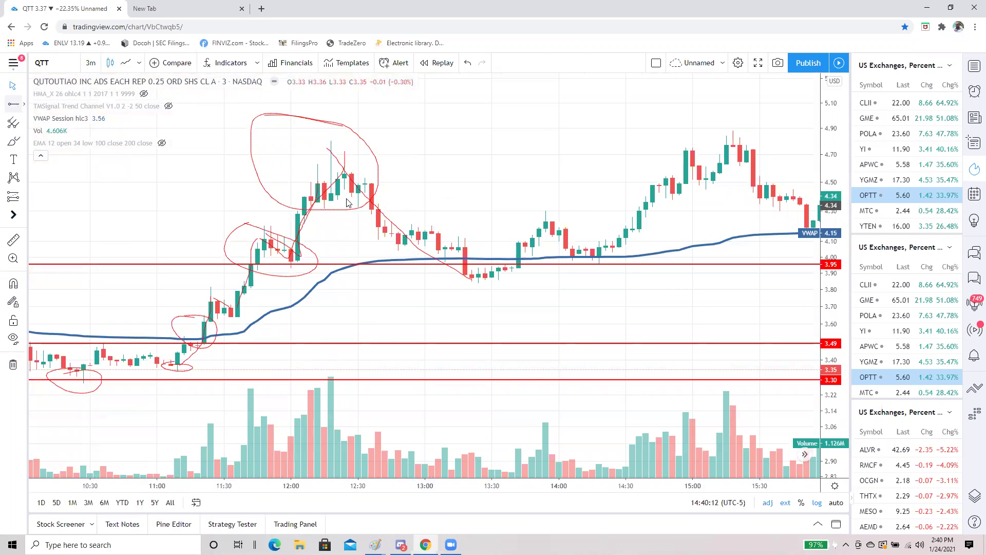
{"action": "left_click", "coordinate": [263, 238]}
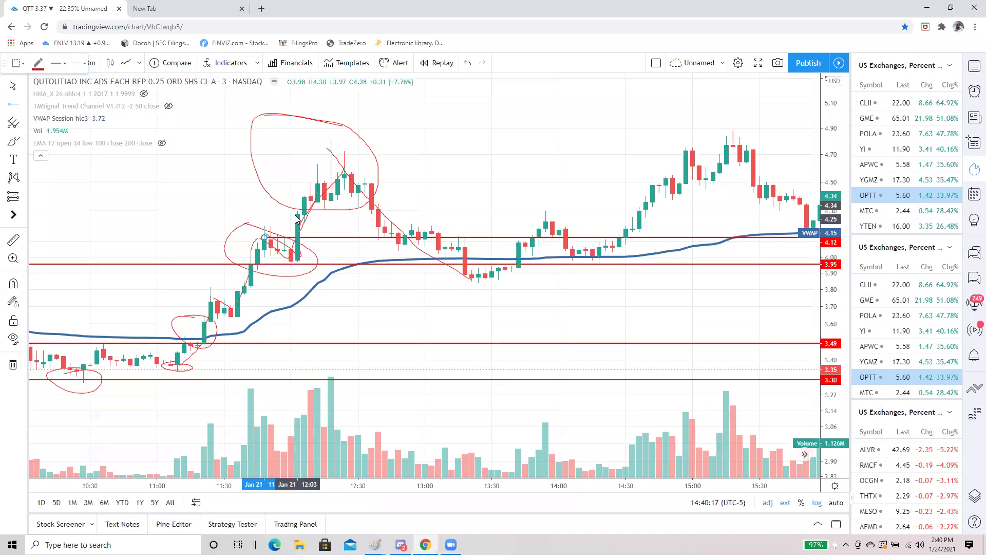
{"action": "left_click", "coordinate": [298, 214]}
- Add horizontal rays at 4.80 from the 12:18 high and at 4.51 from the candle tops just before it
{"action": "left_click", "coordinate": [13, 105]}
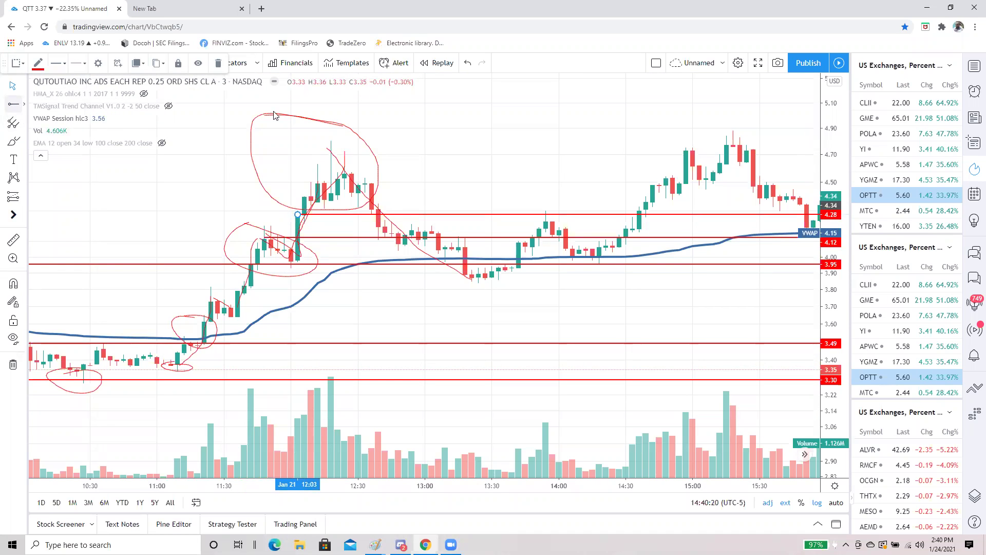
{"action": "left_click", "coordinate": [330, 142]}
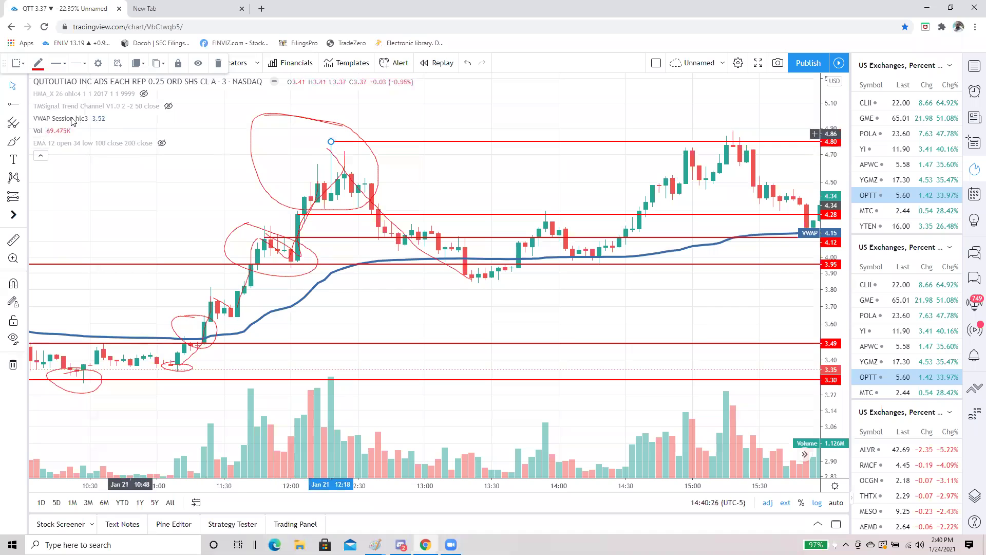
{"action": "left_click", "coordinate": [317, 181]}
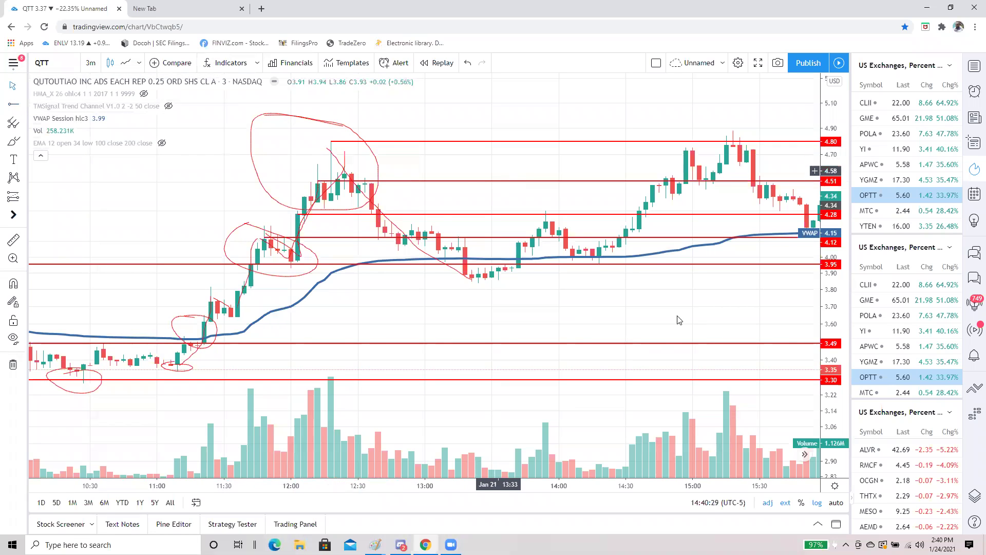
- Draw a descending trend line from about 4.70 at 12:21 along the falling highs after the peak
{"action": "scroll", "coordinate": [426, 326], "scroll_direction": "down", "scroll_amount": 3}
{"action": "scroll", "coordinate": [403, 339], "scroll_direction": "right", "scroll_amount": 3}
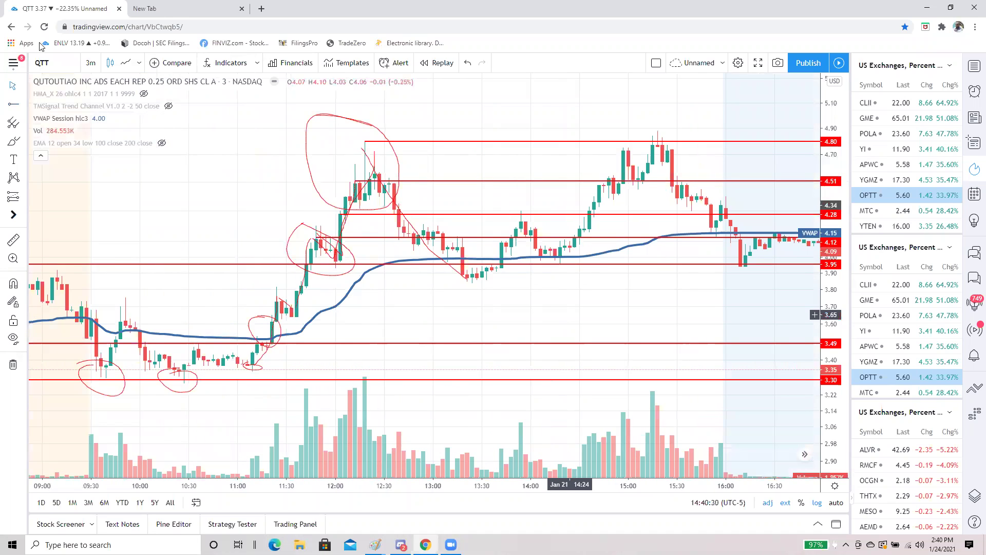
{"action": "scroll", "coordinate": [570, 314], "scroll_direction": "right", "scroll_amount": 8}
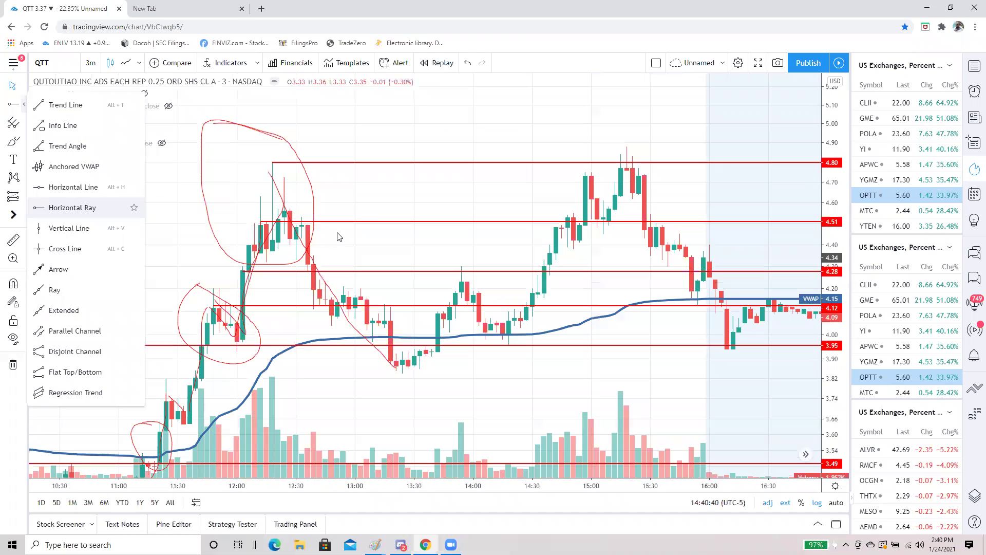
{"action": "left_click", "coordinate": [328, 242]}
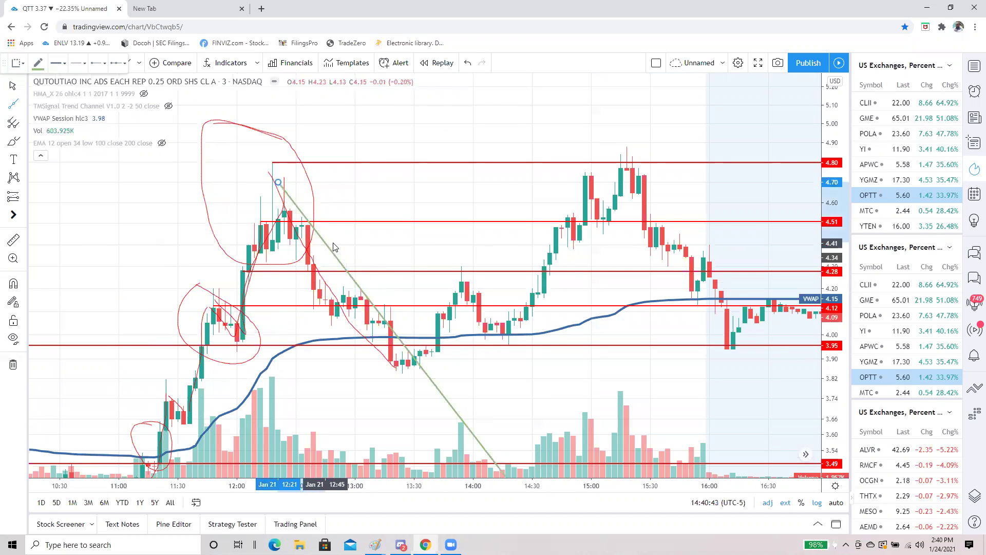
{"action": "left_click", "coordinate": [517, 373]}
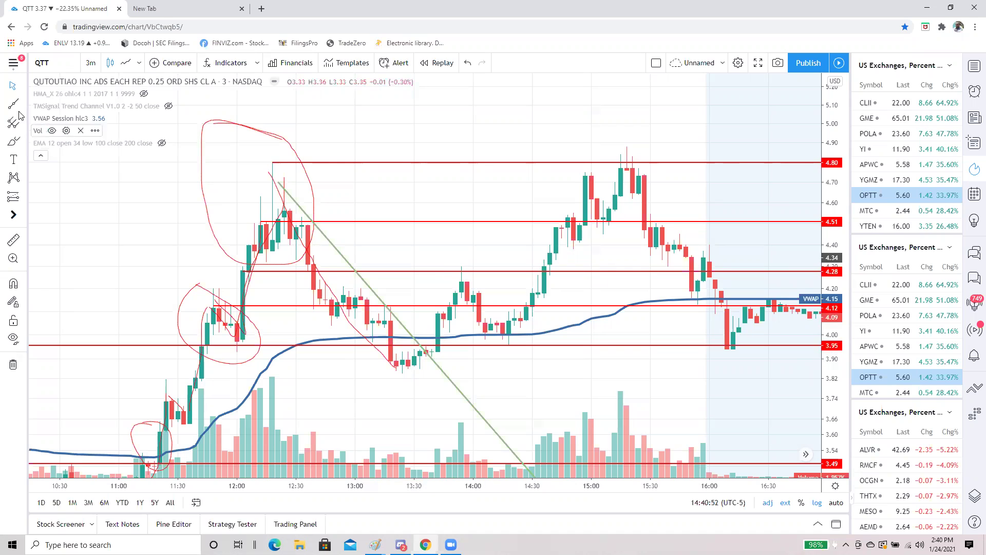
- With the Brush, circle the lows near 13:30 and 14:15 and draw rising support strokes beneath them
{"action": "mouse_move", "coordinate": [383, 365]}
{"action": "left_mouse_down"}
{"action": "mouse_move", "coordinate": [430, 381]}
{"action": "mouse_move", "coordinate": [412, 350]}
{"action": "mouse_move", "coordinate": [393, 355]}
{"action": "mouse_move", "coordinate": [435, 328]}
{"action": "mouse_move", "coordinate": [460, 270]}
{"action": "mouse_move", "coordinate": [493, 325]}
{"action": "mouse_move", "coordinate": [514, 334]}
{"action": "mouse_move", "coordinate": [486, 330]}
{"action": "mouse_move", "coordinate": [518, 334]}
{"action": "mouse_move", "coordinate": [514, 319]}
{"action": "left_mouse_up"}
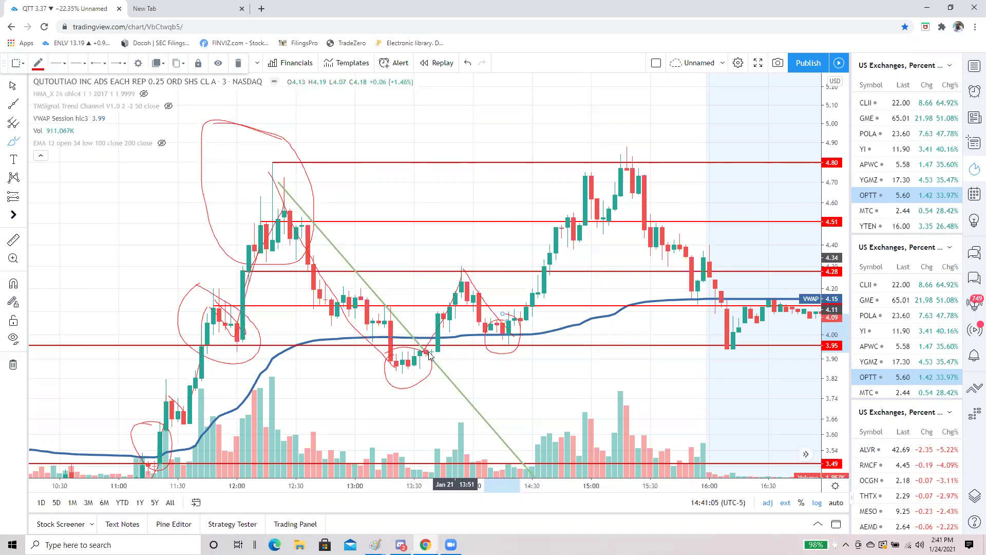
{"action": "scroll", "coordinate": [429, 354], "scroll_direction": "up", "scroll_amount": 2}
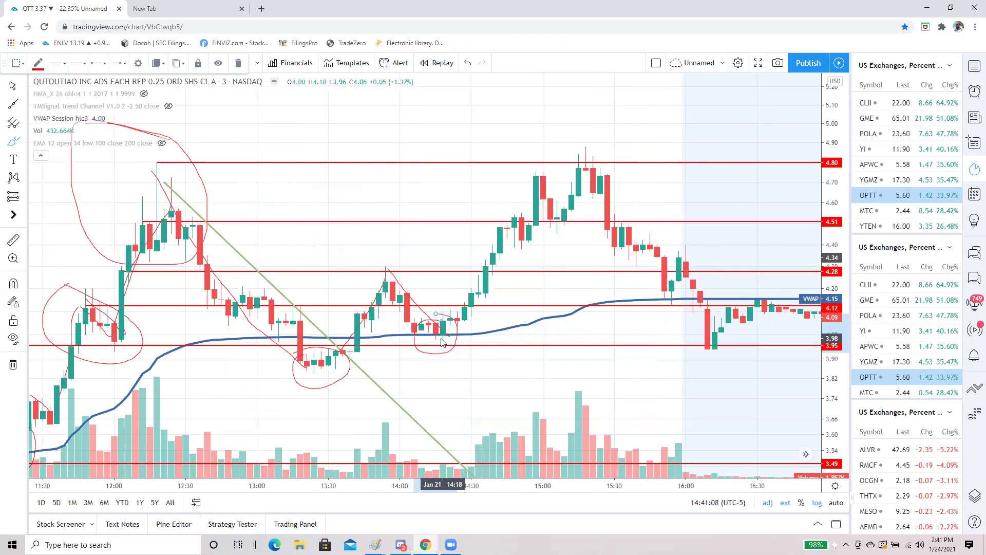
{"action": "scroll", "coordinate": [508, 346], "scroll_direction": "down", "scroll_amount": 1}
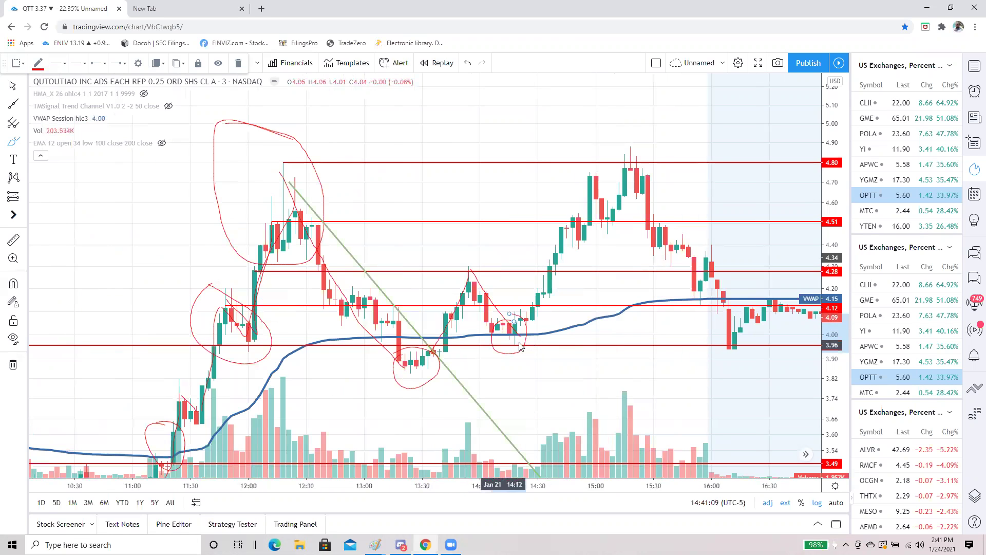
{"action": "scroll", "coordinate": [318, 355], "scroll_direction": "down", "scroll_amount": 1}
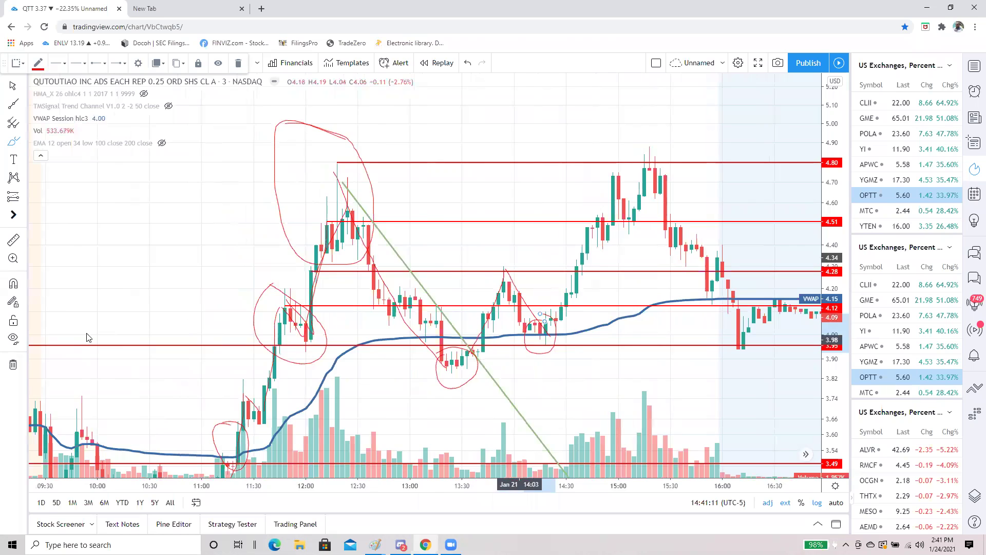
{"action": "scroll", "coordinate": [288, 334], "scroll_direction": "down", "scroll_amount": 2}
{"action": "scroll", "coordinate": [499, 328], "scroll_direction": "up", "scroll_amount": 2}
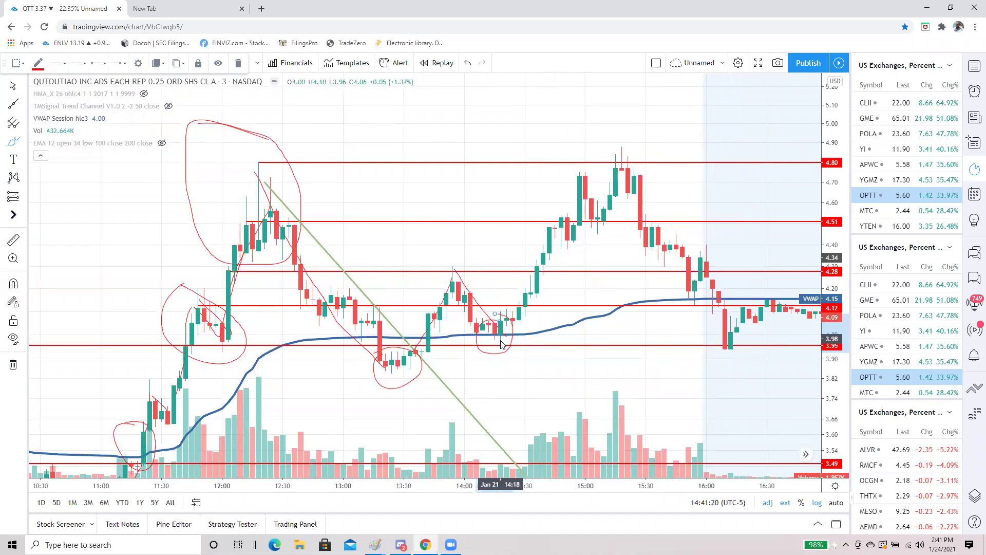
{"action": "left_click_drag", "start_coordinate": [364, 378], "coordinate": [570, 324]}
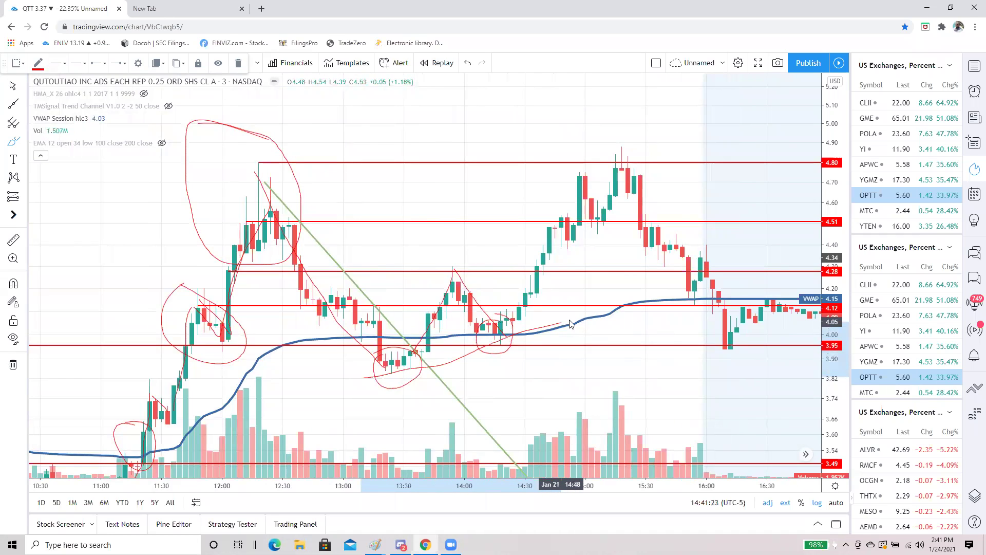
{"action": "left_click_drag", "start_coordinate": [355, 377], "coordinate": [561, 322]}
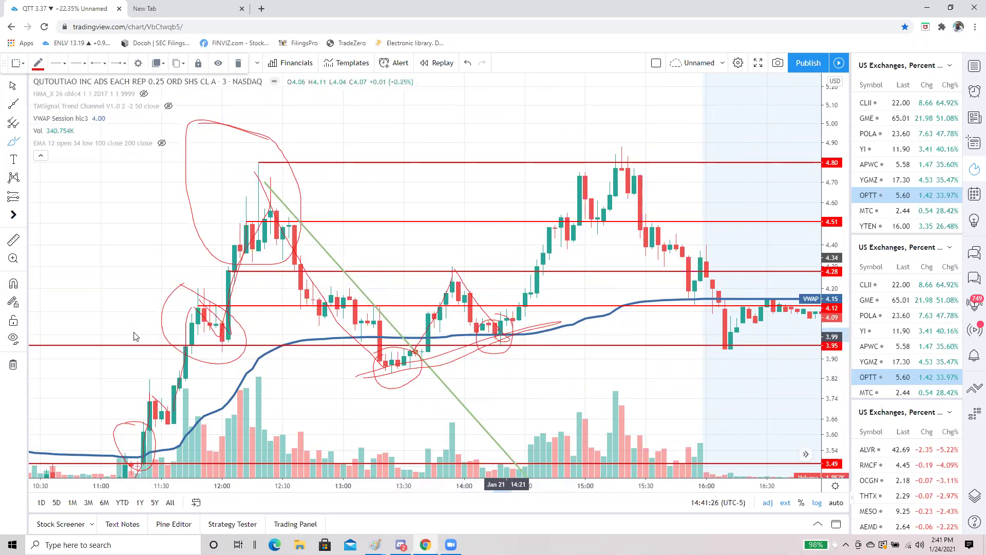
- Trace the afternoon rally from the 14:15 low through the 15:00 pullback up to the high at the 4.80 level
{"action": "scroll", "coordinate": [106, 352], "scroll_direction": "down", "scroll_amount": 2}
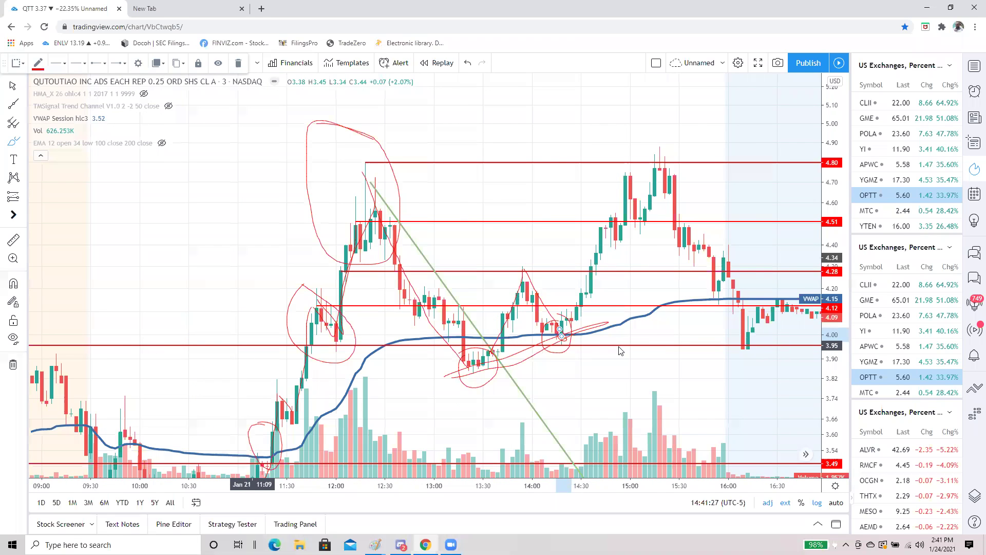
{"action": "scroll", "coordinate": [621, 350], "scroll_direction": "down", "scroll_amount": 2}
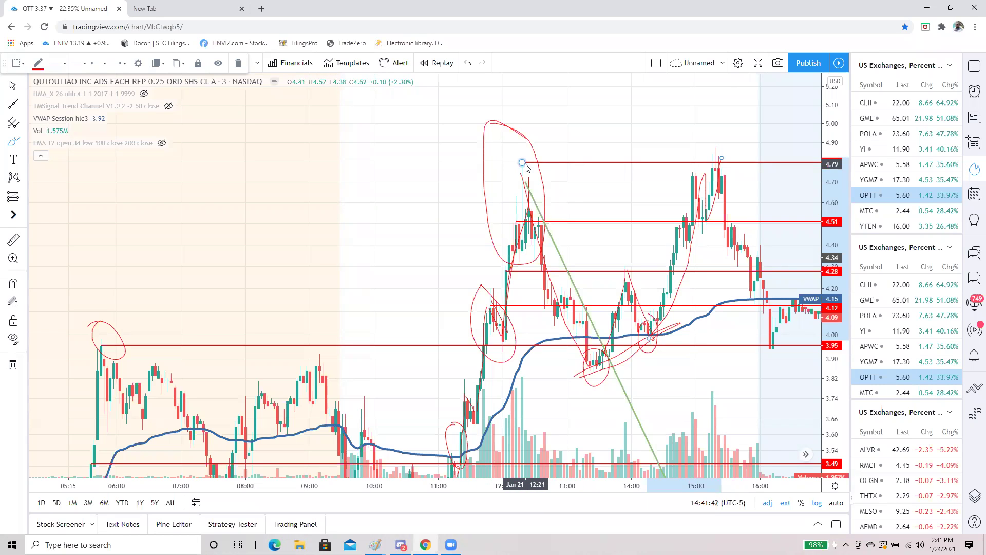
{"action": "scroll", "coordinate": [665, 167], "scroll_direction": "up", "scroll_amount": 2}
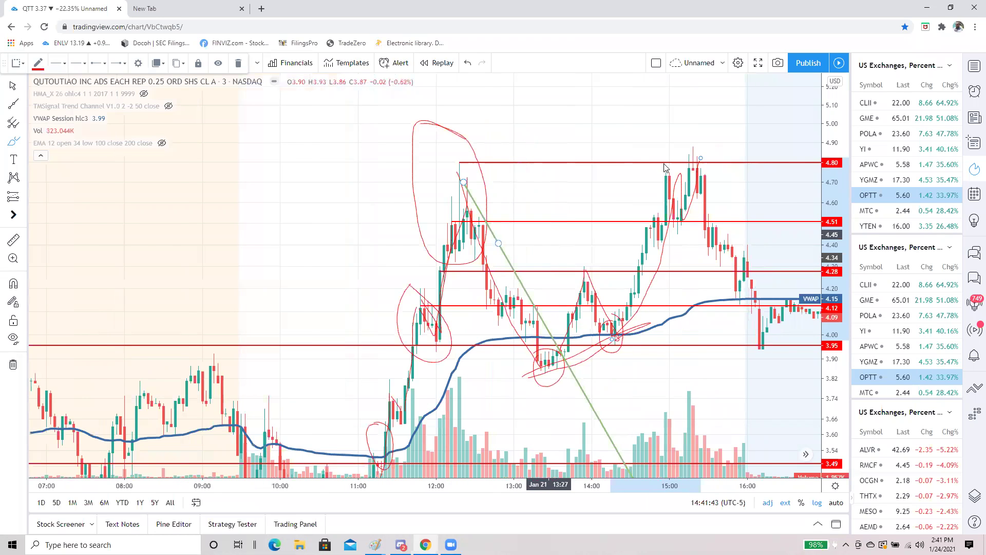
- With the Brush, trace the sell-off from the 4.80 level near 15:20 down to about 4.00 shortly after 16:00
{"action": "scroll", "coordinate": [663, 146], "scroll_direction": "up", "scroll_amount": 1}
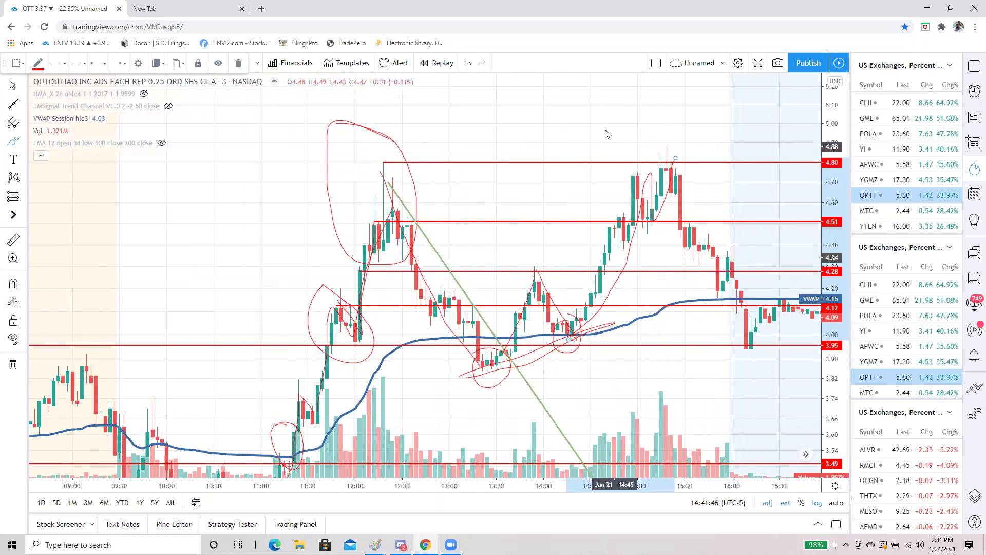
{"action": "left_click_drag", "start_coordinate": [670, 159], "coordinate": [755, 334]}
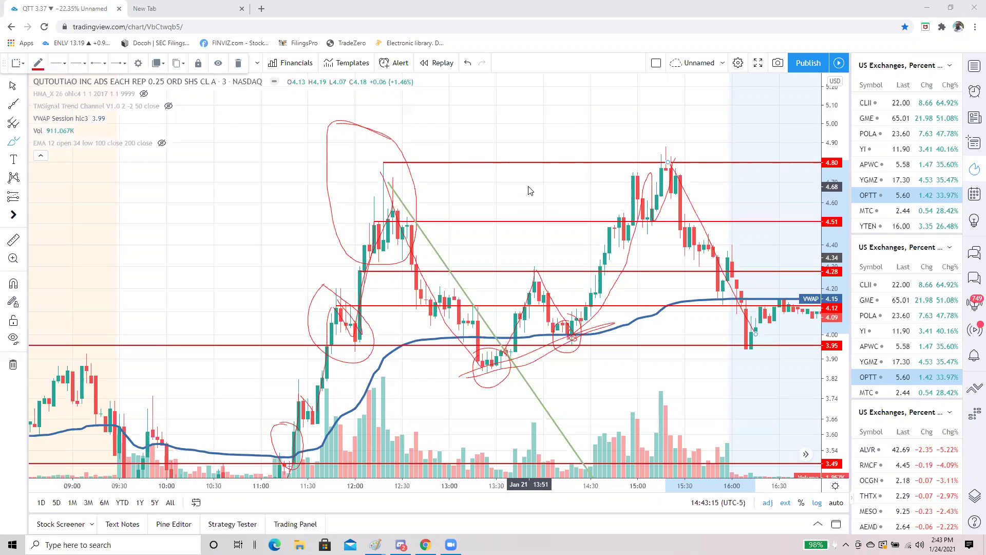
- Remove all drawings from the QTT 3-minute chart
{"action": "right_click", "coordinate": [261, 248]}
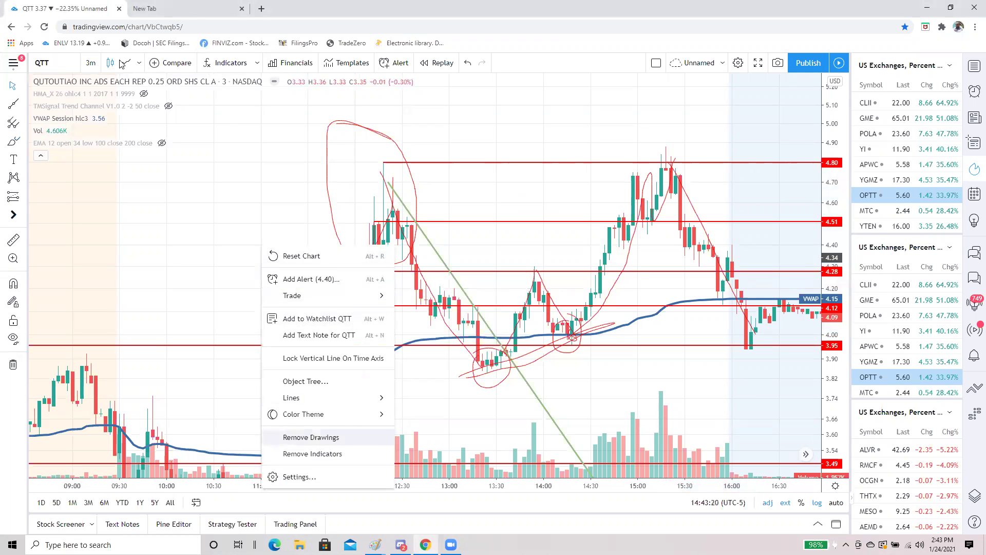
{"action": "left_click", "coordinate": [310, 437]}
{"action": "scroll", "coordinate": [101, 422], "scroll_direction": "down", "scroll_amount": 2}
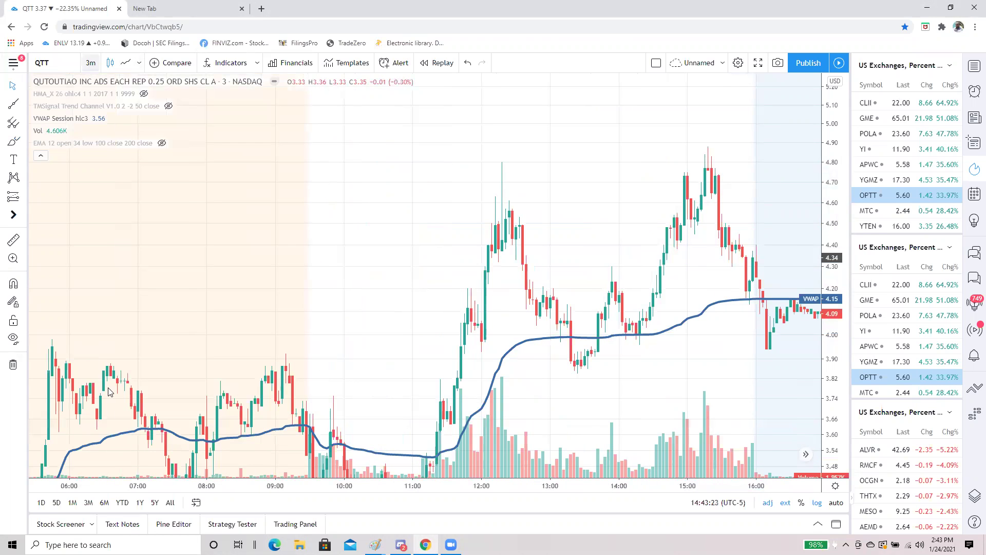
- Switch the QTT chart to a daily line chart and hide the VWAP indicator
{"action": "left_click", "coordinate": [90, 63]}
{"action": "left_click", "coordinate": [110, 385]}
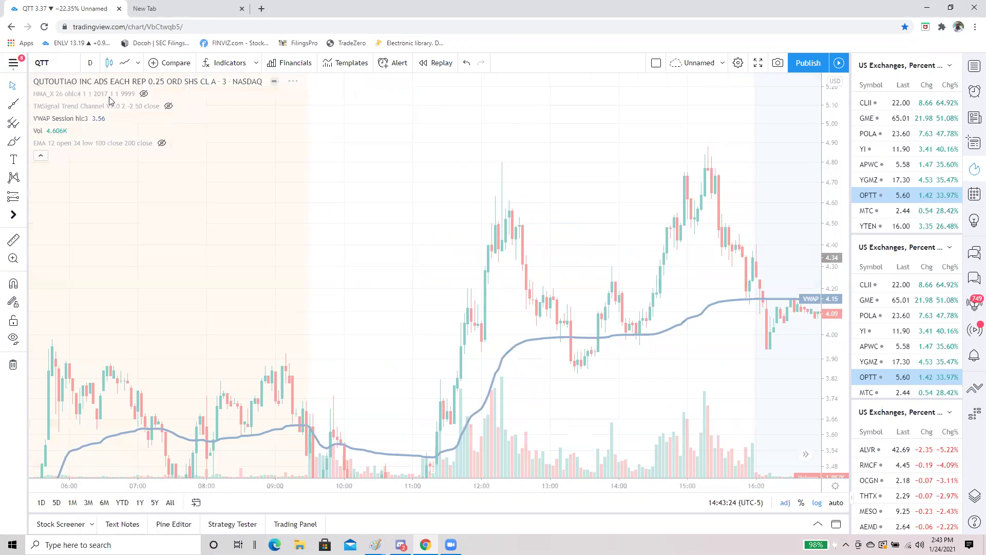
{"action": "left_click", "coordinate": [127, 65]}
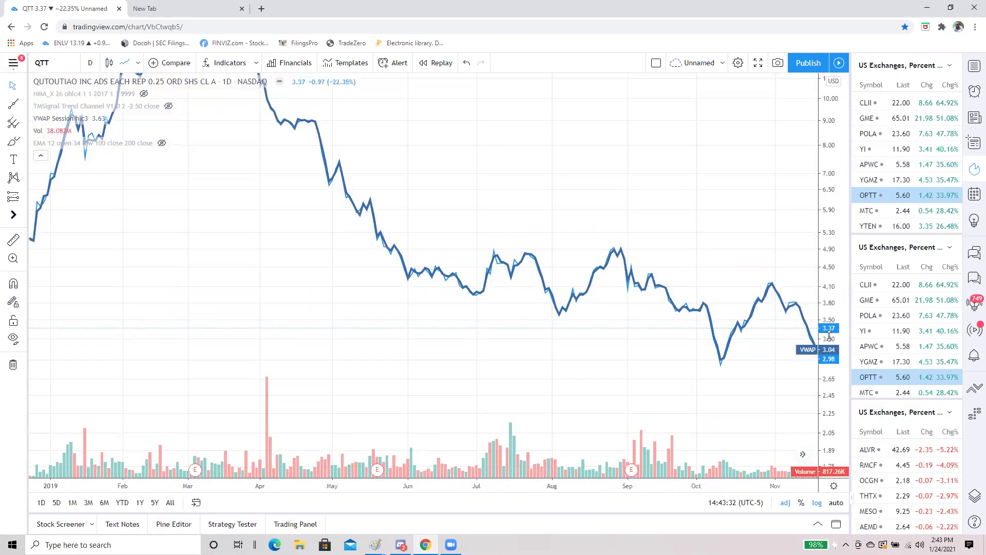
{"action": "left_click", "coordinate": [97, 118]}
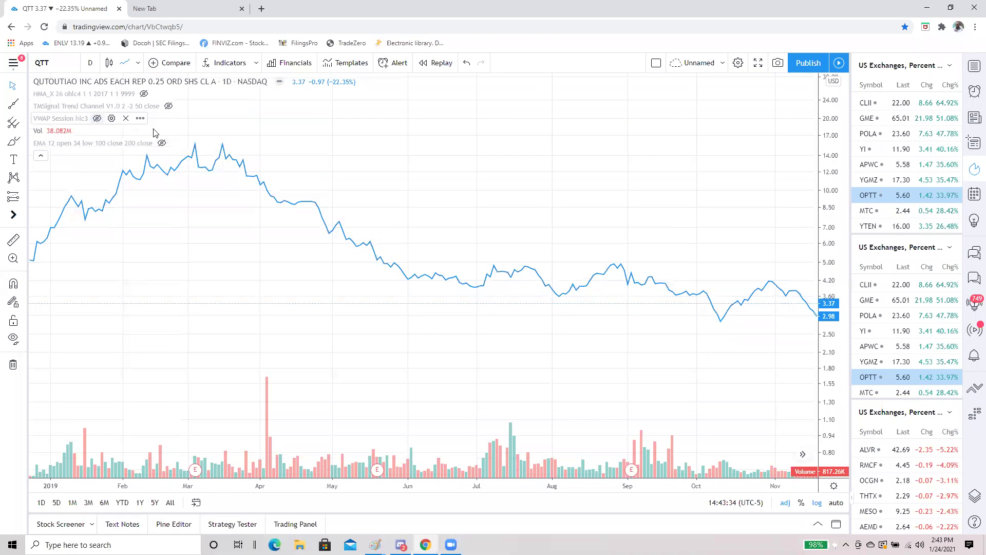
- Draw a horizontal line at 15.80 across the March 2019 peaks, with the full price history in view
{"action": "left_click_drag", "start_coordinate": [359, 192], "coordinate": [651, 197]}
{"action": "scroll", "coordinate": [469, 226], "scroll_direction": "down", "scroll_amount": 3}
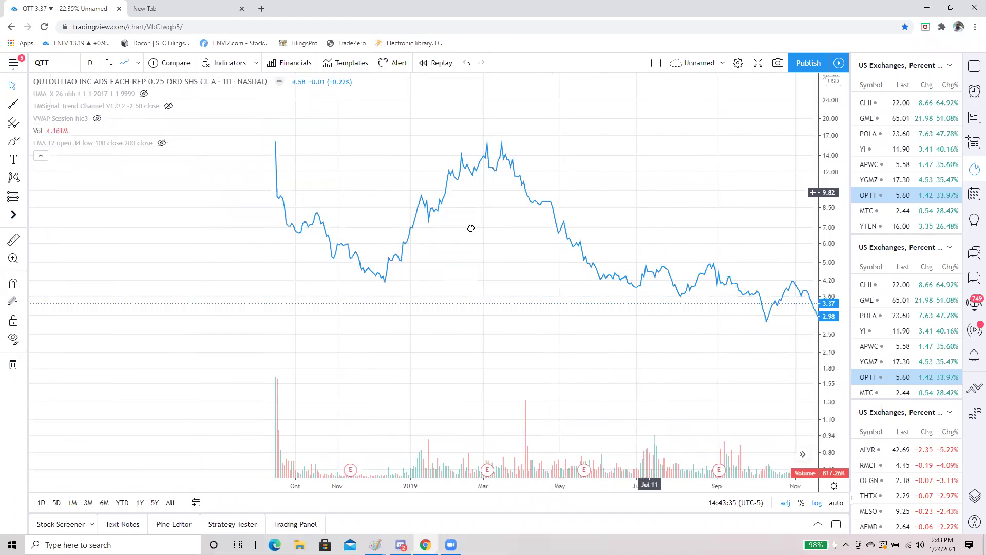
{"action": "scroll", "coordinate": [420, 209], "scroll_direction": "down", "scroll_amount": 5}
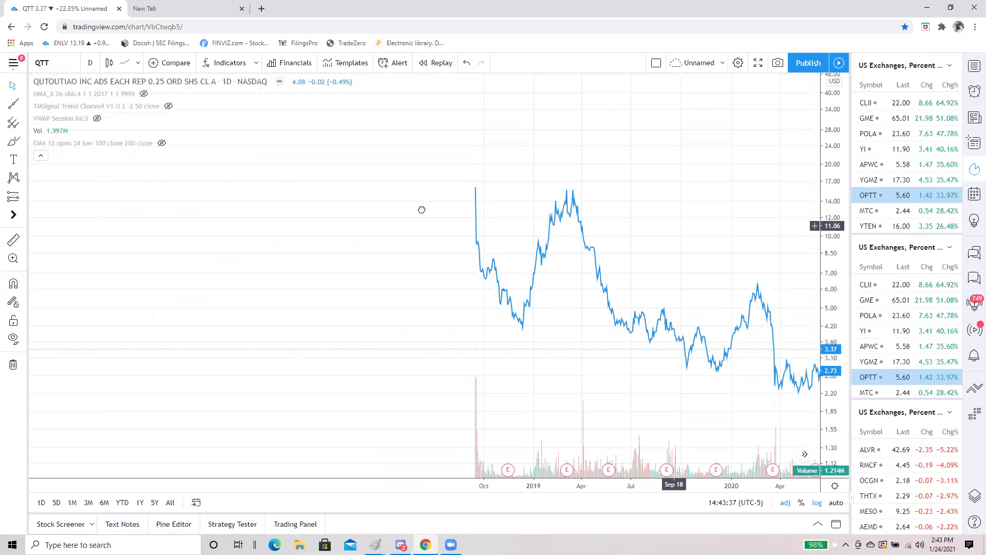
{"action": "left_click", "coordinate": [24, 104]}
{"action": "left_click", "coordinate": [43, 191]}
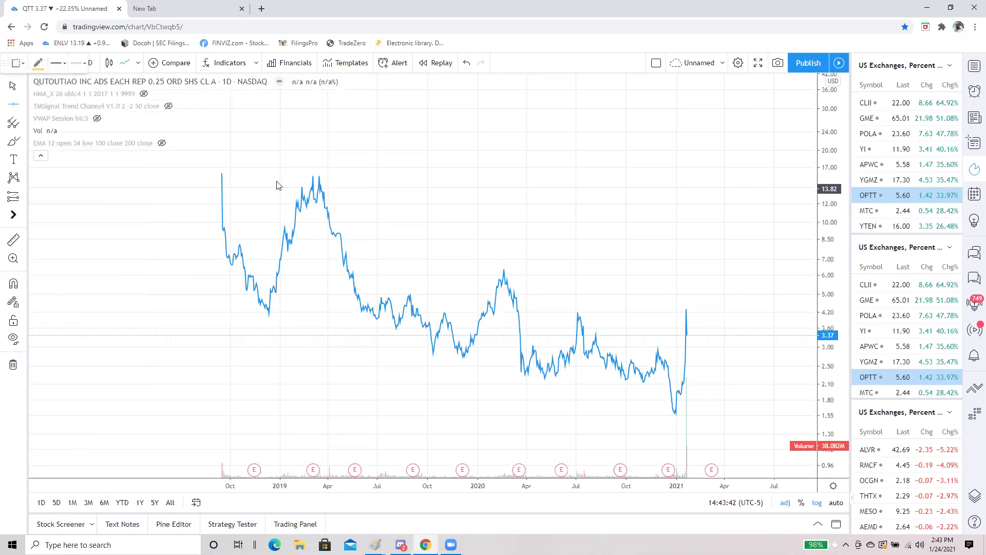
{"action": "left_click", "coordinate": [319, 174]}
- Add horizontal lines at 12.21, 9.82 and 7.59 along the turning points of the early 2019 rally
{"action": "left_click", "coordinate": [18, 110]}
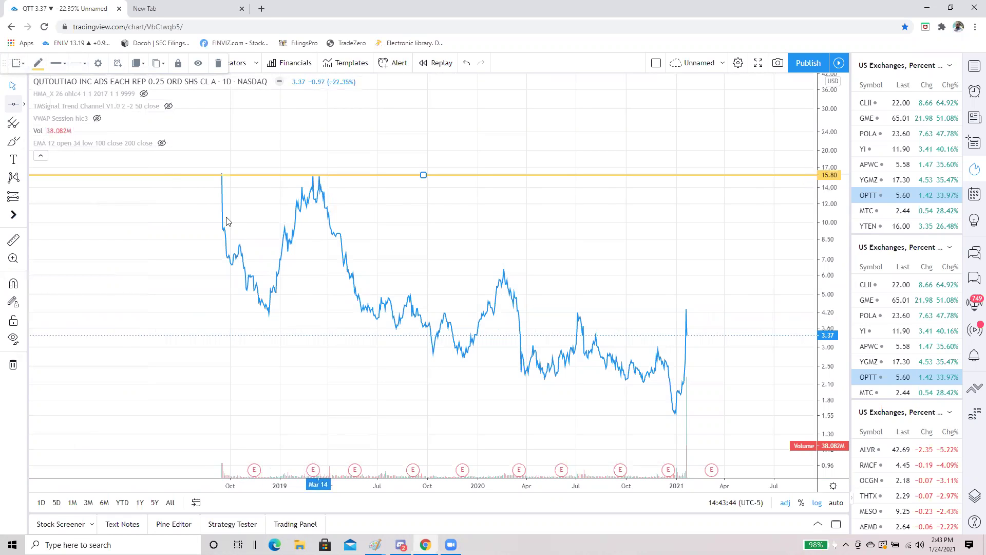
{"action": "left_click", "coordinate": [300, 202]}
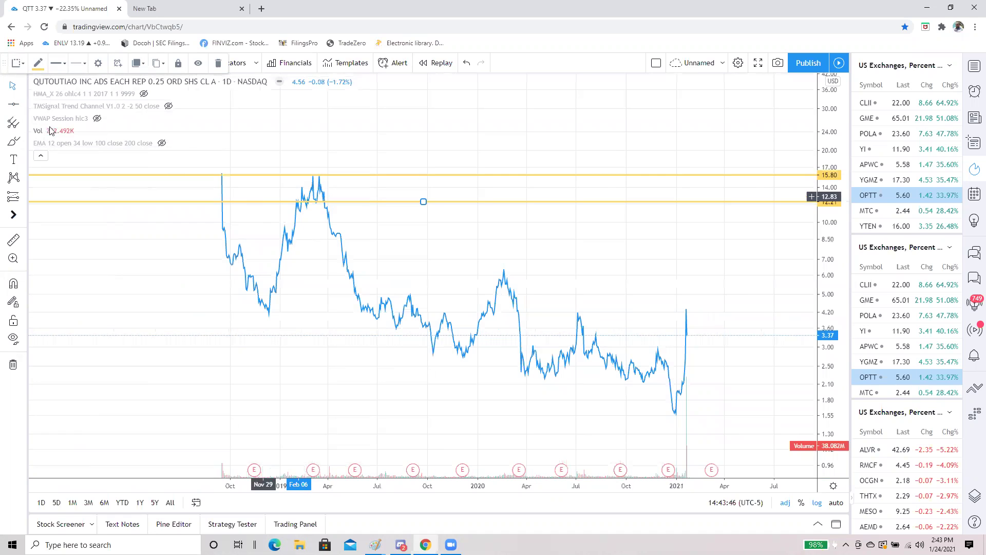
{"action": "left_click", "coordinate": [281, 224]}
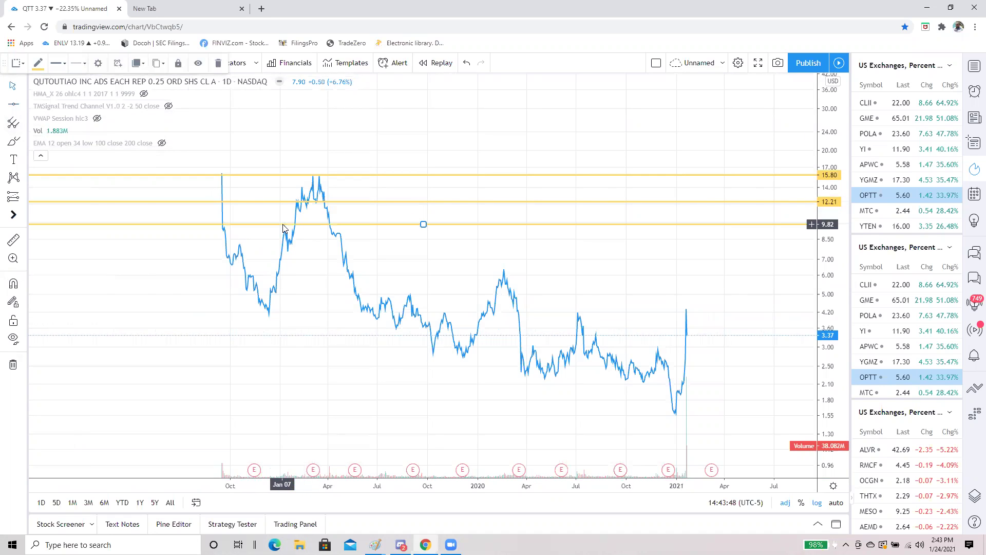
{"action": "left_click", "coordinate": [13, 108]}
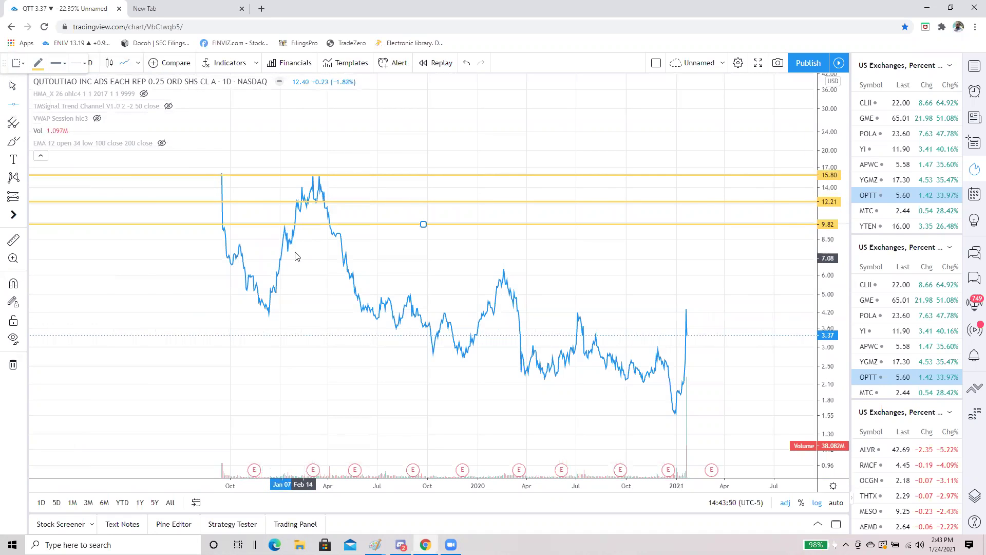
{"action": "left_click", "coordinate": [288, 251]}
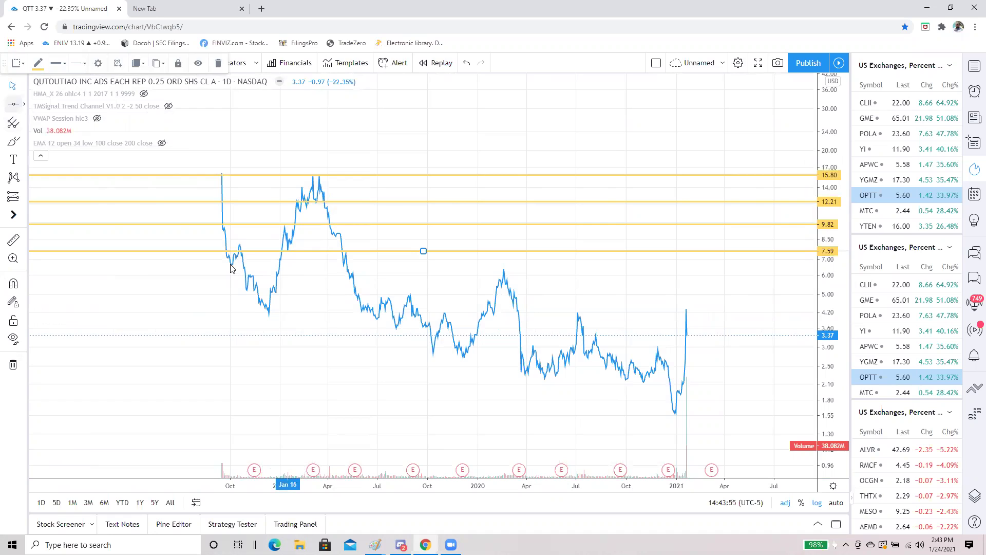
- Add horizontal lines at 6.60, 5.78, 5.03 and 4.08 at the 2018 and 2019 swing levels
{"action": "key", "text": "Escape"}
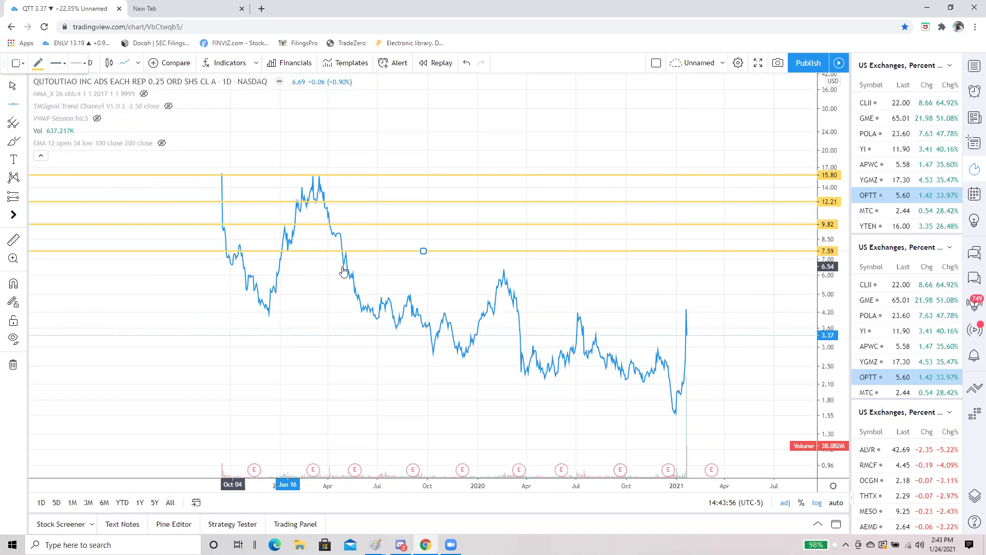
{"action": "key", "text": "alt+h"}
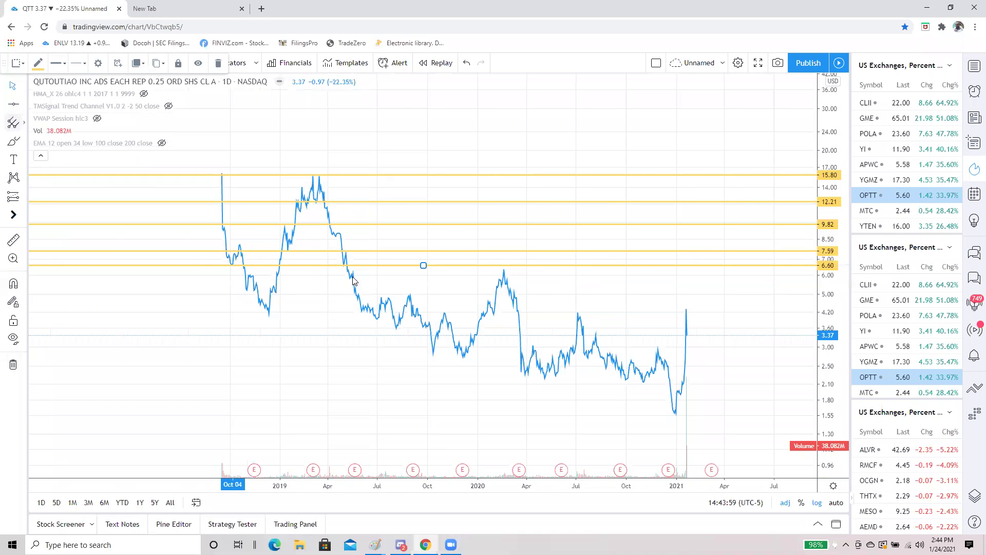
{"action": "key", "text": "alt+h"}
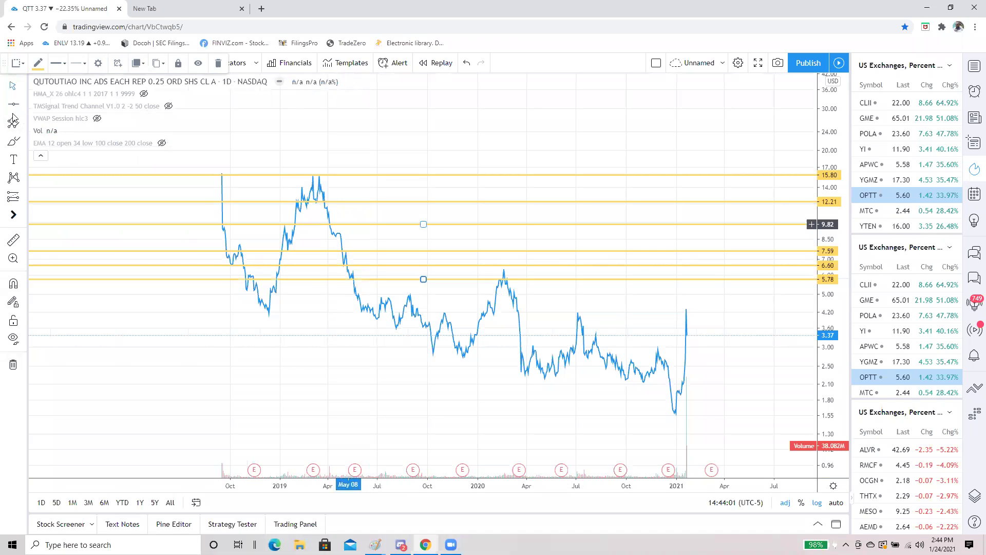
{"action": "key", "text": "alt+h"}
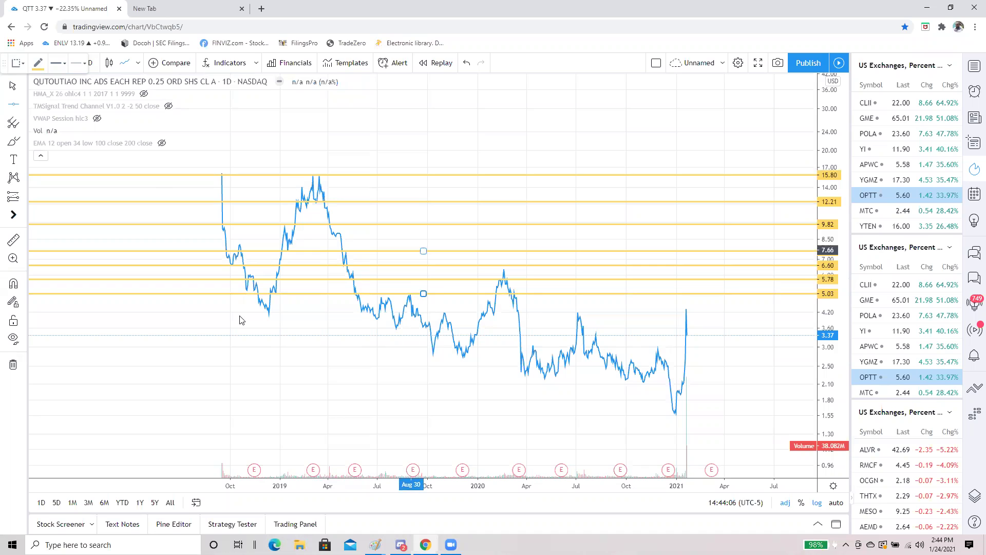
{"action": "key", "text": "alt+h"}
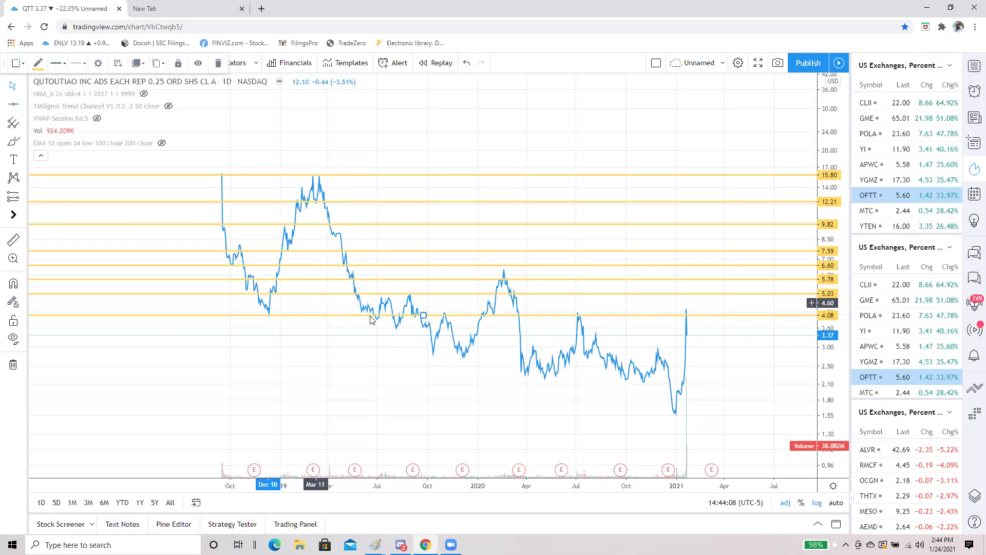
- Add horizontal lines at 3.48, 2.80 and 2.29 along the late 2019 and spring 2020 lows
{"action": "left_click", "coordinate": [14, 106]}
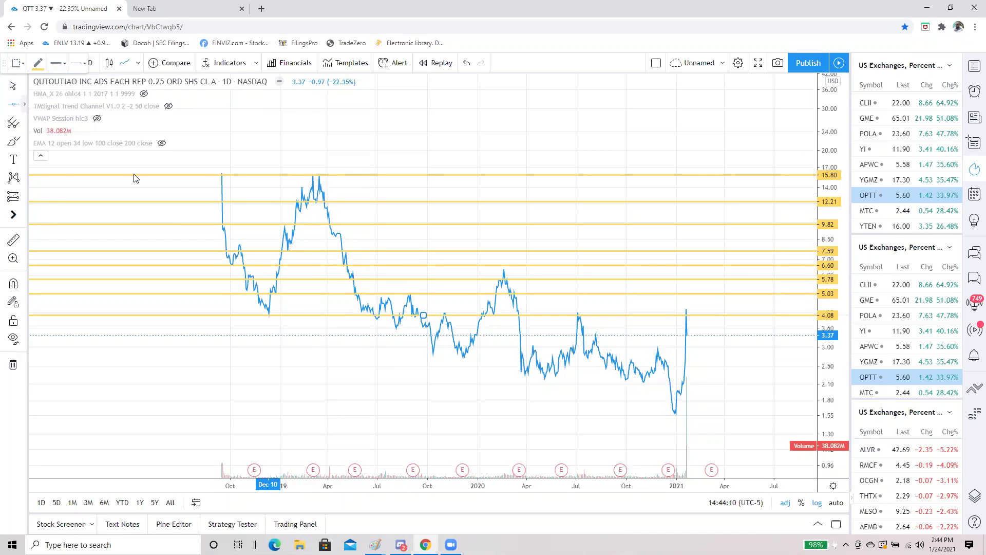
{"action": "left_click", "coordinate": [388, 333]}
{"action": "left_click", "coordinate": [13, 108]}
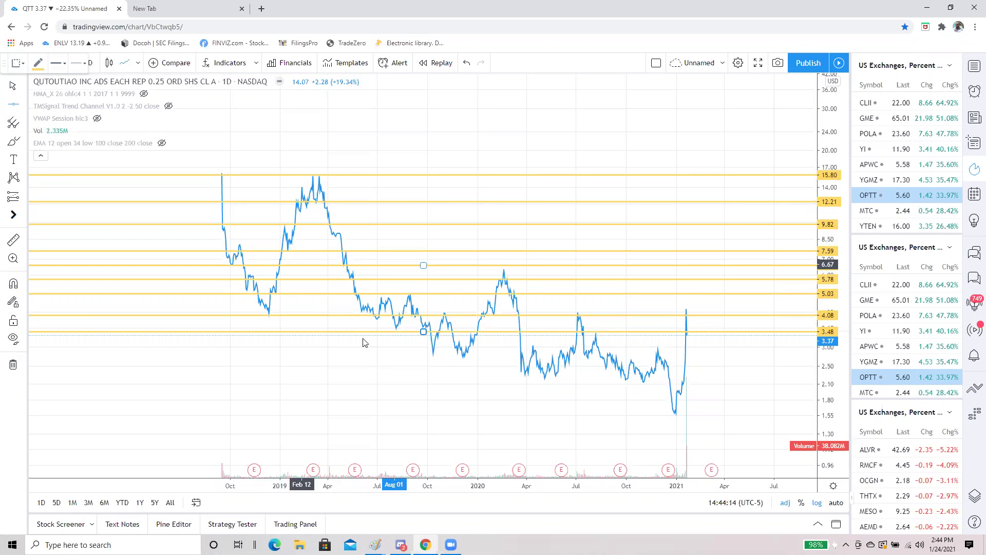
{"action": "left_click", "coordinate": [426, 354]}
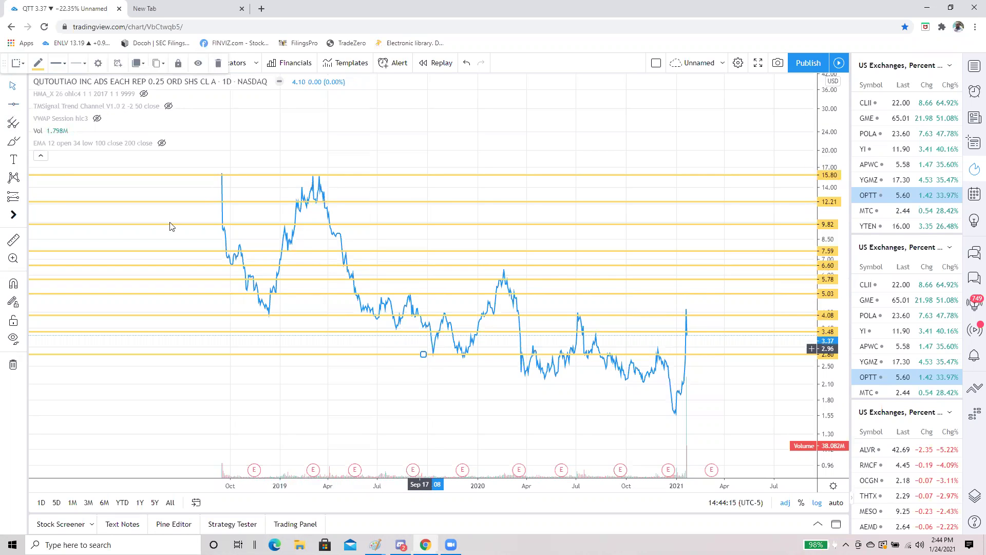
{"action": "left_click", "coordinate": [13, 105]}
{"action": "left_click", "coordinate": [525, 376]}
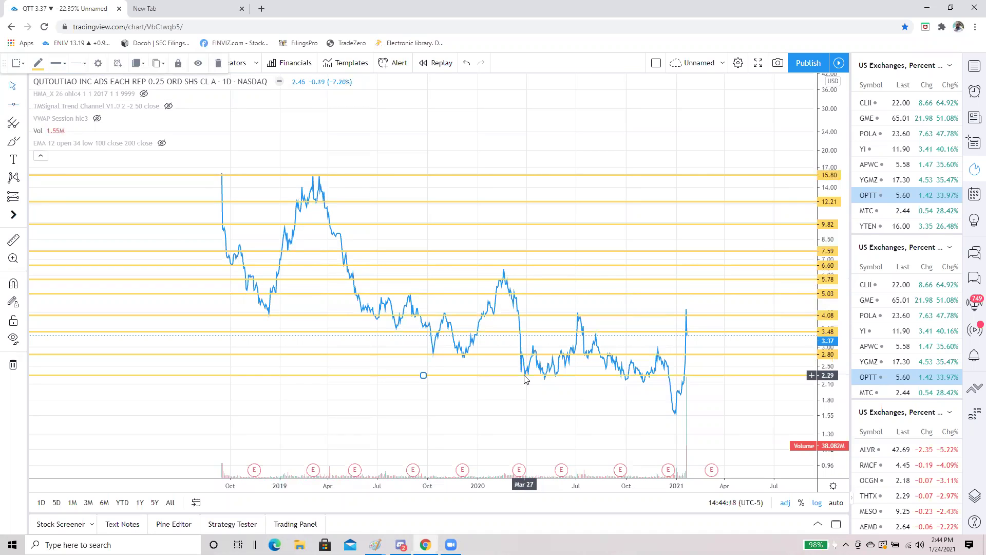
- Add a horizontal line at the late January 2020 swing high and adjust it to 4.74
{"action": "left_click", "coordinate": [14, 105]}
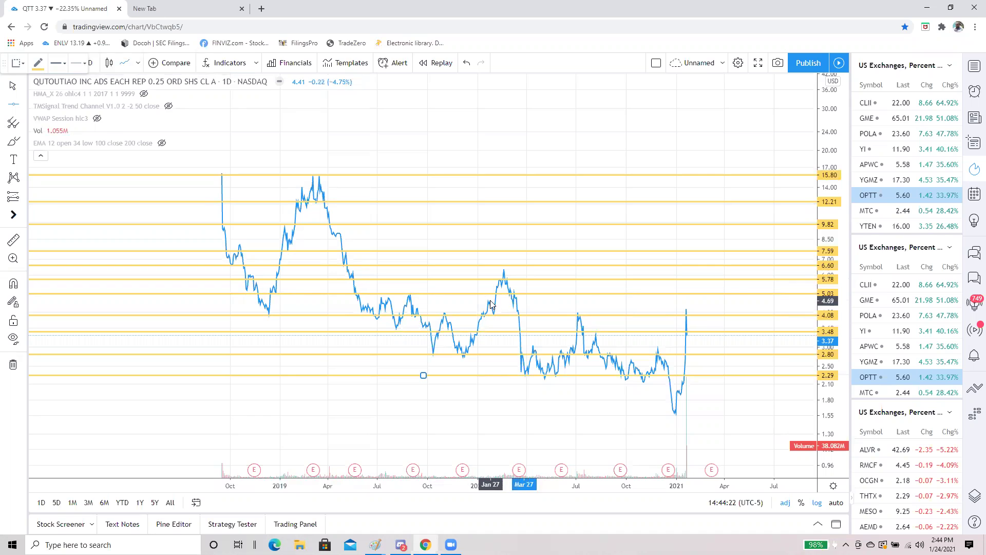
{"action": "left_click", "coordinate": [490, 301]}
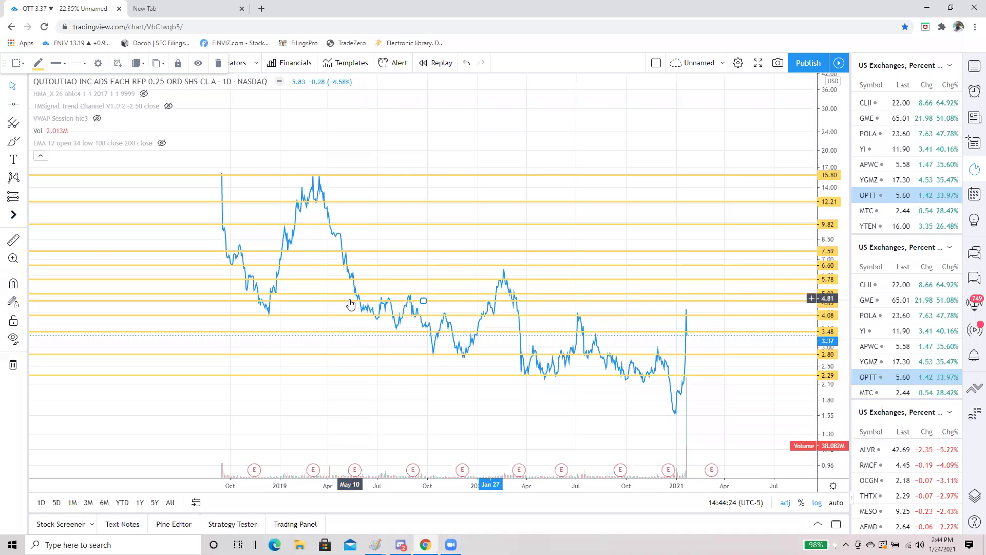
{"action": "left_click_drag", "start_coordinate": [350, 300], "coordinate": [348, 295]}
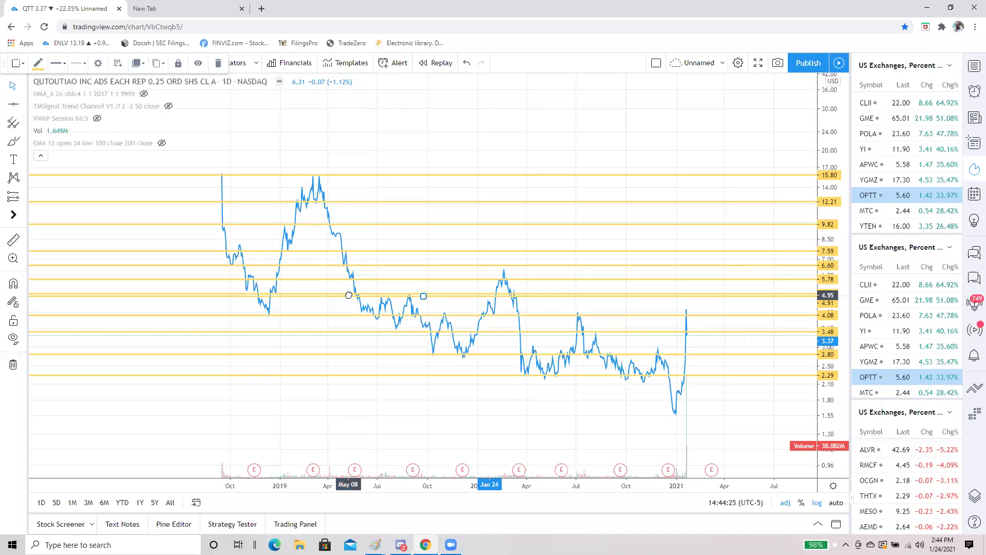
{"action": "left_click_drag", "start_coordinate": [349, 295], "coordinate": [350, 299]}
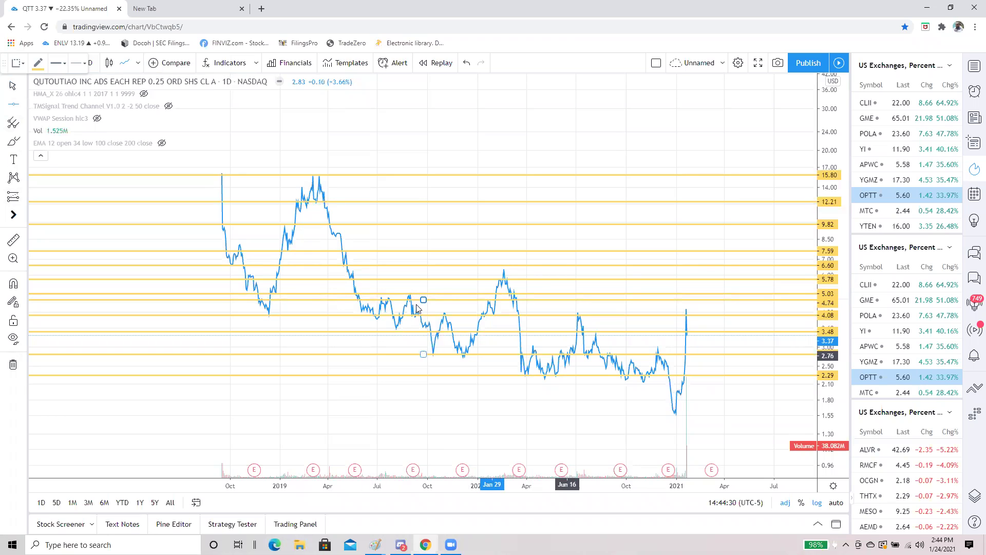
- Add horizontal lines at 1.99 and 1.60 near the December 2020 low, and move the floating drawing toolbar onto the chart
{"action": "left_click", "coordinate": [675, 389]}
{"action": "left_click", "coordinate": [15, 105]}
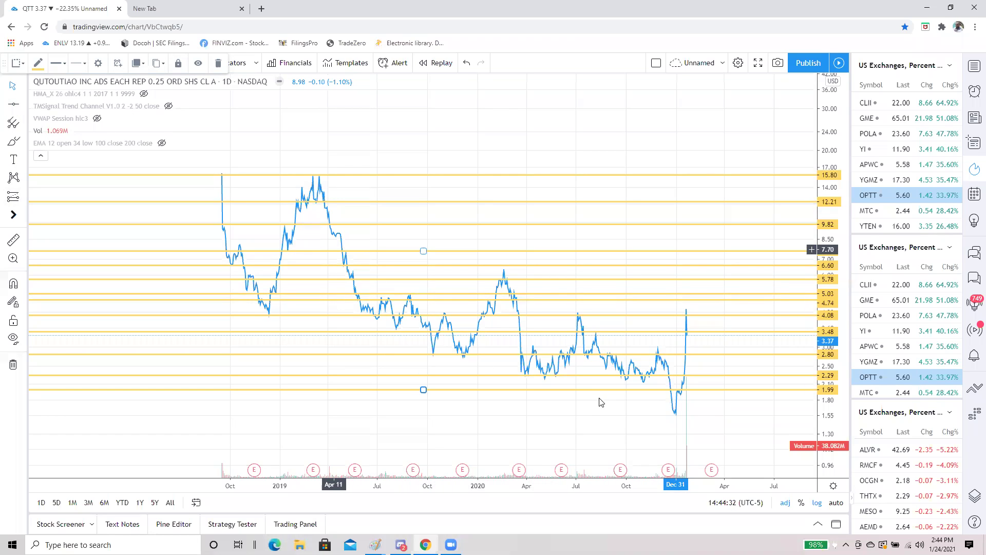
{"action": "left_click", "coordinate": [675, 412]}
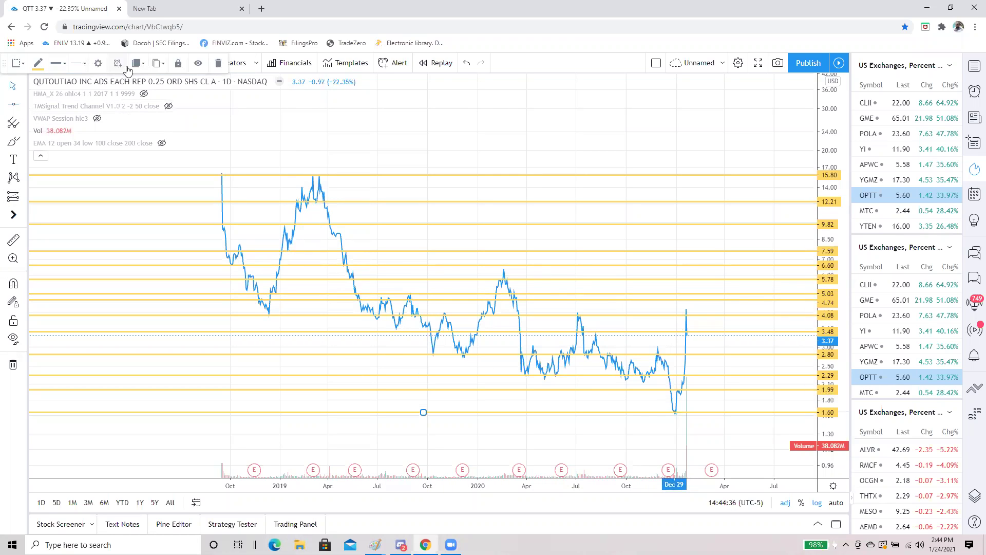
{"action": "mouse_move", "coordinate": [7, 62]}
{"action": "left_mouse_down"}
{"action": "mouse_move", "coordinate": [344, 66]}
{"action": "mouse_move", "coordinate": [414, 82]}
{"action": "mouse_move", "coordinate": [435, 105]}
{"action": "left_mouse_up"}
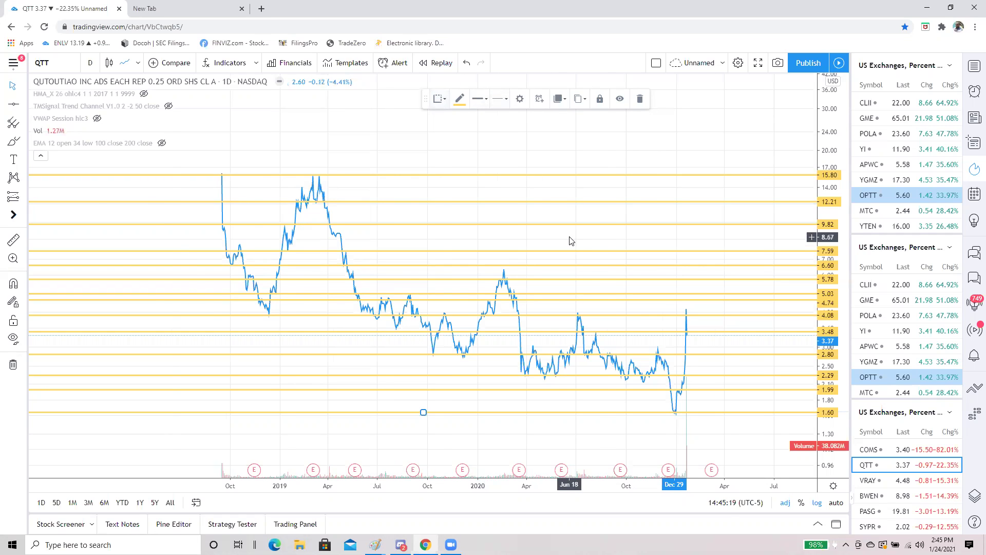
{"action": "scroll", "coordinate": [571, 240], "scroll_direction": "up", "scroll_amount": 5}
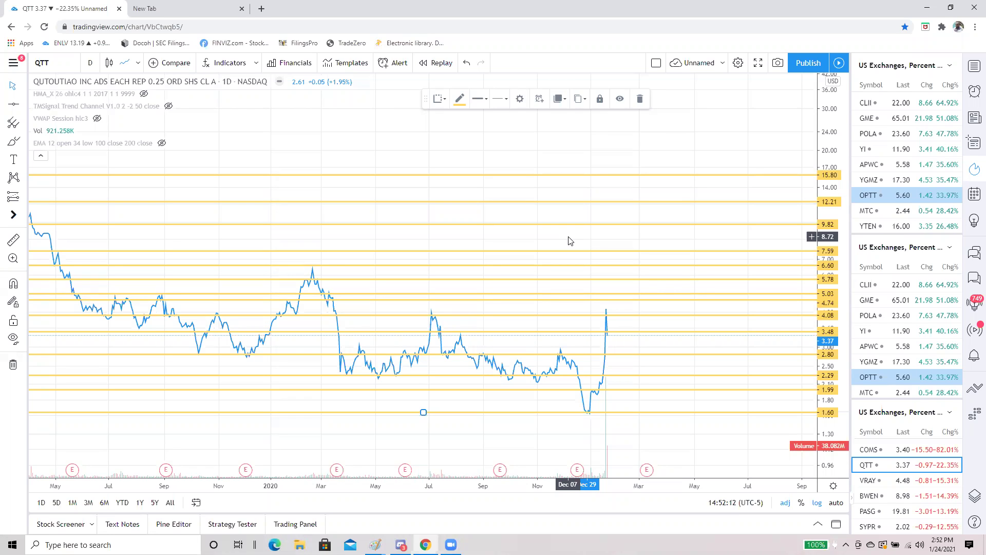
{"action": "scroll", "coordinate": [570, 240], "scroll_direction": "up", "scroll_amount": 1}
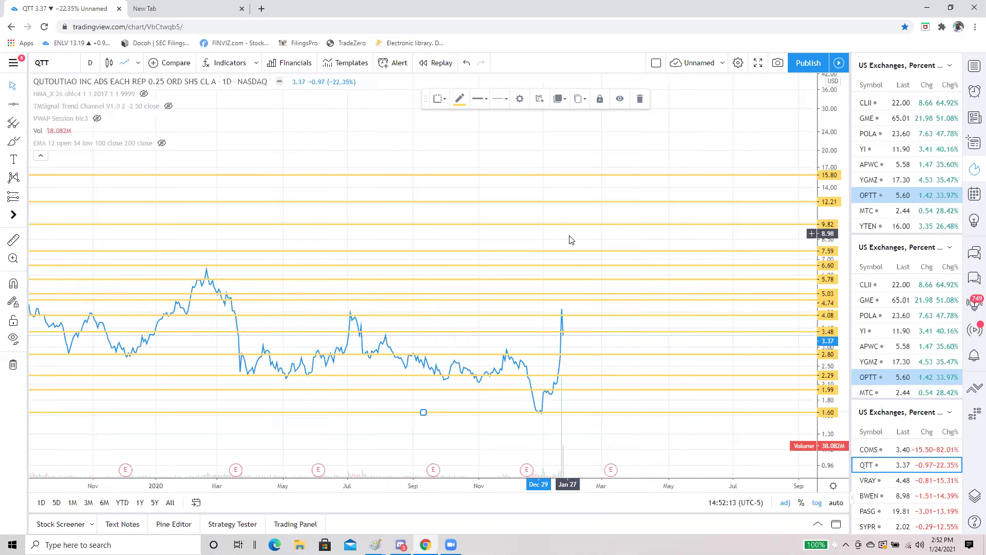
{"action": "scroll", "coordinate": [570, 240], "scroll_direction": "up", "scroll_amount": 1}
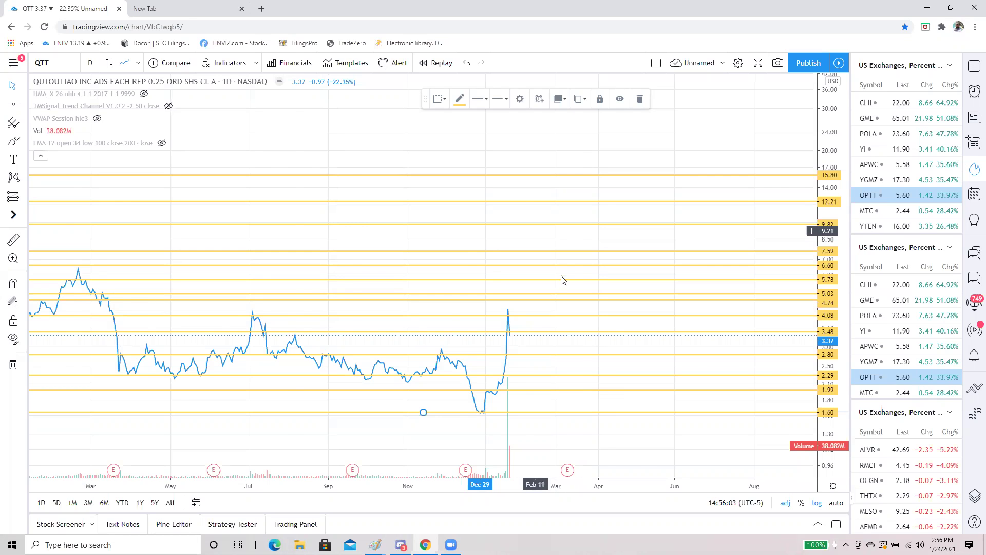
{"action": "scroll", "coordinate": [535, 429], "scroll_direction": "down", "scroll_amount": 3}
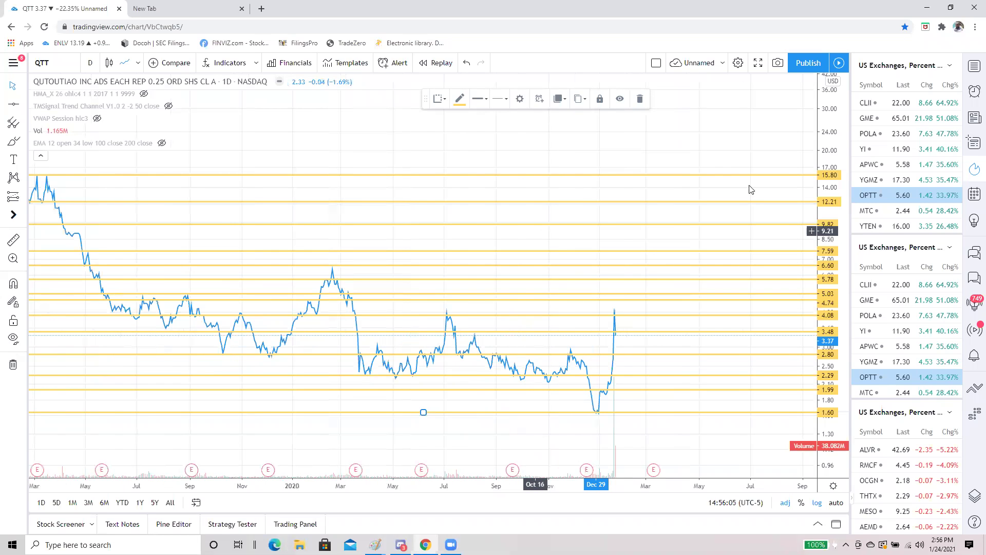
- Switch the QTT chart to the 3-minute interval, keeping the horizontal support and resistance lines in place
{"action": "scroll", "coordinate": [576, 247], "scroll_direction": "down", "scroll_amount": 3}
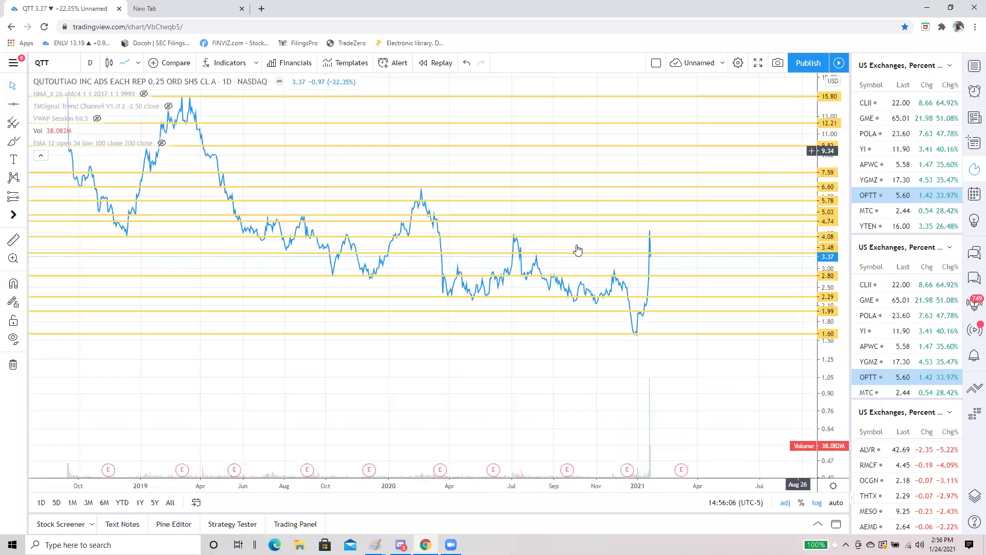
{"action": "scroll", "coordinate": [534, 190], "scroll_direction": "up", "scroll_amount": 5}
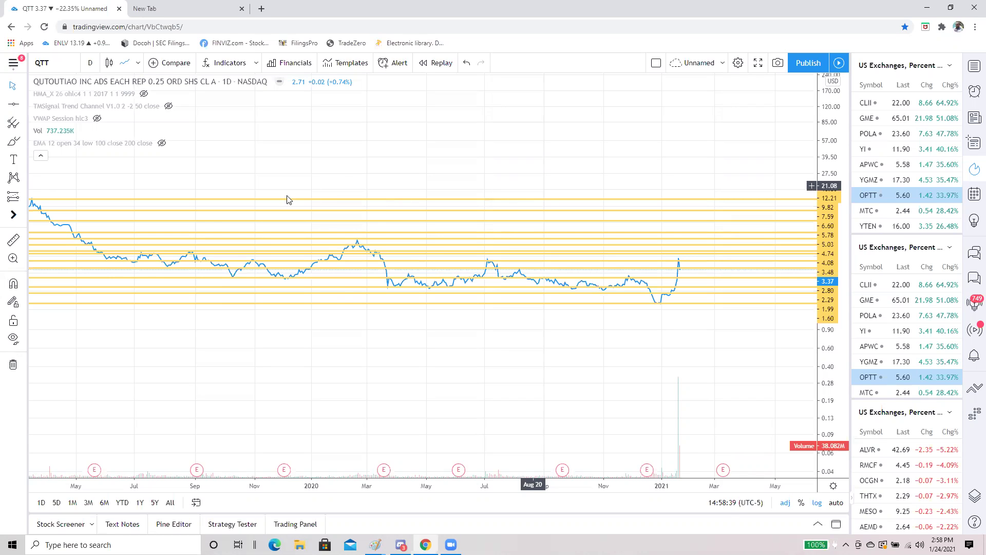
{"action": "scroll", "coordinate": [67, 87], "scroll_direction": "up", "scroll_amount": 5}
{"action": "left_click", "coordinate": [91, 63]}
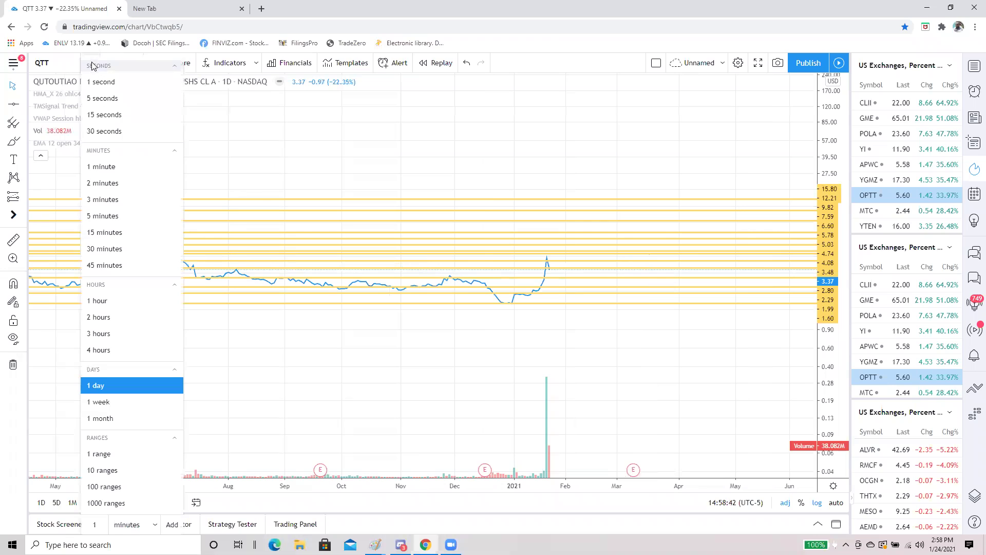
{"action": "left_click", "coordinate": [107, 199]}
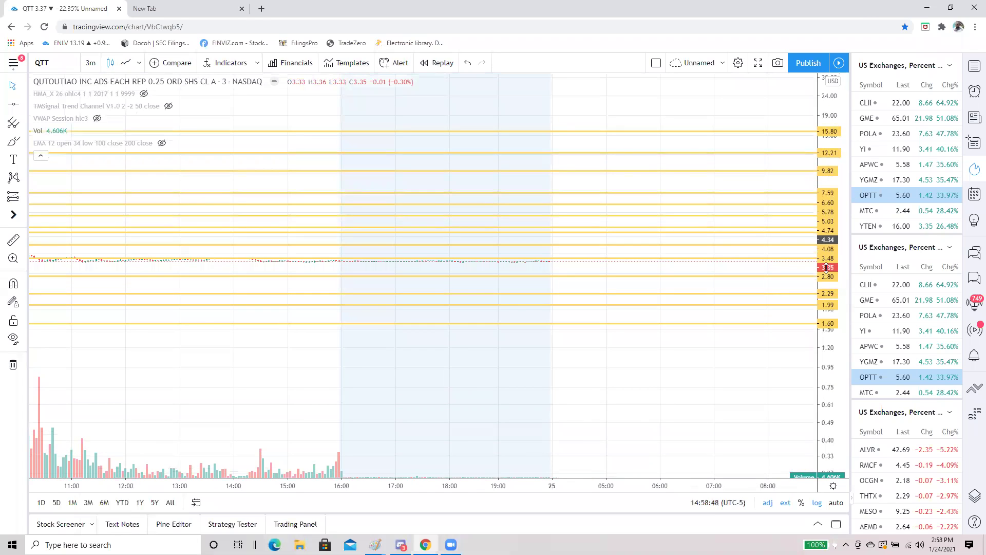
- Examine how the January 21 and 22 intraday candles react to the horizontal levels between 3.48 and 5.03
{"action": "left_click_drag", "start_coordinate": [847, 300], "coordinate": [844, 237]}
{"action": "double_click", "coordinate": [835, 130]}
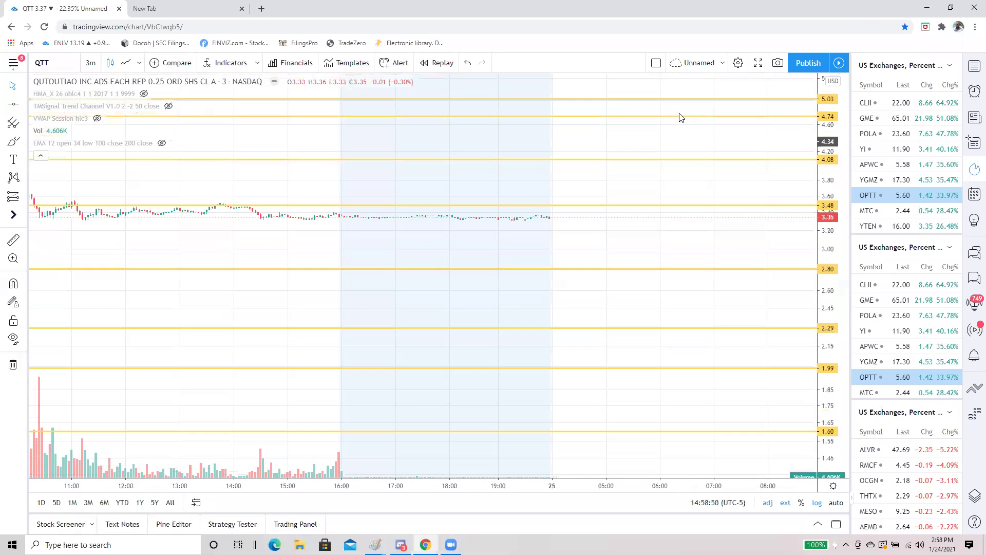
{"action": "scroll", "coordinate": [663, 205], "scroll_direction": "down", "scroll_amount": 3}
{"action": "scroll", "coordinate": [444, 231], "scroll_direction": "down", "scroll_amount": 3}
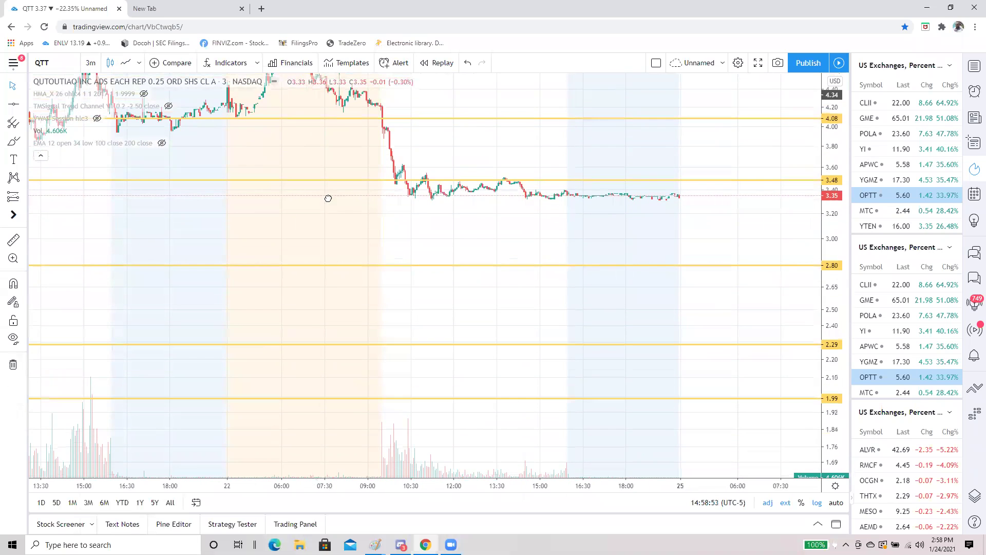
{"action": "scroll", "coordinate": [427, 262], "scroll_direction": "left", "scroll_amount": 2}
{"action": "scroll", "coordinate": [427, 261], "scroll_direction": "up", "scroll_amount": 5}
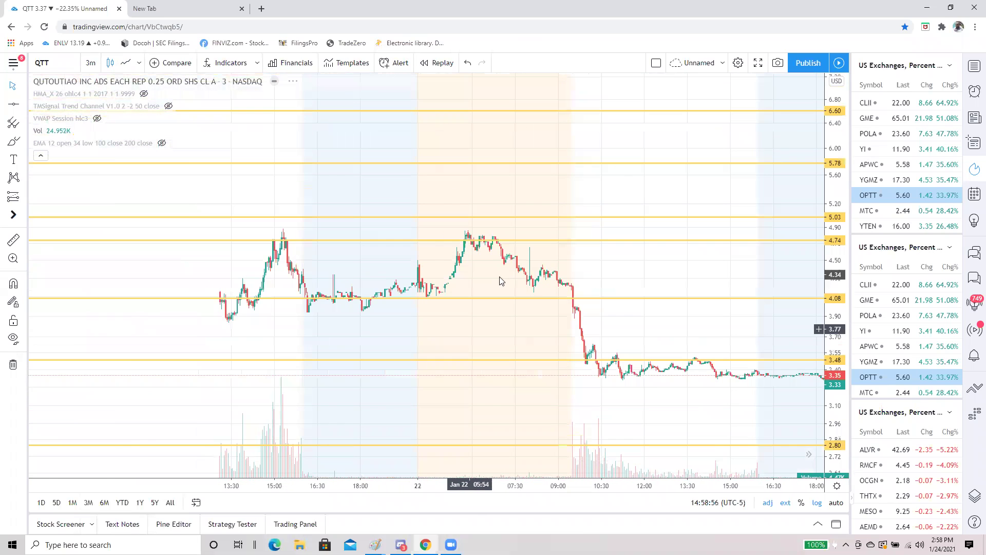
{"action": "left_click_drag", "start_coordinate": [835, 234], "coordinate": [482, 268]}
{"action": "scroll", "coordinate": [463, 339], "scroll_direction": "left", "scroll_amount": 6}
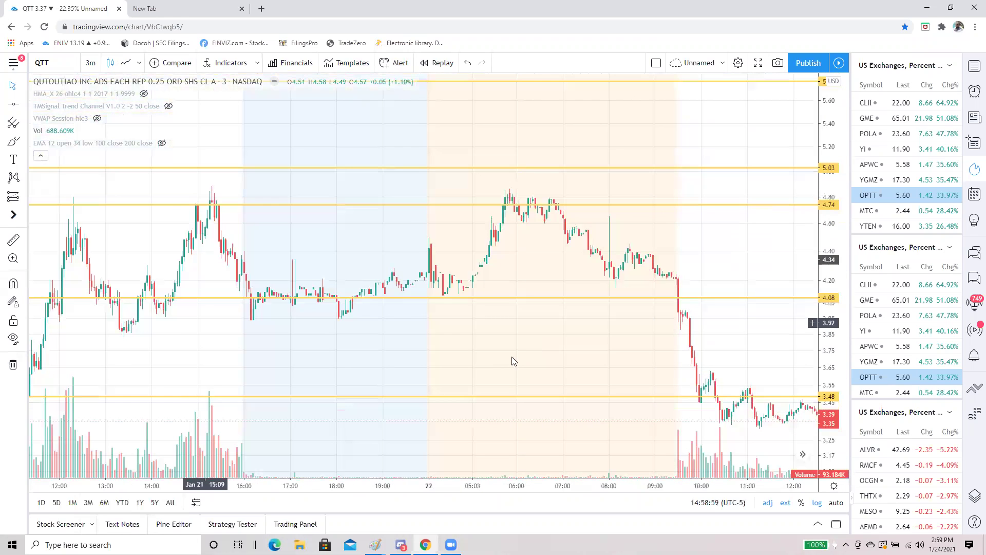
{"action": "scroll", "coordinate": [653, 290], "scroll_direction": "down", "scroll_amount": 1}
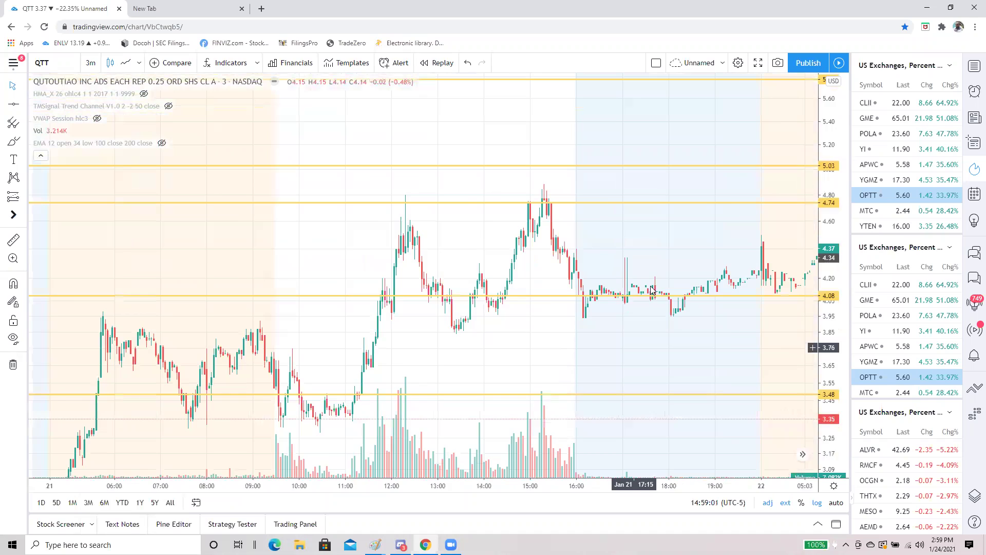
{"action": "scroll", "coordinate": [451, 290], "scroll_direction": "down", "scroll_amount": 4}
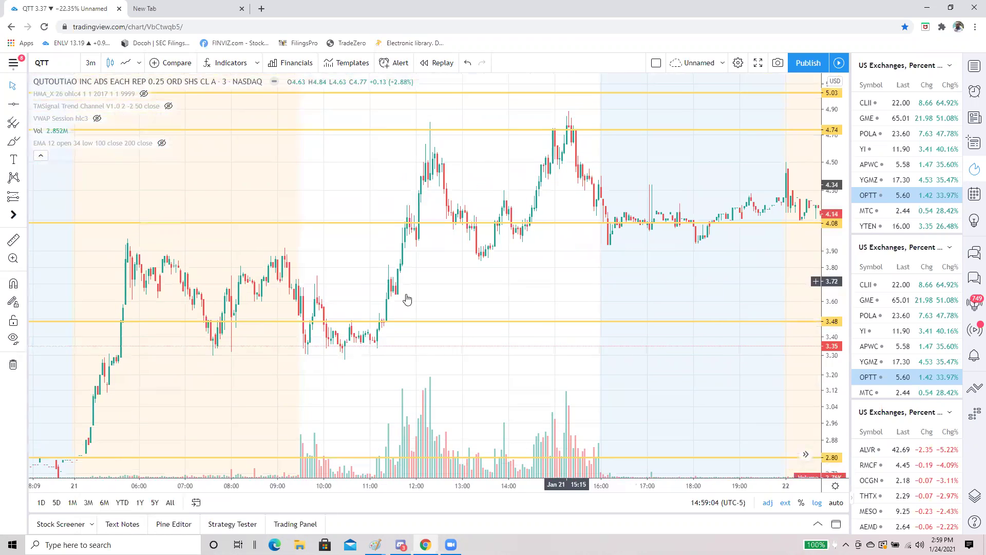
{"action": "scroll", "coordinate": [405, 296], "scroll_direction": "up", "scroll_amount": 2}
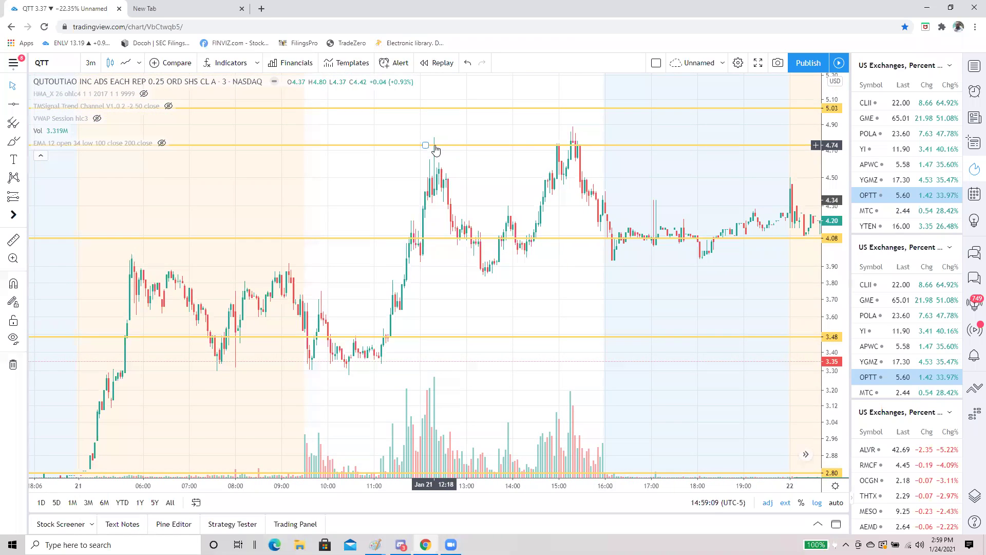
{"action": "scroll", "coordinate": [306, 368], "scroll_direction": "down", "scroll_amount": 1}
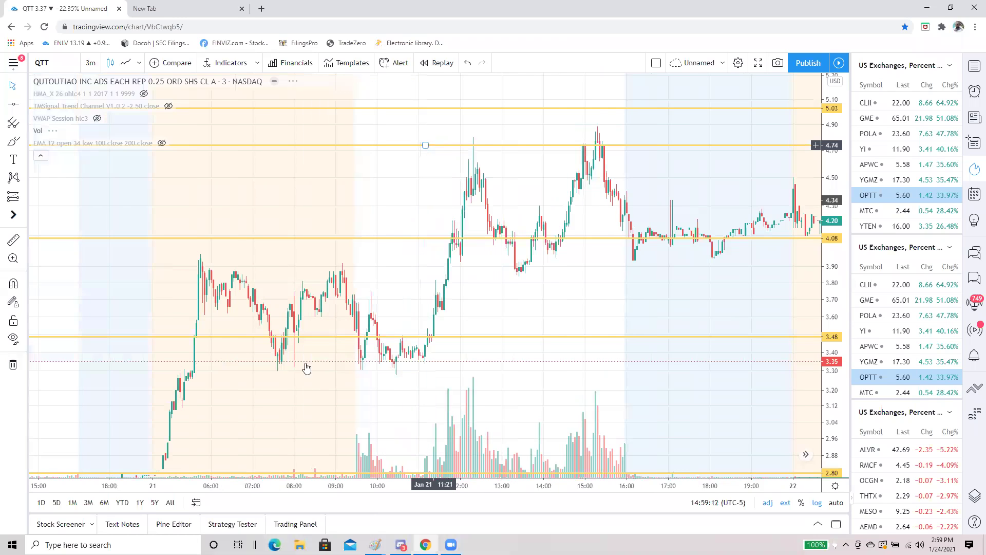
{"action": "scroll", "coordinate": [335, 379], "scroll_direction": "up", "scroll_amount": 1}
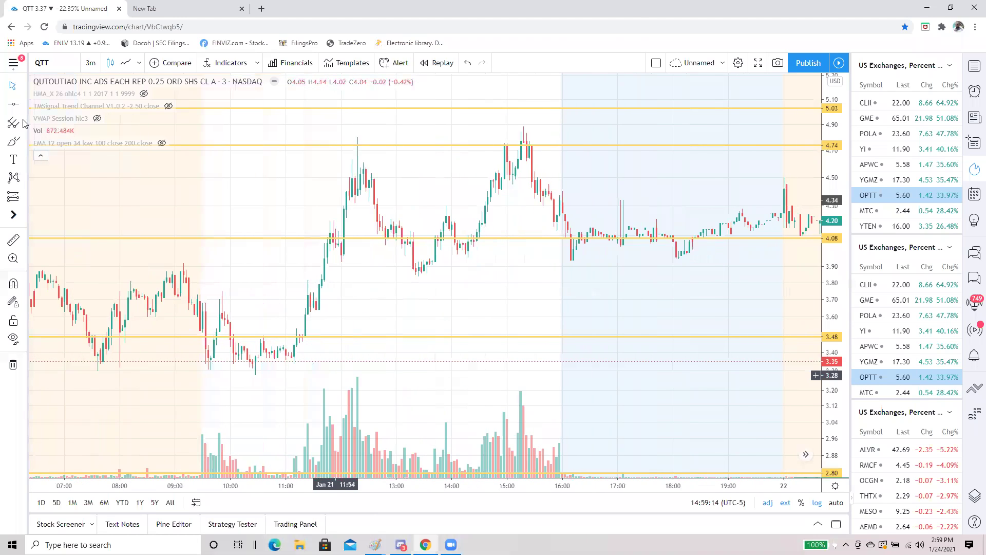
- Draw red horizontal rays from the January 21 premarket move at 3.96 and 3.49, and ready the tool for another ray
{"action": "left_click", "coordinate": [24, 105]}
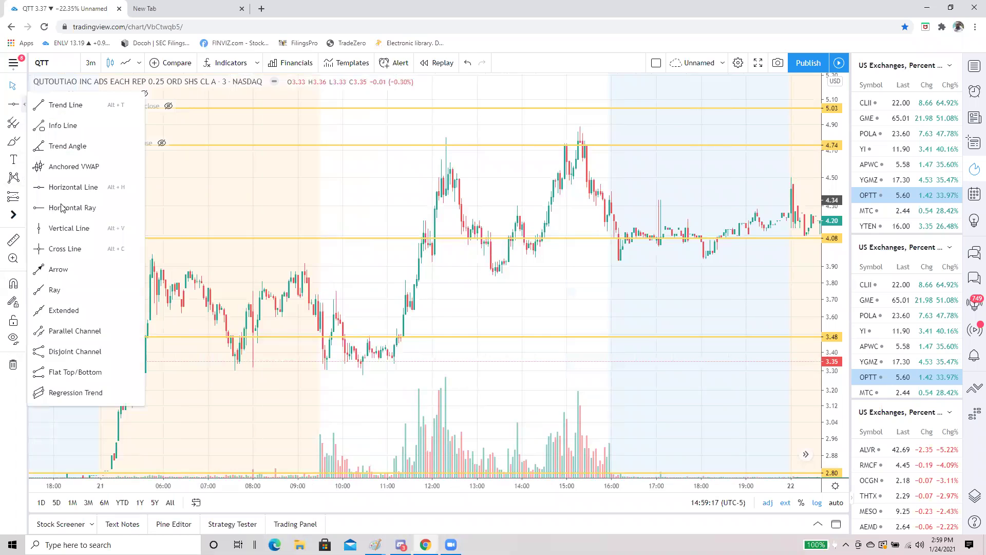
{"action": "left_click", "coordinate": [152, 257]}
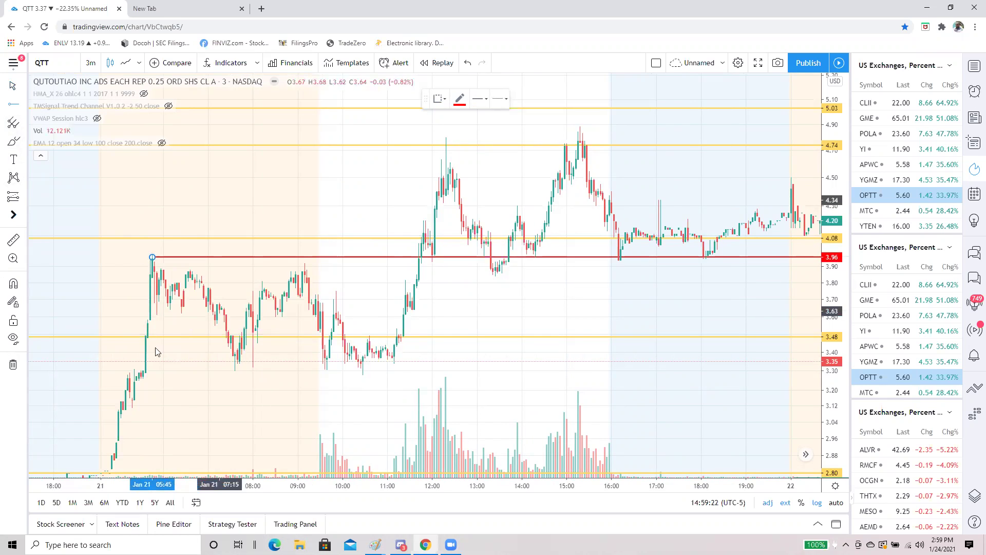
{"action": "left_click", "coordinate": [143, 336]}
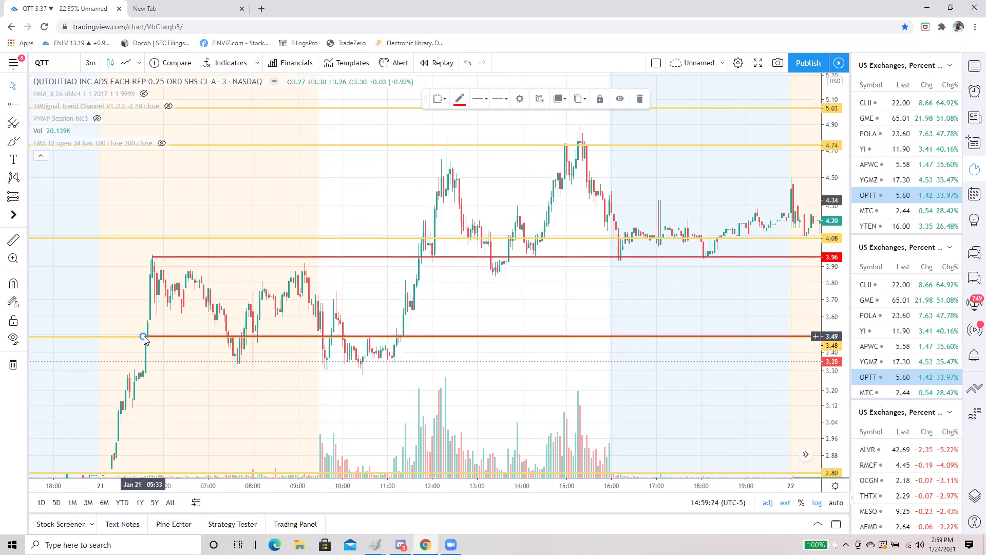
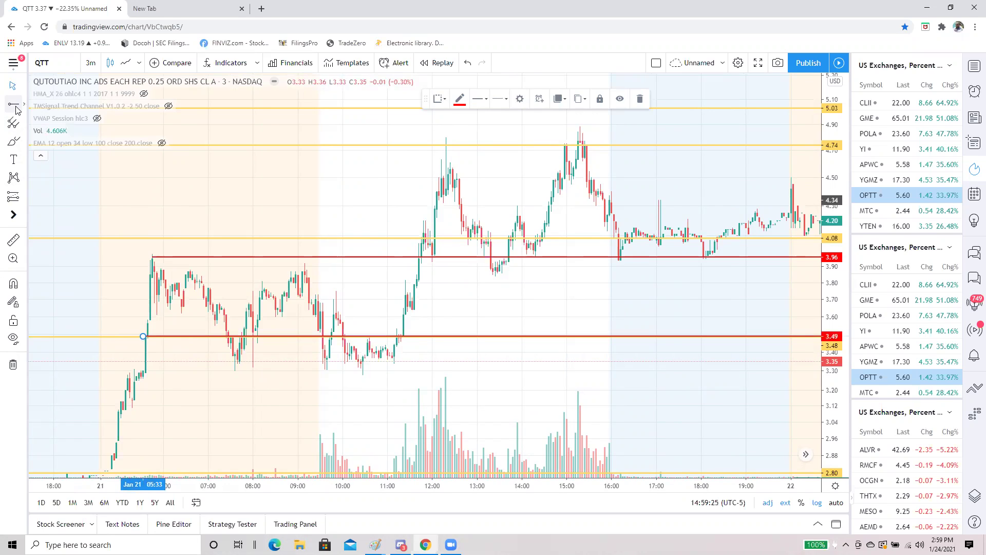
{"action": "left_click", "coordinate": [16, 107]}
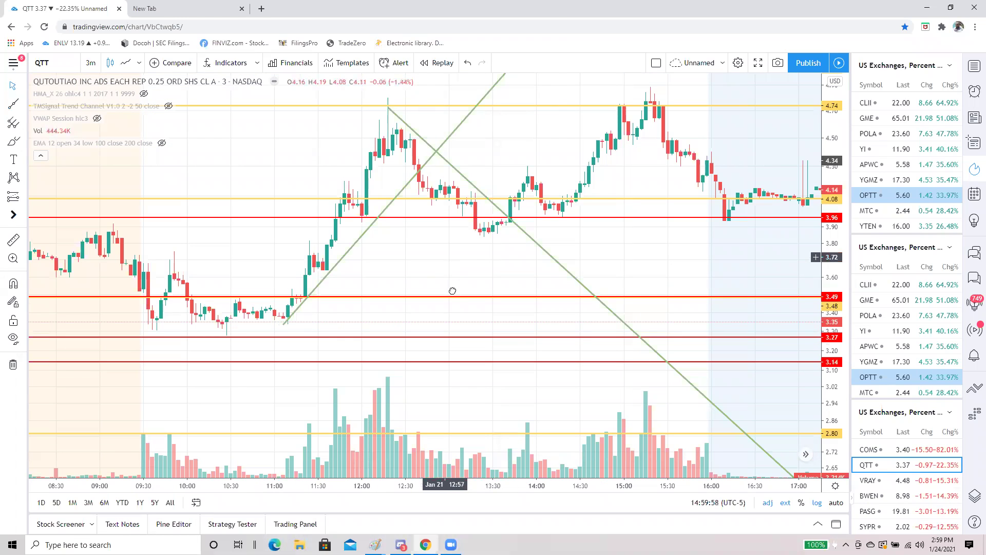
- Examine the January 21 rally, the pullback and the second run against the two green trend lines and the horizontal levels
{"action": "left_click_drag", "start_coordinate": [454, 301], "coordinate": [456, 309]}
{"action": "left_click_drag", "start_coordinate": [331, 327], "coordinate": [329, 356]}
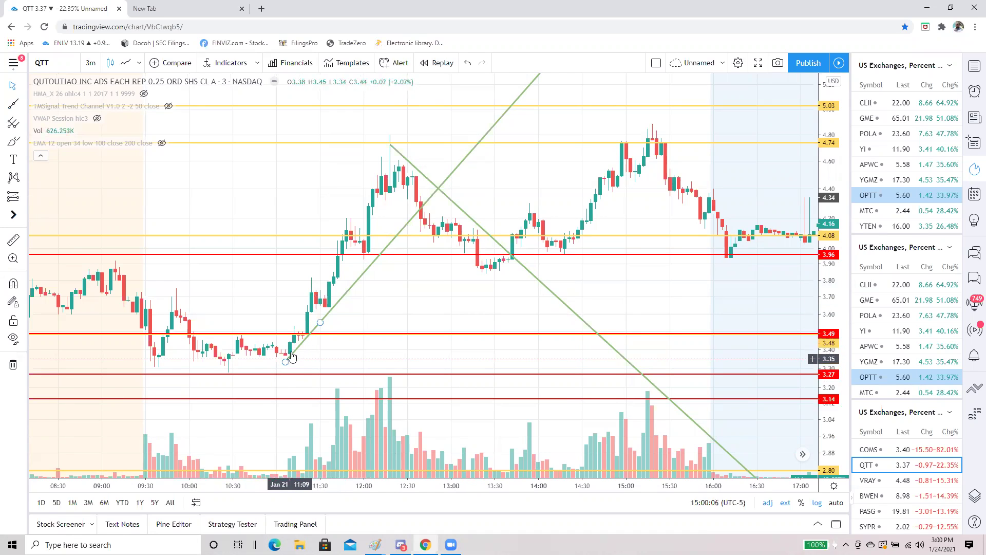
{"action": "left_click", "coordinate": [311, 335]}
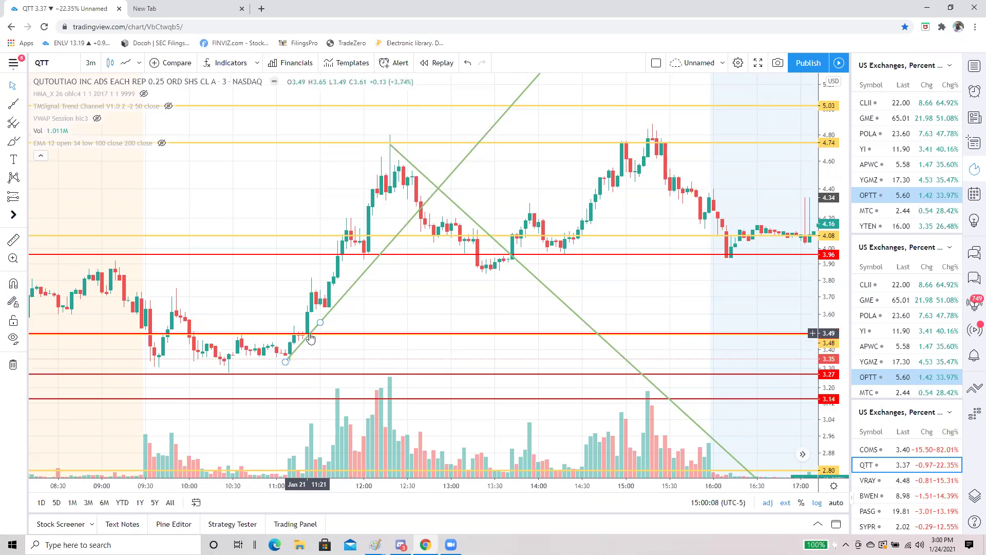
{"action": "left_click", "coordinate": [307, 293]}
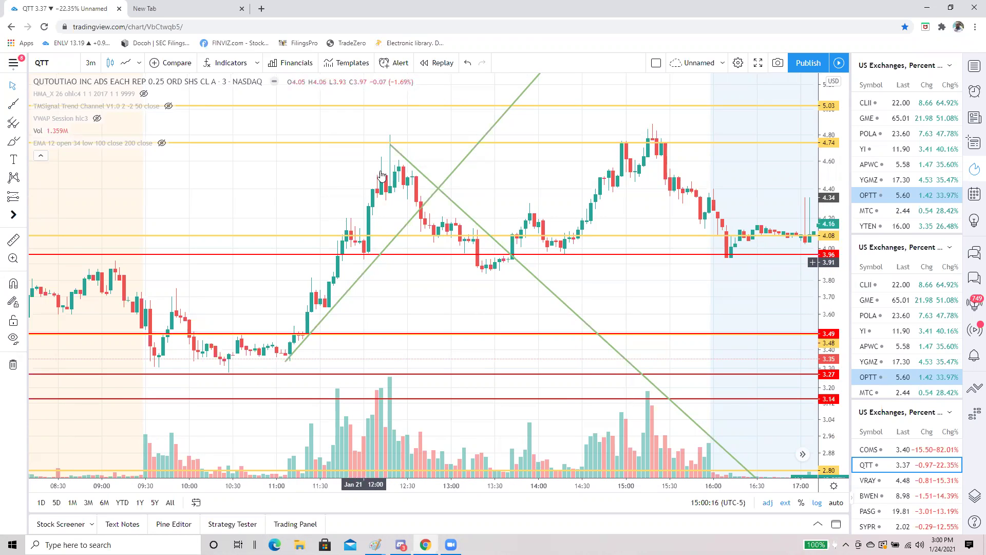
{"action": "scroll", "coordinate": [411, 308], "scroll_direction": "up", "scroll_amount": 1}
{"action": "scroll", "coordinate": [365, 234], "scroll_direction": "up", "scroll_amount": 1}
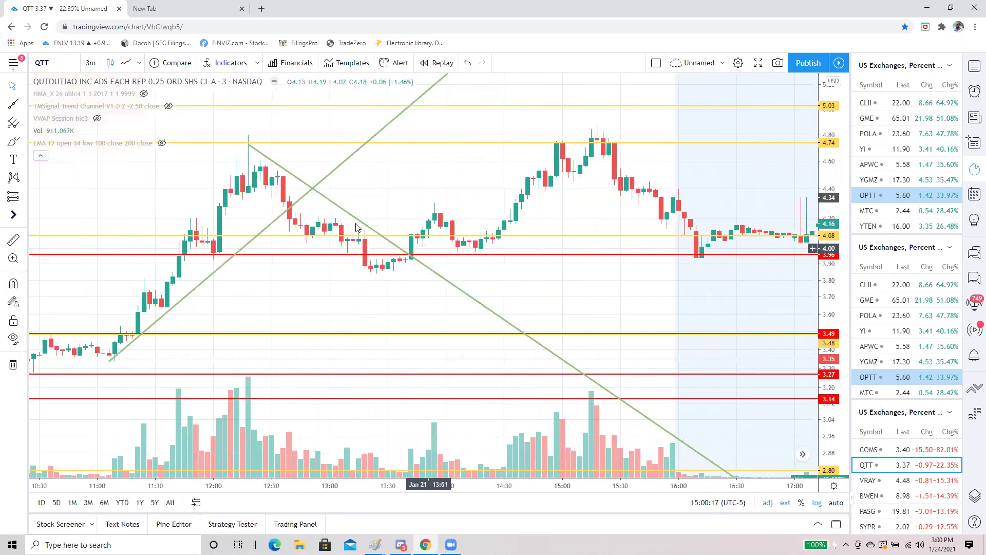
{"action": "scroll", "coordinate": [519, 359], "scroll_direction": "left", "scroll_amount": 5}
{"action": "scroll", "coordinate": [410, 308], "scroll_direction": "up", "scroll_amount": 2}
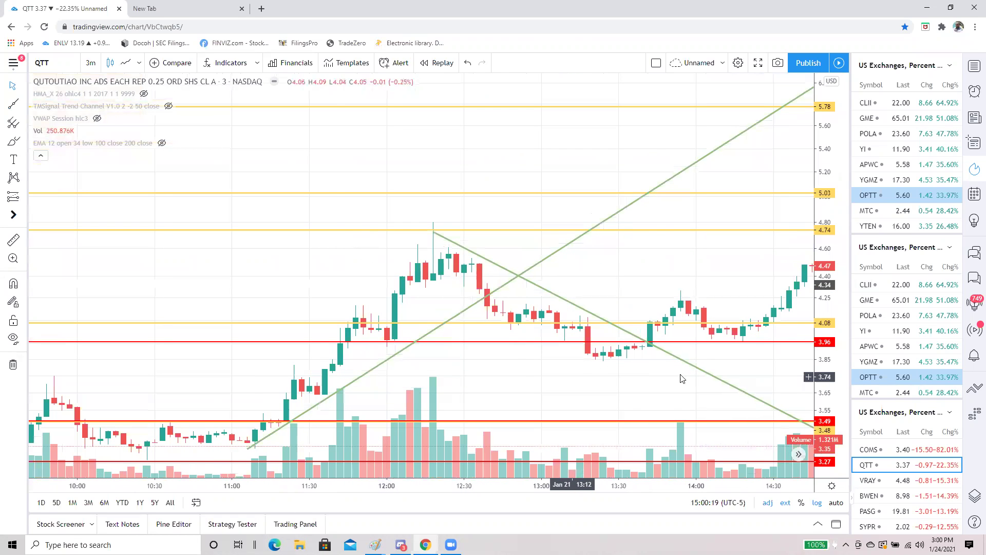
{"action": "scroll", "coordinate": [681, 379], "scroll_direction": "right", "scroll_amount": 3}
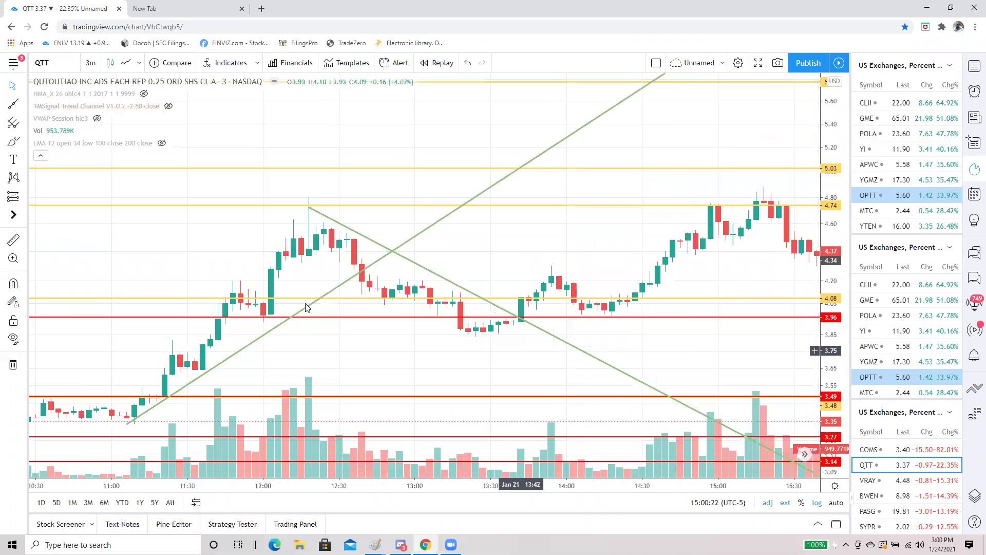
{"action": "scroll", "coordinate": [305, 307], "scroll_direction": "right", "scroll_amount": 4}
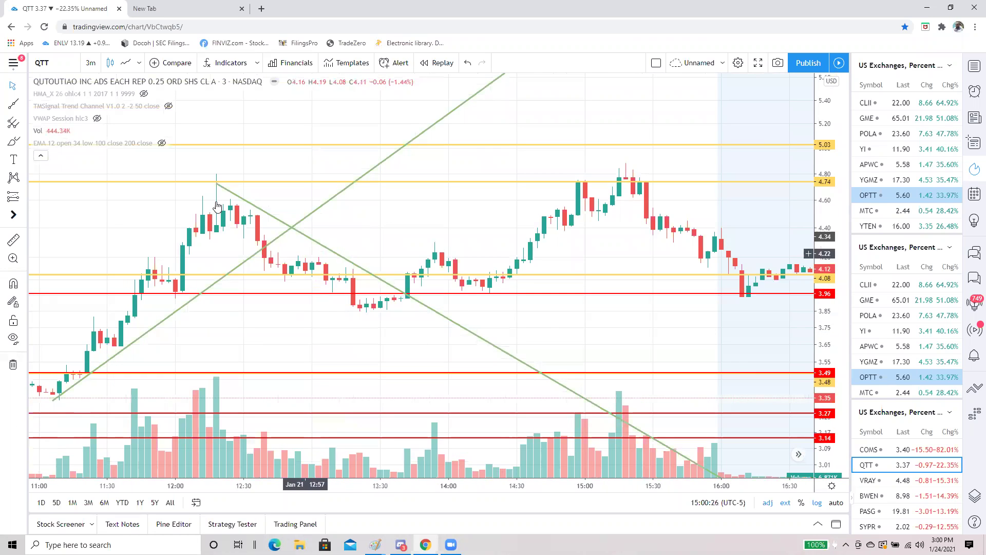
{"action": "scroll", "coordinate": [132, 127], "scroll_direction": "down", "scroll_amount": 2}
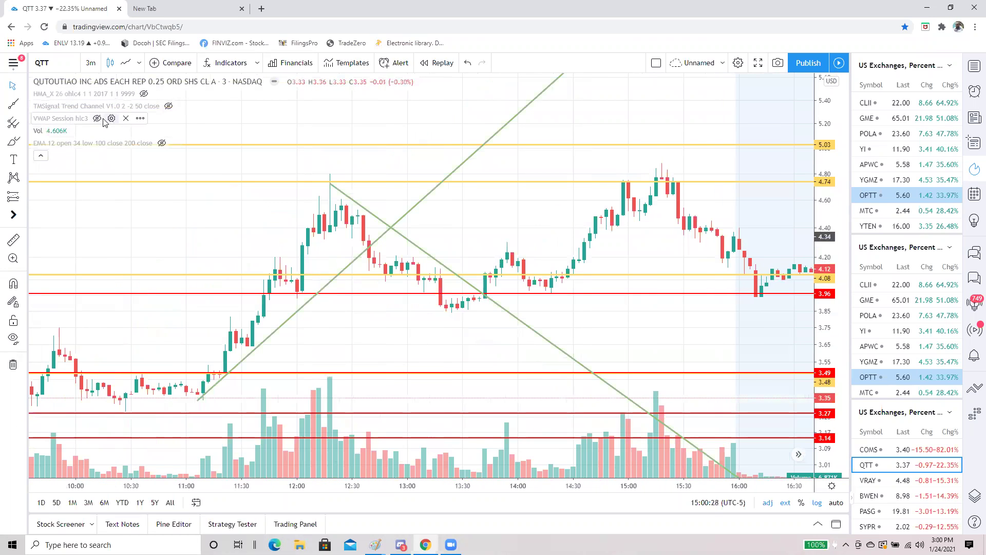
- Show the session VWAP on the QTT chart and compare the January 21 price action with it
{"action": "left_click", "coordinate": [97, 119]}
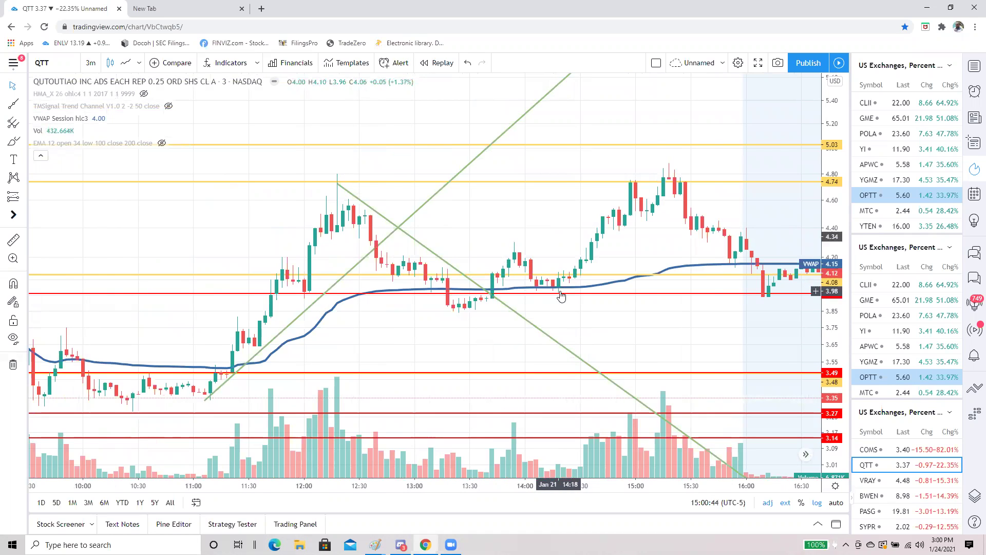
{"action": "scroll", "coordinate": [533, 304], "scroll_direction": "down", "scroll_amount": 2}
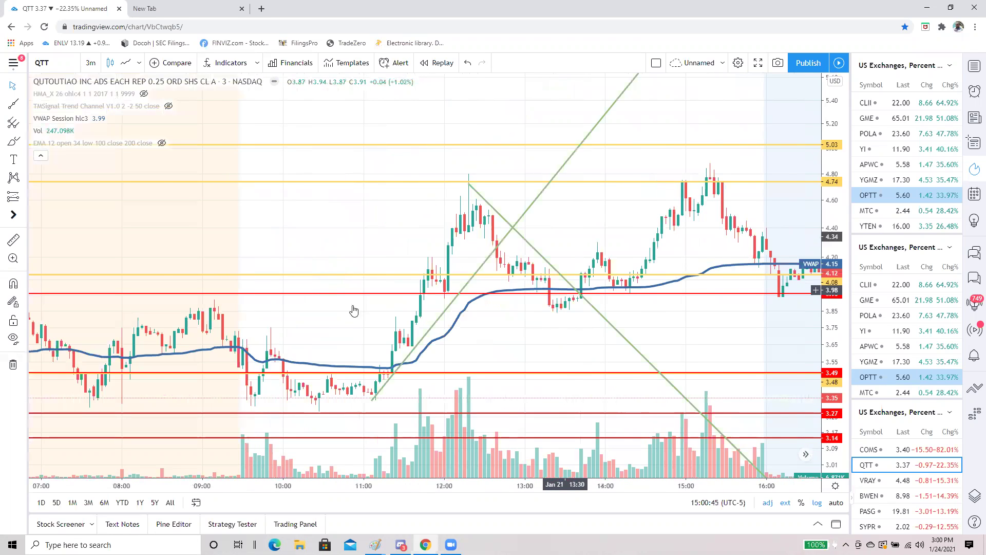
{"action": "scroll", "coordinate": [353, 310], "scroll_direction": "down", "scroll_amount": 2}
{"action": "scroll", "coordinate": [737, 315], "scroll_direction": "up", "scroll_amount": 3}
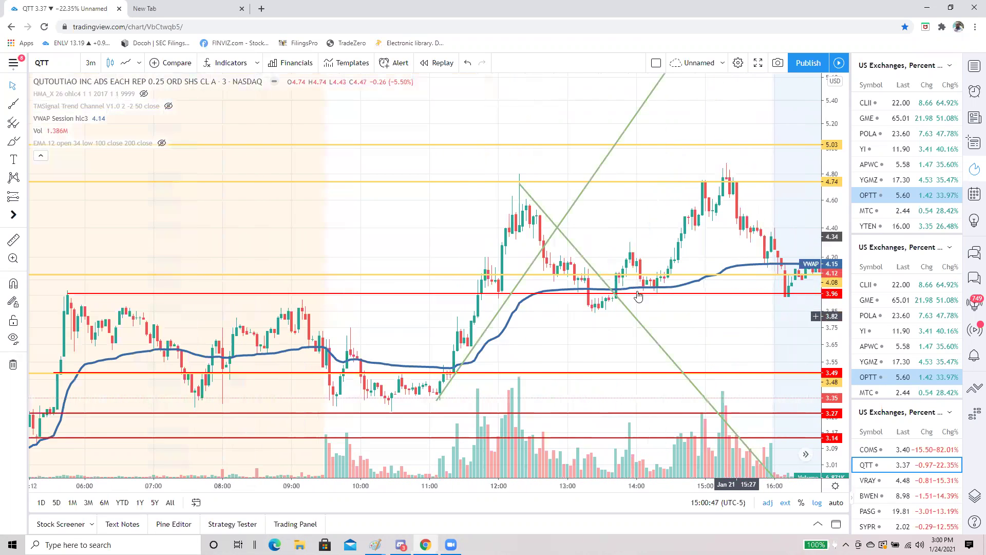
{"action": "scroll", "coordinate": [638, 296], "scroll_direction": "up", "scroll_amount": 1}
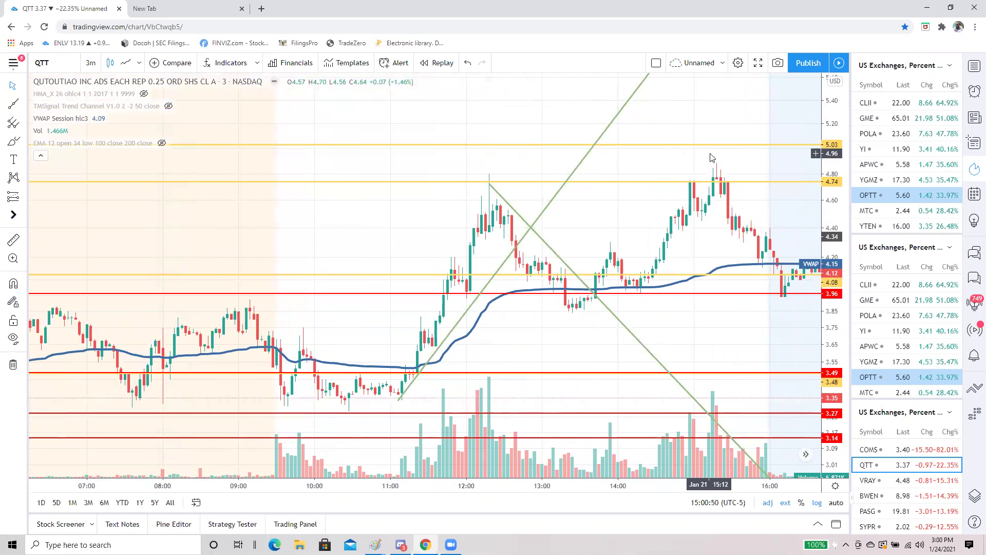
{"action": "scroll", "coordinate": [568, 328], "scroll_direction": "down", "scroll_amount": 3}
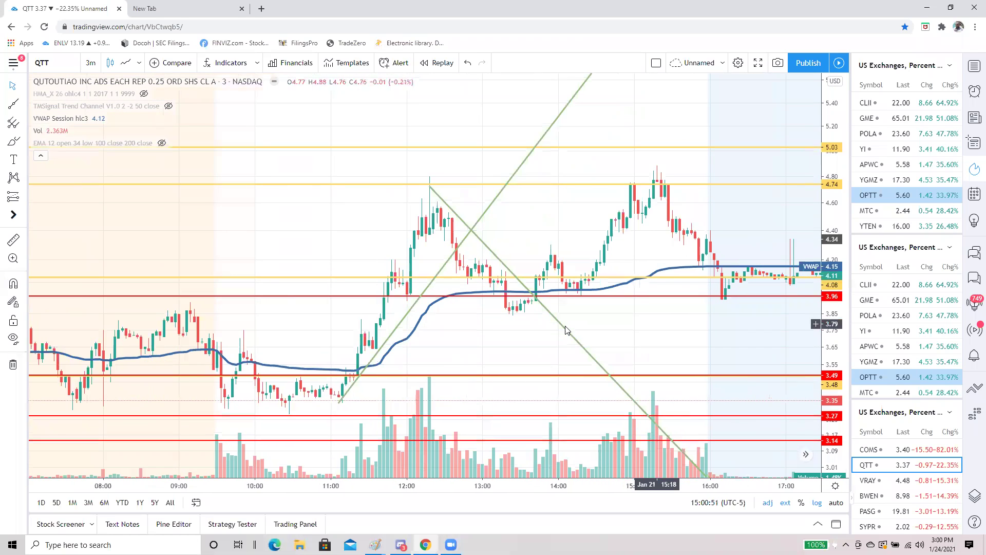
{"action": "scroll", "coordinate": [575, 330], "scroll_direction": "down", "scroll_amount": 1}
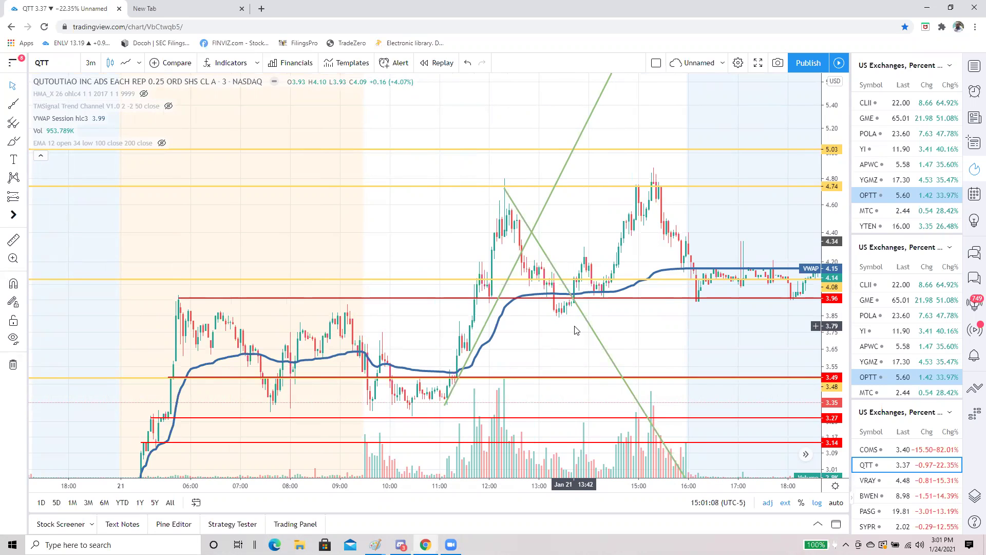
- Remove all drawings from the QTT chart and switch the chart to TENX (Tenax Therapeutics Inc, NASDAQ)
{"action": "right_click", "coordinate": [428, 238]}
{"action": "left_click", "coordinate": [496, 431]}
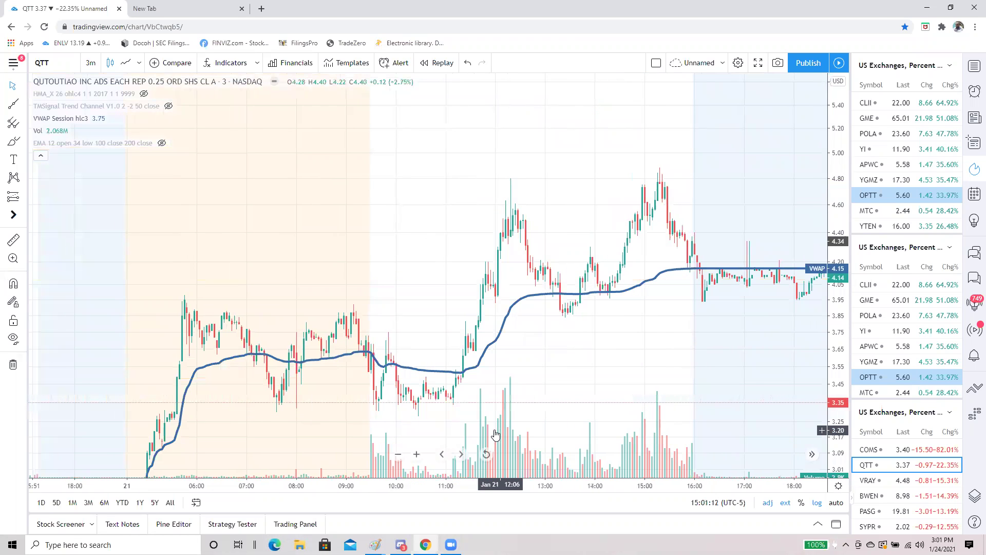
{"action": "left_click_drag", "start_coordinate": [848, 258], "coordinate": [418, 163]}
{"action": "type", "text": "TENX"}
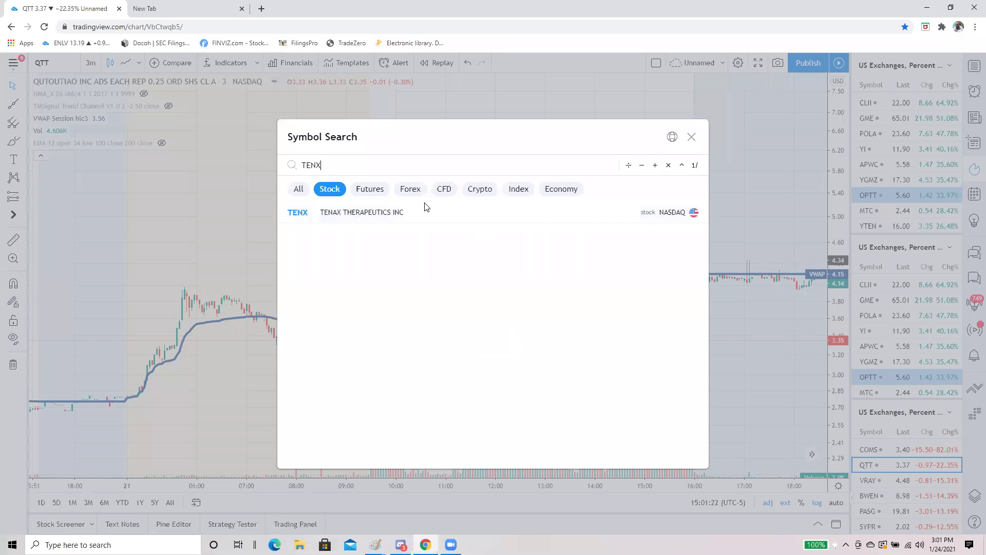
{"action": "left_click", "coordinate": [375, 216]}
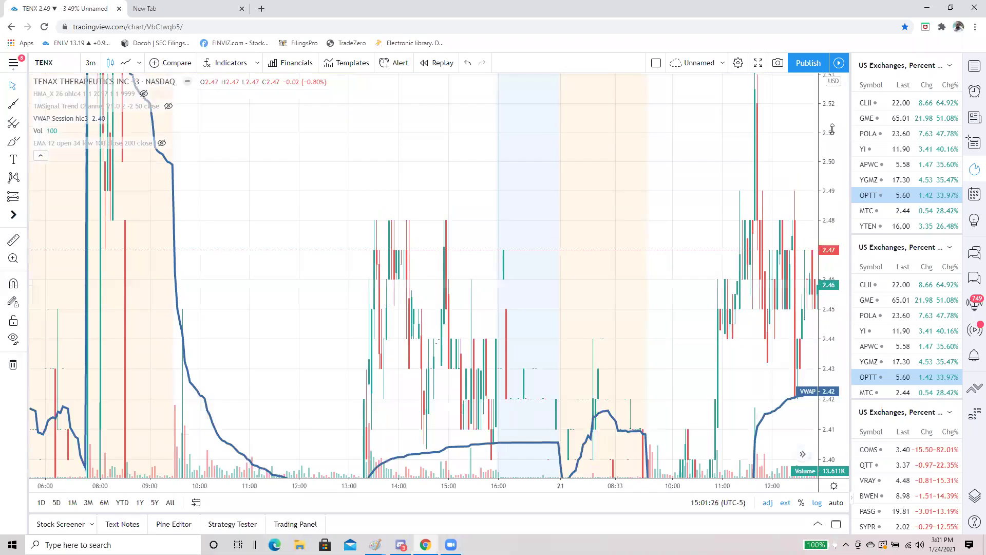
- Switch the TENX chart from 3-minute to the daily interval and hide the session VWAP indicator
{"action": "scroll", "coordinate": [701, 378], "scroll_direction": "down", "scroll_amount": 10}
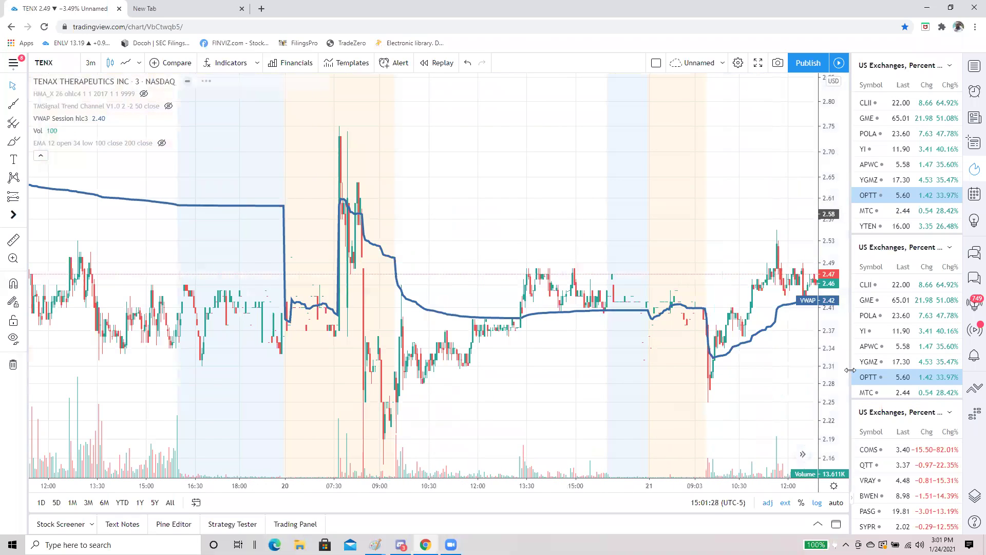
{"action": "left_click", "coordinate": [90, 63]}
{"action": "left_click", "coordinate": [125, 385]}
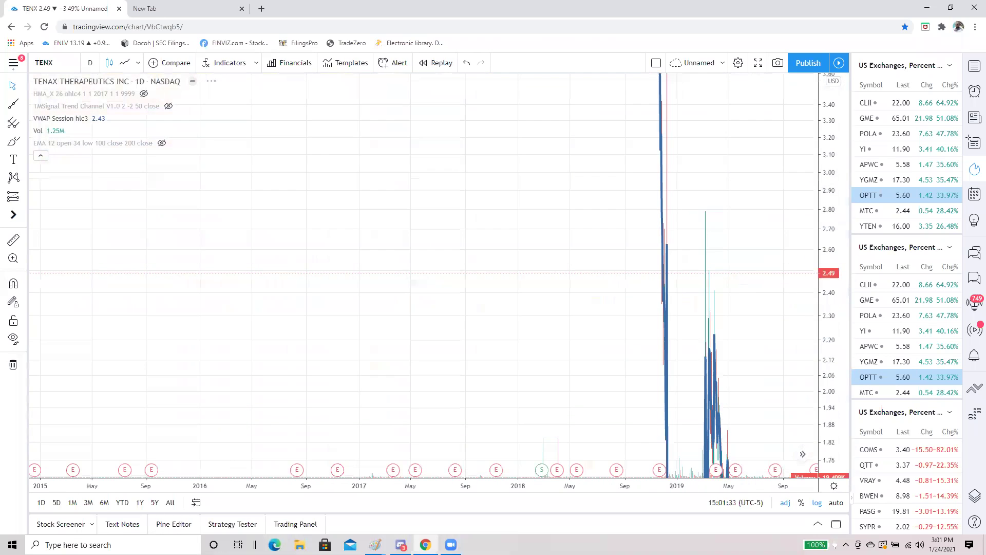
{"action": "left_click_drag", "start_coordinate": [578, 287], "coordinate": [138, 292]}
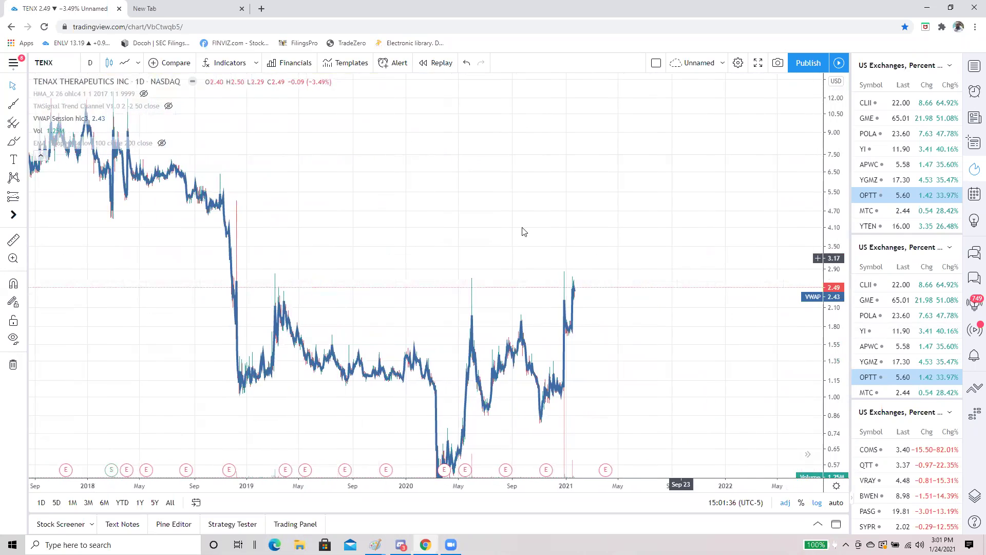
{"action": "left_click", "coordinate": [97, 119]}
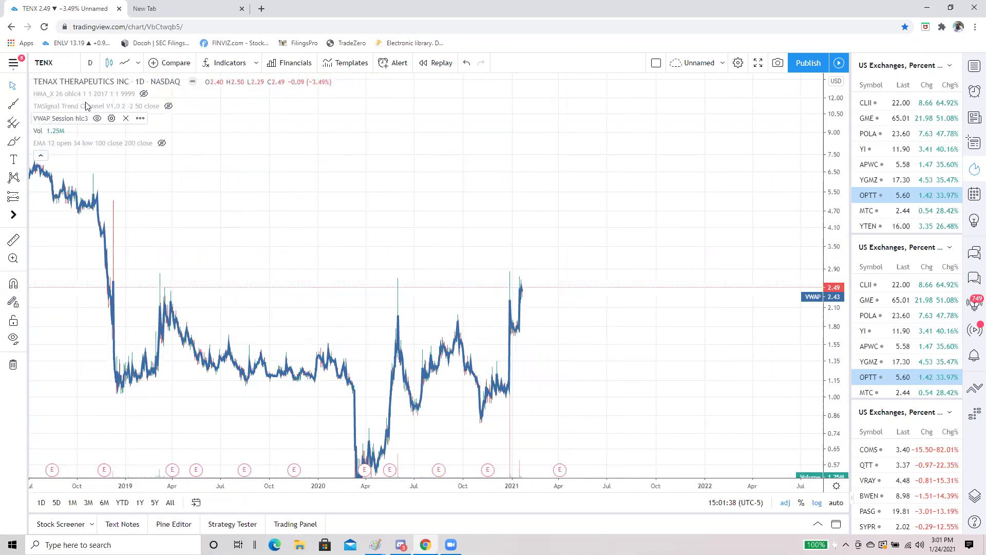
- Examine the TENX daily price history from early 2020 to January 2021, including the June spike and the recent gap up
{"action": "scroll", "coordinate": [621, 293], "scroll_direction": "up", "scroll_amount": 2}
{"action": "scroll", "coordinate": [375, 326], "scroll_direction": "down", "scroll_amount": 3}
{"action": "scroll", "coordinate": [748, 304], "scroll_direction": "up", "scroll_amount": 4}
{"action": "scroll", "coordinate": [603, 288], "scroll_direction": "up", "scroll_amount": 5}
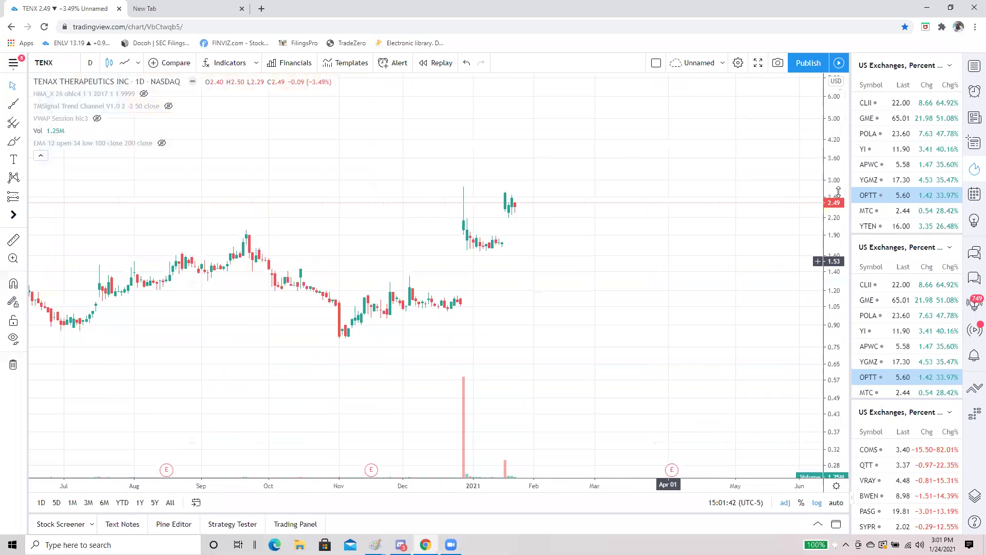
{"action": "scroll", "coordinate": [604, 288], "scroll_direction": "down", "scroll_amount": 5}
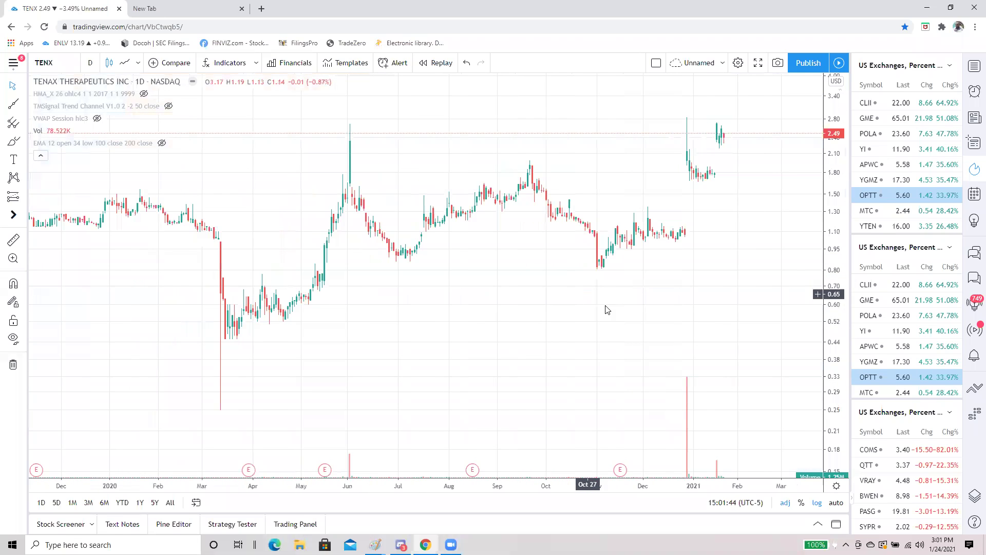
{"action": "scroll", "coordinate": [737, 194], "scroll_direction": "up", "scroll_amount": 5}
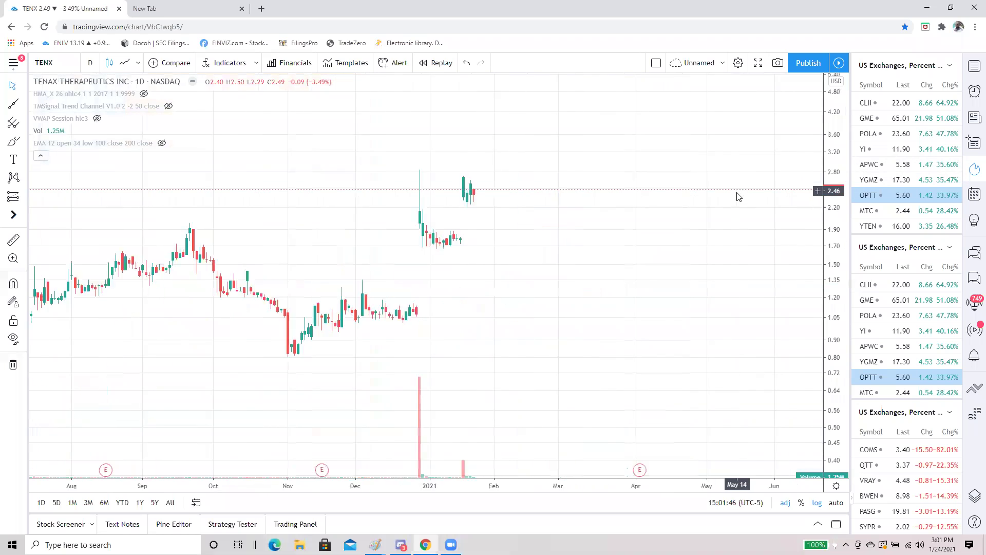
{"action": "scroll", "coordinate": [665, 335], "scroll_direction": "up", "scroll_amount": 6}
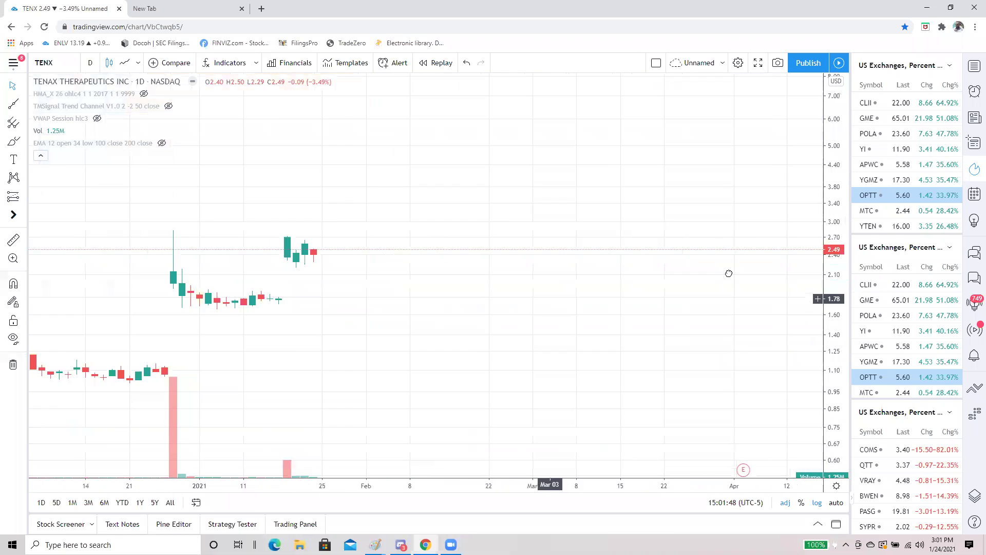
{"action": "left_click_drag", "start_coordinate": [331, 306], "coordinate": [742, 392]}
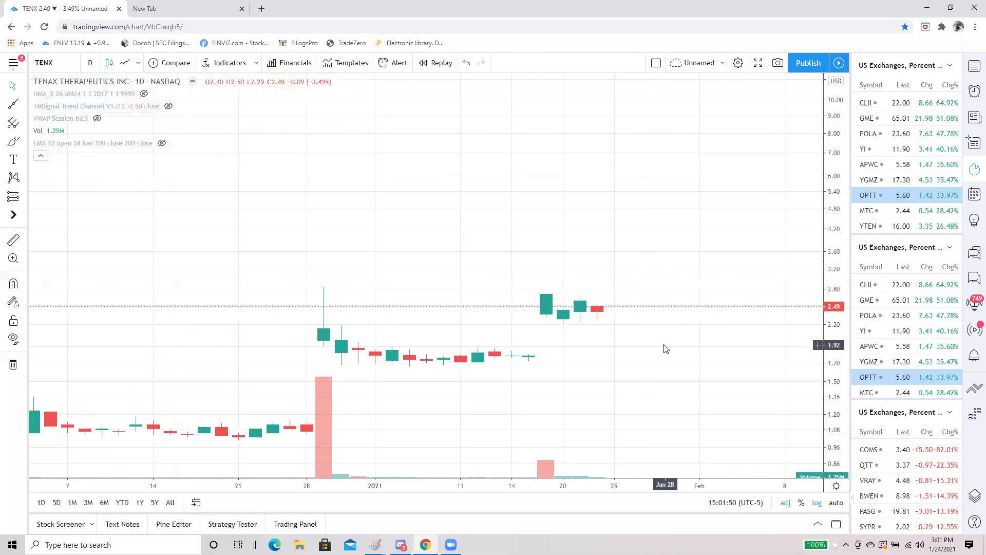
{"action": "scroll", "coordinate": [768, 129], "scroll_direction": "up", "scroll_amount": 2}
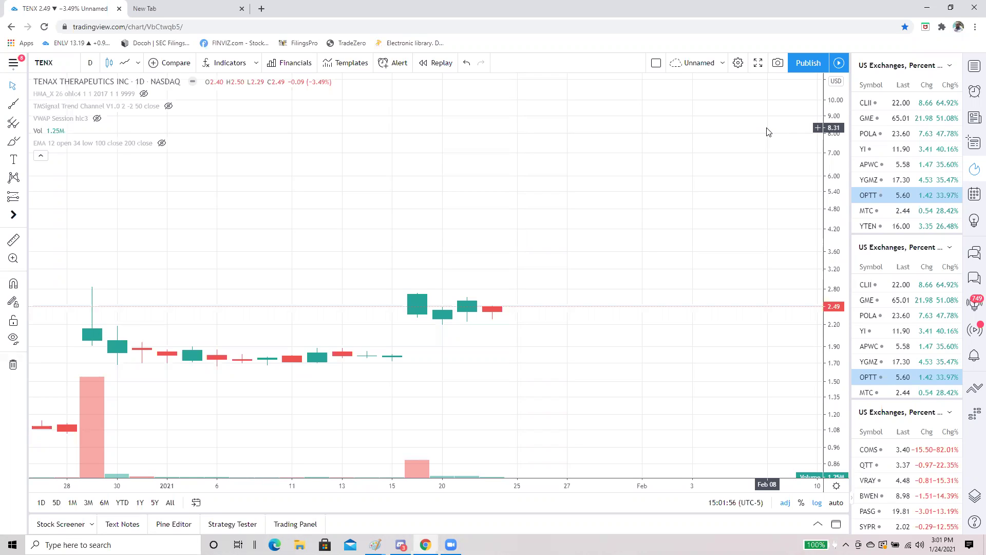
{"action": "scroll", "coordinate": [767, 134], "scroll_direction": "down", "scroll_amount": 2}
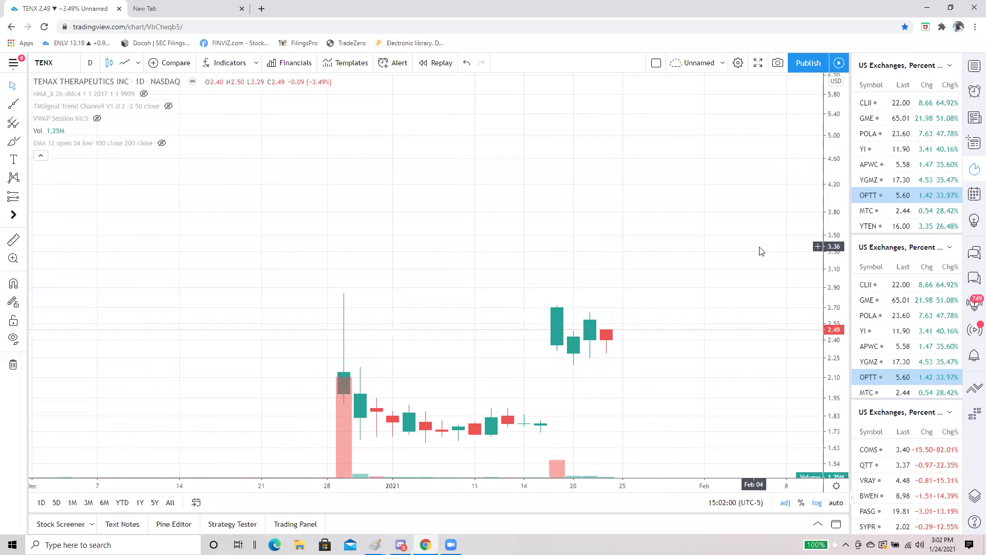
{"action": "scroll", "coordinate": [710, 392], "scroll_direction": "down", "scroll_amount": 5}
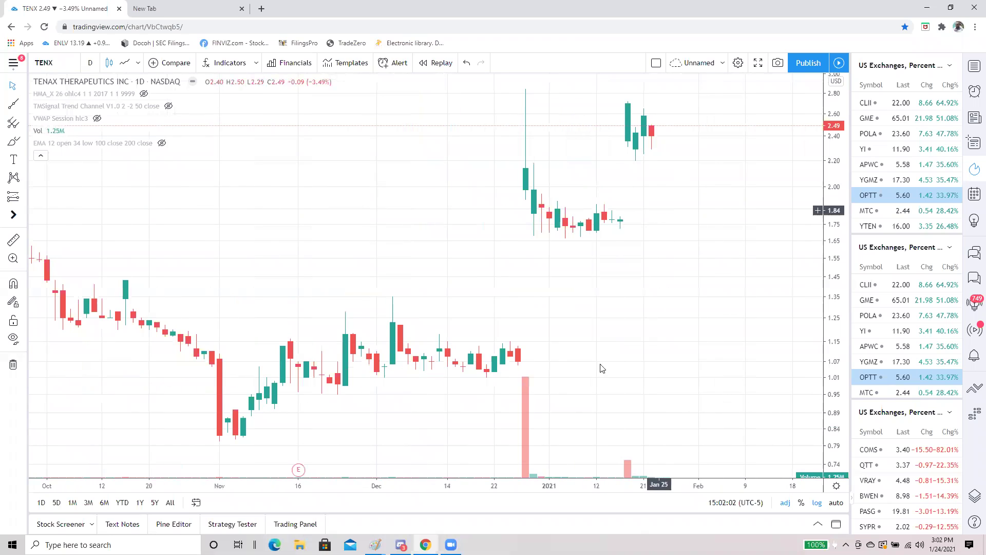
{"action": "left_click_drag", "start_coordinate": [665, 337], "coordinate": [610, 231]}
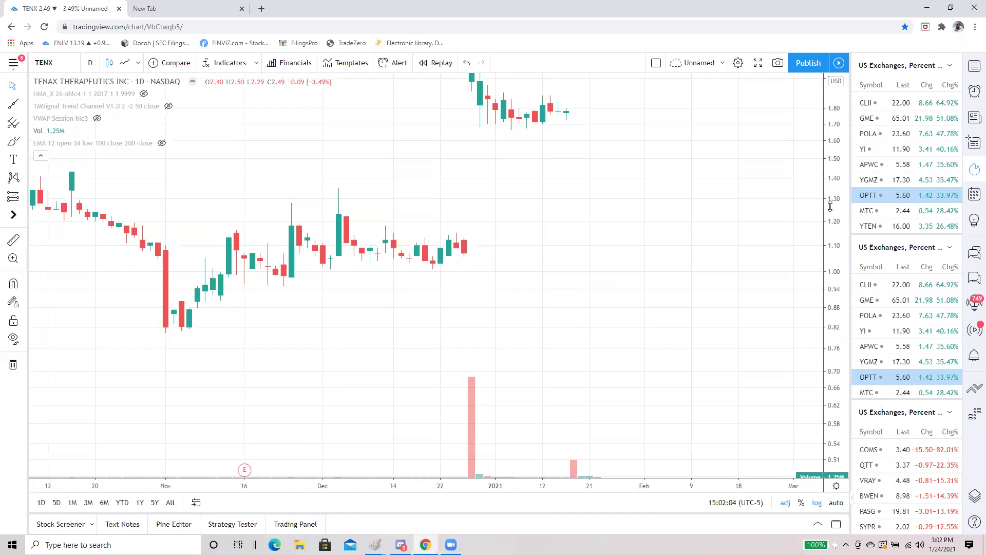
{"action": "scroll", "coordinate": [737, 308], "scroll_direction": "down", "scroll_amount": 5}
{"action": "left_click_drag", "start_coordinate": [833, 167], "coordinate": [794, 288]}
{"action": "scroll", "coordinate": [794, 288], "scroll_direction": "down", "scroll_amount": 1}
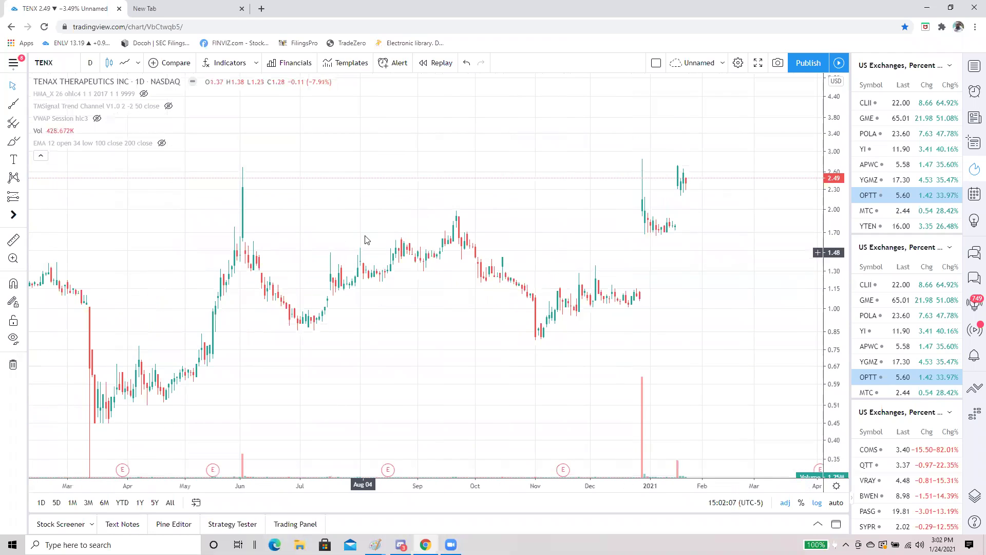
- Draw yellow horizontal lines at about 1.56 and 2.34 from the late May and early June 2020 candles, and compare them with the January candles
{"action": "left_click", "coordinate": [14, 104]}
{"action": "left_click", "coordinate": [24, 104]}
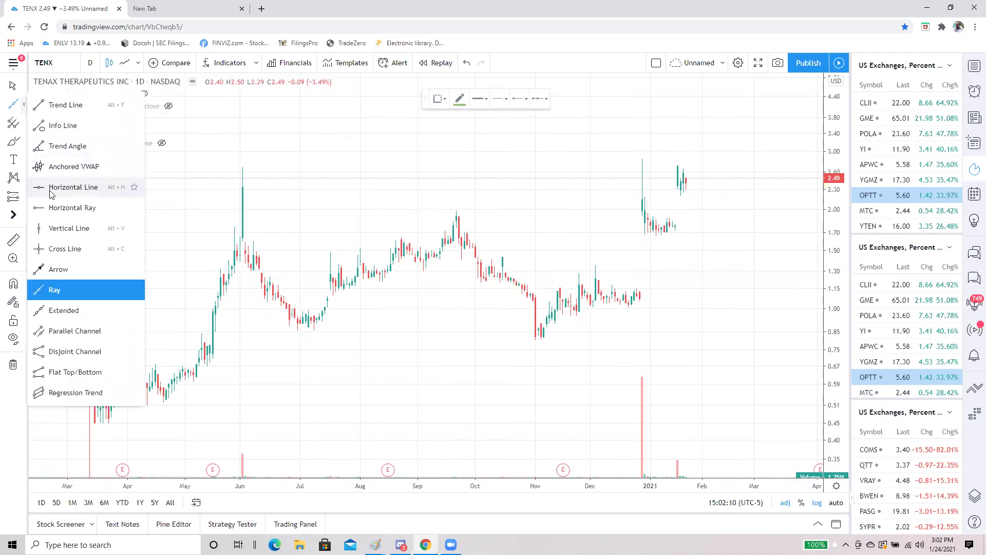
{"action": "left_click", "coordinate": [51, 190]}
{"action": "left_click", "coordinate": [237, 248]}
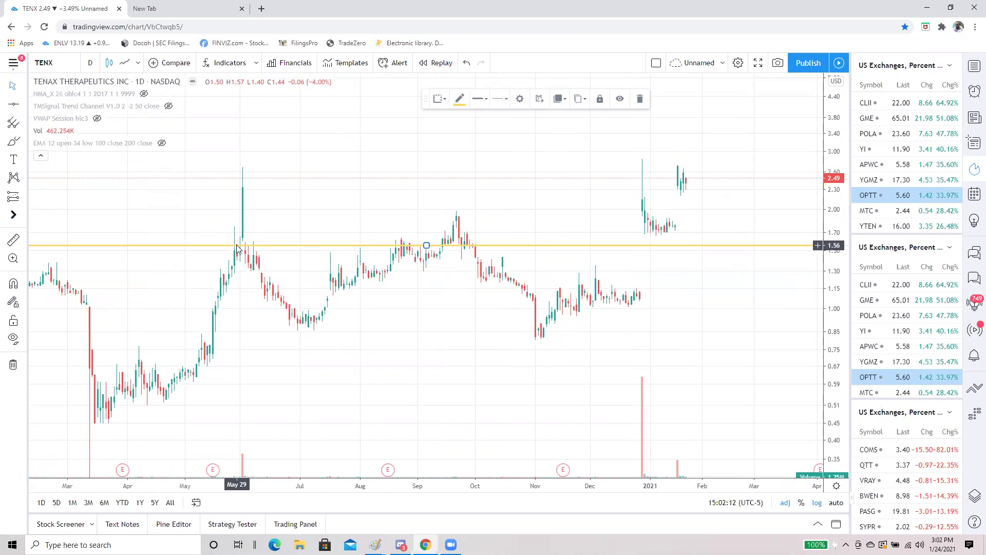
{"action": "left_click", "coordinate": [14, 105]}
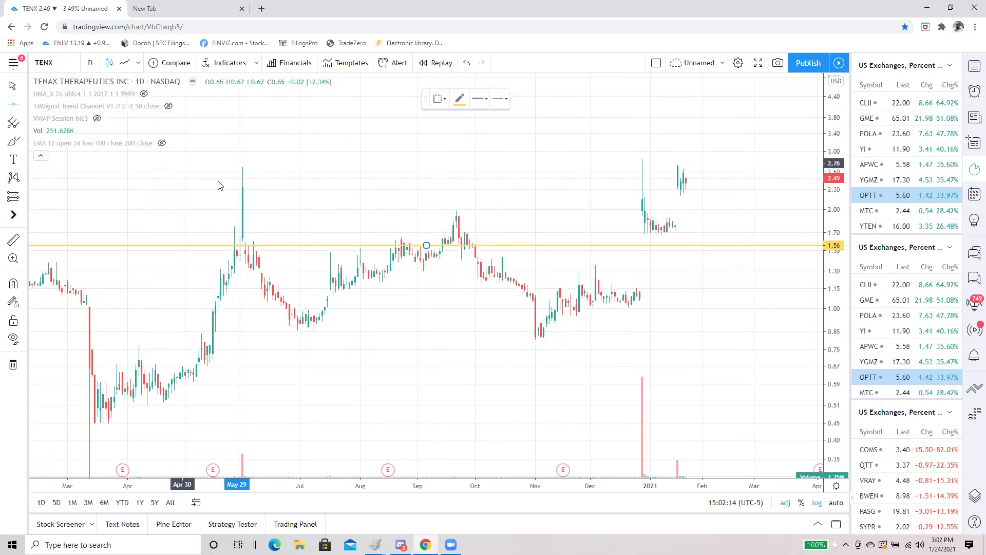
{"action": "left_click", "coordinate": [244, 187]}
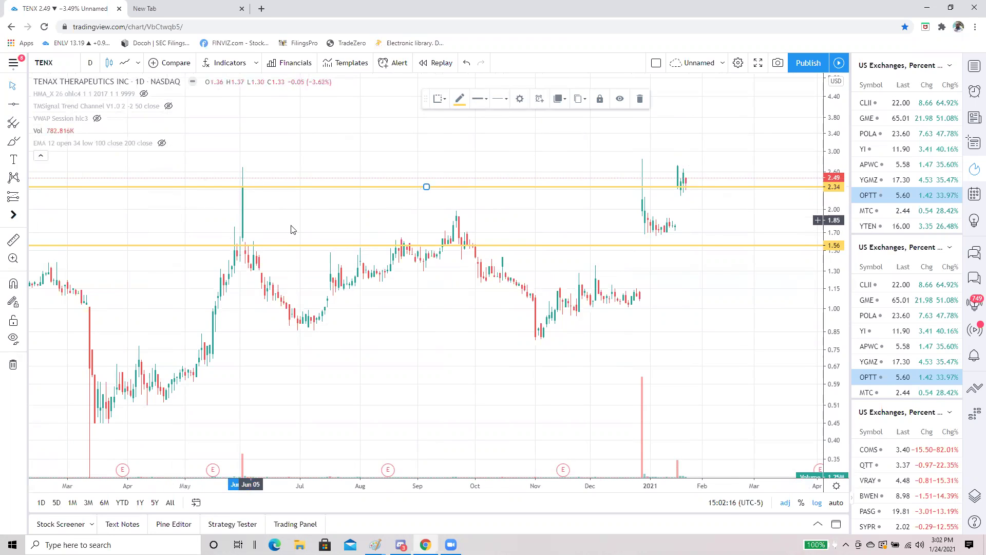
{"action": "scroll", "coordinate": [495, 231], "scroll_direction": "down", "scroll_amount": 2}
{"action": "scroll", "coordinate": [495, 231], "scroll_direction": "up", "scroll_amount": 2}
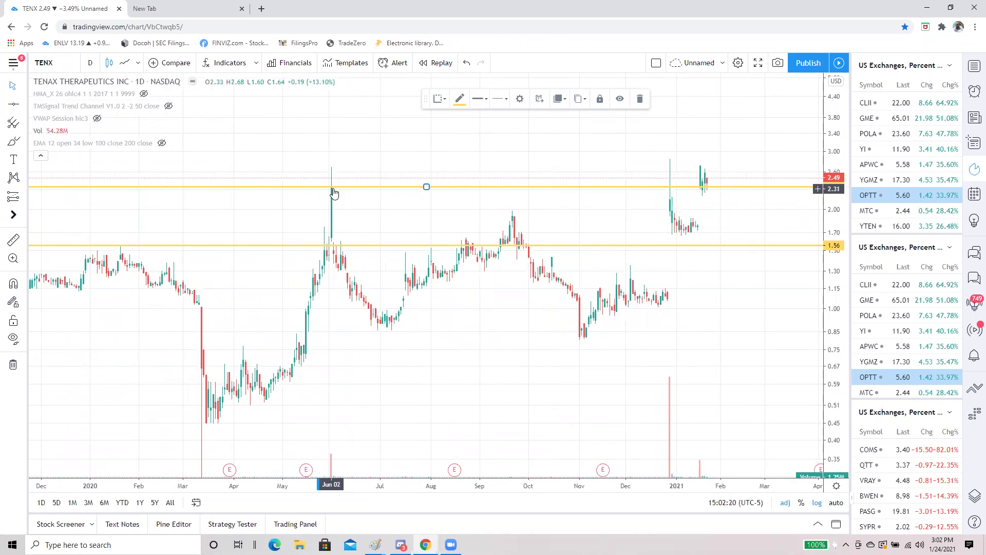
{"action": "scroll", "coordinate": [409, 195], "scroll_direction": "up", "scroll_amount": 3}
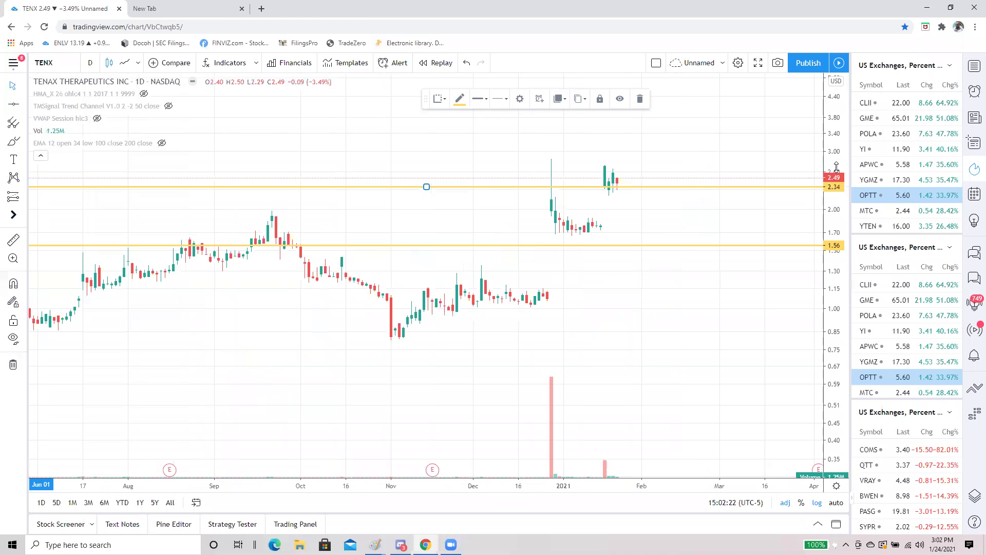
{"action": "left_click_drag", "start_coordinate": [645, 204], "coordinate": [640, 303]}
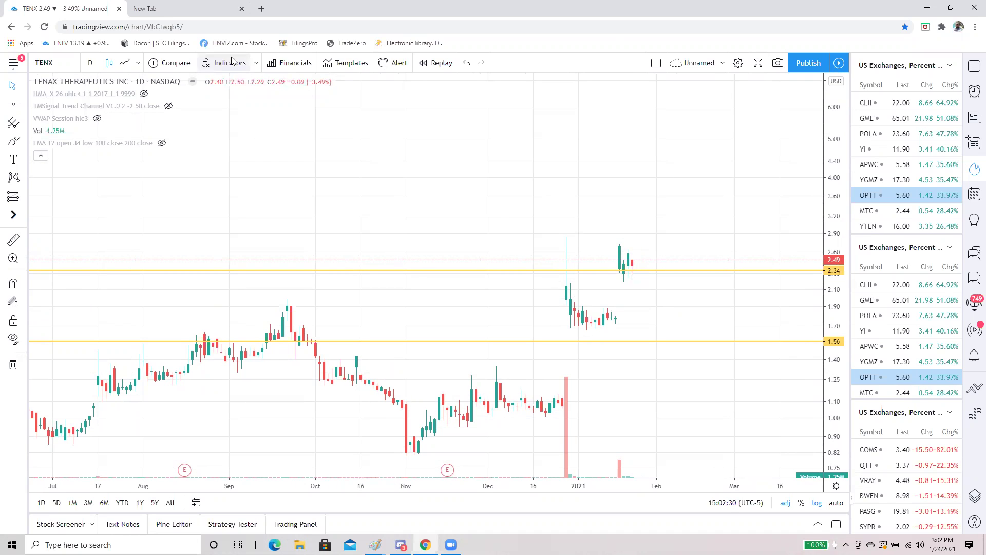
- Open FINVIZ in the second browser tab, keeping the chart page open, and look up the TENX quote for Tenax Therapeutics
{"action": "left_click", "coordinate": [224, 43]}
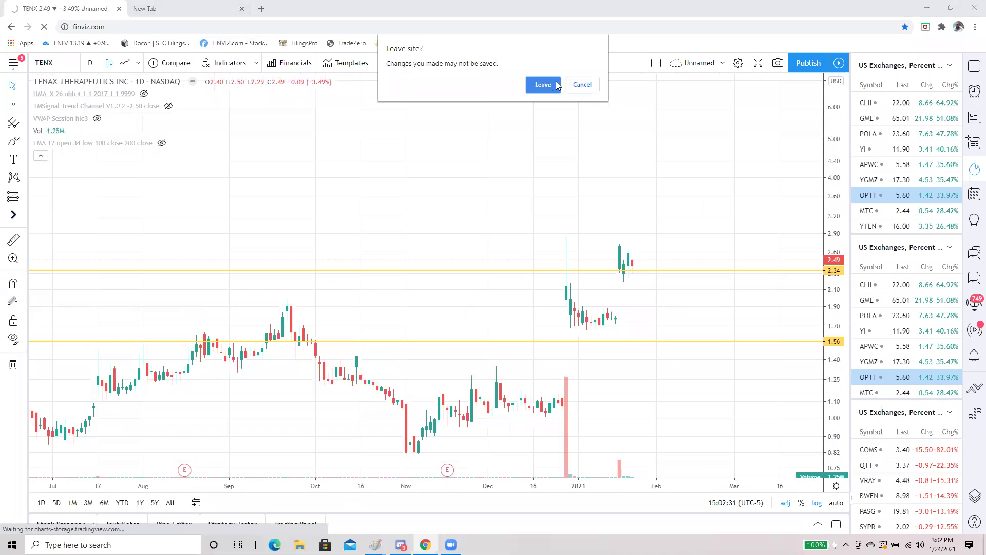
{"action": "left_click", "coordinate": [581, 86]}
{"action": "left_click", "coordinate": [180, 9]}
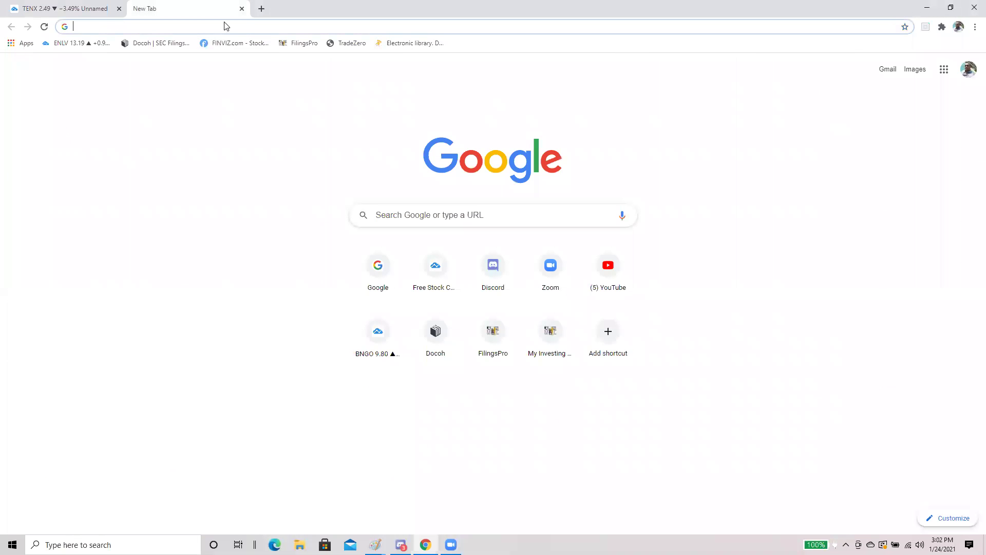
{"action": "left_click", "coordinate": [240, 44]}
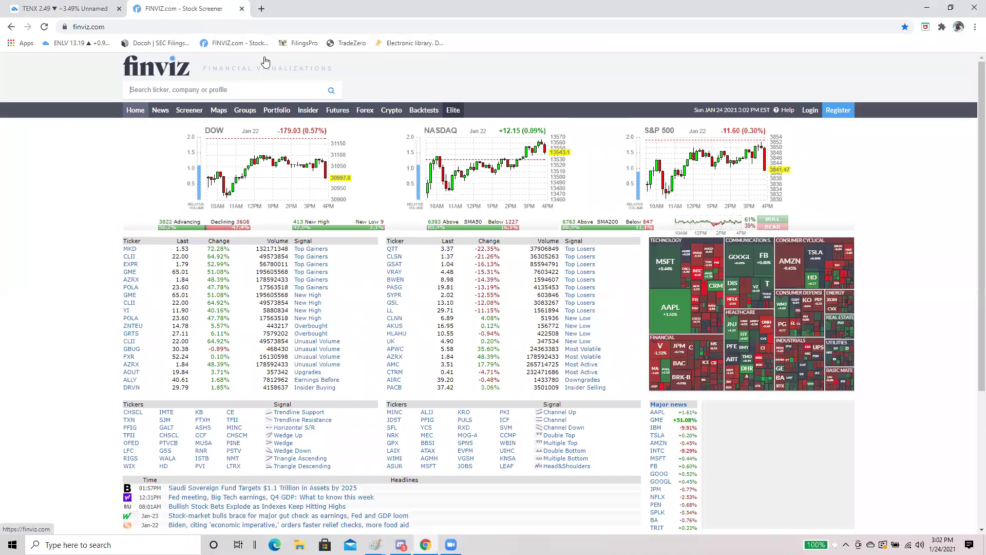
{"action": "left_click", "coordinate": [238, 86]}
{"action": "type", "text": "tenx"}
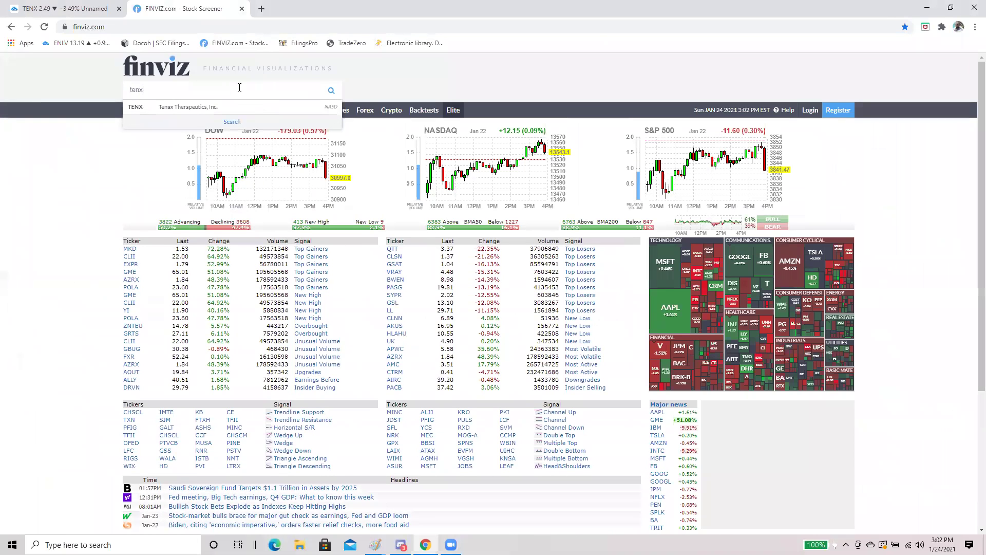
{"action": "left_click", "coordinate": [239, 112]}
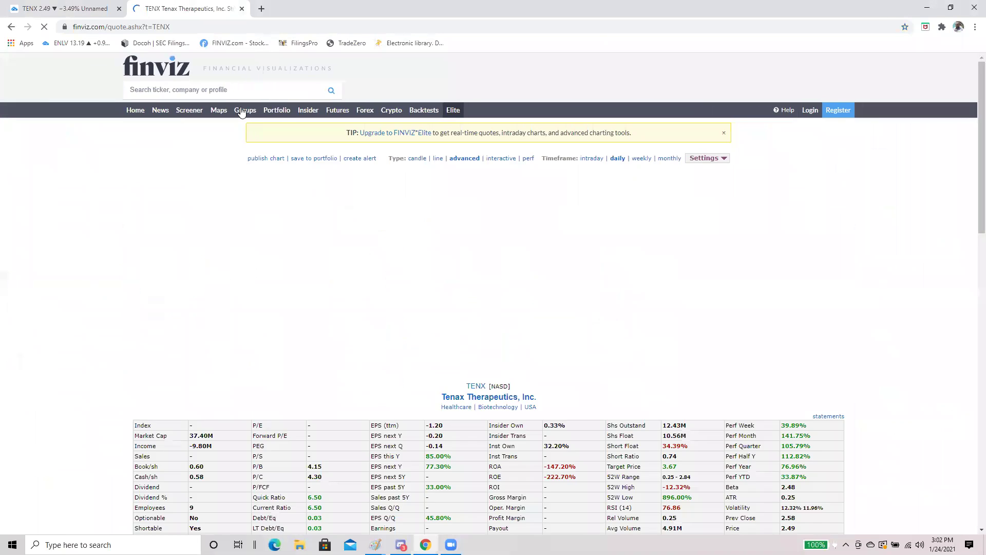
- Review the TENX statistics table and highlight the shares float figure
{"action": "scroll", "coordinate": [786, 257], "scroll_direction": "down", "scroll_amount": 2}
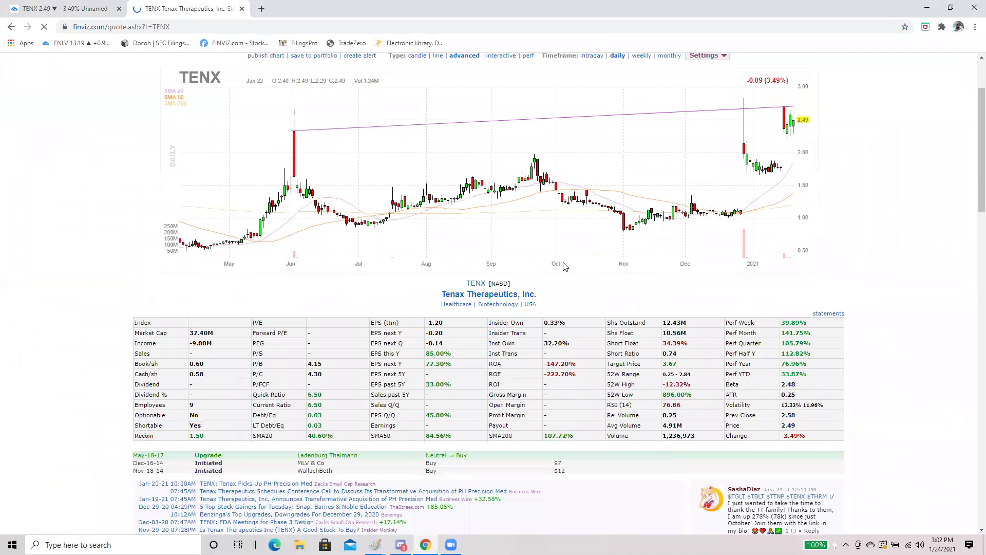
{"action": "left_click_drag", "start_coordinate": [619, 249], "coordinate": [565, 303]}
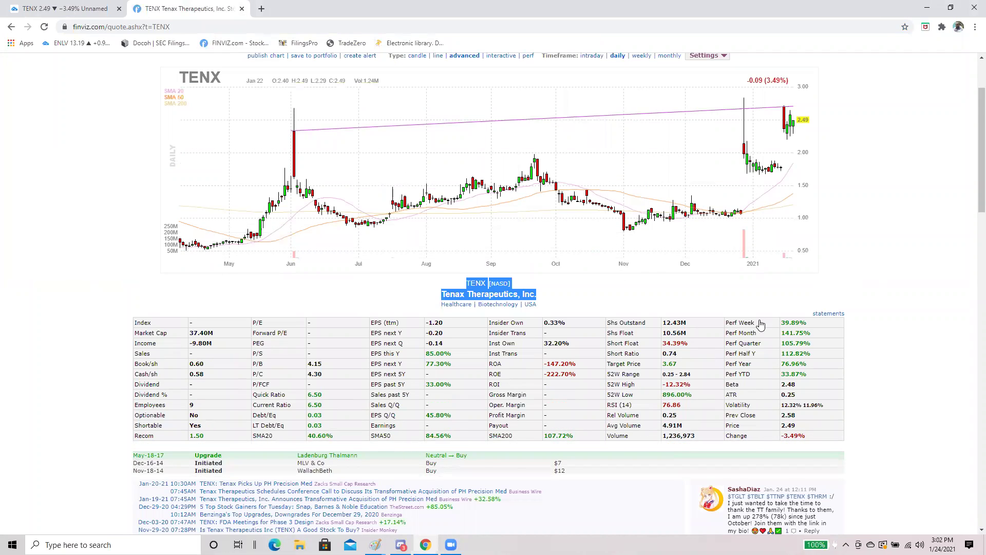
{"action": "scroll", "coordinate": [754, 323], "scroll_direction": "down", "scroll_amount": 2}
{"action": "left_click", "coordinate": [688, 295]}
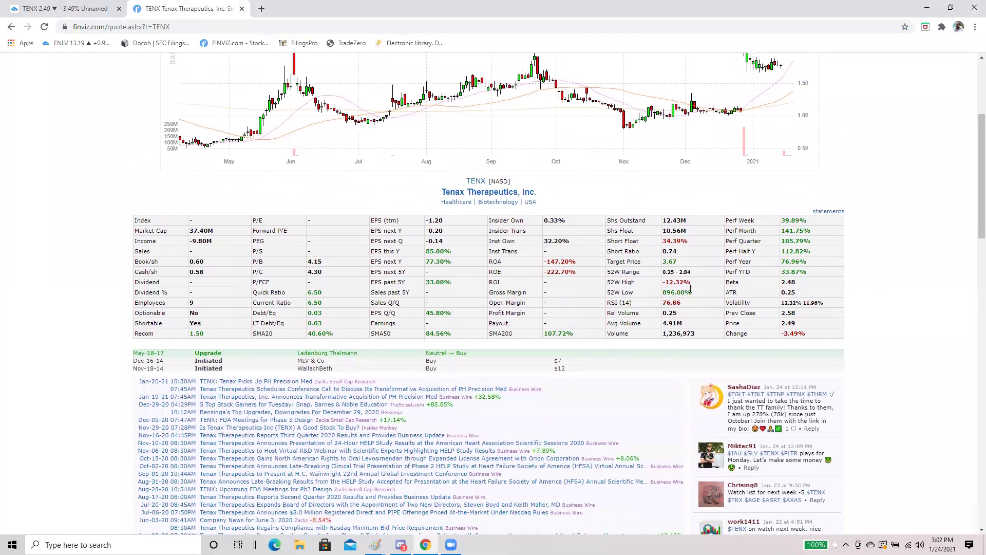
{"action": "scroll", "coordinate": [690, 289], "scroll_direction": "up", "scroll_amount": 1}
{"action": "left_click_drag", "start_coordinate": [692, 287], "coordinate": [605, 288]}
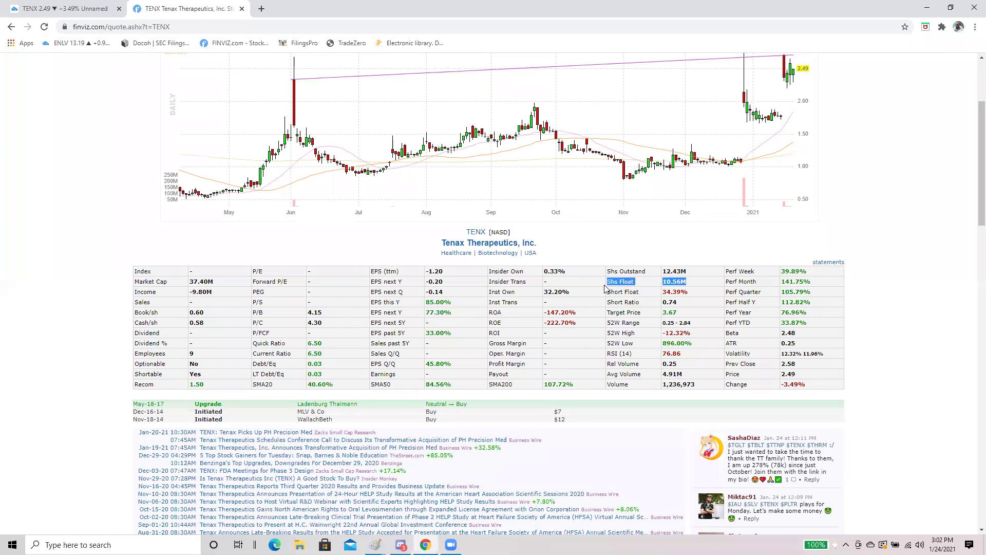
{"action": "left_click", "coordinate": [694, 286]}
{"action": "left_click_drag", "start_coordinate": [663, 281], "coordinate": [651, 283]}
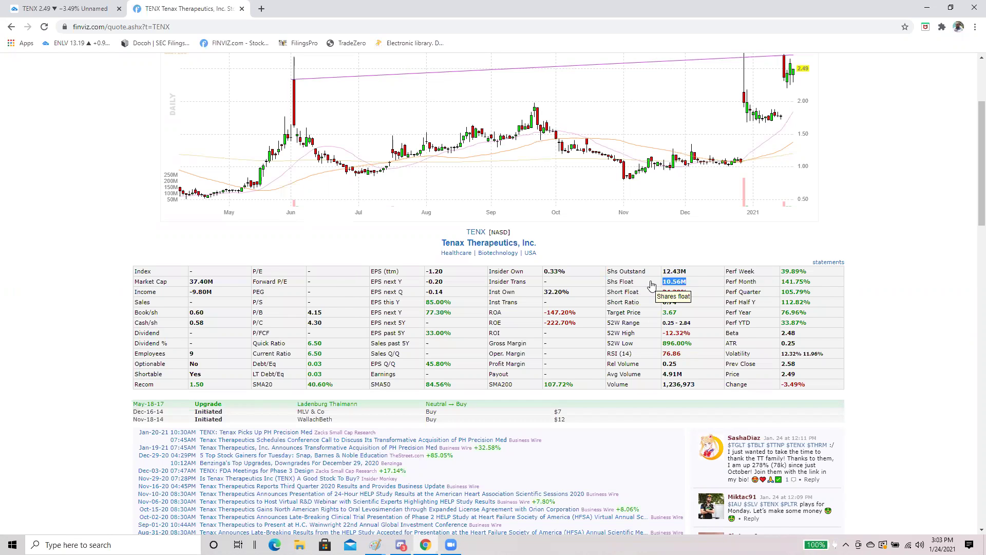
- Look over the TENX news headlines, and highlight the shares float and short float entries in the statistics table
{"action": "scroll", "coordinate": [650, 287], "scroll_direction": "down", "scroll_amount": 2}
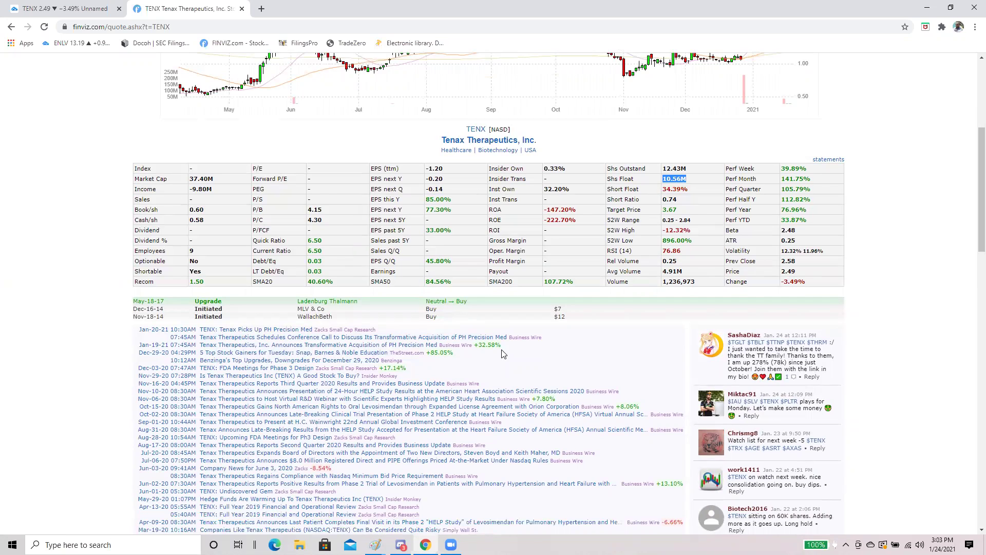
{"action": "scroll", "coordinate": [632, 290], "scroll_direction": "up", "scroll_amount": 3}
{"action": "scroll", "coordinate": [651, 280], "scroll_direction": "down", "scroll_amount": 1}
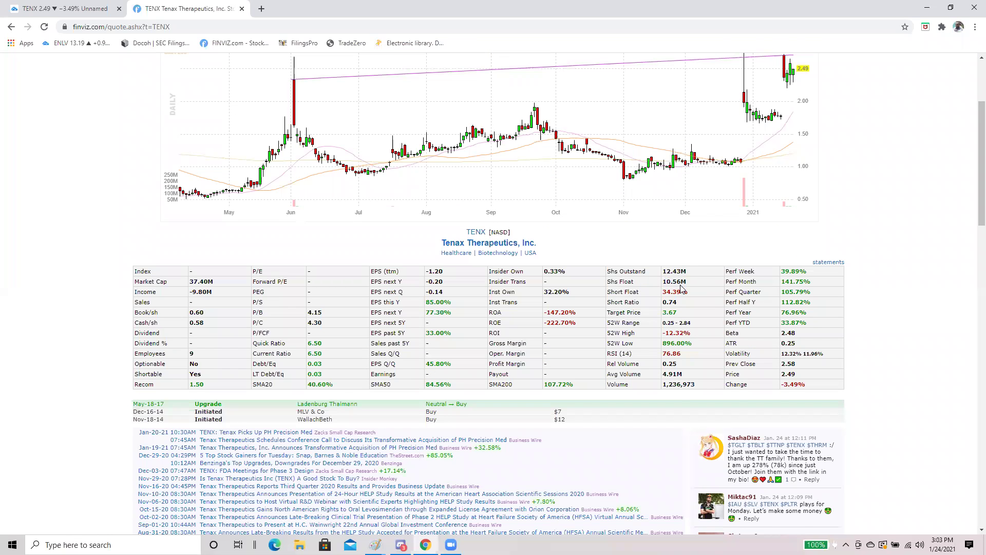
{"action": "scroll", "coordinate": [680, 287], "scroll_direction": "down", "scroll_amount": 1}
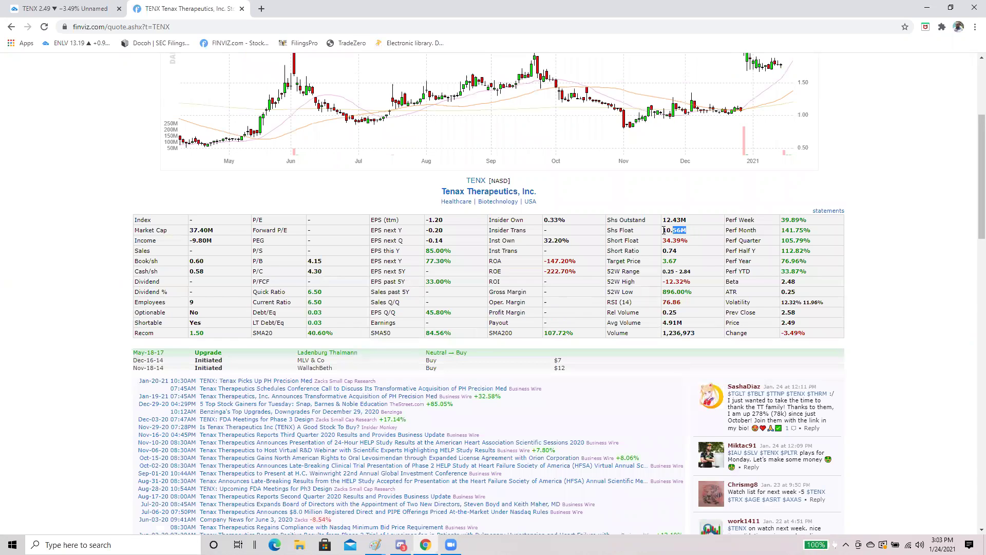
{"action": "double_click", "coordinate": [674, 230]}
{"action": "left_click_drag", "start_coordinate": [708, 242], "coordinate": [606, 244]}
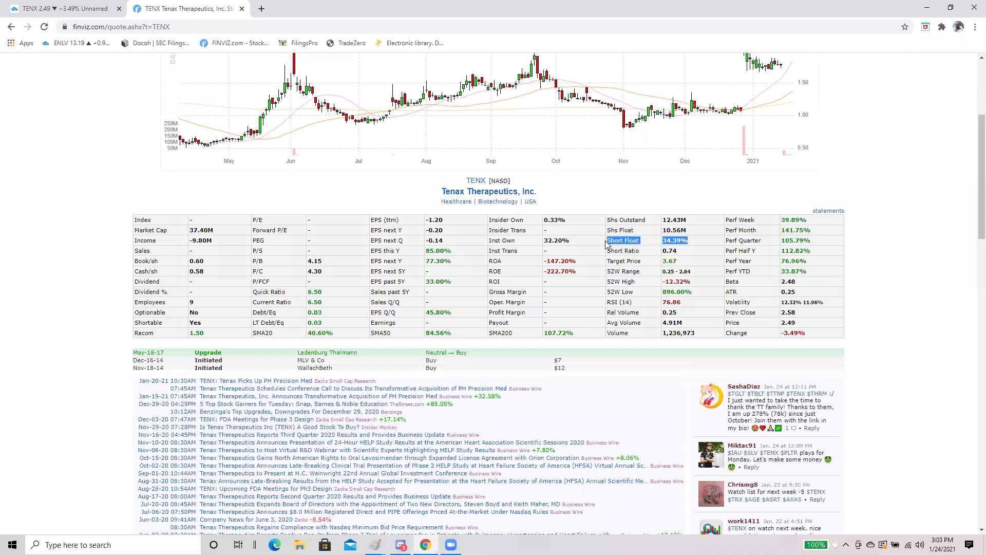
- Highlight the shares float and short float figures in the TENX statistics table, and return to the daily chart
{"action": "left_click", "coordinate": [698, 239]}
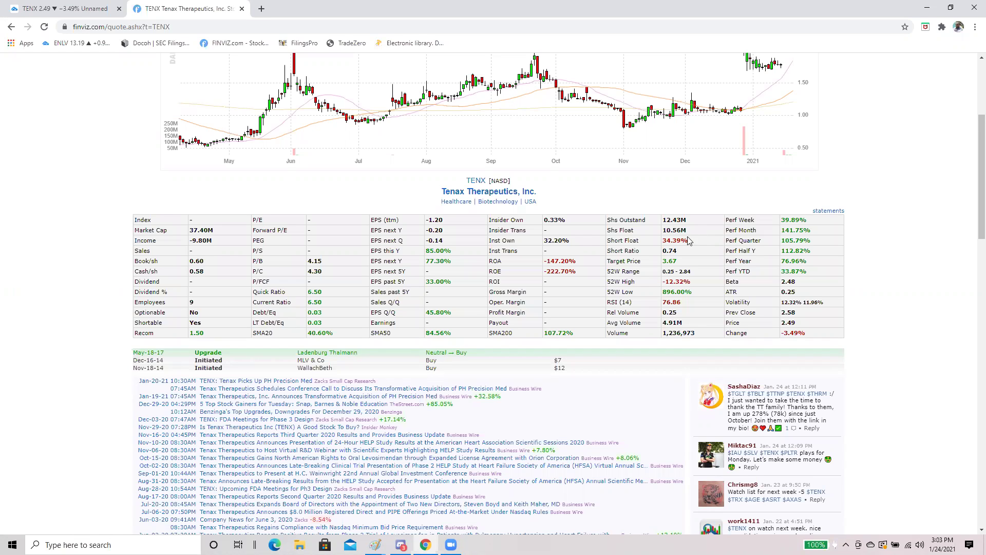
{"action": "double_click", "coordinate": [692, 232]}
{"action": "left_click", "coordinate": [693, 238]}
{"action": "double_click", "coordinate": [675, 241]}
{"action": "left_click", "coordinate": [676, 230]}
{"action": "scroll", "coordinate": [673, 232], "scroll_direction": "up", "scroll_amount": 4}
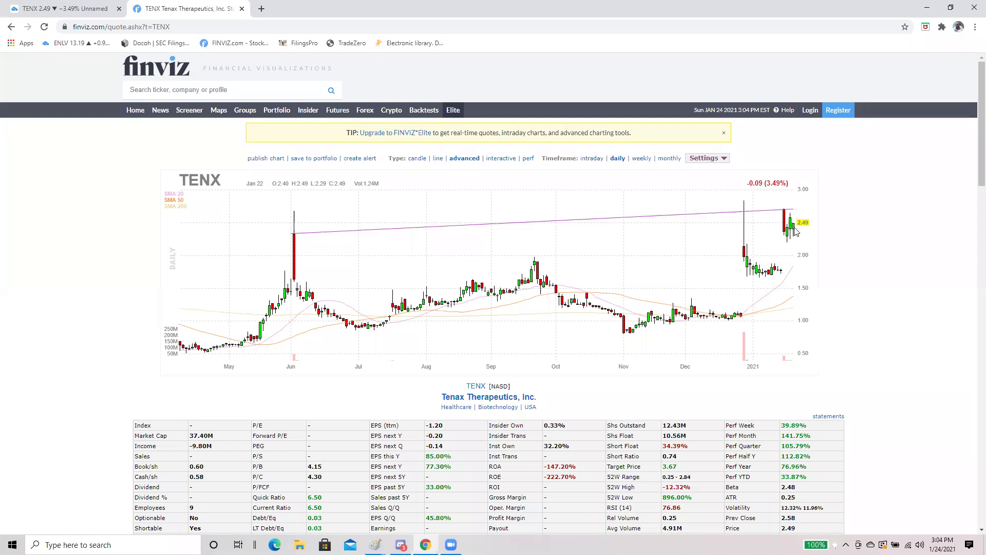
- Examine the TENX statistics, news headlines, income statement and insider trading table on the FINVIZ quote page
{"action": "scroll", "coordinate": [798, 230], "scroll_direction": "down", "scroll_amount": 1}
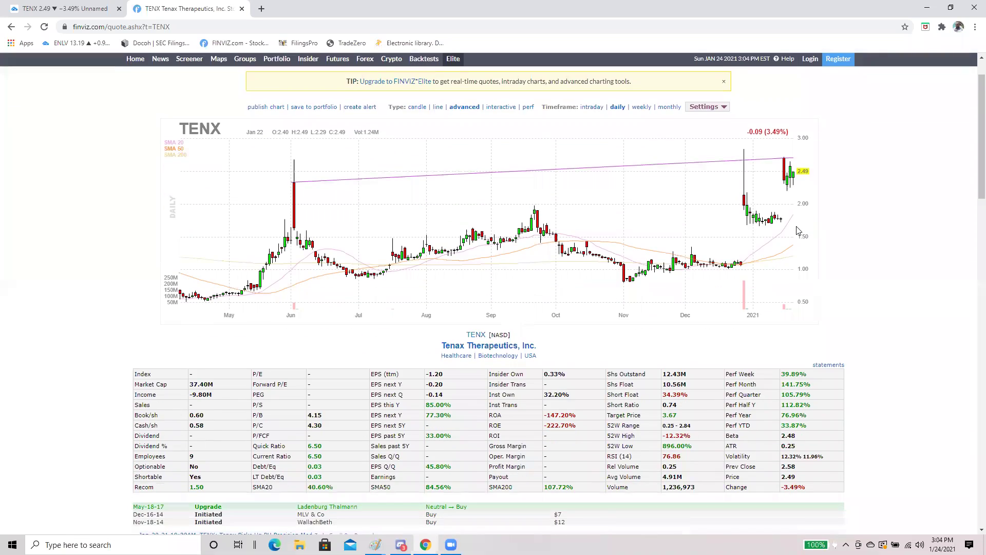
{"action": "scroll", "coordinate": [797, 230], "scroll_direction": "down", "scroll_amount": 2}
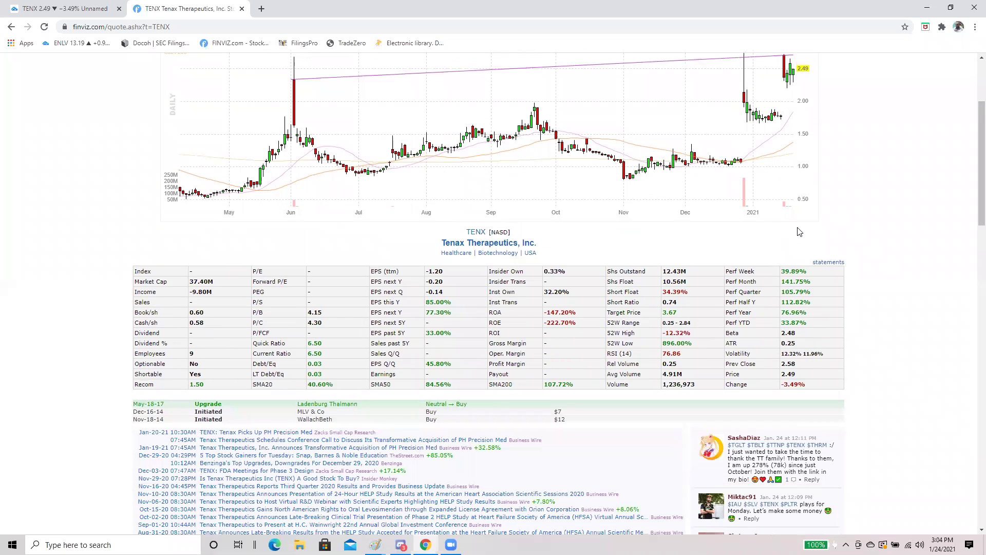
{"action": "scroll", "coordinate": [685, 281], "scroll_direction": "down", "scroll_amount": 2}
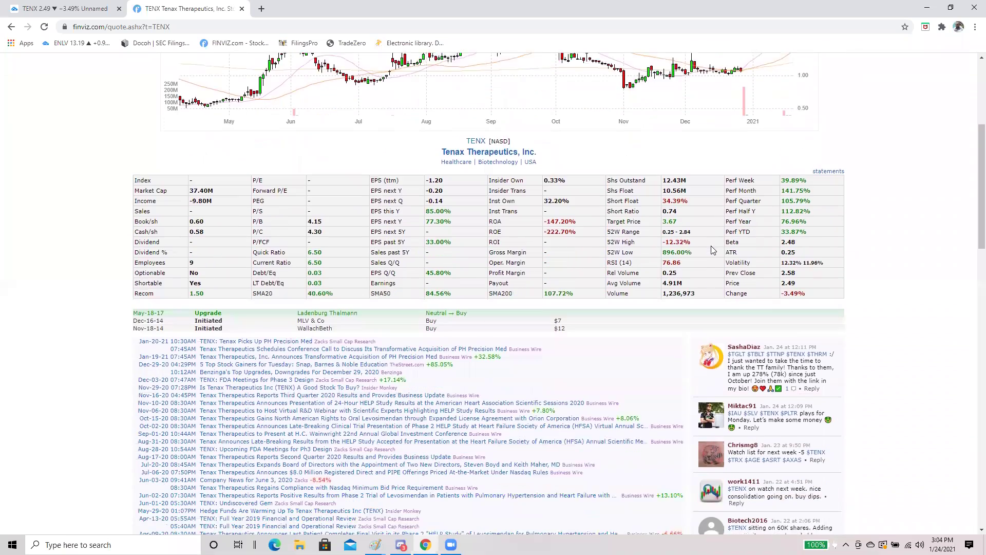
{"action": "scroll", "coordinate": [712, 250], "scroll_direction": "down", "scroll_amount": 2}
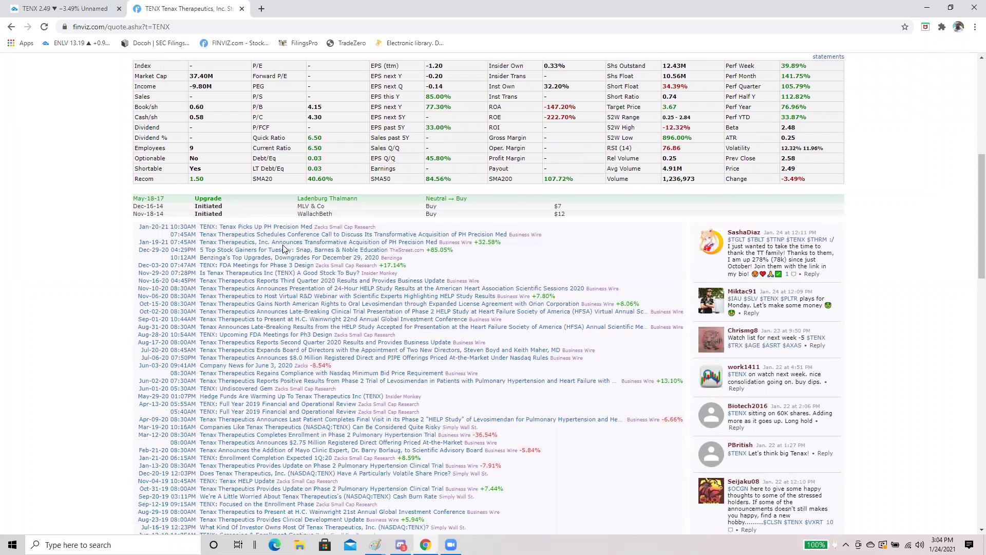
{"action": "scroll", "coordinate": [283, 249], "scroll_direction": "down", "scroll_amount": 1}
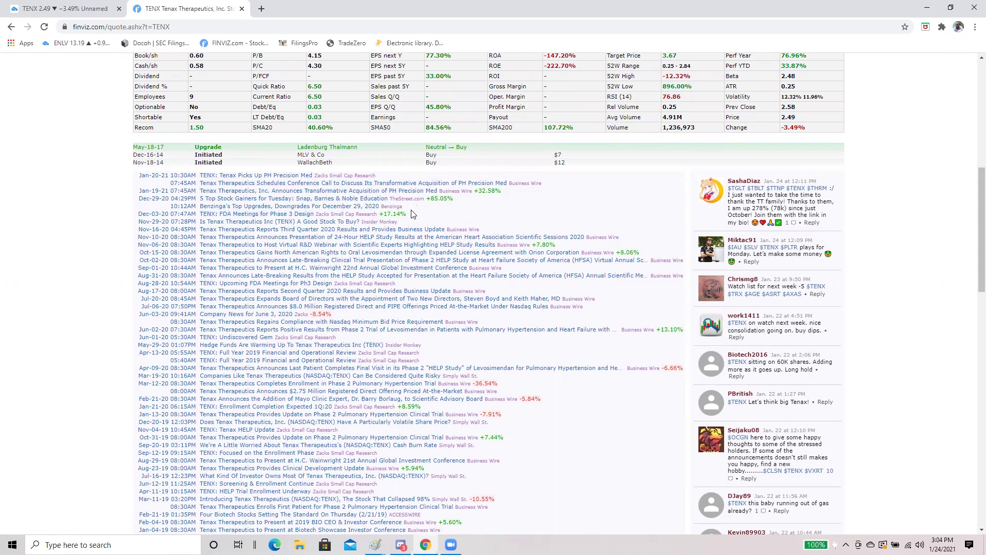
{"action": "scroll", "coordinate": [553, 215], "scroll_direction": "down", "scroll_amount": 1}
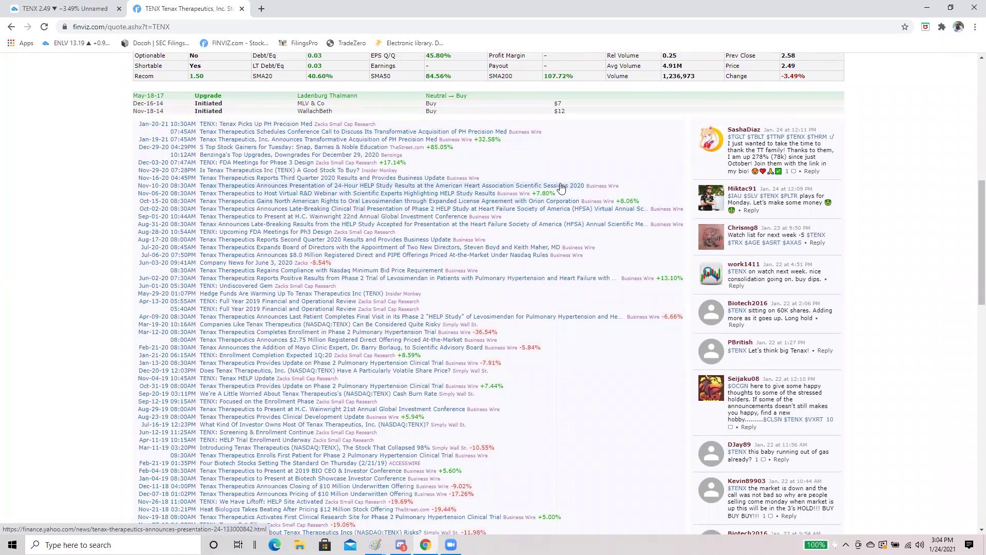
{"action": "scroll", "coordinate": [562, 193], "scroll_direction": "down", "scroll_amount": 1}
{"action": "scroll", "coordinate": [562, 192], "scroll_direction": "down", "scroll_amount": 15}
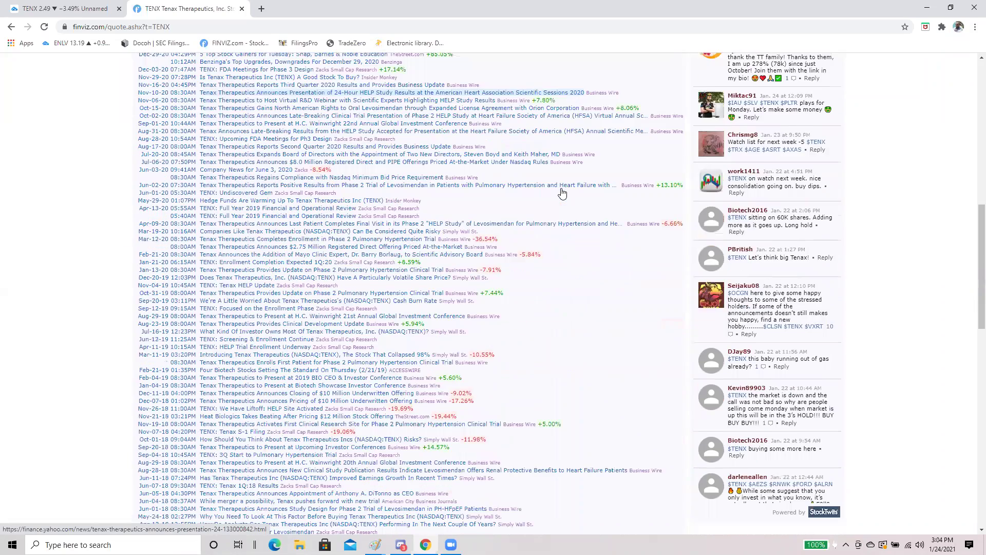
{"action": "scroll", "coordinate": [561, 193], "scroll_direction": "down", "scroll_amount": 2}
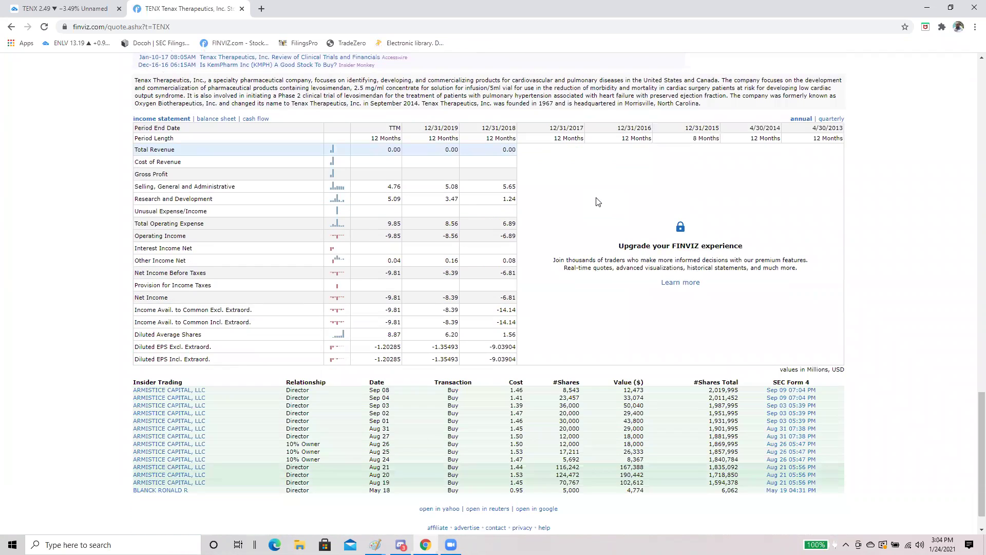
{"action": "scroll", "coordinate": [597, 202], "scroll_direction": "down", "scroll_amount": 1}
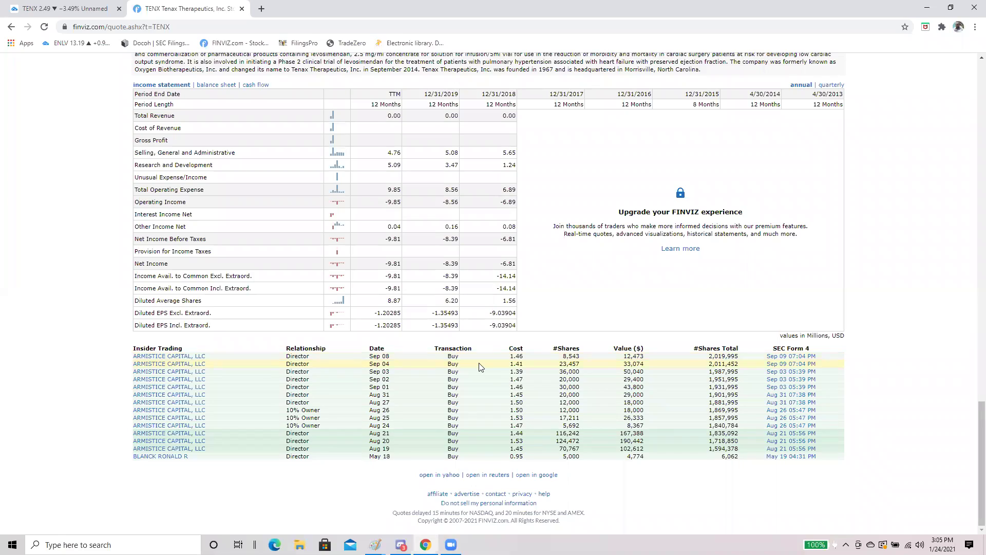
{"action": "scroll", "coordinate": [479, 367], "scroll_direction": "up", "scroll_amount": 20}
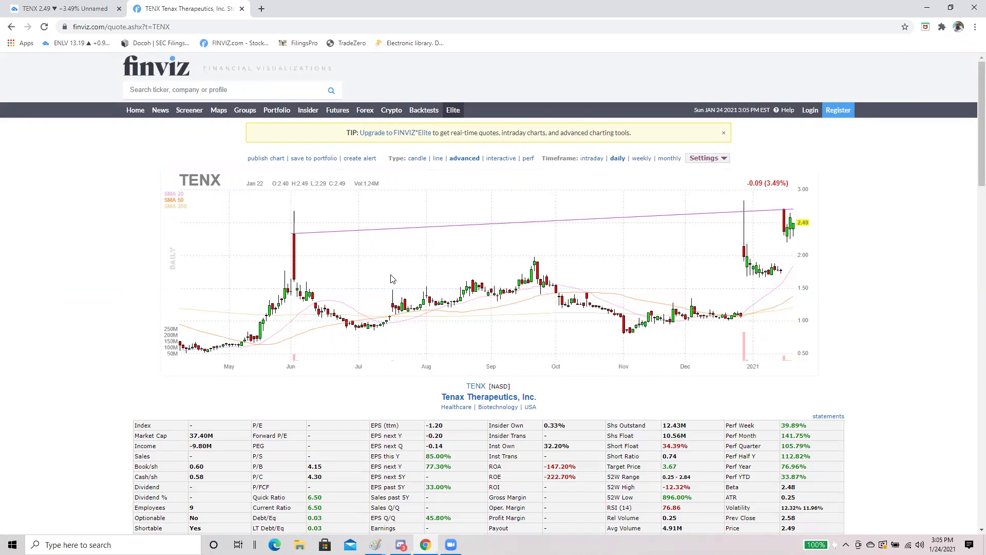
- Switch from FINVIZ to the Docoh SEC filings site and look up the company page for "tenx"
{"action": "left_click", "coordinate": [161, 45]}
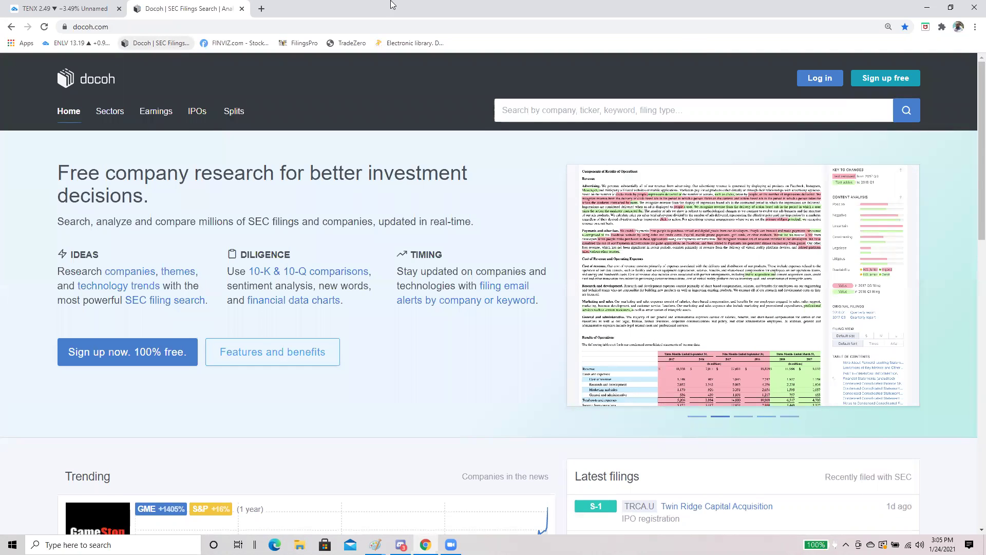
{"action": "left_click", "coordinate": [688, 110]}
{"action": "type", "text": "tenx"}
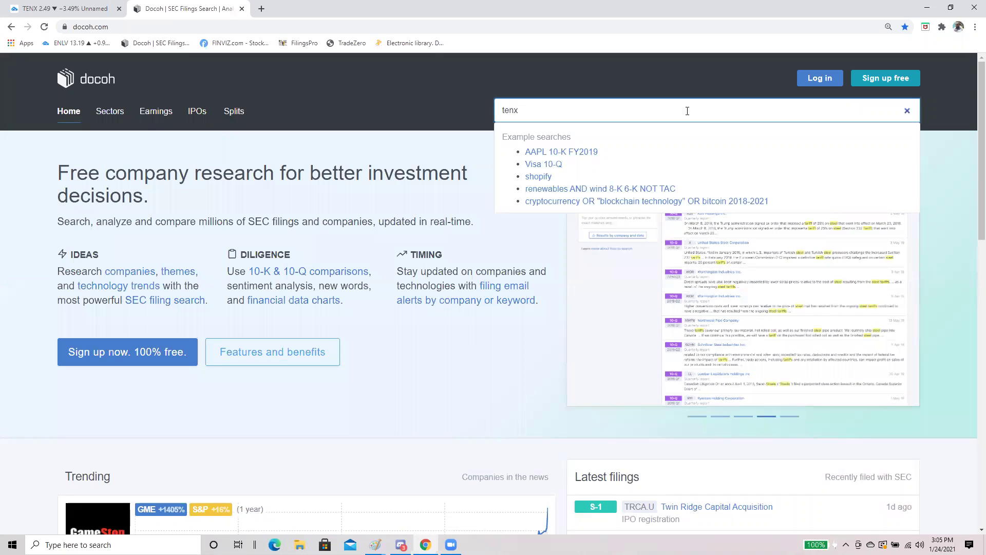
{"action": "type", "text": "enx"}
{"action": "key", "text": "Return"}
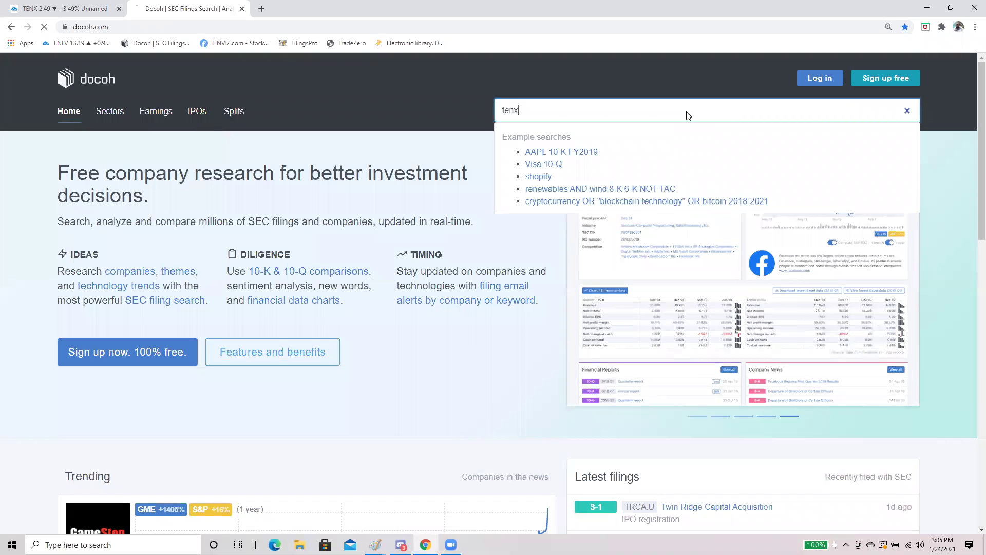
- Review the TENX market data on the company page, including average volume, float and shares outstanding
{"action": "scroll", "coordinate": [590, 294], "scroll_direction": "down", "scroll_amount": 7}
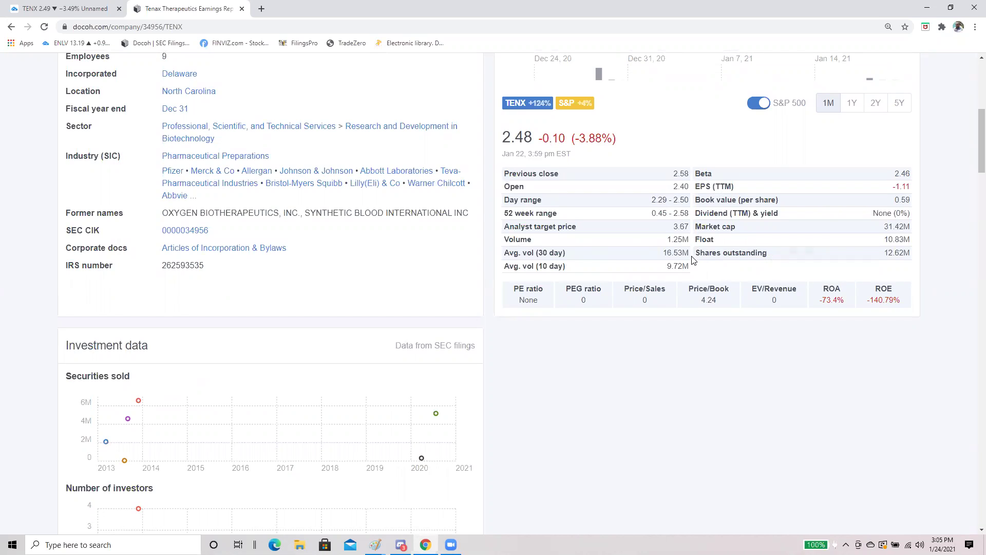
{"action": "left_click_drag", "start_coordinate": [692, 260], "coordinate": [619, 255]}
{"action": "left_click", "coordinate": [583, 255]}
- Examine the TENX financial summary and the estimated cash burn rate table, including quarterly revenue, income and cash on hand
{"action": "scroll", "coordinate": [583, 255], "scroll_direction": "down", "scroll_amount": 10}
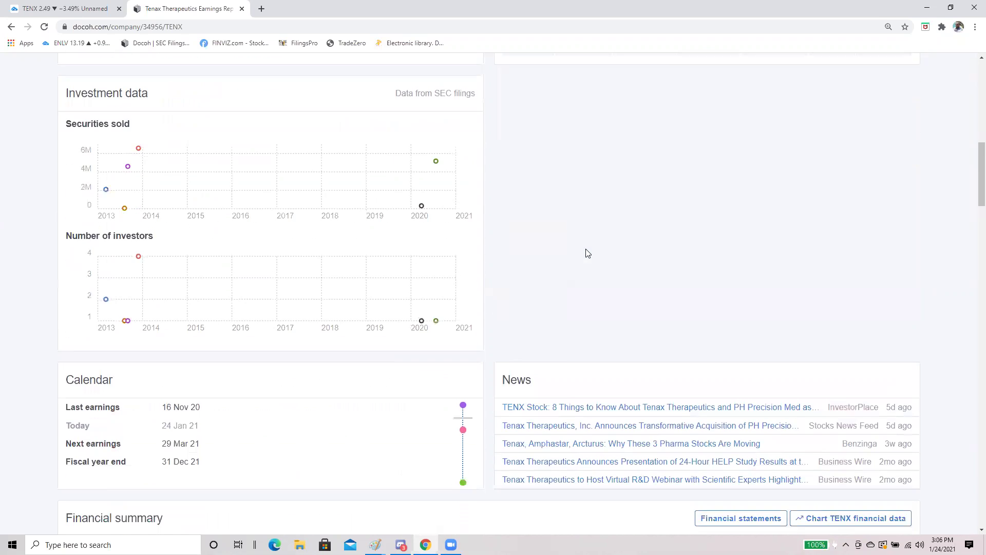
{"action": "scroll", "coordinate": [588, 253], "scroll_direction": "down", "scroll_amount": 1}
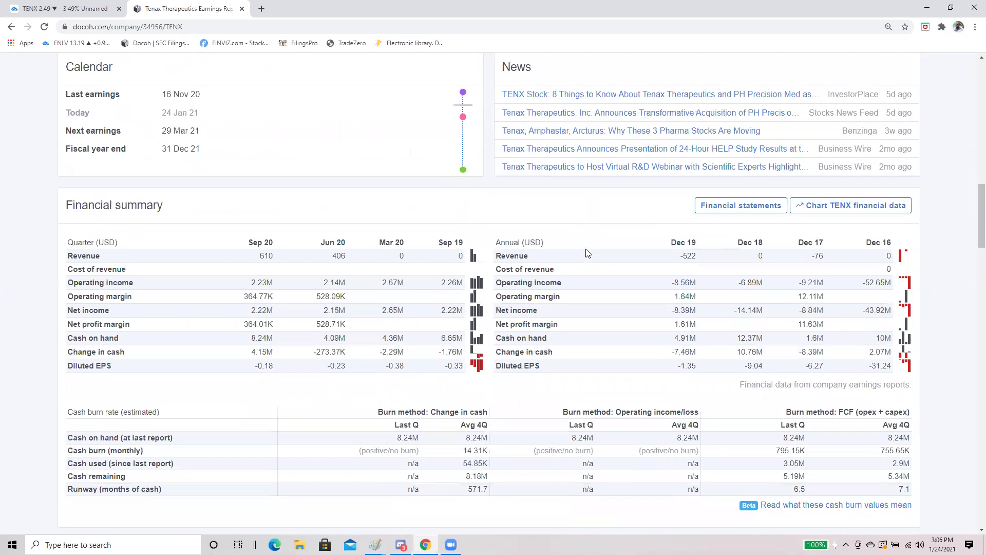
{"action": "scroll", "coordinate": [587, 254], "scroll_direction": "down", "scroll_amount": 2}
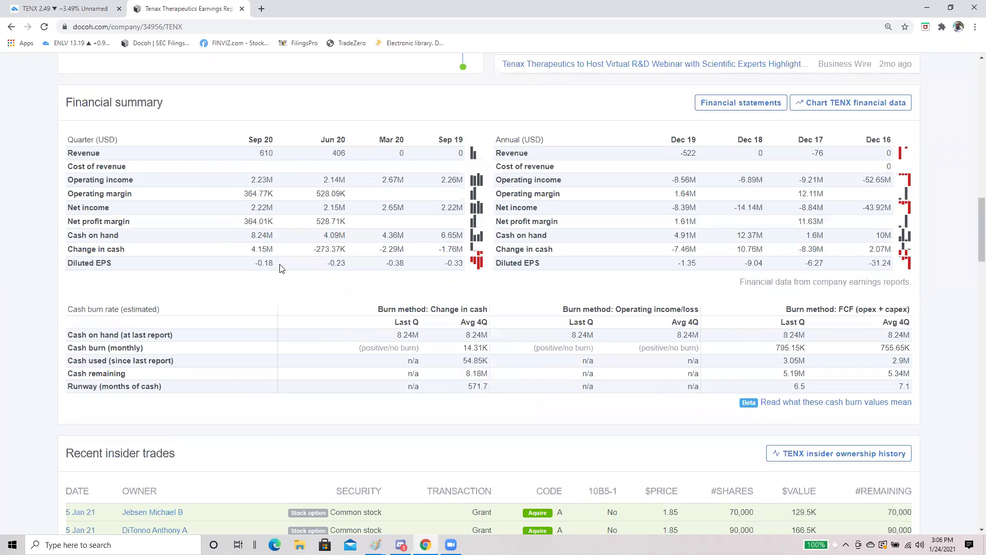
{"action": "left_click_drag", "start_coordinate": [280, 267], "coordinate": [246, 159]}
{"action": "left_click", "coordinate": [154, 164]}
{"action": "left_click_drag", "start_coordinate": [107, 167], "coordinate": [435, 230]}
{"action": "left_click", "coordinate": [442, 269]}
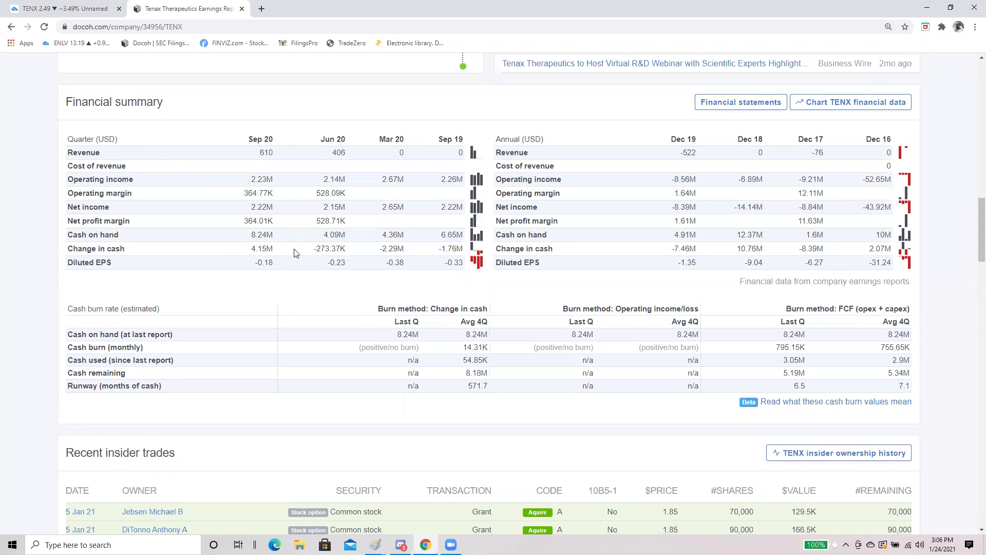
{"action": "scroll", "coordinate": [294, 252], "scroll_direction": "down", "scroll_amount": 2}
{"action": "left_click_drag", "start_coordinate": [435, 235], "coordinate": [398, 234]}
{"action": "left_click", "coordinate": [398, 233]}
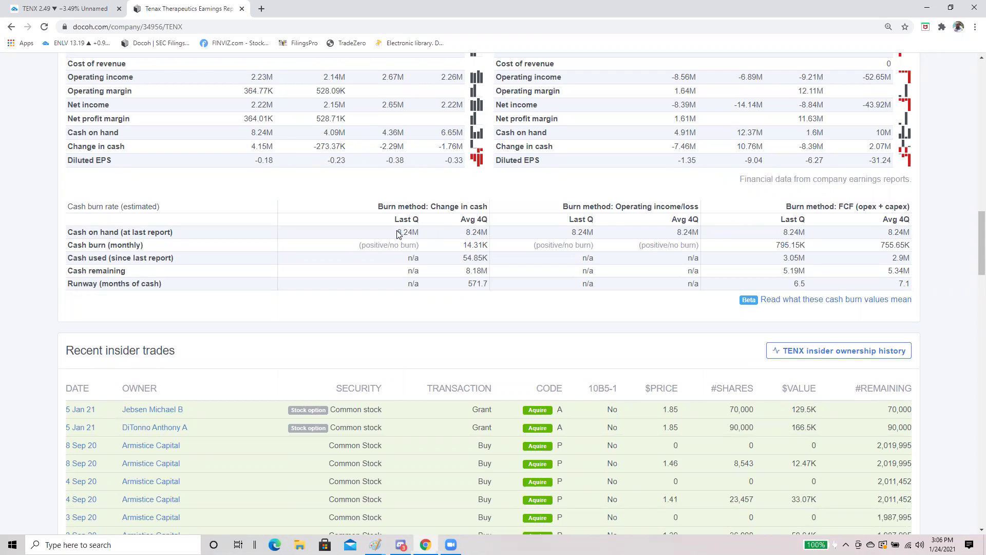
- Review the recent insider trades and highlight the percentage owned by funds and institutions in the Q3 2020 institutional ownership section
{"action": "scroll", "coordinate": [382, 245], "scroll_direction": "down", "scroll_amount": 3}
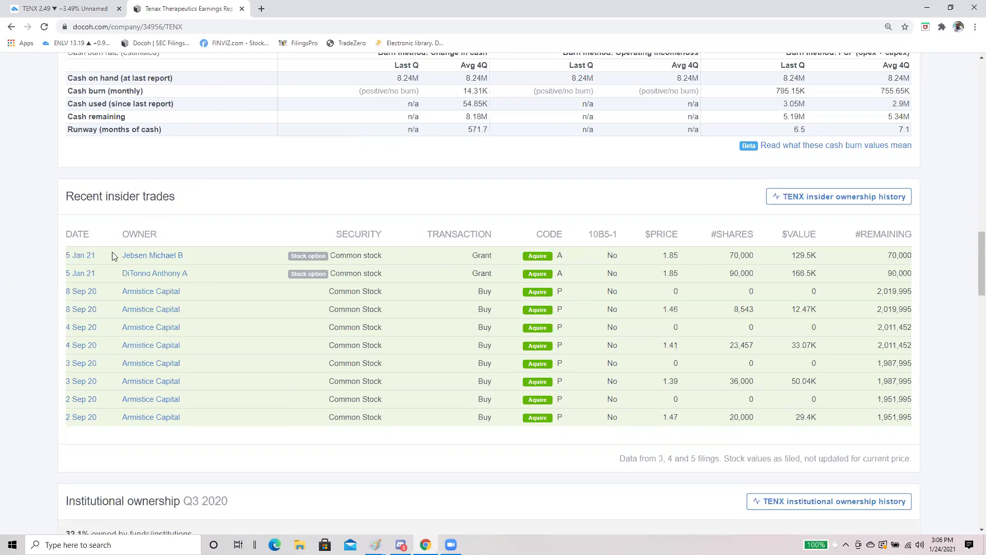
{"action": "scroll", "coordinate": [244, 266], "scroll_direction": "down", "scroll_amount": 2}
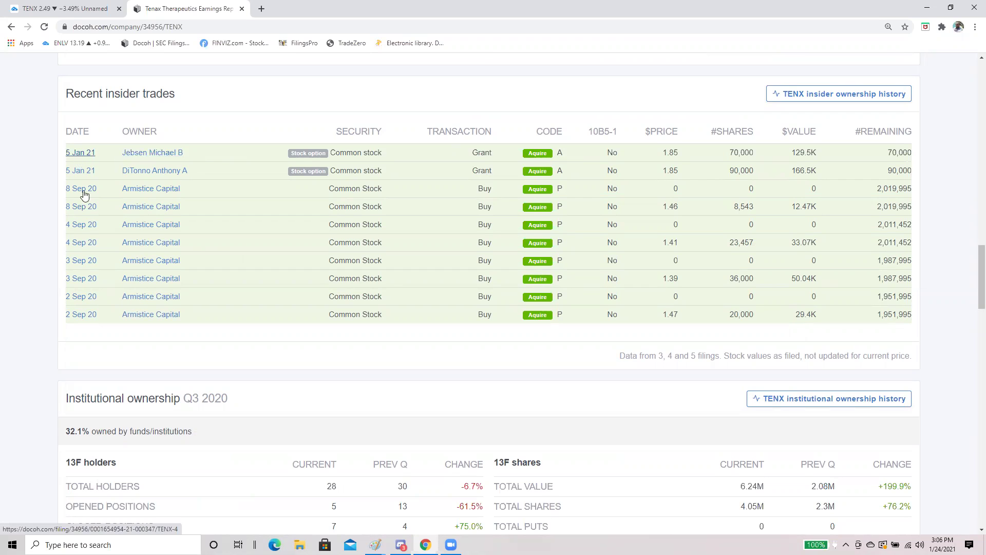
{"action": "scroll", "coordinate": [203, 307], "scroll_direction": "down", "scroll_amount": 2}
{"action": "scroll", "coordinate": [203, 307], "scroll_direction": "down", "scroll_amount": 3}
{"action": "left_click_drag", "start_coordinate": [65, 277], "coordinate": [194, 276]}
{"action": "left_click", "coordinate": [137, 277]}
{"action": "scroll", "coordinate": [135, 176], "scroll_direction": "down", "scroll_amount": 2}
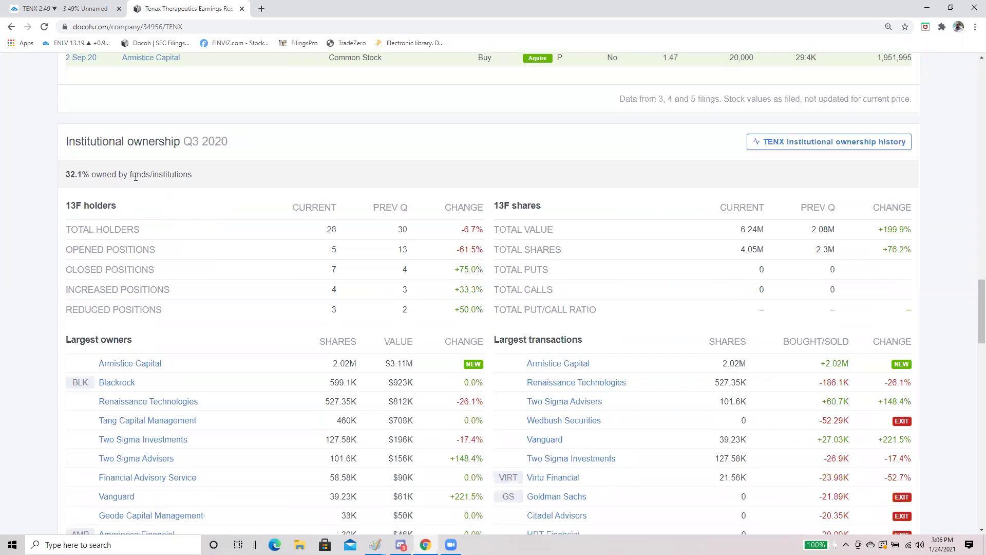
{"action": "left_click_drag", "start_coordinate": [65, 174], "coordinate": [202, 176]}
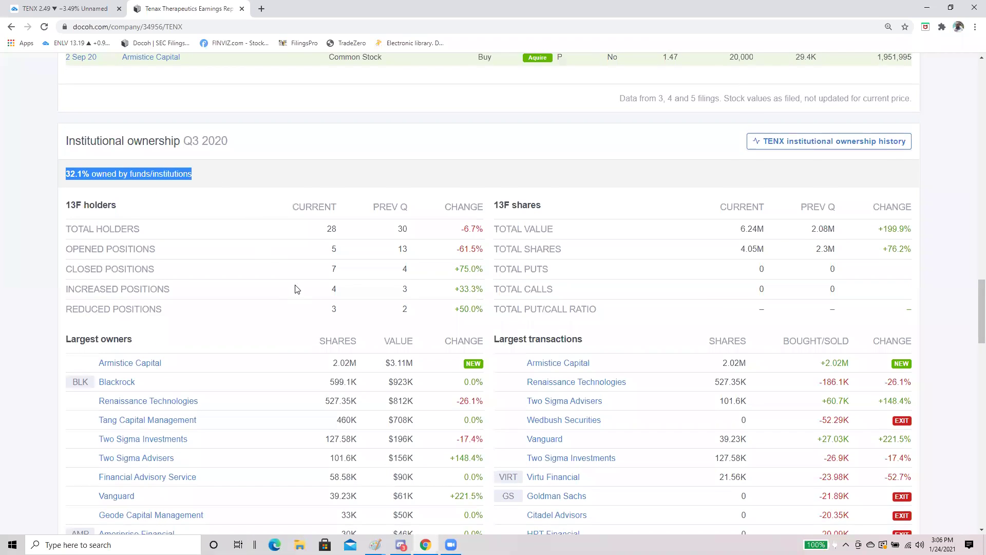
- Open the 2020 Q3 10-Q quarterly report from the company's financial reports
{"action": "scroll", "coordinate": [295, 286], "scroll_direction": "down", "scroll_amount": 6}
{"action": "scroll", "coordinate": [295, 287], "scroll_direction": "down", "scroll_amount": 9}
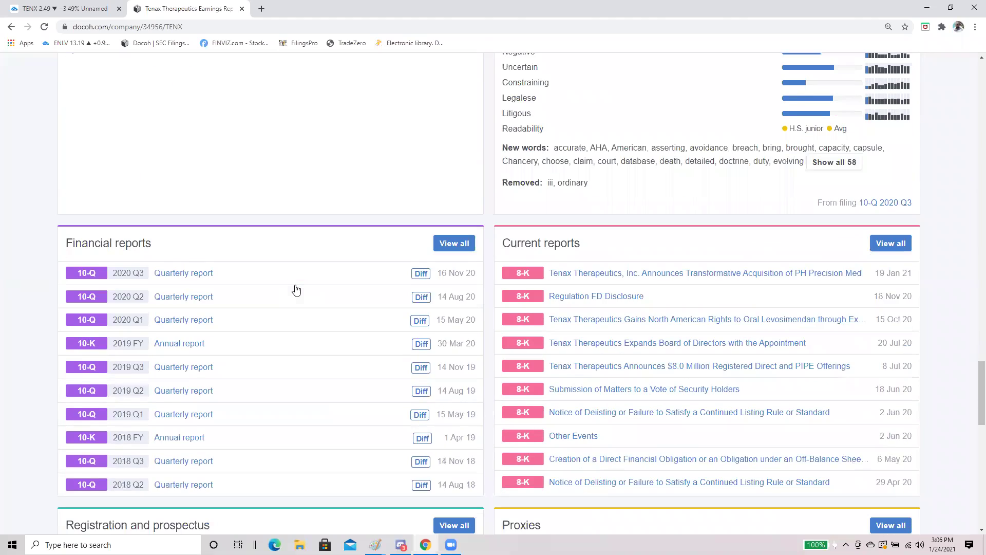
{"action": "left_click", "coordinate": [182, 119]}
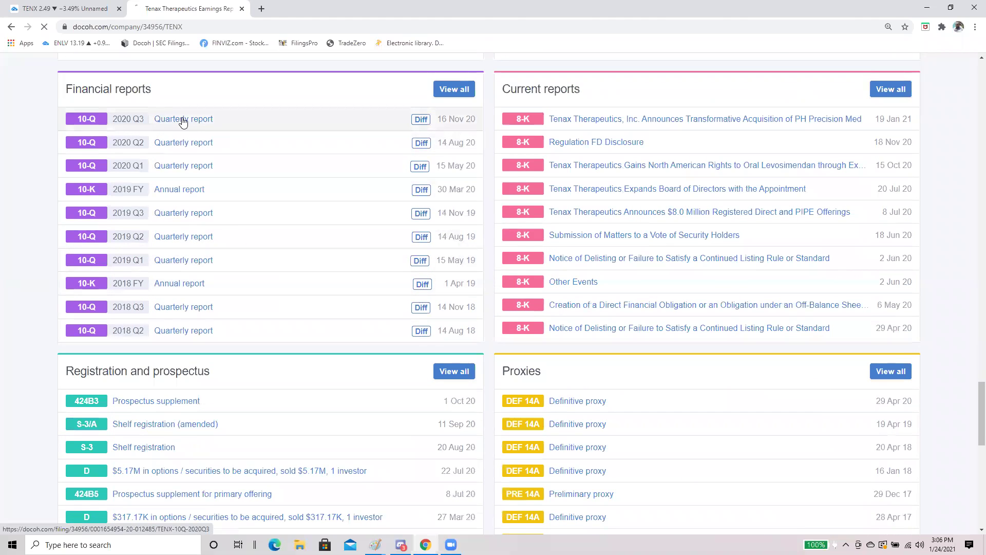
{"action": "scroll", "coordinate": [410, 325], "scroll_direction": "down", "scroll_amount": 4}
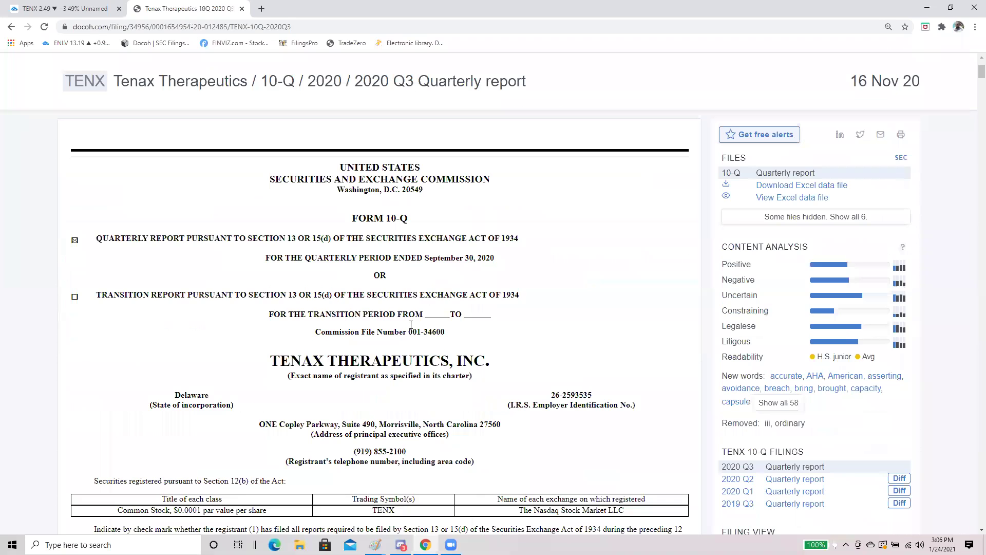
- Search the 10-Q filing for "revenue" and examine the first two mentions
{"action": "key", "text": "ctrl+f"}
{"action": "type", "text": "r"}
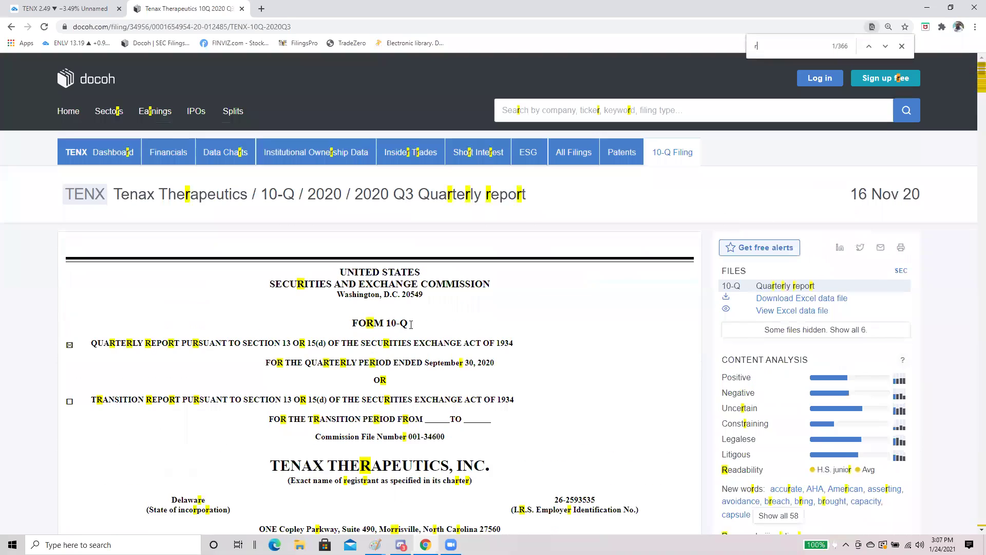
{"action": "type", "text": "evenue"}
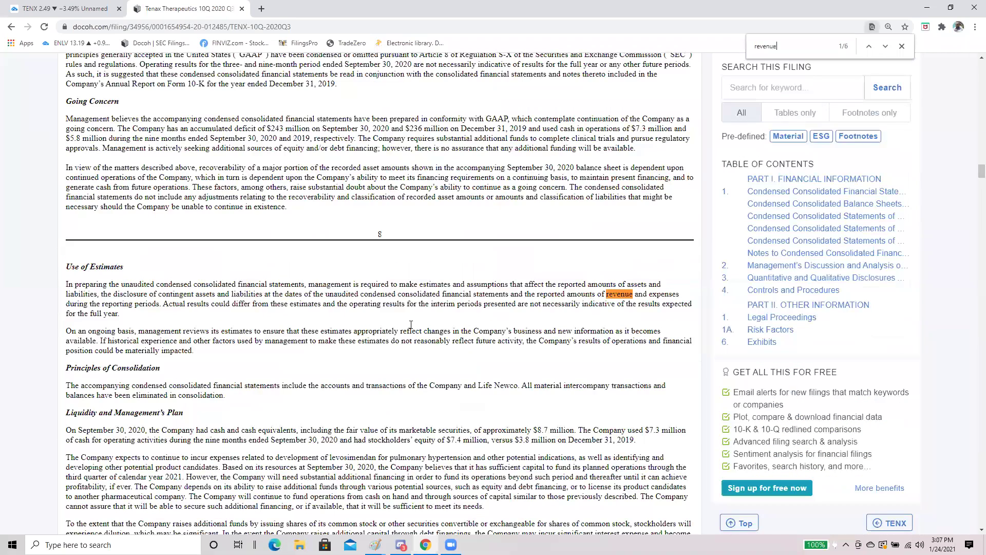
{"action": "left_click", "coordinate": [884, 47]}
{"action": "scroll", "coordinate": [604, 199], "scroll_direction": "up", "scroll_amount": 4}
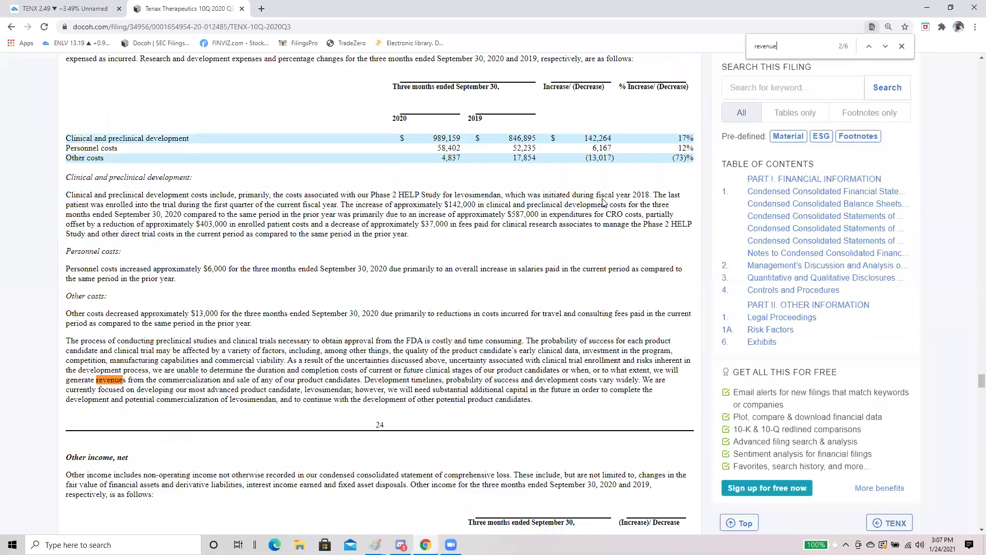
- Step through the other "revenue" mentions in the filing, ending at the Liquidity, Capital Resources and Plan of Operation section
{"action": "left_click", "coordinate": [885, 47]}
{"action": "left_click", "coordinate": [885, 47]}
{"action": "left_click", "coordinate": [885, 47]}
{"action": "left_click", "coordinate": [885, 47]}
{"action": "left_click", "coordinate": [884, 48]}
{"action": "left_click", "coordinate": [884, 47]}
{"action": "left_click", "coordinate": [885, 47]}
{"action": "left_click", "coordinate": [885, 48]}
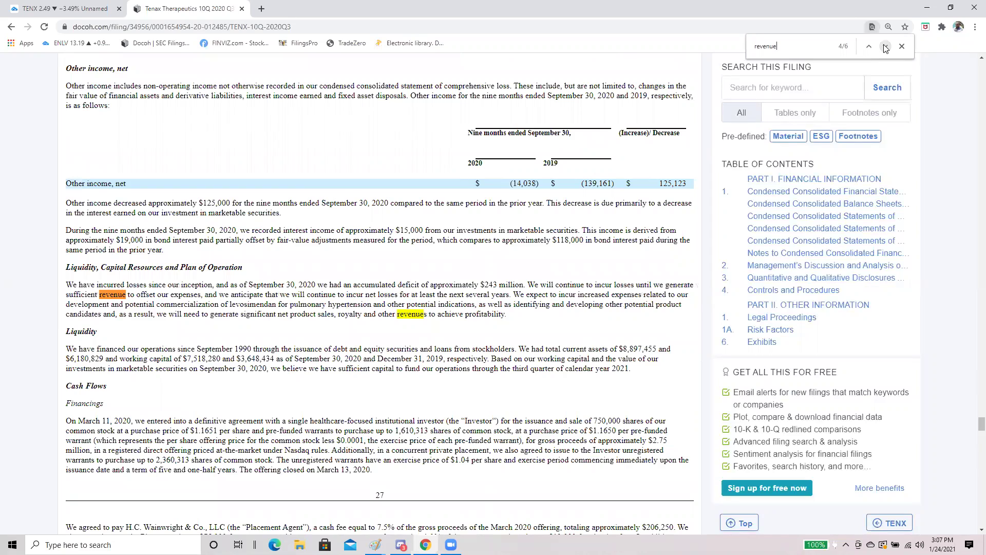
{"action": "left_click", "coordinate": [884, 47]}
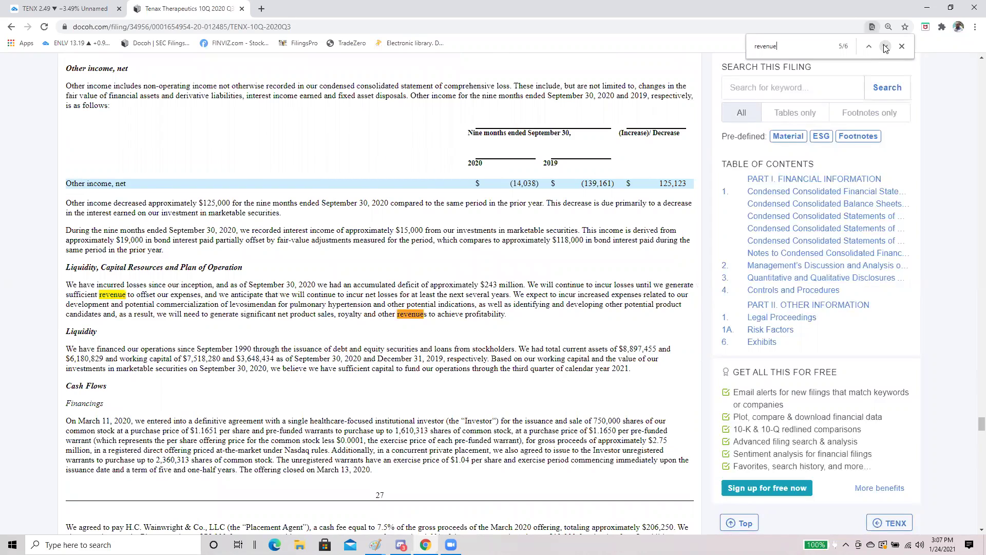
{"action": "left_click", "coordinate": [885, 47]}
{"action": "left_click", "coordinate": [885, 47]}
{"action": "left_click", "coordinate": [885, 47]}
{"action": "left_click", "coordinate": [885, 48]}
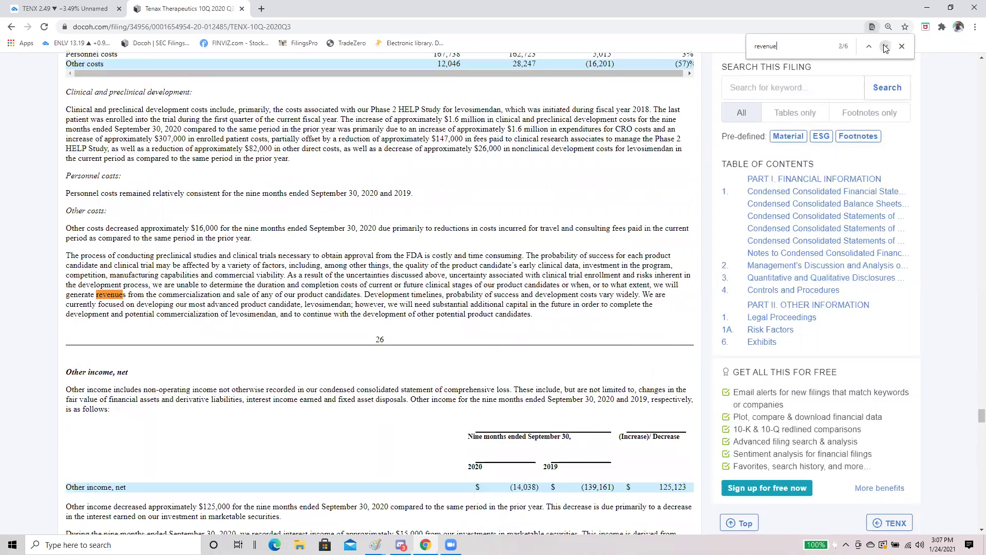
{"action": "left_click", "coordinate": [884, 47]}
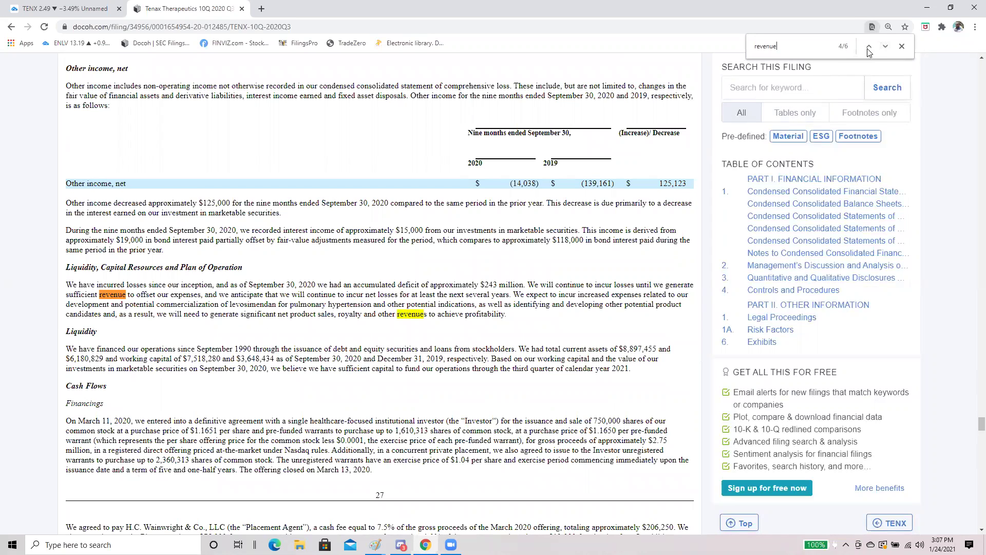
- Search the 10-Q filing for "income" and highlight the net loss for the three months ended September 30, 2020
{"action": "left_click", "coordinate": [885, 47]}
{"action": "key", "text": "ctrl+f"}
{"action": "type", "text": "income"}
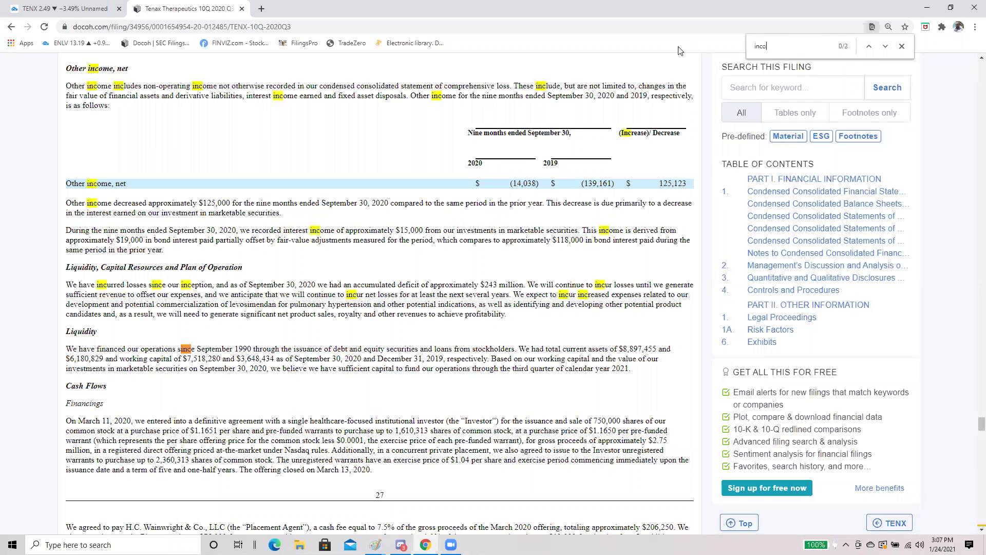
{"action": "key", "text": "Return"}
{"action": "key", "text": "Return"}
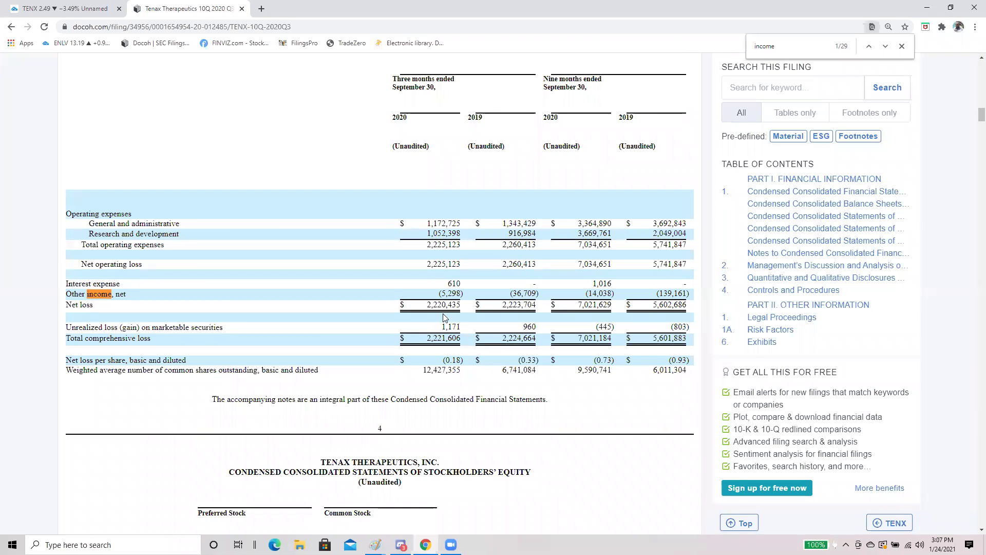
{"action": "left_click_drag", "start_coordinate": [464, 305], "coordinate": [425, 305]}
- Highlight the latest cash and cash equivalents, total assets and total liabilities figures in the 10-Q balance sheet
{"action": "scroll", "coordinate": [432, 306], "scroll_direction": "up", "scroll_amount": 13}
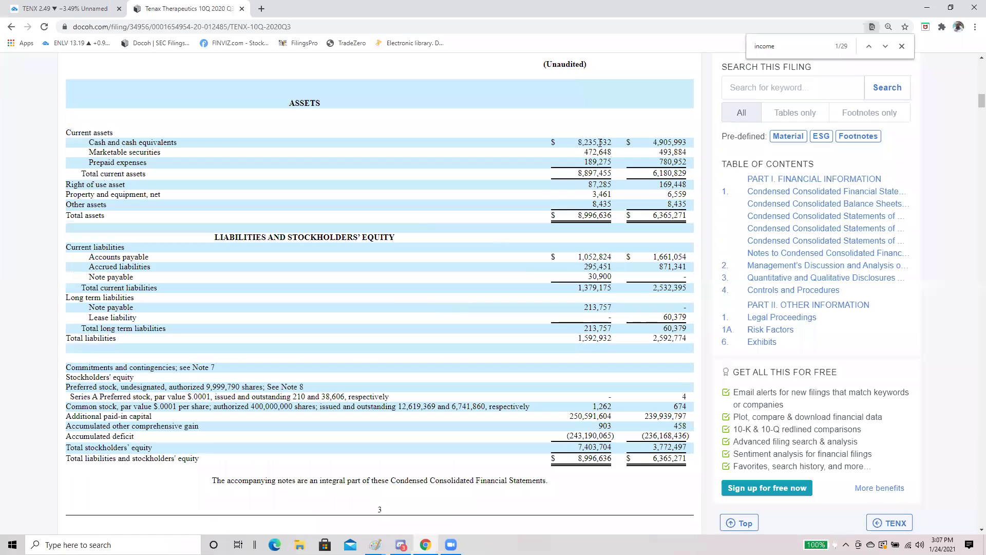
{"action": "left_click_drag", "start_coordinate": [613, 140], "coordinate": [573, 144]}
{"action": "left_click", "coordinate": [574, 192]}
{"action": "left_click_drag", "start_coordinate": [611, 215], "coordinate": [579, 207]}
{"action": "scroll", "coordinate": [590, 231], "scroll_direction": "down", "scroll_amount": 1}
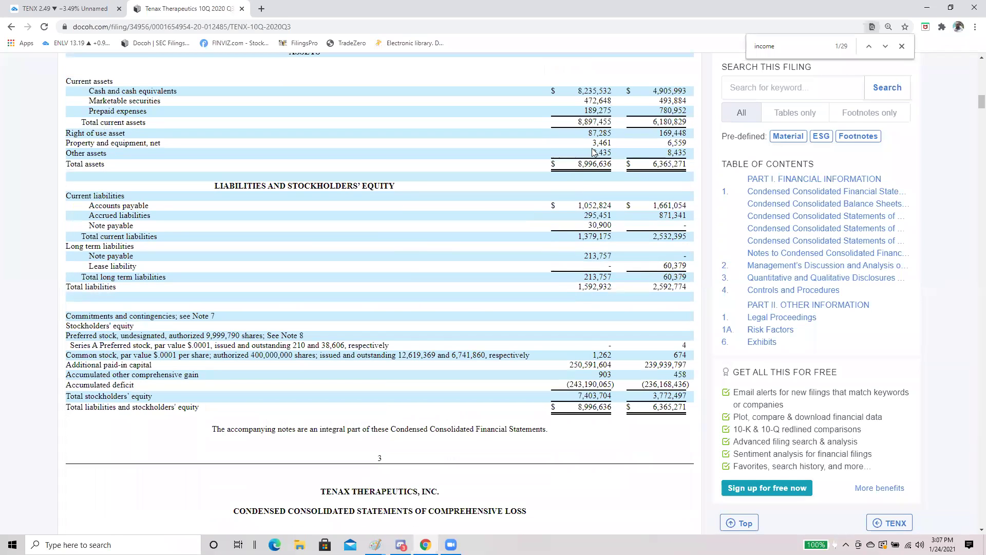
{"action": "left_click_drag", "start_coordinate": [593, 286], "coordinate": [560, 291]}
{"action": "left_click", "coordinate": [579, 289]}
- Return to the TENX company page and open the 1 Oct 20 424B3 prospectus supplement from its registration filings
{"action": "left_click", "coordinate": [11, 26]}
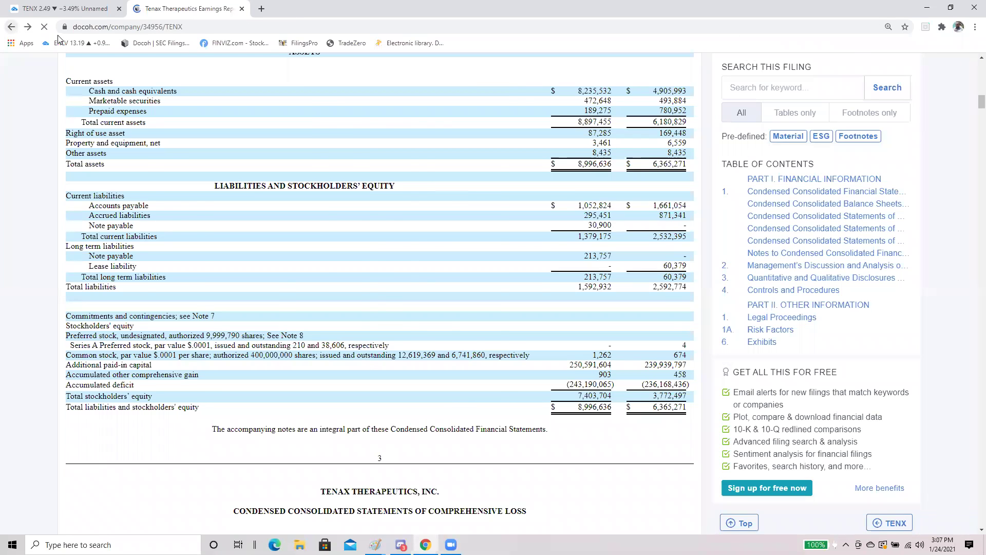
{"action": "scroll", "coordinate": [583, 183], "scroll_direction": "down", "scroll_amount": 8}
{"action": "scroll", "coordinate": [583, 182], "scroll_direction": "down", "scroll_amount": 2}
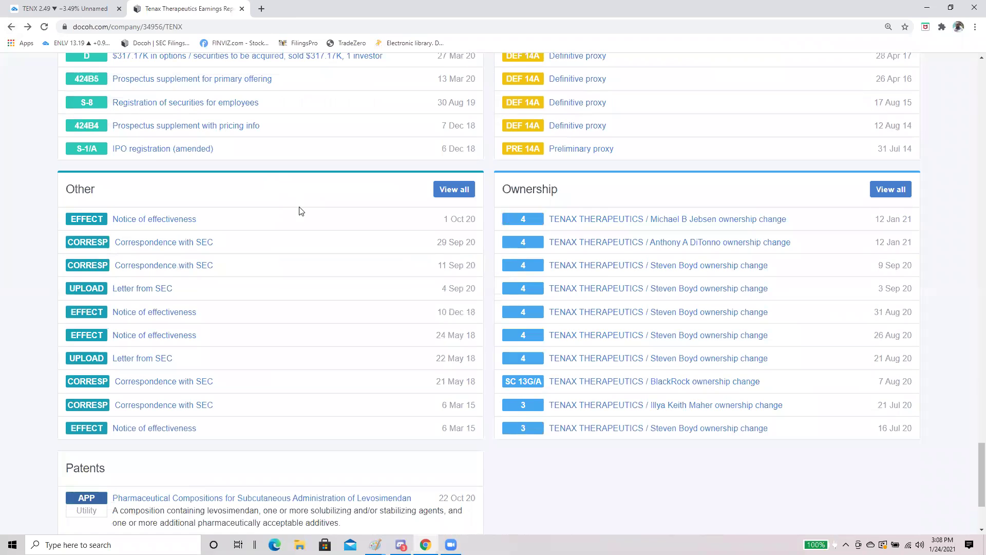
{"action": "scroll", "coordinate": [301, 211], "scroll_direction": "down", "scroll_amount": 3}
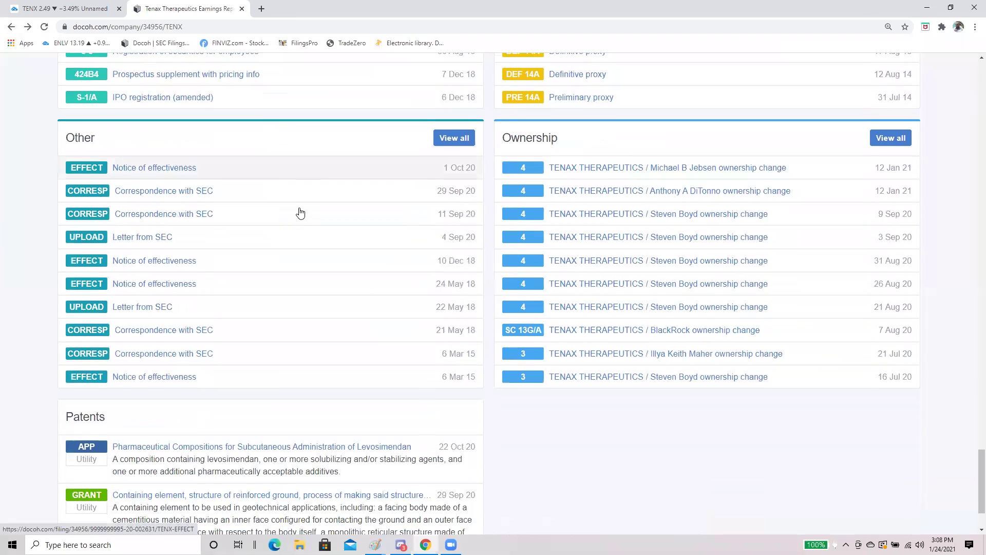
{"action": "scroll", "coordinate": [300, 211], "scroll_direction": "up", "scroll_amount": 2}
{"action": "scroll", "coordinate": [300, 212], "scroll_direction": "up", "scroll_amount": 5}
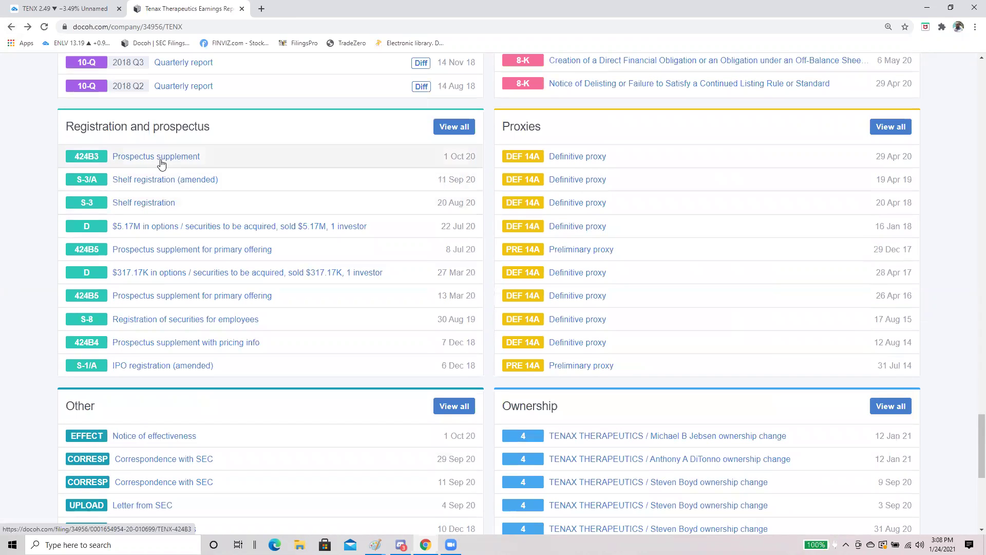
{"action": "left_click", "coordinate": [161, 163]}
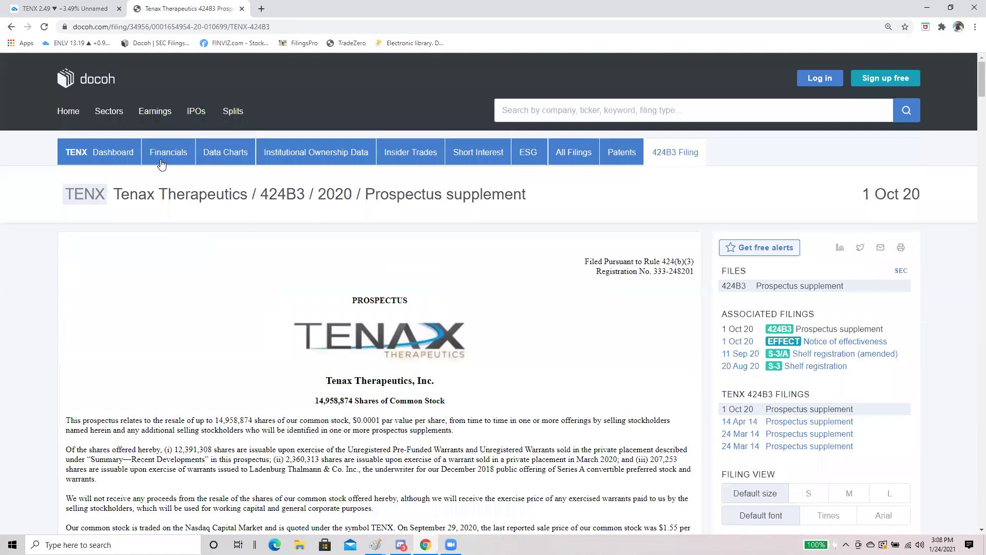
- Highlight the number of common shares covered by the prospectus and return to the company's registration and prospectus list
{"action": "scroll", "coordinate": [405, 260], "scroll_direction": "down", "scroll_amount": 2}
{"action": "left_click_drag", "start_coordinate": [458, 299], "coordinate": [325, 299]}
{"action": "left_click", "coordinate": [11, 28]}
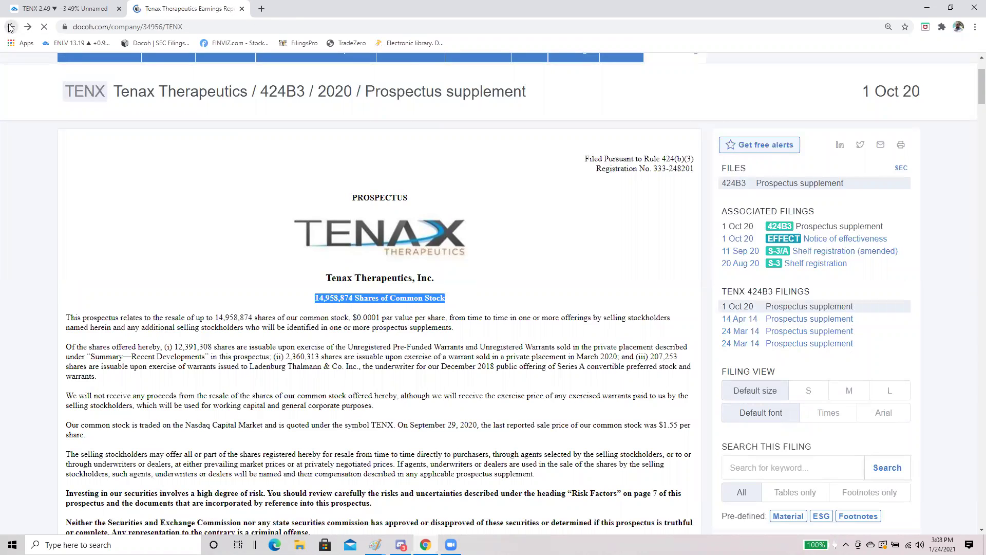
{"action": "scroll", "coordinate": [327, 256], "scroll_direction": "down", "scroll_amount": 1}
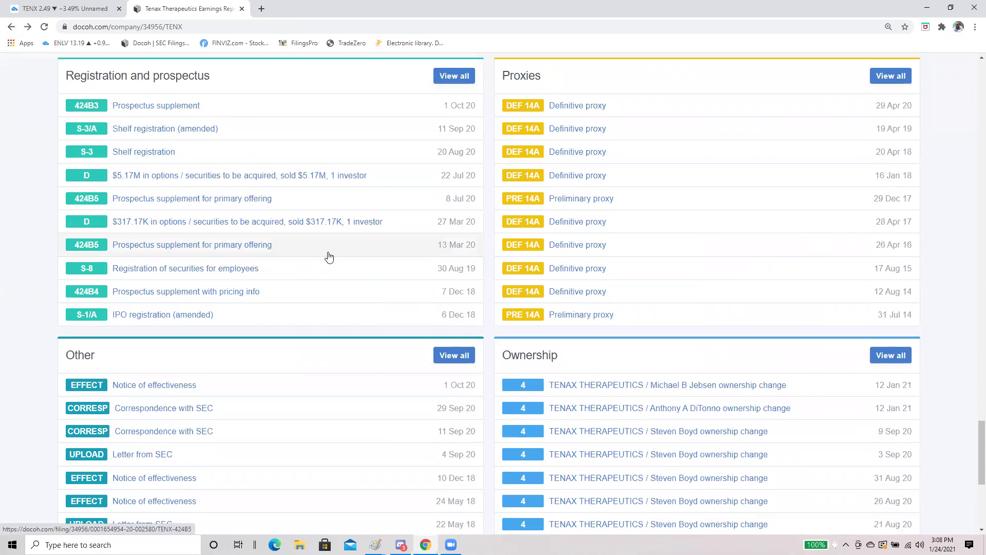
{"action": "scroll", "coordinate": [329, 257], "scroll_direction": "up", "scroll_amount": 1}
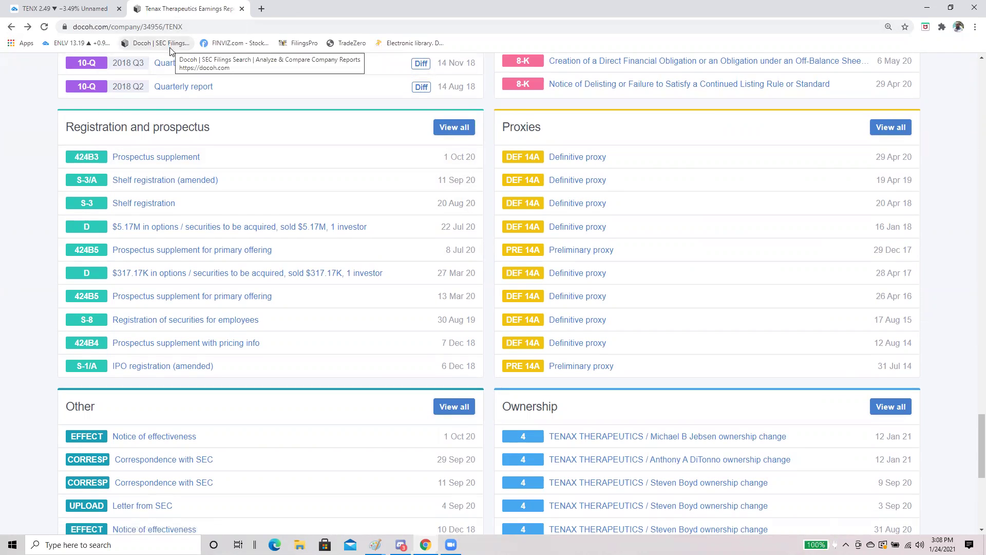
- Switch to FilingsPro and look up the ticker TENX
{"action": "left_click", "coordinate": [300, 45]}
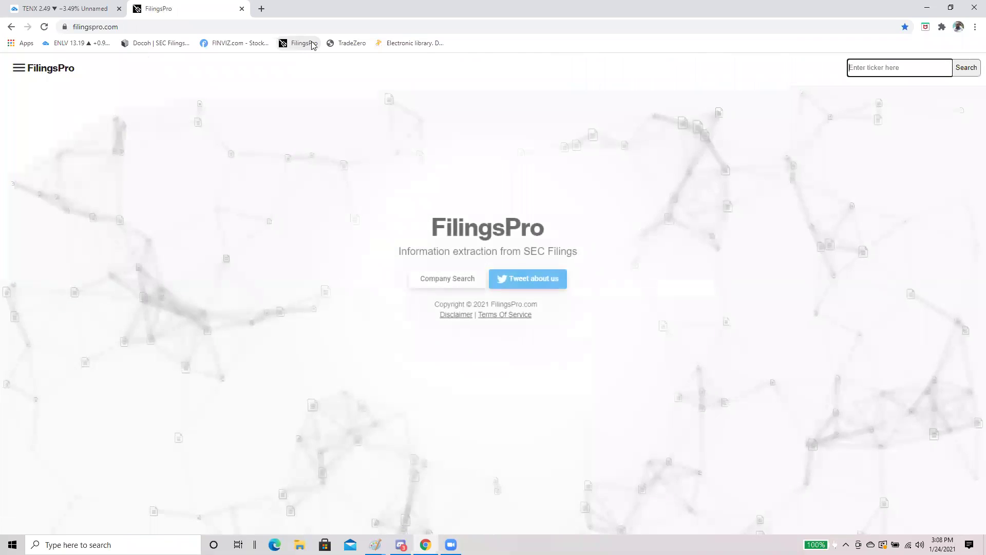
{"action": "left_click", "coordinate": [441, 277]}
{"action": "type", "text": "TENX"}
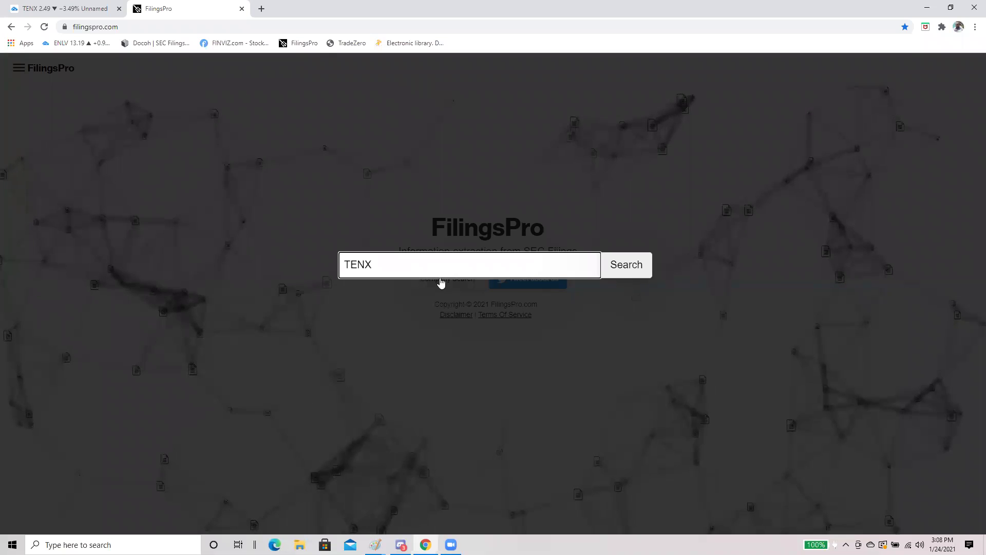
{"action": "key", "text": "Return"}
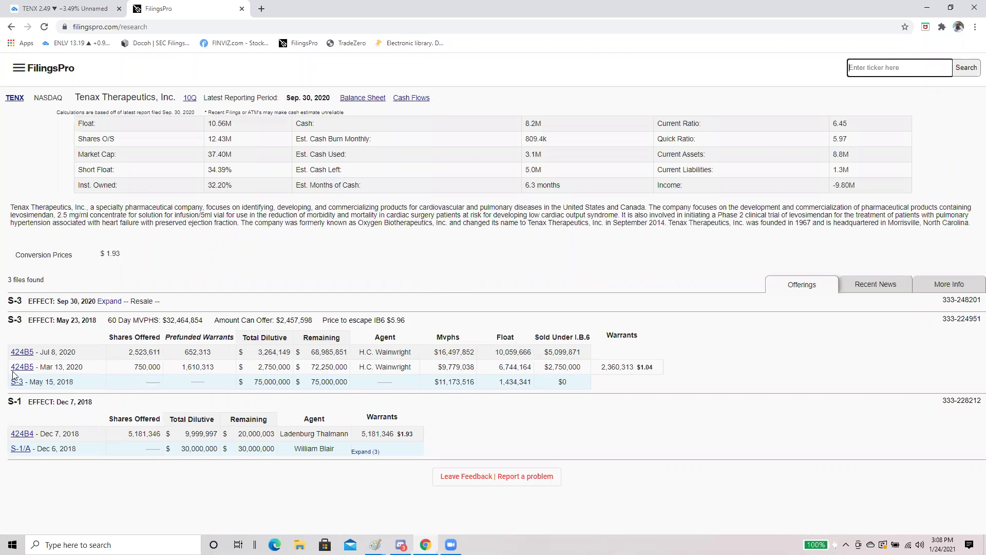
- Examine the Jul 8, 2020 and Mar 13, 2020 424B5 offerings under the May 23, 2018 S-3, highlighting their figures
{"action": "left_click_drag", "start_coordinate": [607, 350], "coordinate": [105, 365]}
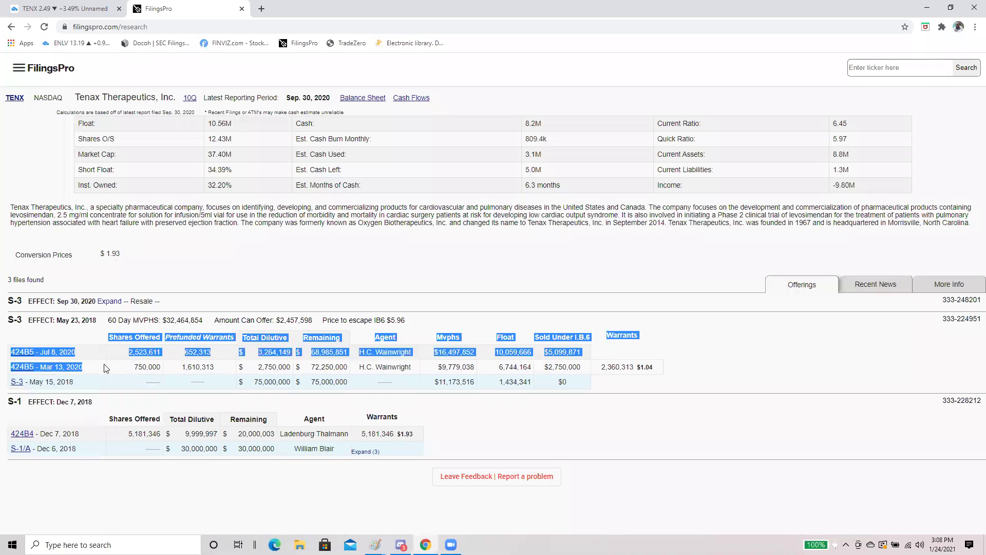
{"action": "left_click", "coordinate": [36, 362]}
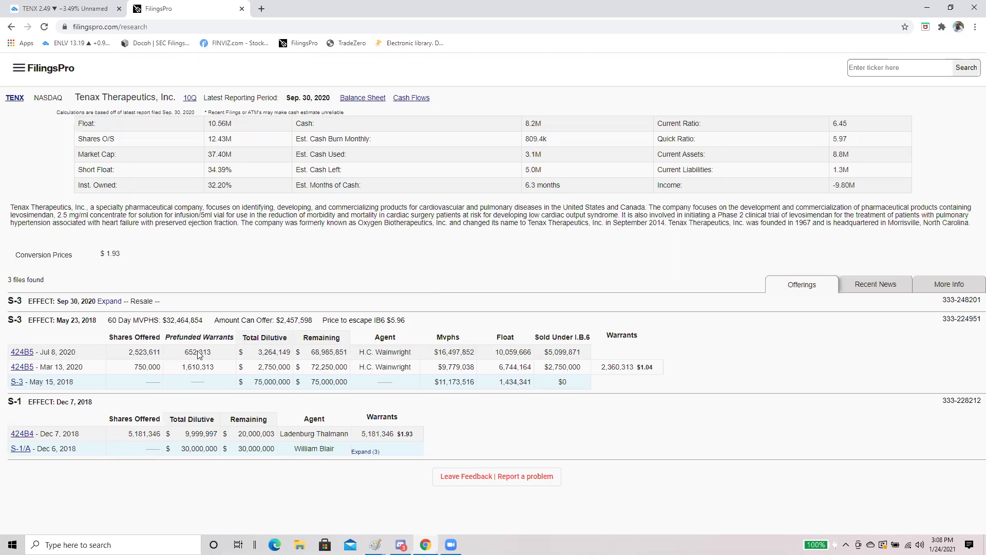
{"action": "left_click_drag", "start_coordinate": [387, 352], "coordinate": [477, 354]}
{"action": "left_click", "coordinate": [612, 350]}
{"action": "left_click_drag", "start_coordinate": [388, 352], "coordinate": [50, 341]}
{"action": "left_click", "coordinate": [93, 326]}
- Highlight the company's income figure and compare it with the S-3 and S-1 offering tables
{"action": "double_click", "coordinate": [865, 184]}
{"action": "left_click", "coordinate": [802, 193]}
{"action": "left_click_drag", "start_coordinate": [7, 320], "coordinate": [554, 427]}
{"action": "left_click", "coordinate": [554, 428]}
{"action": "left_click_drag", "start_coordinate": [856, 185], "coordinate": [842, 186]}
{"action": "left_click", "coordinate": [849, 180]}
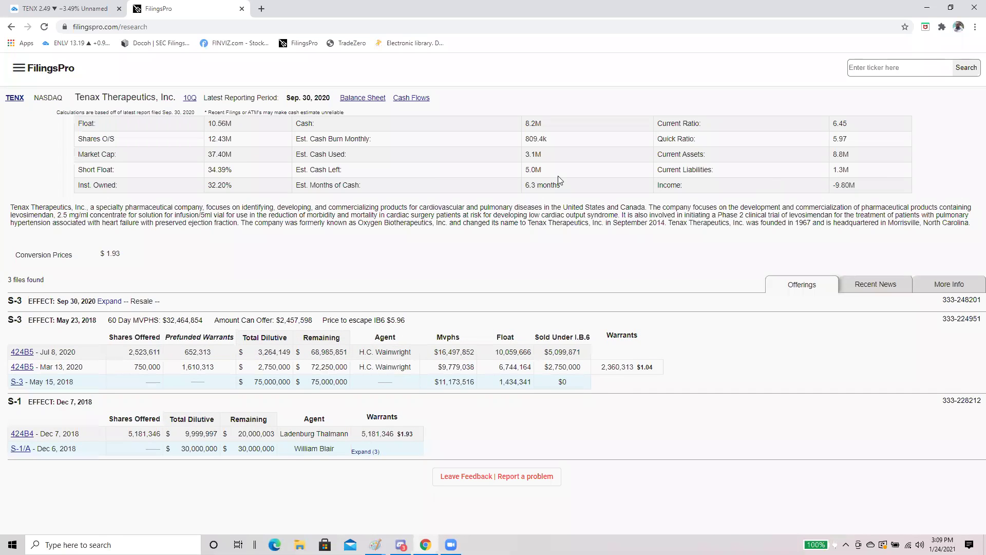
- Highlight the cash amount and the income value in the TENX summary table to compare them
{"action": "double_click", "coordinate": [550, 127]}
{"action": "left_click", "coordinate": [550, 123]}
{"action": "double_click", "coordinate": [534, 124]}
{"action": "left_click", "coordinate": [544, 127]}
{"action": "left_click_drag", "start_coordinate": [861, 186], "coordinate": [834, 188]}
{"action": "left_click", "coordinate": [680, 182]}
- Go to biopharmcatalyst.com and open the company page for TENX, Tenax Therapeutics Inc
{"action": "left_click", "coordinate": [374, 28]}
{"action": "type", "text": "biopharmcatalyst.com"}
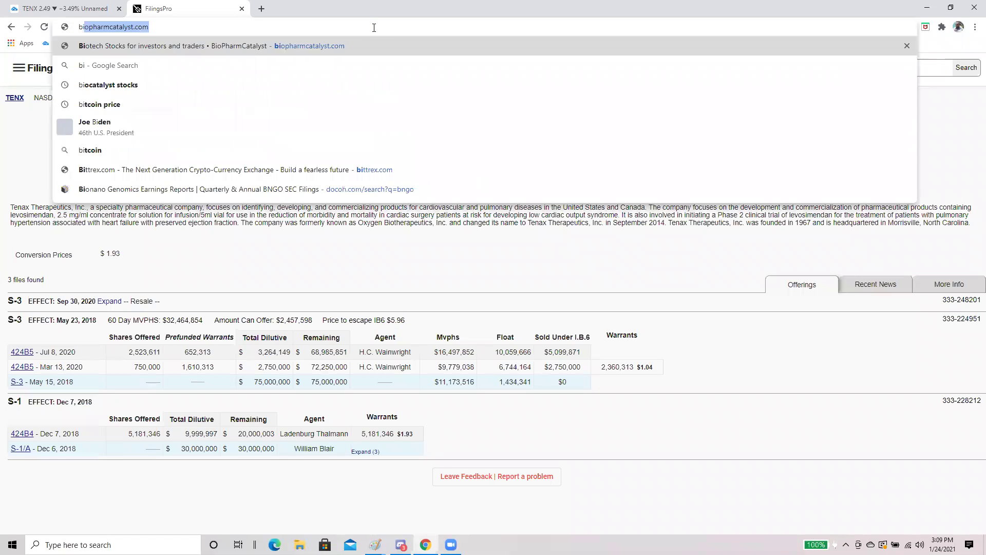
{"action": "key", "text": "Return"}
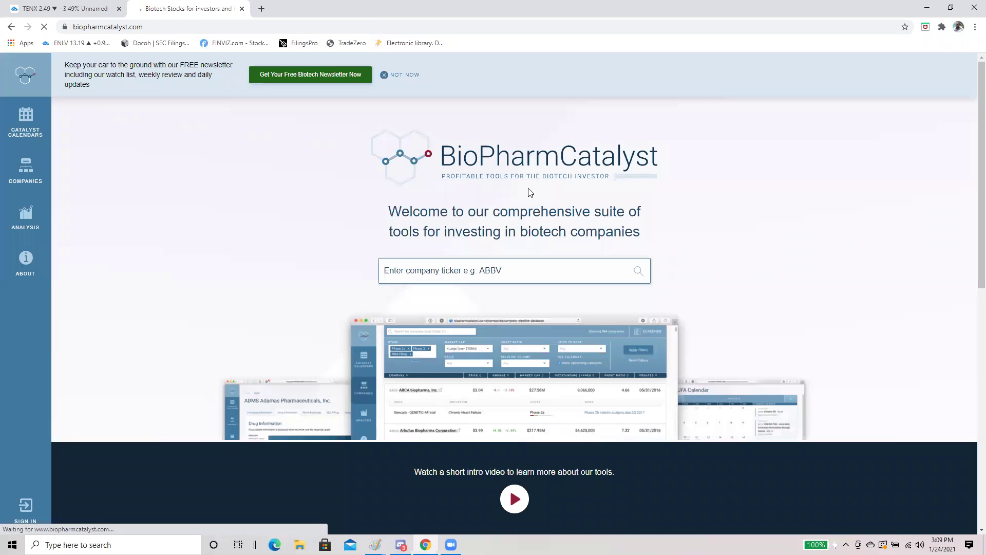
{"action": "type", "text": "tenx"}
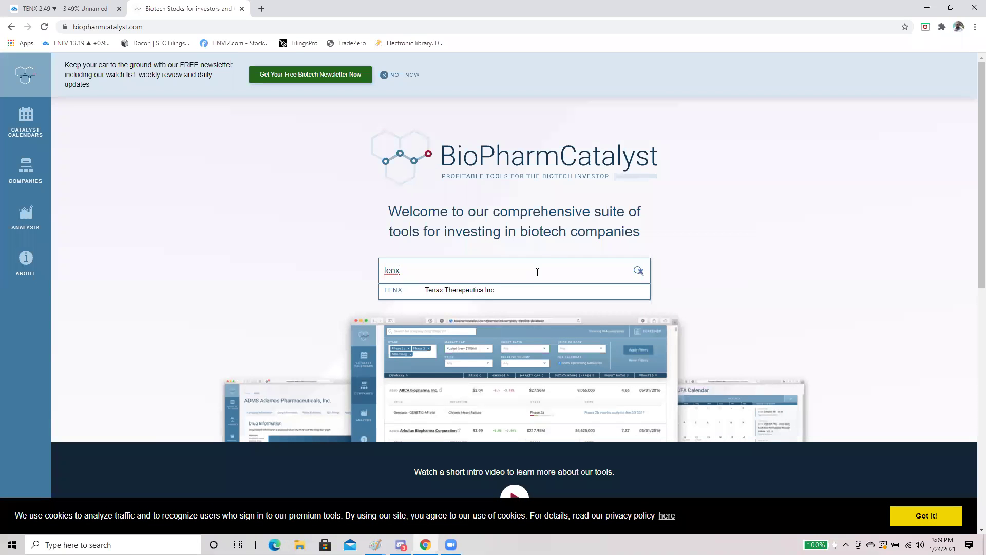
{"action": "left_click", "coordinate": [465, 294]}
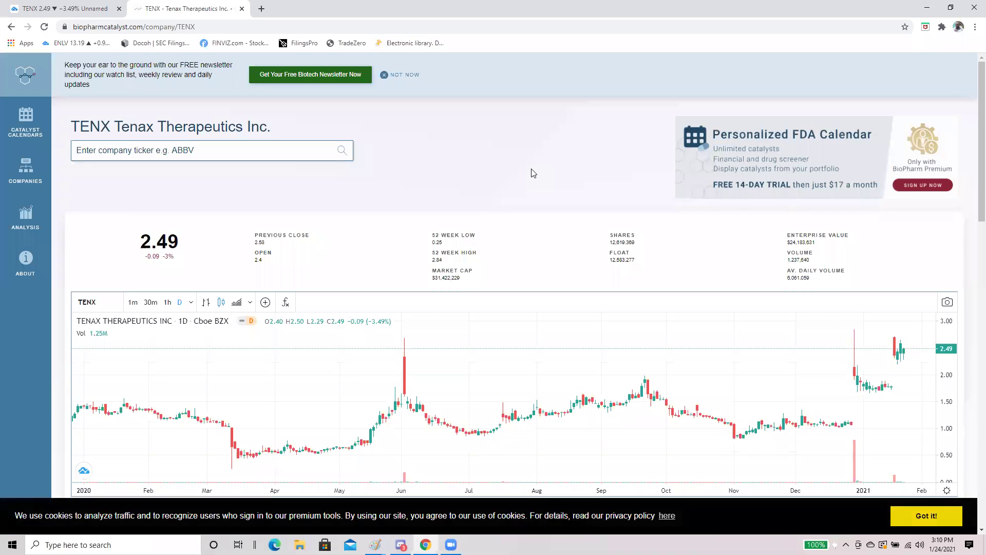
- Review the TENX price chart and latest news, highlighting the company description in the 20 January 2021 article
{"action": "scroll", "coordinate": [525, 171], "scroll_direction": "down", "scroll_amount": 2}
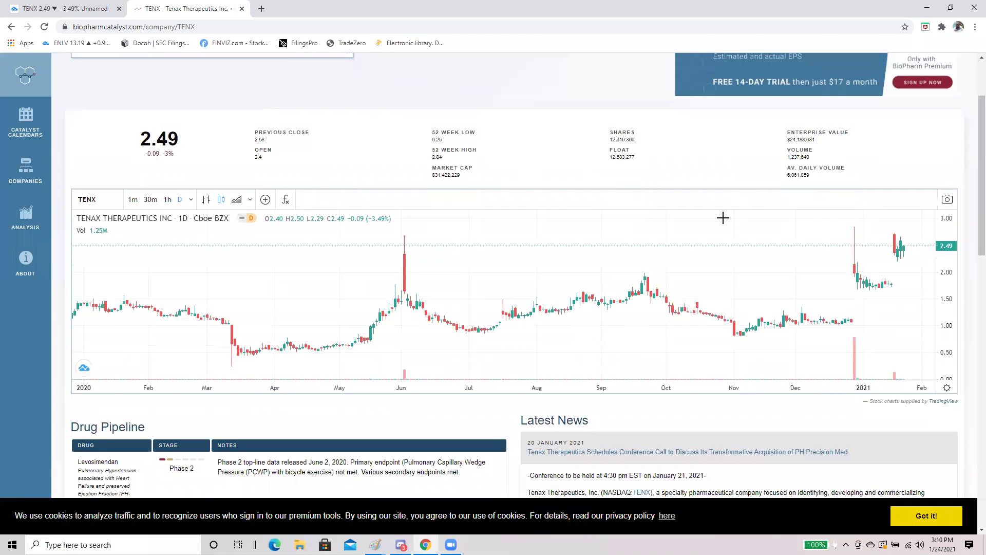
{"action": "scroll", "coordinate": [651, 271], "scroll_direction": "down", "scroll_amount": 2}
{"action": "scroll", "coordinate": [649, 272], "scroll_direction": "up", "scroll_amount": 4}
{"action": "scroll", "coordinate": [651, 193], "scroll_direction": "down", "scroll_amount": 1}
{"action": "scroll", "coordinate": [702, 282], "scroll_direction": "down", "scroll_amount": 2}
{"action": "scroll", "coordinate": [720, 334], "scroll_direction": "down", "scroll_amount": 2}
{"action": "scroll", "coordinate": [608, 363], "scroll_direction": "down", "scroll_amount": 1}
{"action": "scroll", "coordinate": [608, 363], "scroll_direction": "down", "scroll_amount": 2}
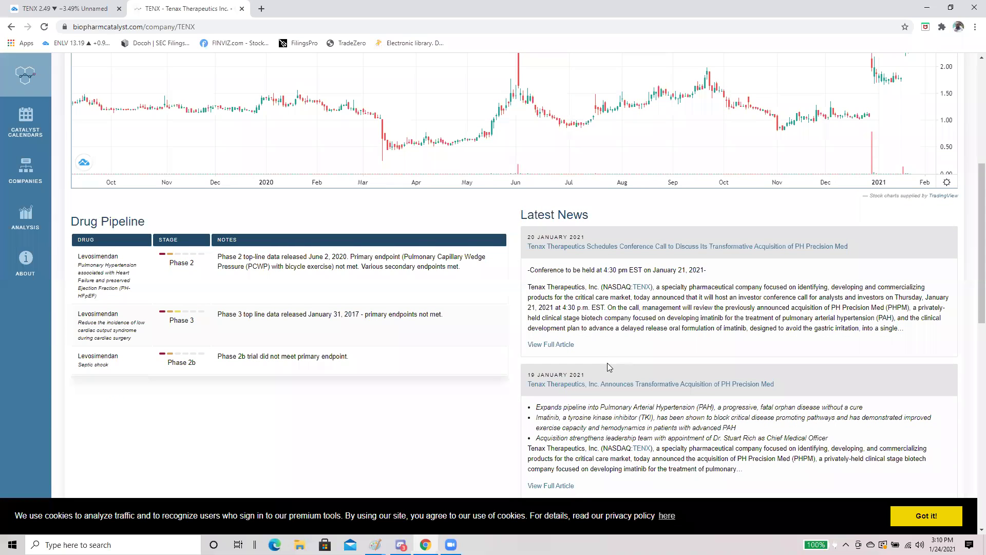
{"action": "left_click_drag", "start_coordinate": [681, 287], "coordinate": [898, 286]}
{"action": "left_click", "coordinate": [740, 320]}
{"action": "scroll", "coordinate": [224, 250], "scroll_direction": "down", "scroll_amount": 2}
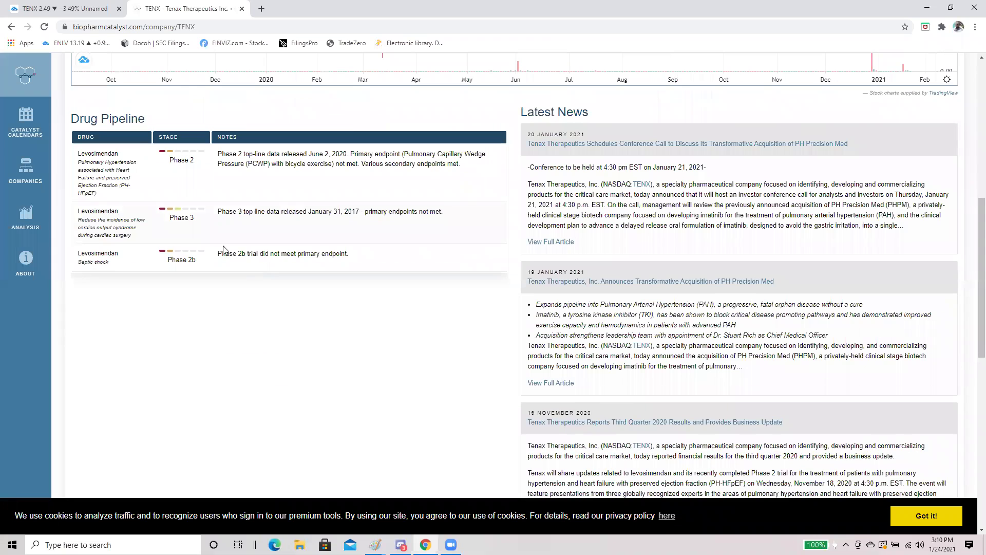
- Highlight the Drug Pipeline table to review the stages and trial notes for Levosimendan
{"action": "left_click_drag", "start_coordinate": [359, 257], "coordinate": [71, 119]}
{"action": "left_click", "coordinate": [276, 270]}
{"action": "scroll", "coordinate": [297, 254], "scroll_direction": "up", "scroll_amount": 2}
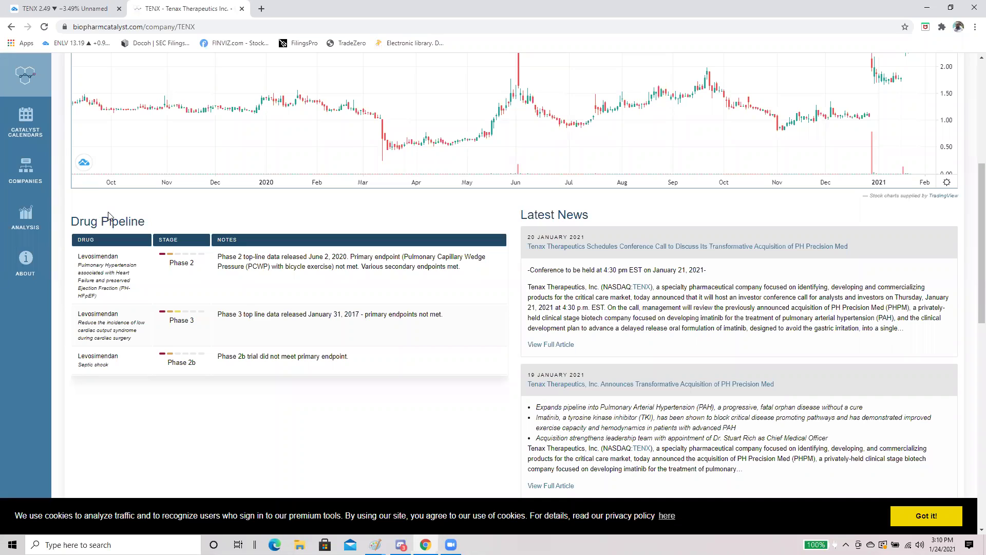
- Search Google for "stock alpha" and open the Seeking Alpha website from the results
{"action": "left_click", "coordinate": [191, 30]}
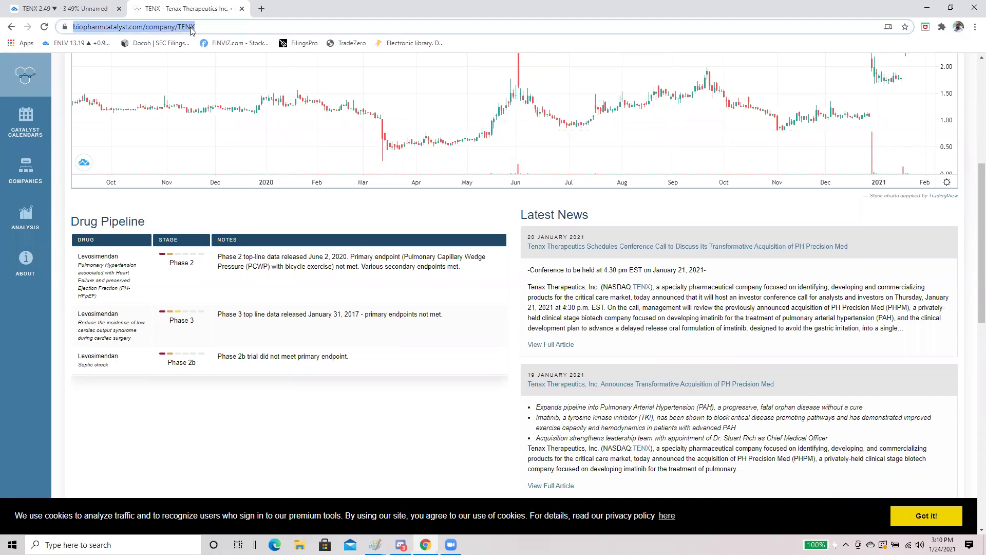
{"action": "type", "text": "s"}
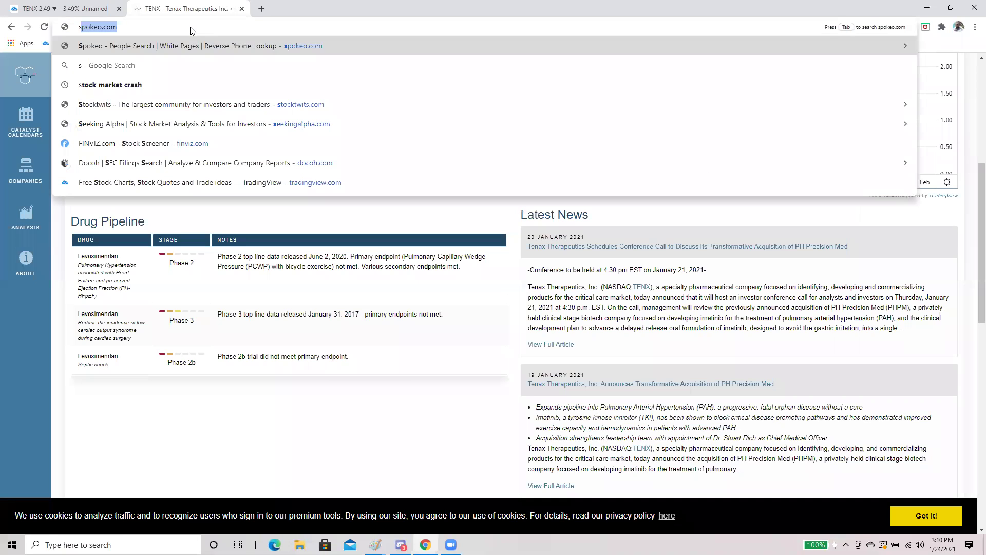
{"action": "key", "text": "BackSpace"}
{"action": "key", "text": "BackSpace"}
{"action": "type", "text": "s"}
{"action": "key", "text": "BackSpace"}
{"action": "key", "text": "BackSpace"}
{"action": "type", "text": "stock alpha"}
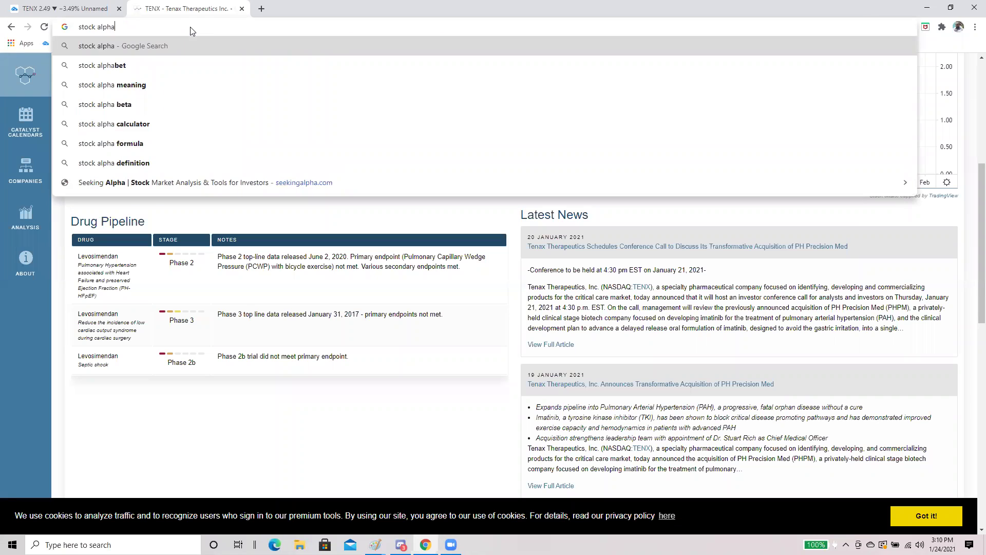
{"action": "key", "text": "Return"}
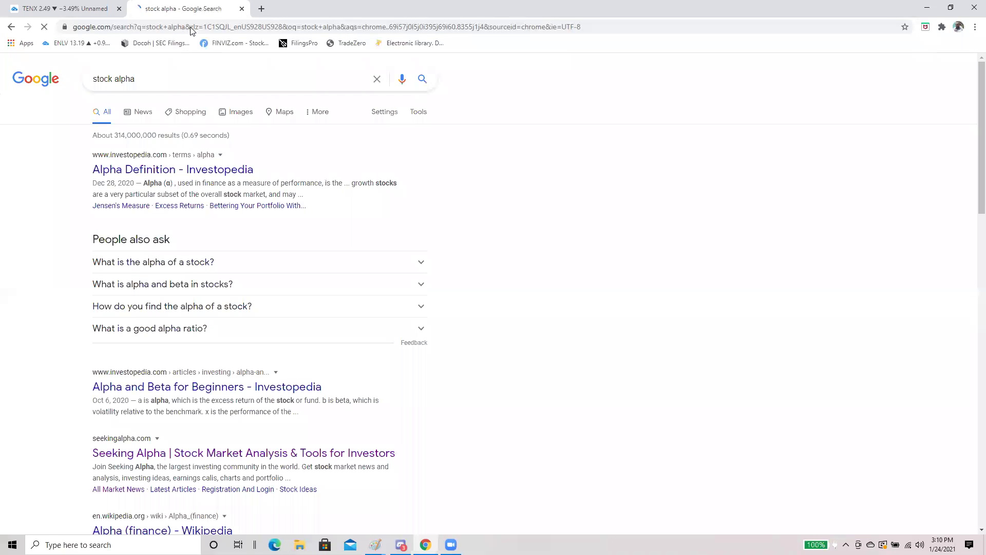
{"action": "scroll", "coordinate": [304, 249], "scroll_direction": "down", "scroll_amount": 2}
{"action": "left_click", "coordinate": [167, 355]}
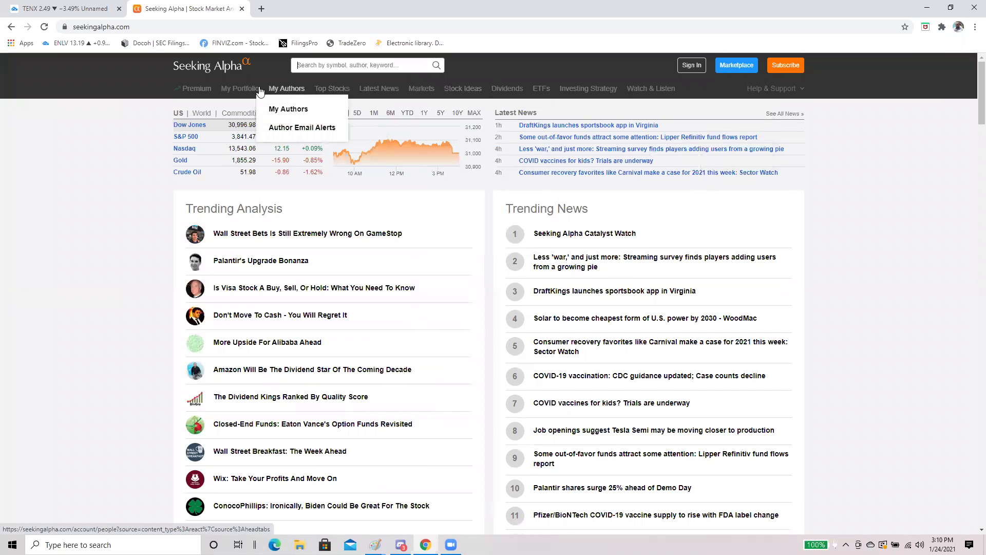
- Dismiss the Google sign-in prompt, look up "tenx" on Seeking Alpha and view its analysis and news lists
{"action": "mouse_move", "coordinate": [329, 90]}
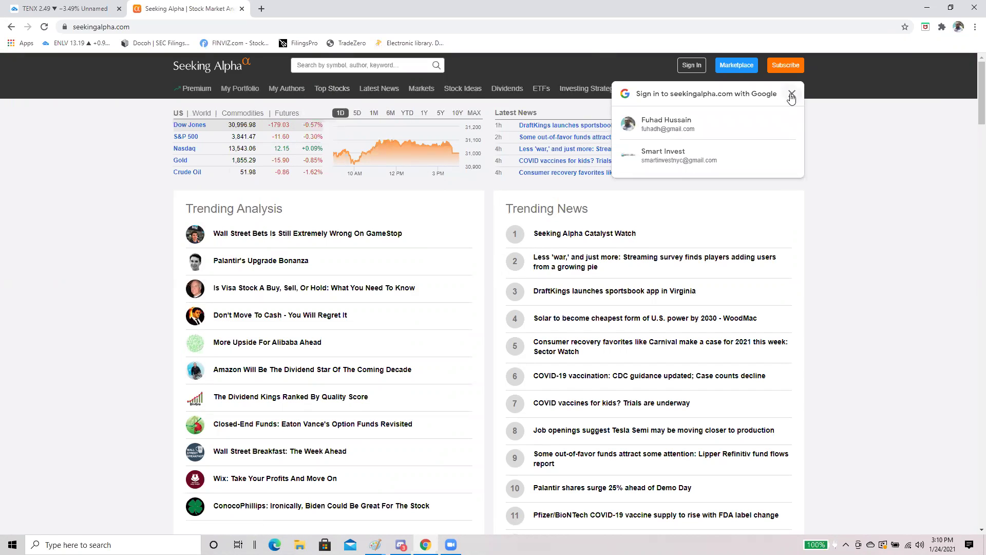
{"action": "left_click", "coordinate": [793, 97]}
{"action": "left_click", "coordinate": [385, 71]}
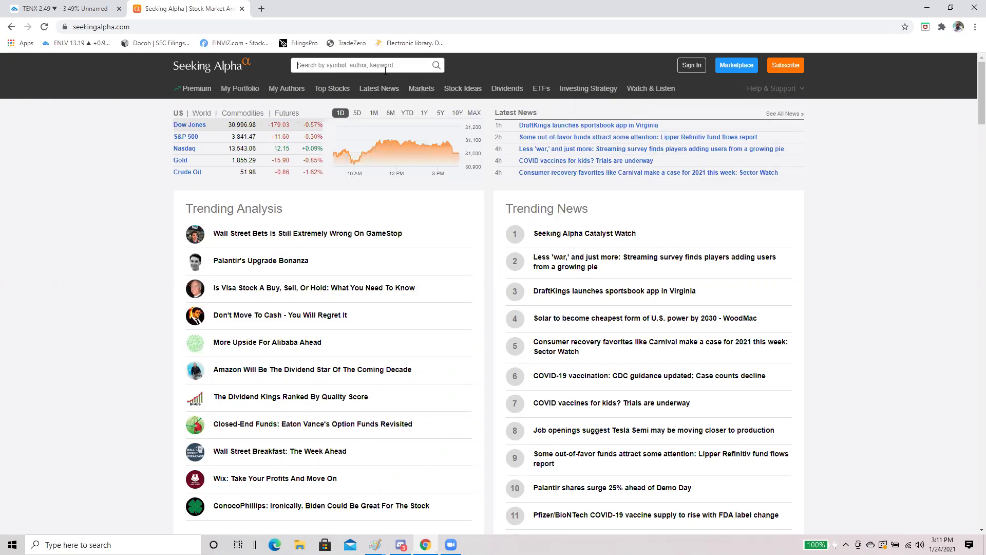
{"action": "type", "text": "tenx"}
{"action": "key", "text": "Return"}
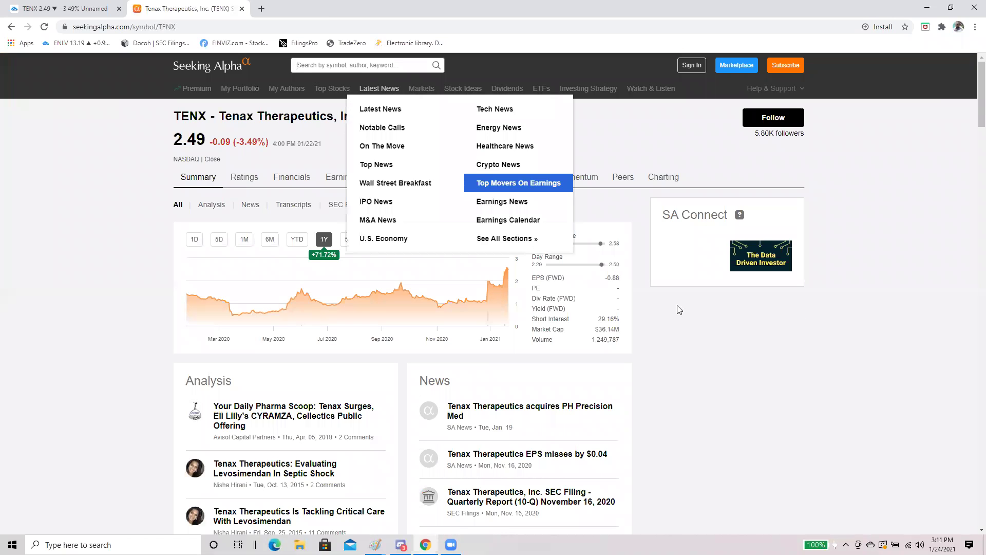
{"action": "scroll", "coordinate": [834, 268], "scroll_direction": "down", "scroll_amount": 5}
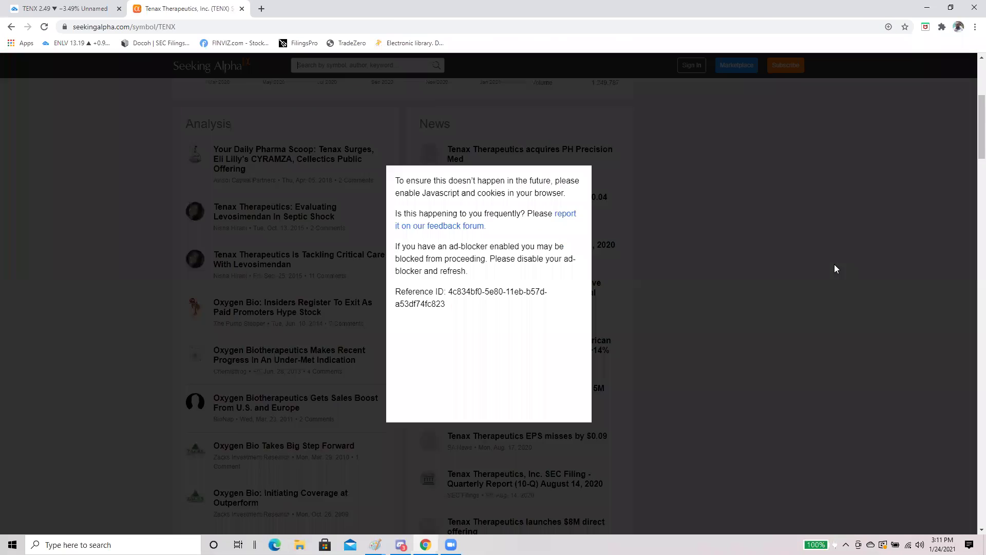
- Complete the human-verification prompt and reload the TENX page
{"action": "scroll", "coordinate": [564, 139], "scroll_direction": "down", "scroll_amount": 2}
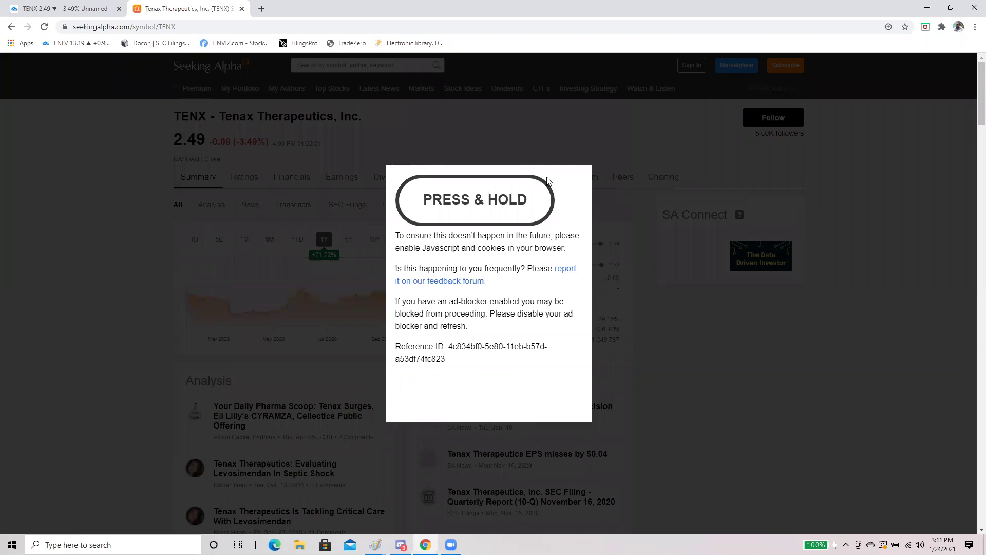
{"action": "left_click_drag", "start_coordinate": [491, 209], "coordinate": [491, 210]}
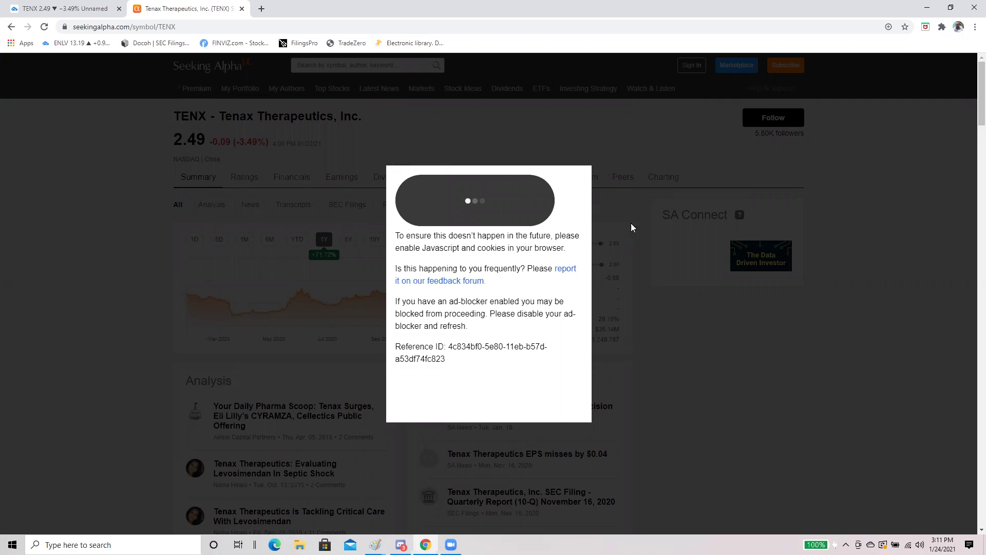
{"action": "left_click", "coordinate": [196, 29]}
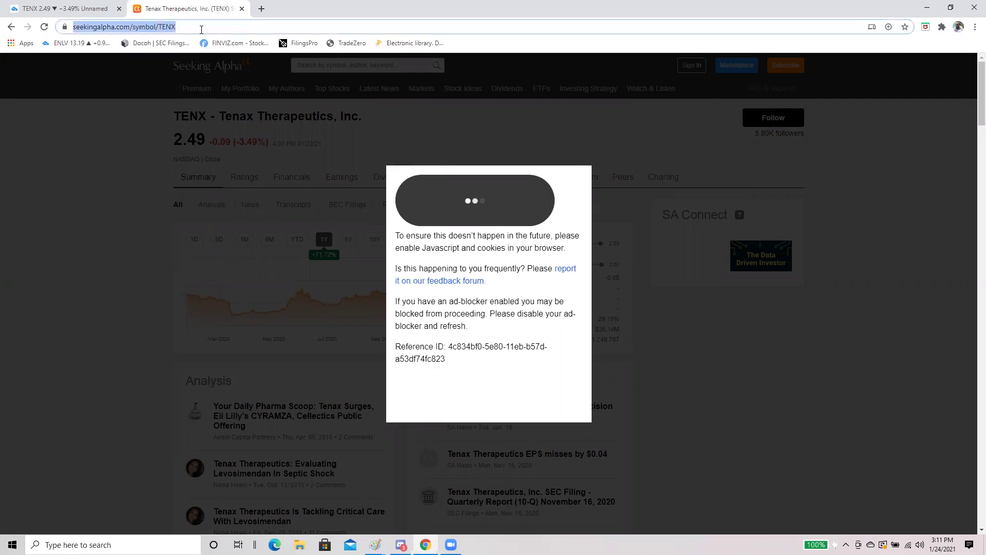
{"action": "key", "text": "Return"}
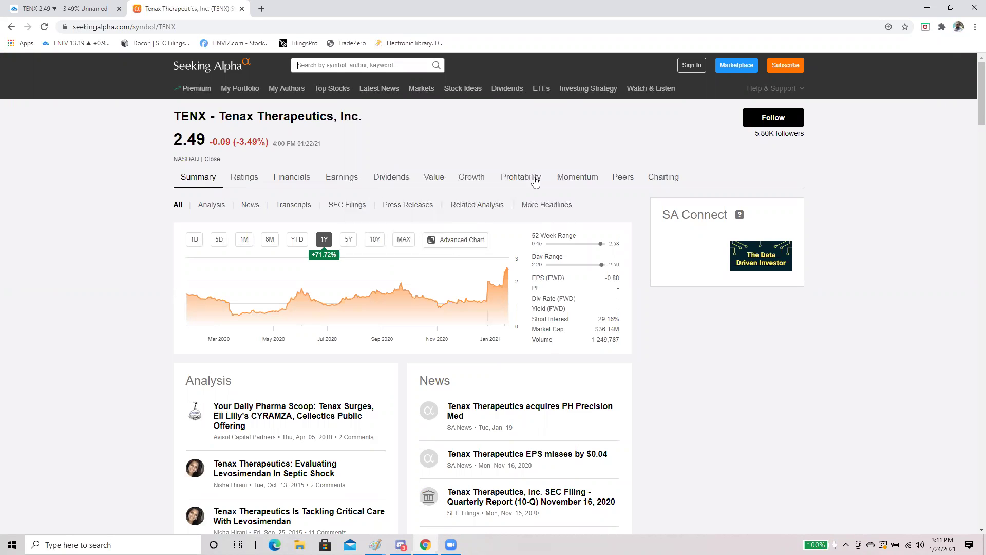
- Review the Growth, Momentum and Dividends pages for TENX
{"action": "left_click", "coordinate": [475, 178]}
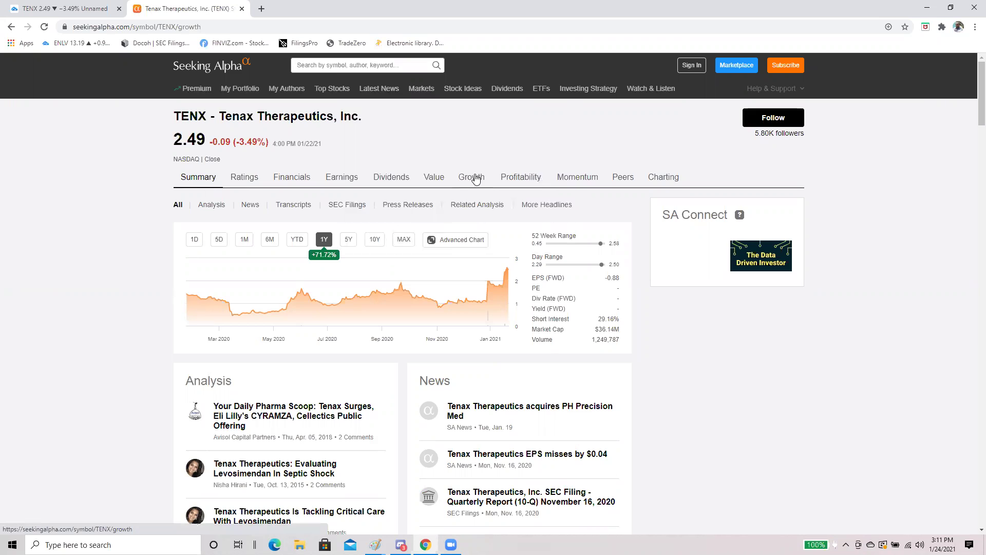
{"action": "scroll", "coordinate": [584, 289], "scroll_direction": "down", "scroll_amount": 1}
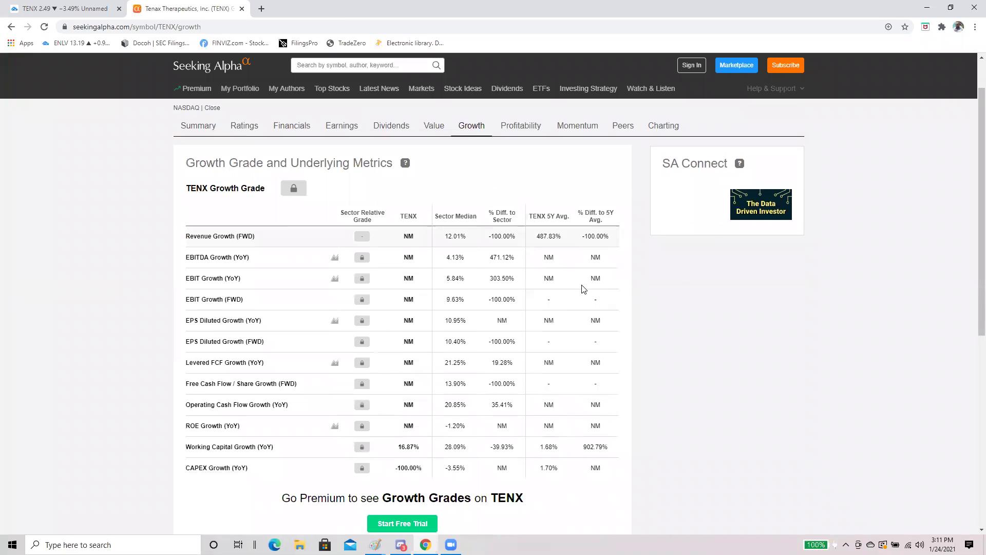
{"action": "scroll", "coordinate": [584, 290], "scroll_direction": "up", "scroll_amount": 1}
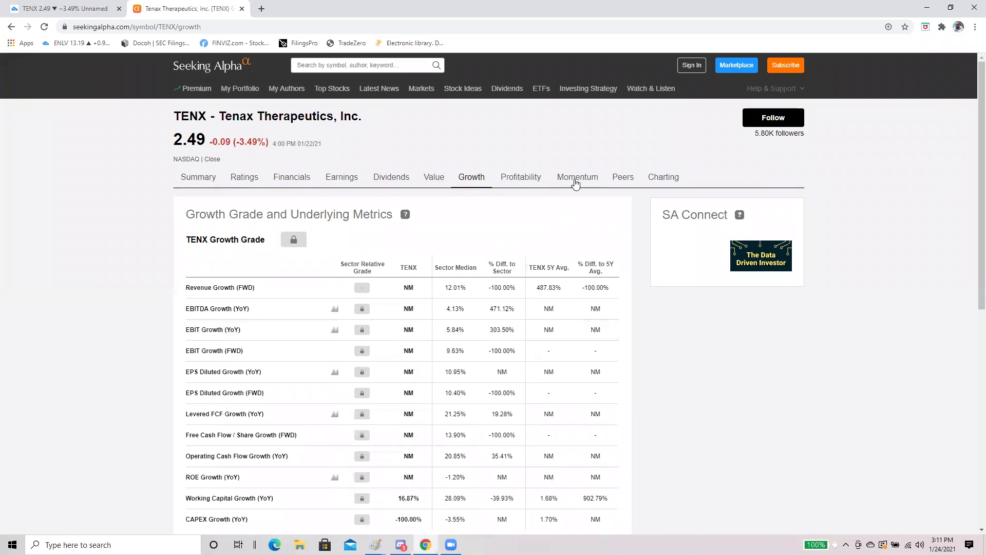
{"action": "left_click", "coordinate": [576, 182]}
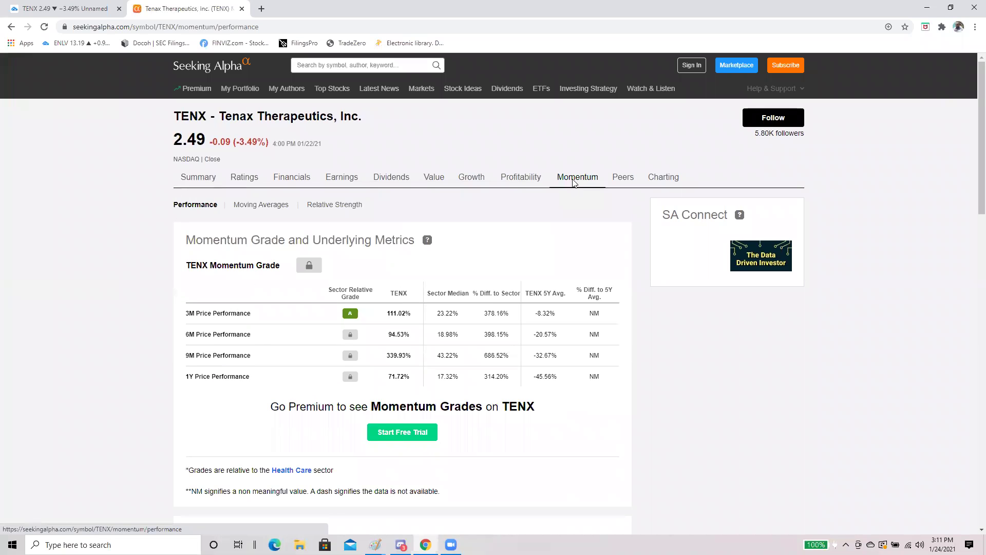
{"action": "left_click", "coordinate": [472, 179]}
{"action": "left_click", "coordinate": [392, 179]}
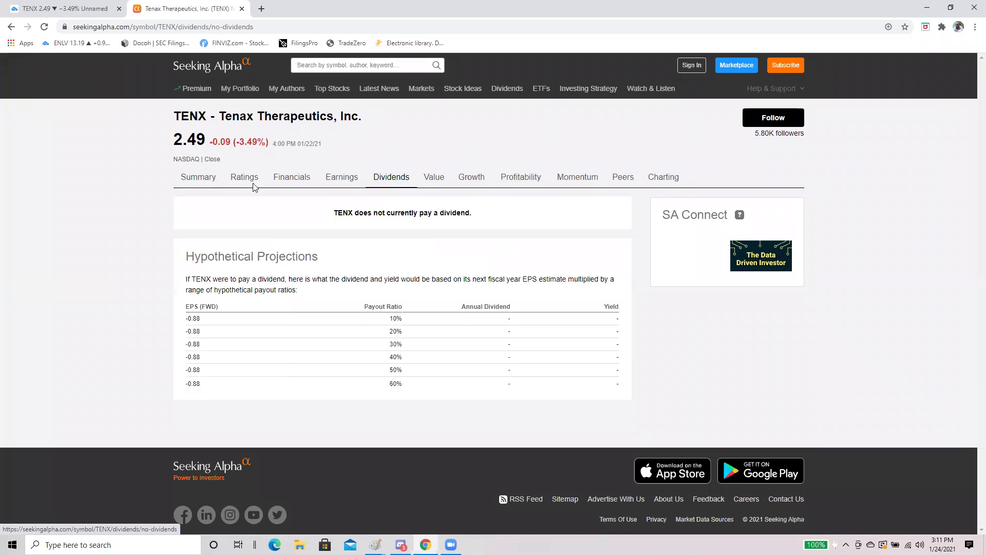
- Review the TENX Summary page's analysis and news lists, and close the Seeking Alpha page
{"action": "left_click", "coordinate": [203, 180]}
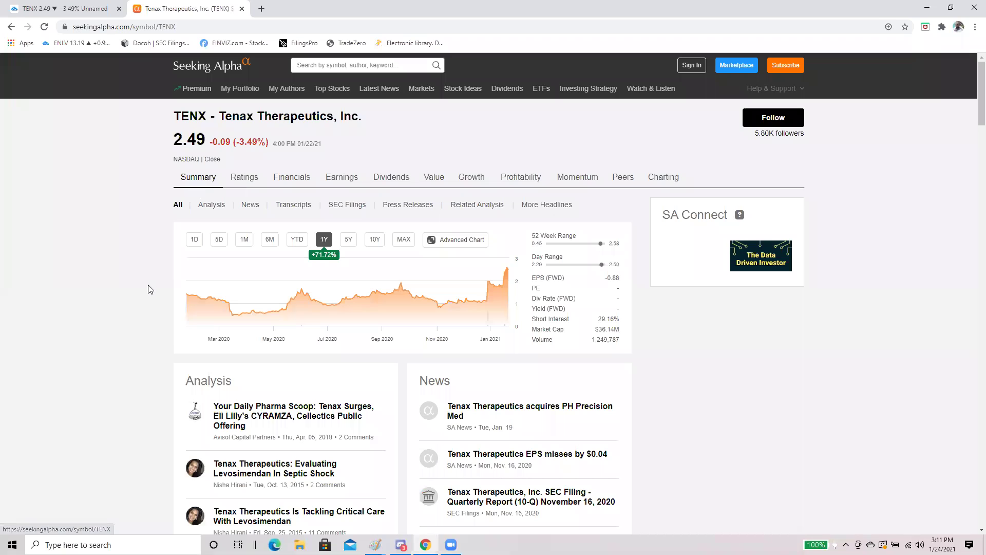
{"action": "scroll", "coordinate": [148, 285], "scroll_direction": "down", "scroll_amount": 1}
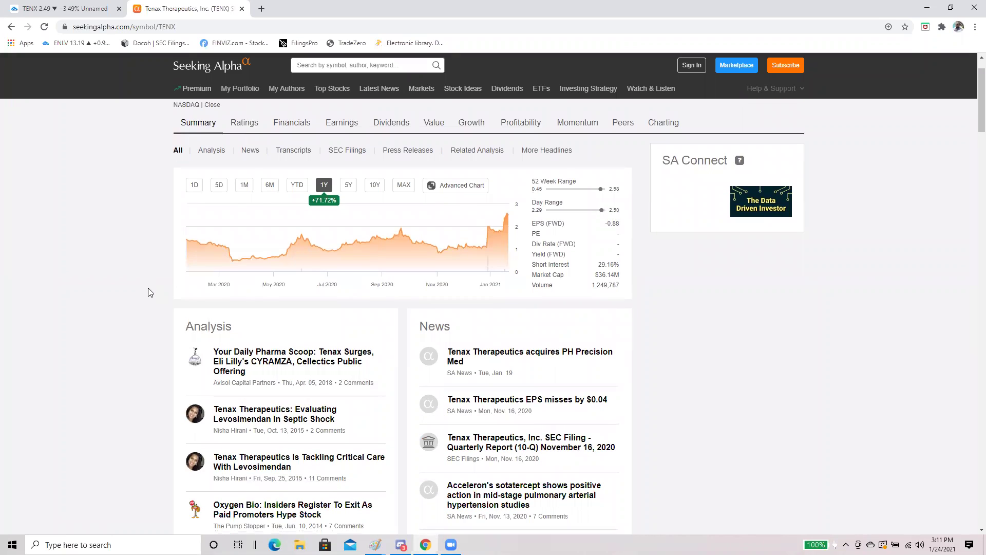
{"action": "scroll", "coordinate": [154, 291], "scroll_direction": "down", "scroll_amount": 8}
{"action": "scroll", "coordinate": [170, 295], "scroll_direction": "up", "scroll_amount": 10}
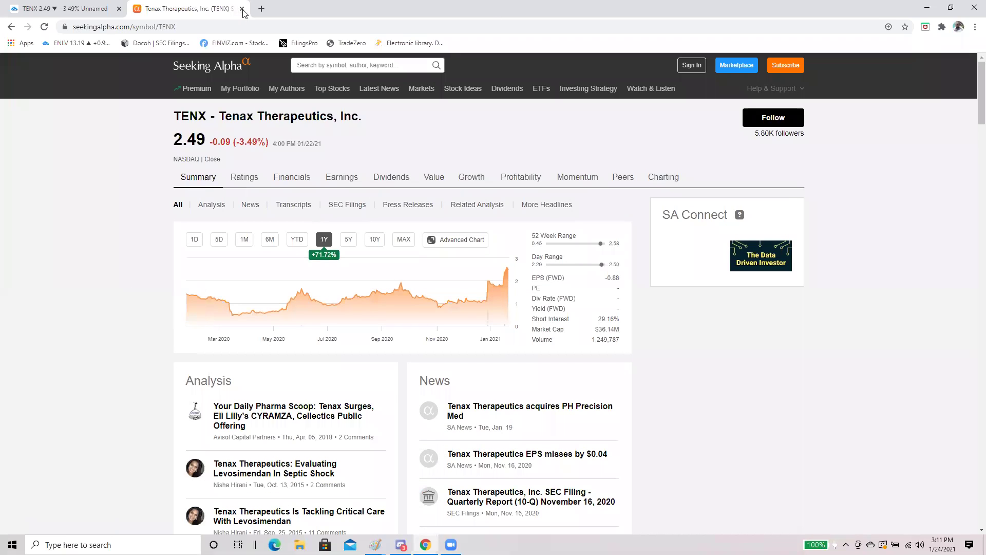
{"action": "left_click", "coordinate": [242, 9]}
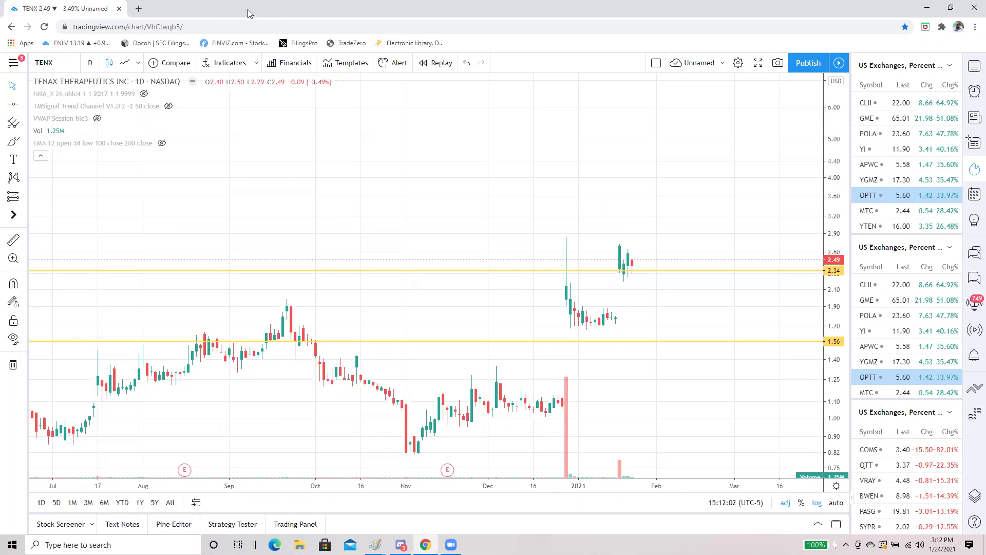
- Examine the TENX daily chart back to late 2018 with the price scale fitted to the data
{"action": "scroll", "coordinate": [442, 236], "scroll_direction": "down", "scroll_amount": 5}
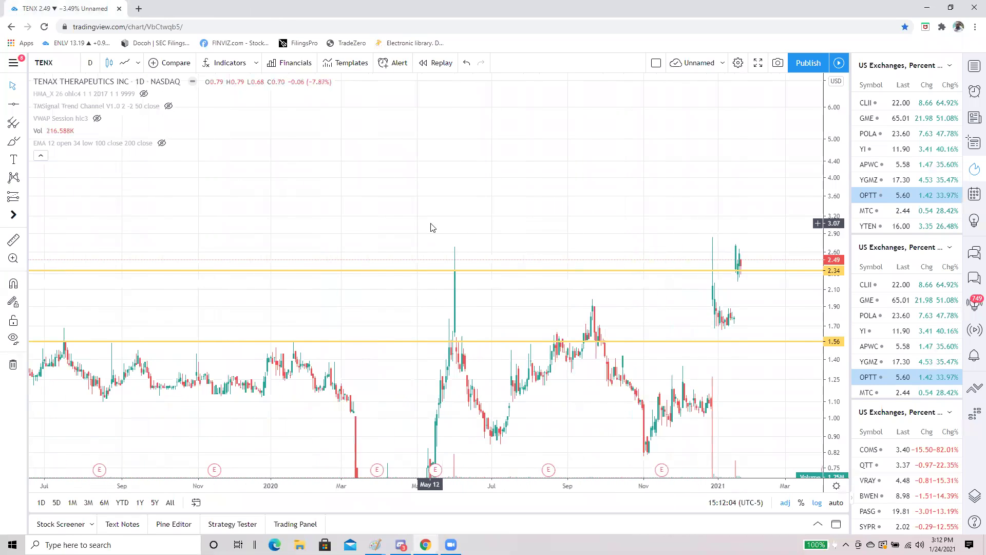
{"action": "scroll", "coordinate": [432, 228], "scroll_direction": "down", "scroll_amount": 3}
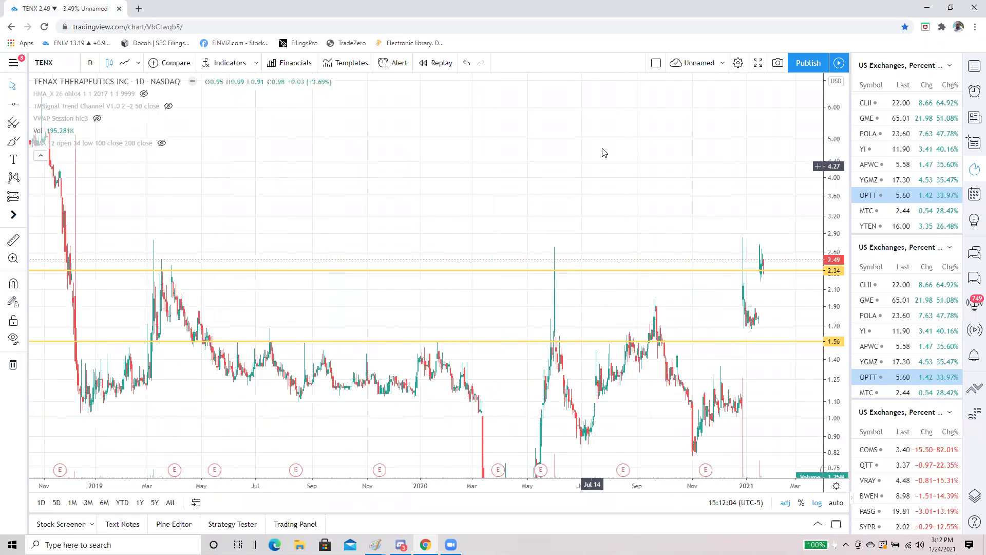
{"action": "double_click", "coordinate": [835, 125]}
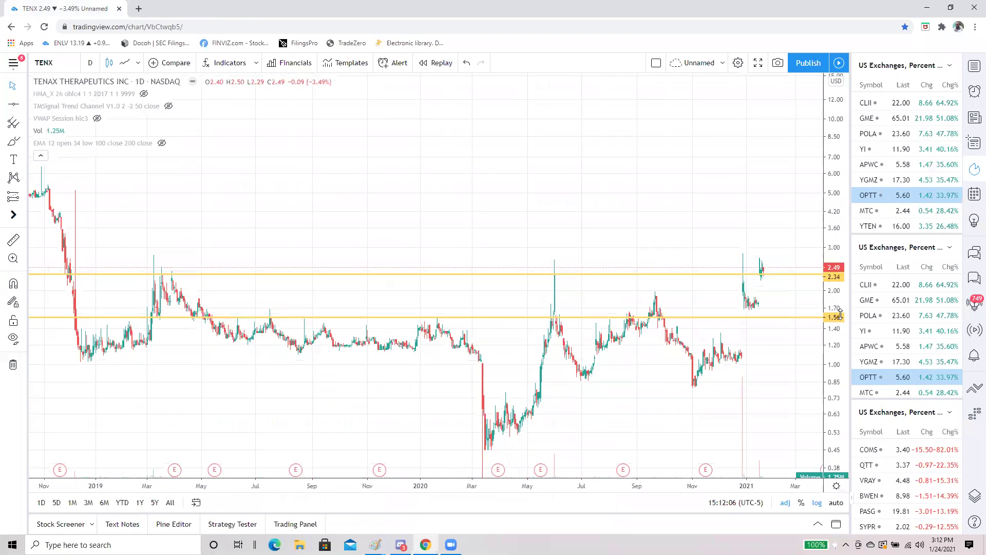
- Load the INUV stock chart and examine the January 2021 price and volume candles against the marked levels
{"action": "left_click", "coordinate": [157, 27]}
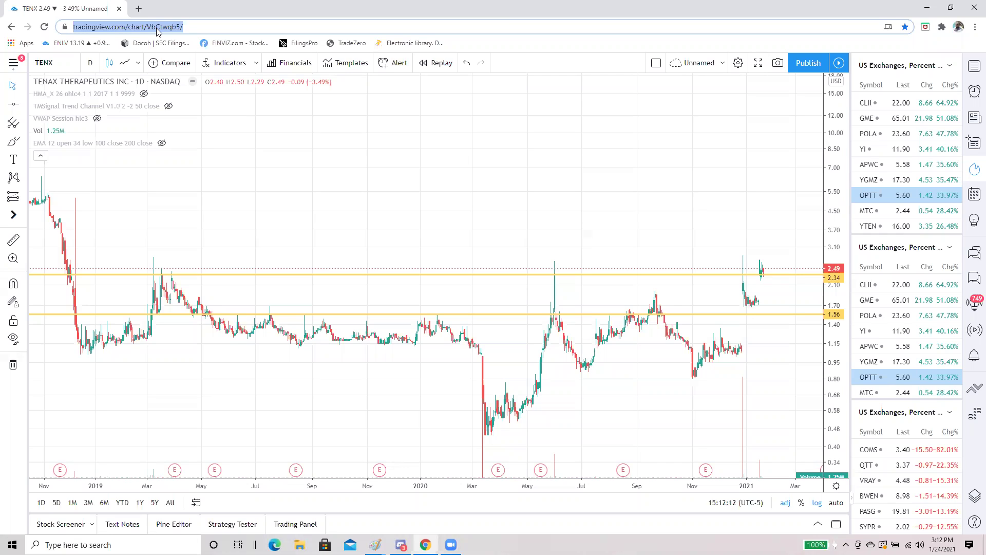
{"action": "left_click", "coordinate": [350, 139]}
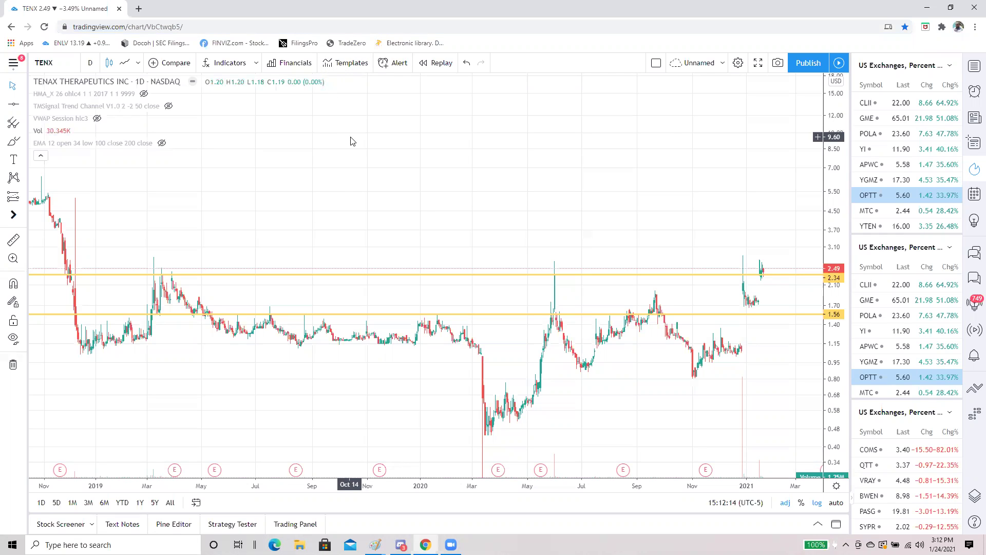
{"action": "type", "text": "INUV"}
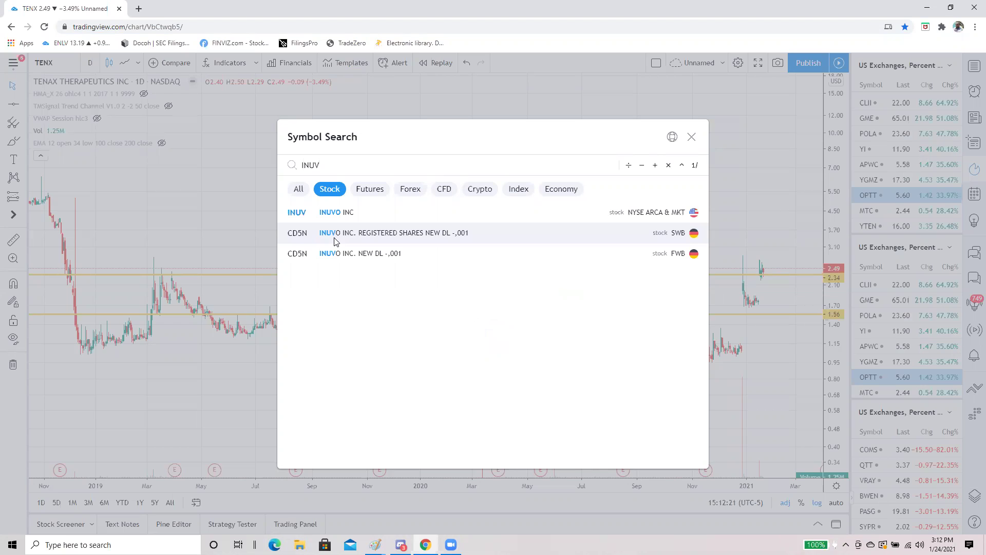
{"action": "left_click", "coordinate": [349, 211]}
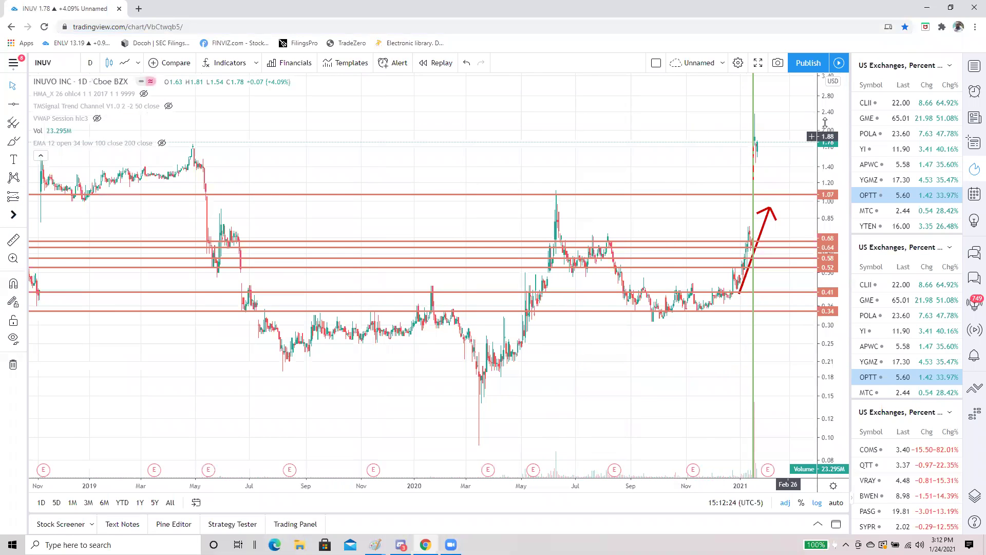
{"action": "scroll", "coordinate": [722, 307], "scroll_direction": "up", "scroll_amount": 2}
{"action": "scroll", "coordinate": [722, 307], "scroll_direction": "up", "scroll_amount": 4}
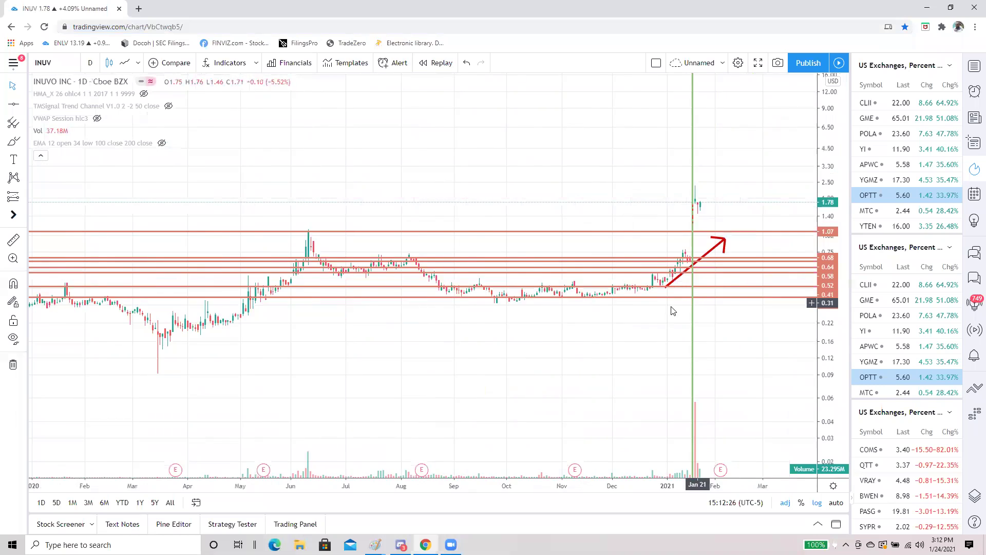
{"action": "left_click_drag", "start_coordinate": [825, 215], "coordinate": [822, 154]}
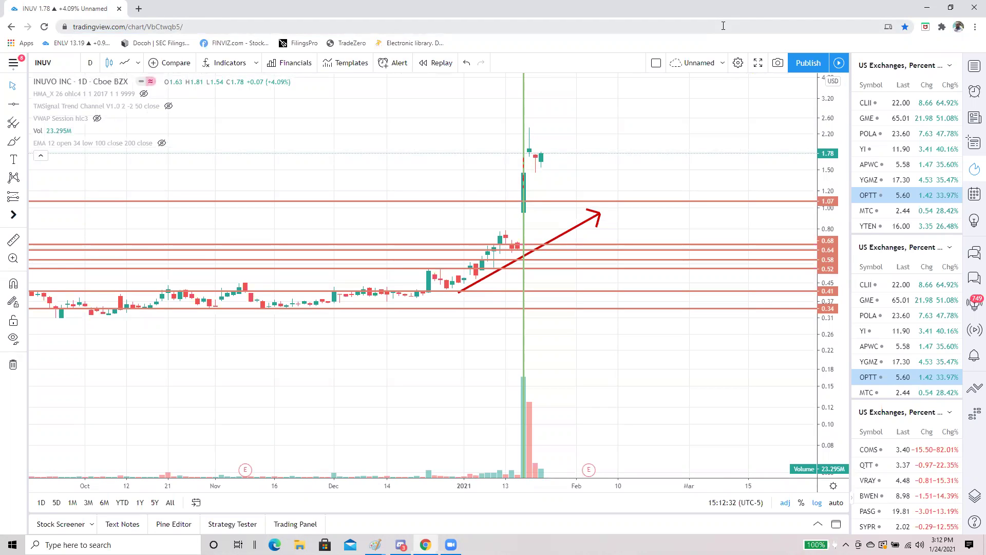
{"action": "scroll", "coordinate": [468, 210], "scroll_direction": "up", "scroll_amount": 2}
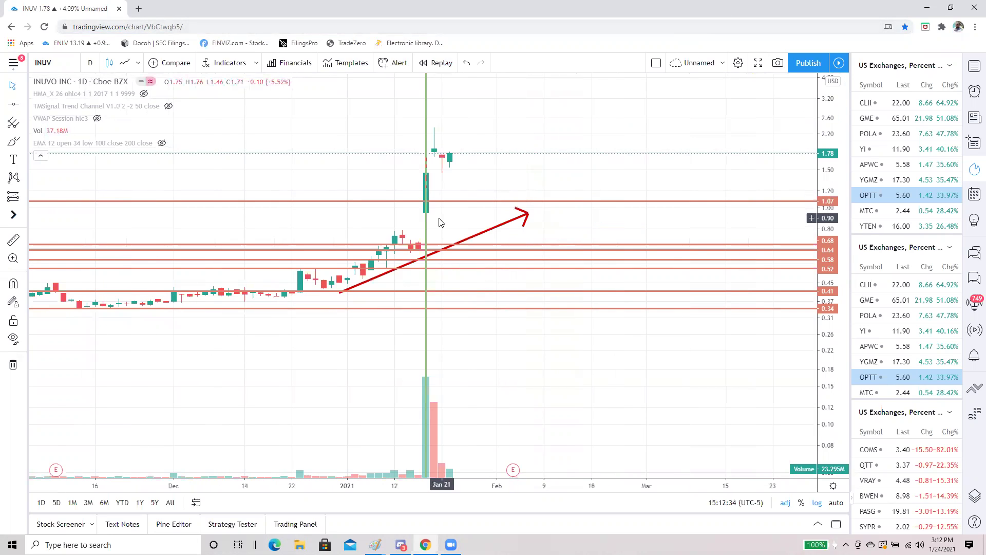
{"action": "scroll", "coordinate": [434, 164], "scroll_direction": "up", "scroll_amount": 1}
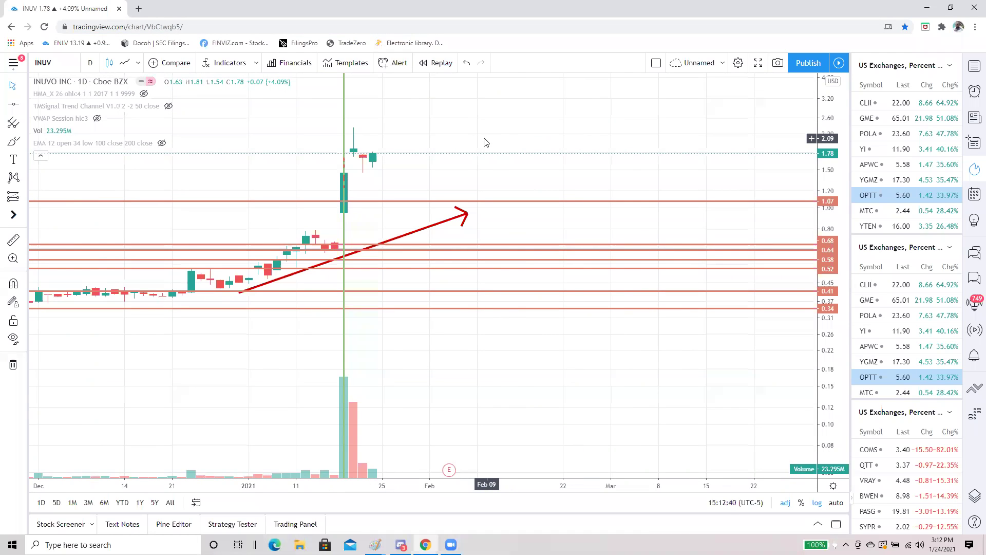
- Load the ONE stock chart and compare the price action marked "Last Earning" and "Earning coming up"
{"action": "type", "text": "ONE"}
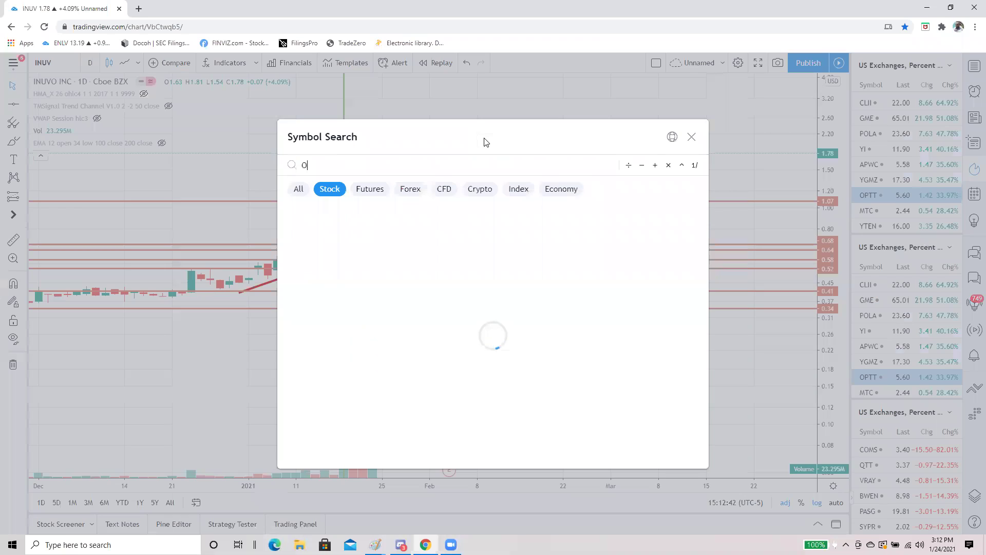
{"action": "left_click", "coordinate": [434, 212]}
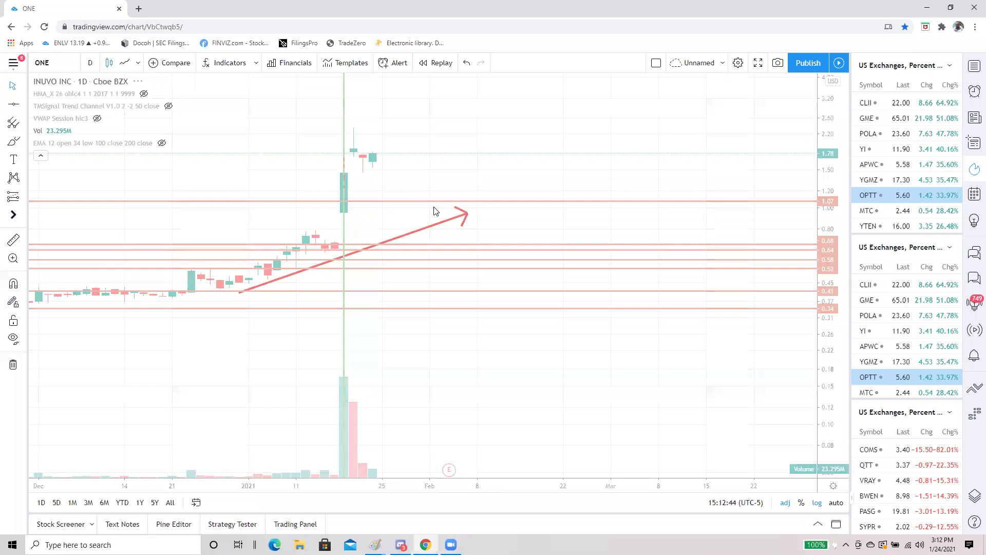
{"action": "left_click_drag", "start_coordinate": [833, 274], "coordinate": [748, 379]}
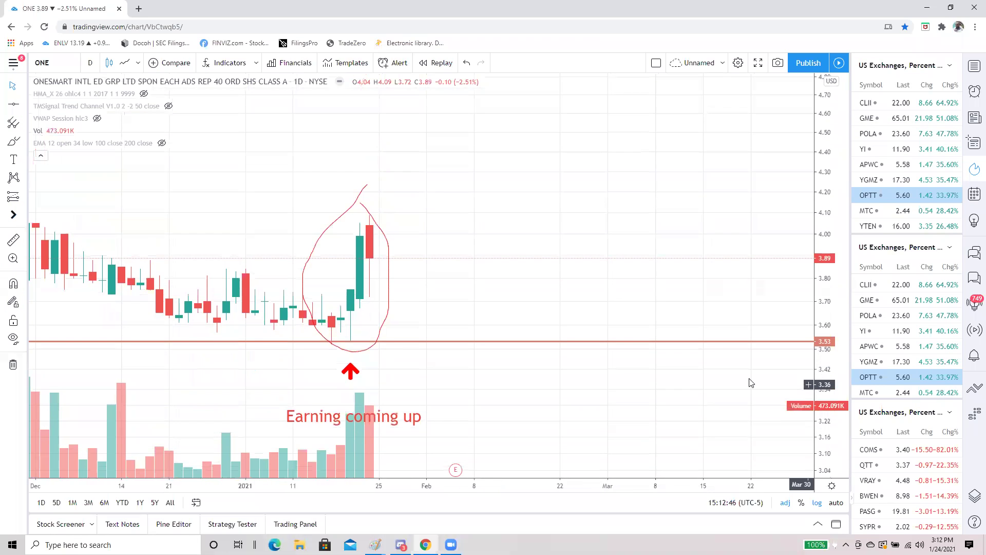
{"action": "scroll", "coordinate": [524, 354], "scroll_direction": "down", "scroll_amount": 2}
{"action": "left_click_drag", "start_coordinate": [568, 399], "coordinate": [622, 286]}
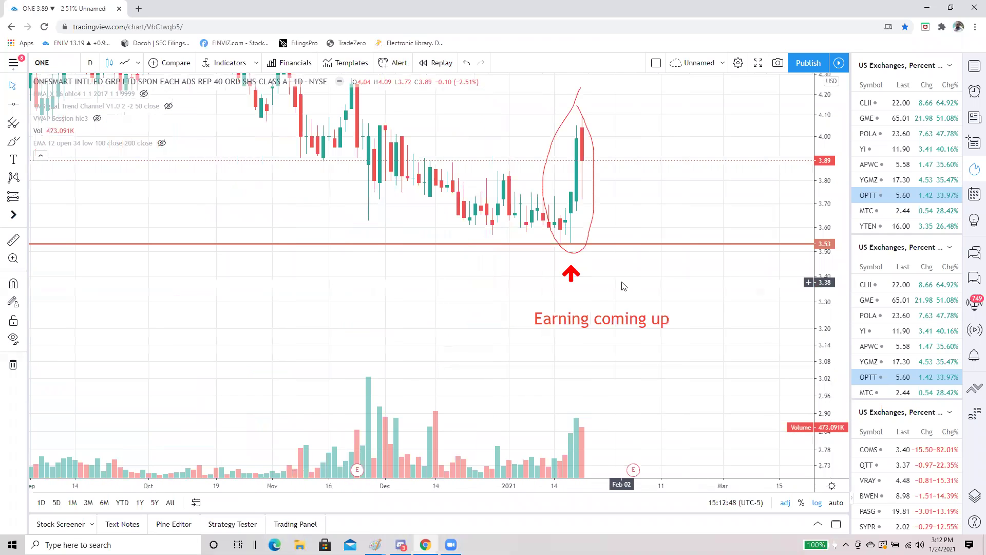
{"action": "scroll", "coordinate": [649, 166], "scroll_direction": "down", "scroll_amount": 2}
{"action": "left_click_drag", "start_coordinate": [650, 165], "coordinate": [626, 278]}
{"action": "scroll", "coordinate": [364, 229], "scroll_direction": "down", "scroll_amount": 2}
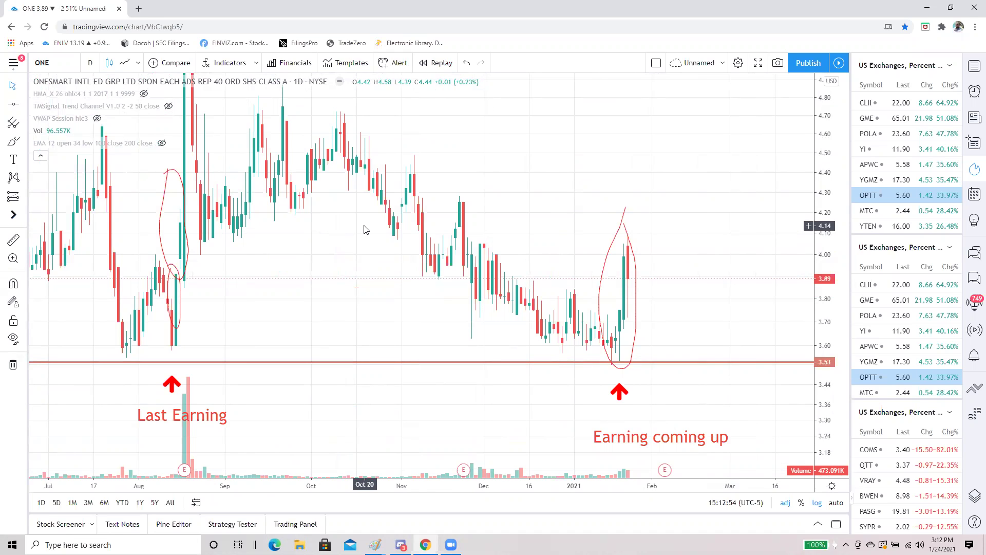
- Stay on the TradingView chart and open FINVIZ in a separate browser tab
{"action": "left_click", "coordinate": [235, 43]}
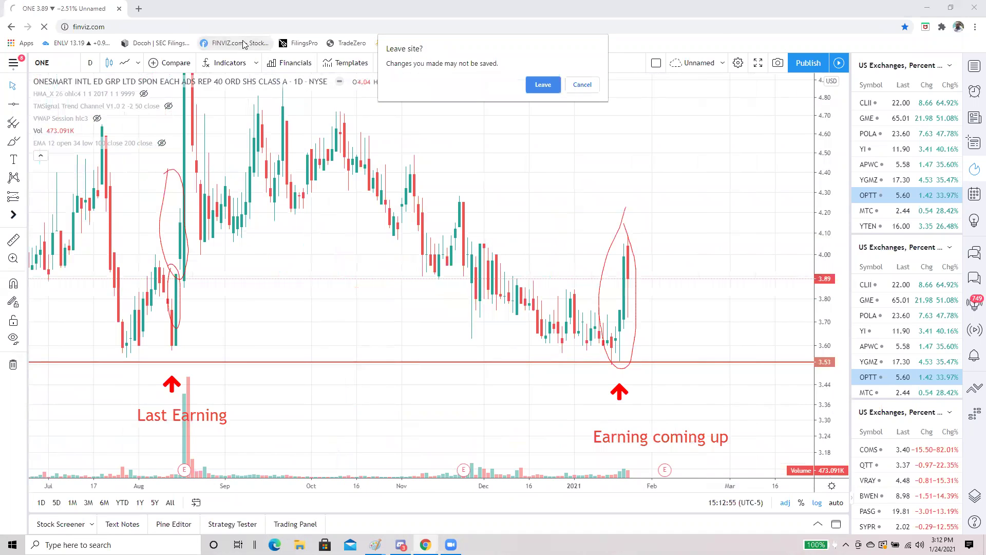
{"action": "left_click", "coordinate": [582, 86]}
{"action": "left_click", "coordinate": [138, 9]}
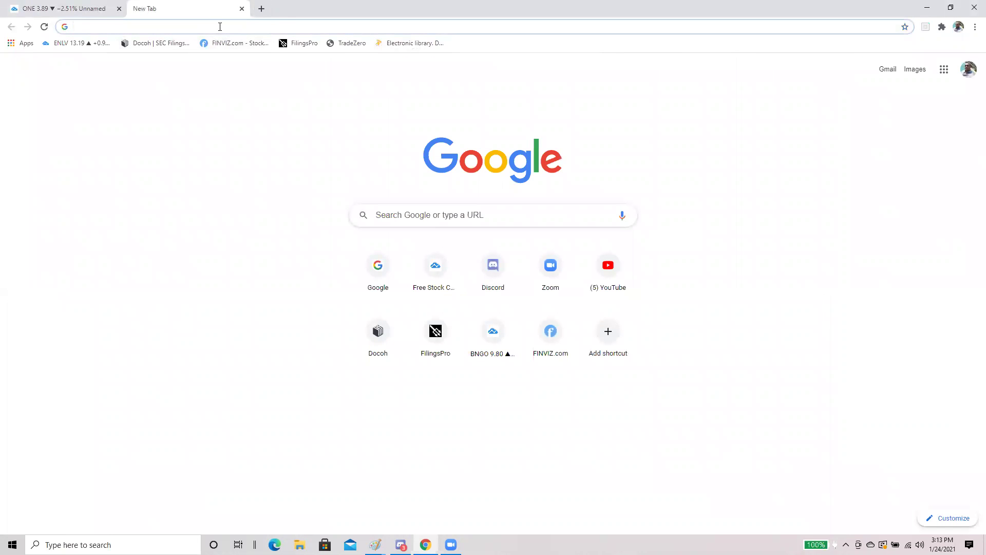
{"action": "left_click", "coordinate": [240, 44]}
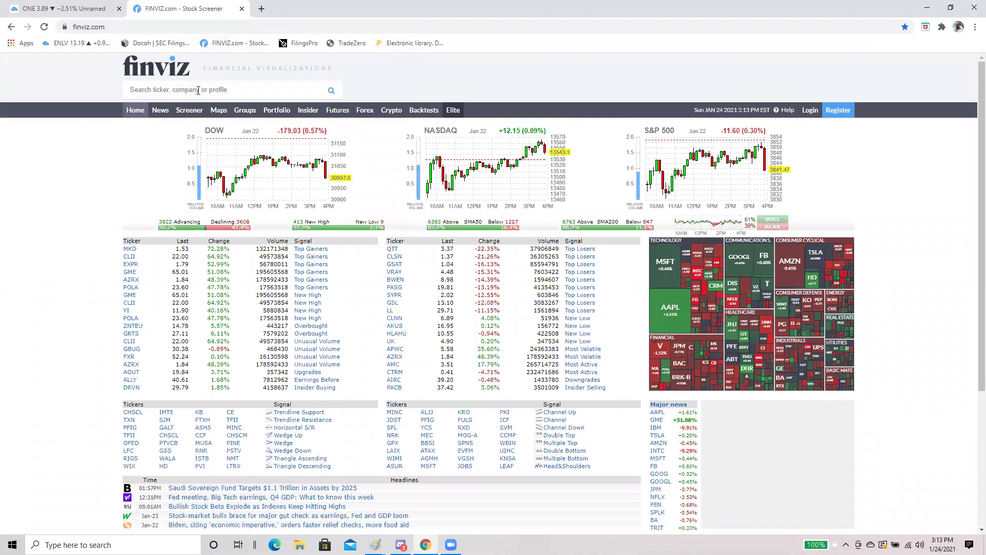
- Open the stock screener with all filters shown and set the 52-Week High/Low filter to New Low
{"action": "left_click", "coordinate": [183, 111]}
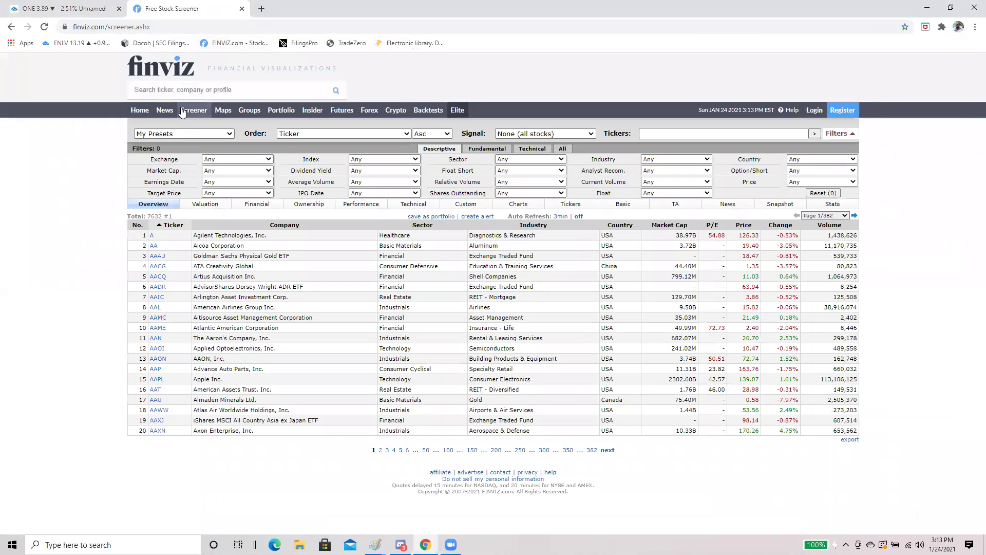
{"action": "left_click", "coordinate": [558, 152]}
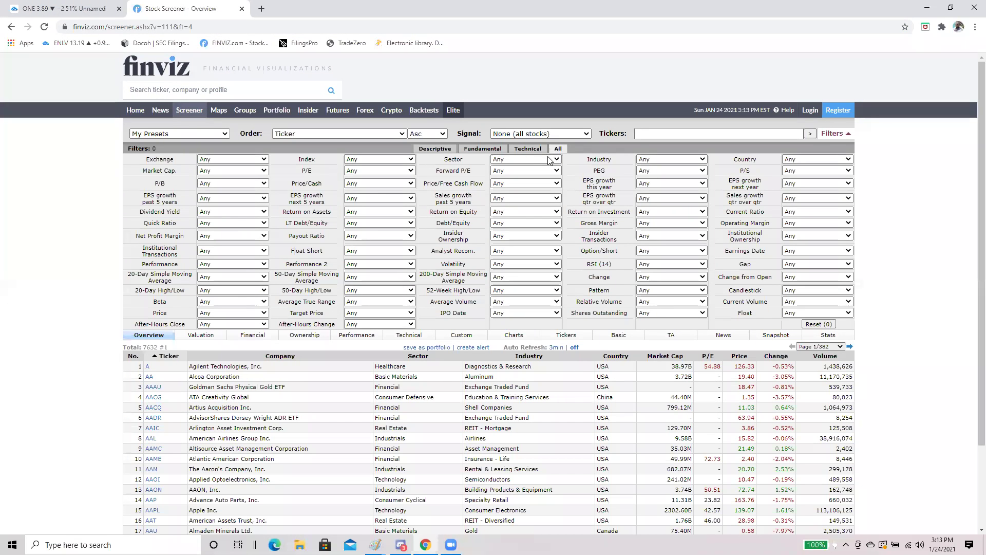
{"action": "left_click", "coordinate": [516, 291]}
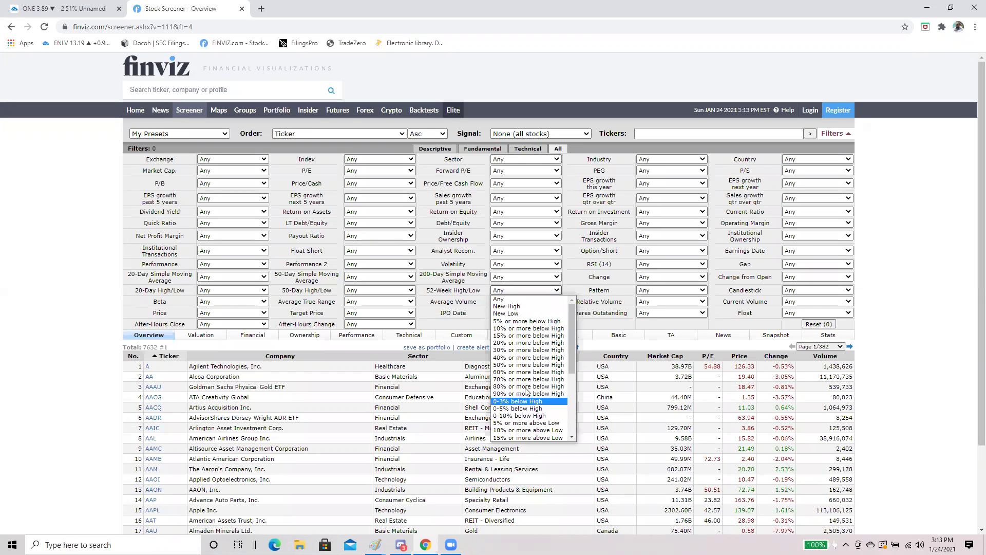
{"action": "left_click", "coordinate": [517, 314]}
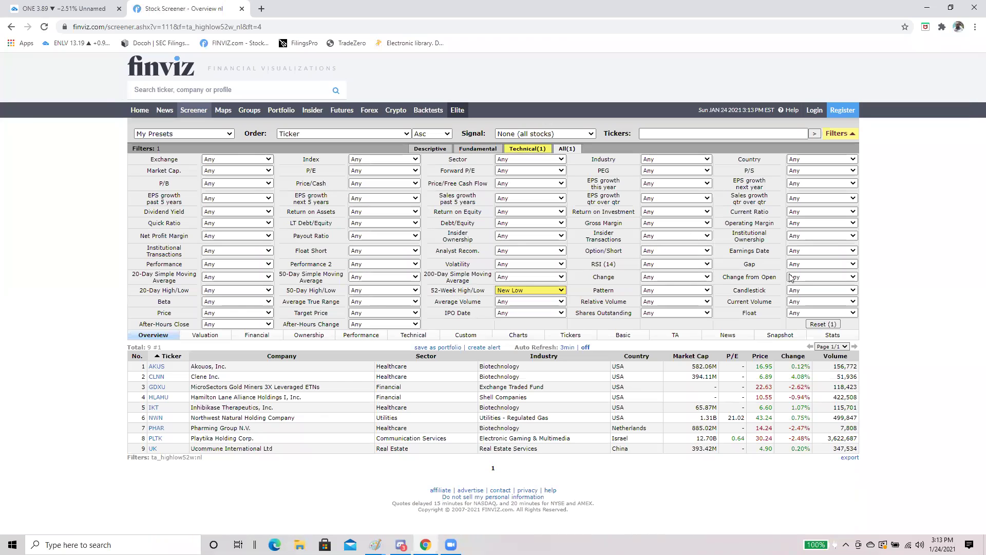
- Narrow the screener to stocks with a Float Under 50M and a Price Under $5
{"action": "left_click", "coordinate": [797, 314]}
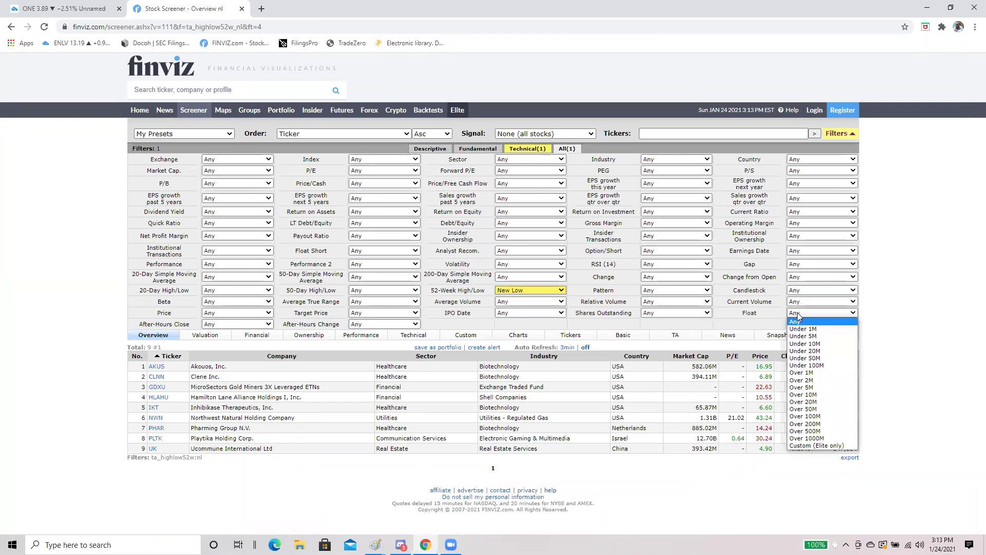
{"action": "left_click", "coordinate": [817, 359]}
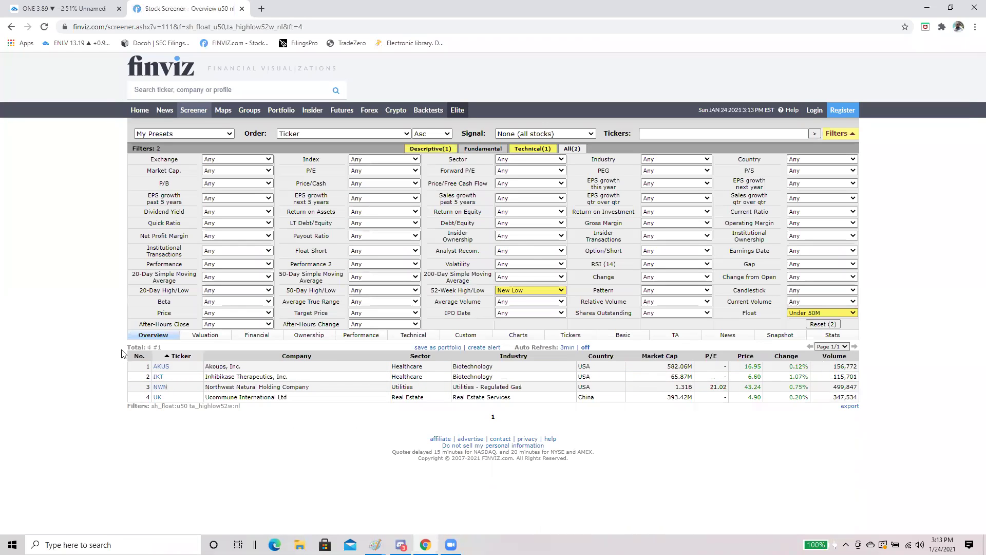
{"action": "left_click_drag", "start_coordinate": [121, 350], "coordinate": [425, 409]}
{"action": "left_click", "coordinate": [584, 358]}
{"action": "left_click", "coordinate": [215, 313]}
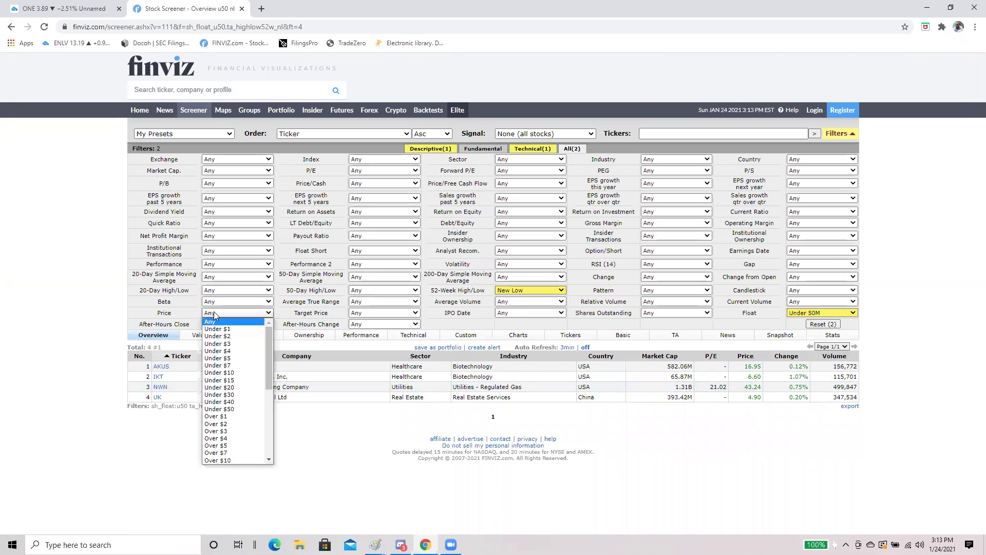
{"action": "left_click", "coordinate": [232, 363]}
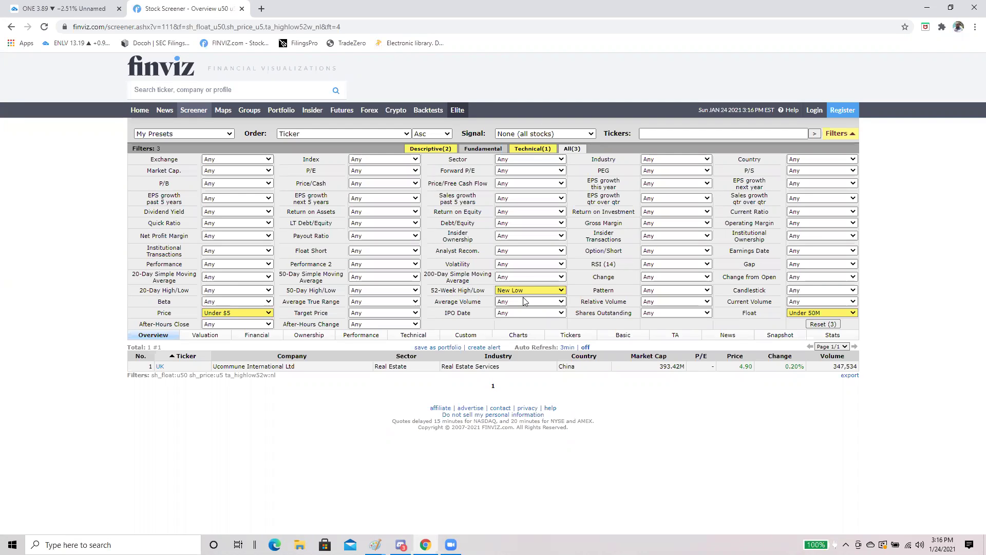
- Open the quote page for UK (Ucommune International) and examine its daily chart, share float, news and income statement
{"action": "left_click", "coordinate": [160, 366]}
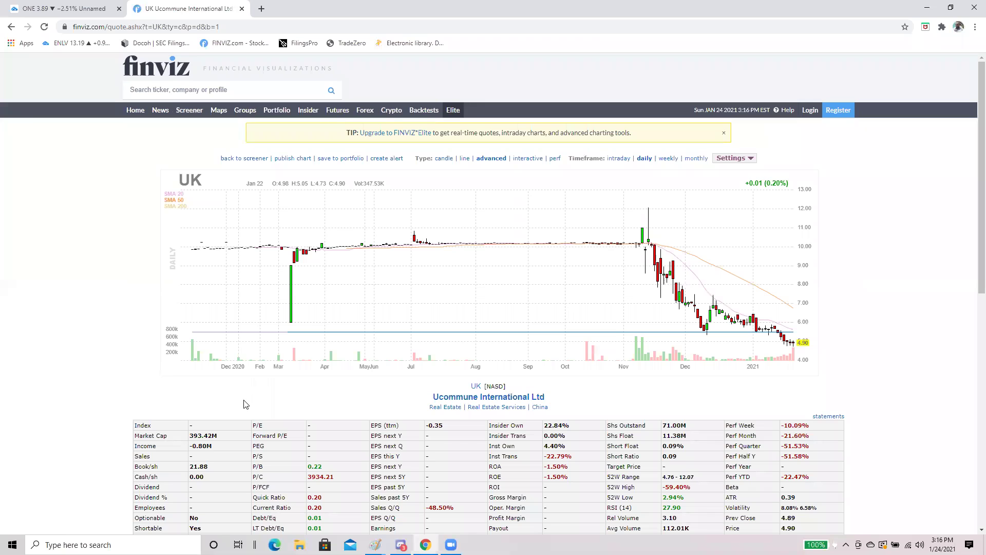
{"action": "scroll", "coordinate": [774, 284], "scroll_direction": "down", "scroll_amount": 2}
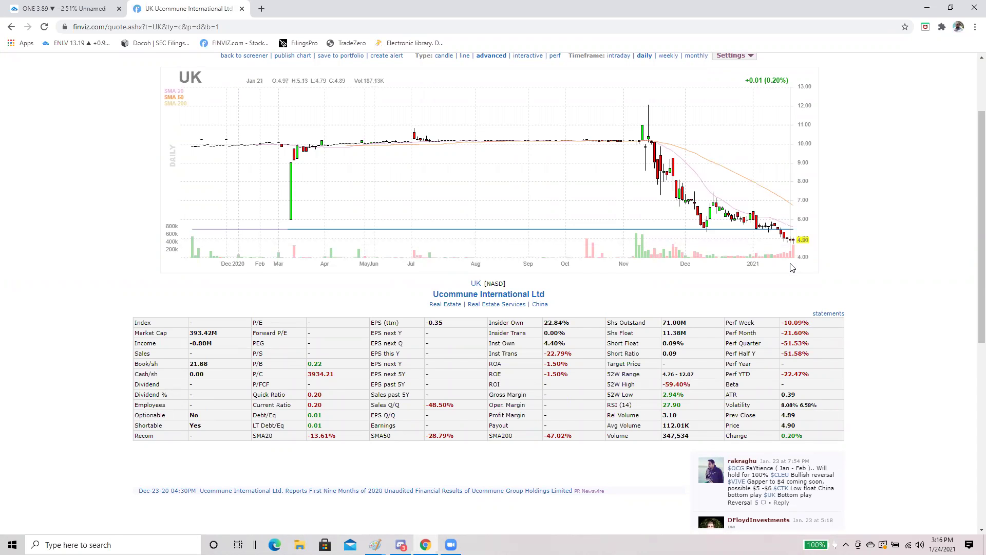
{"action": "scroll", "coordinate": [791, 267], "scroll_direction": "down", "scroll_amount": 2}
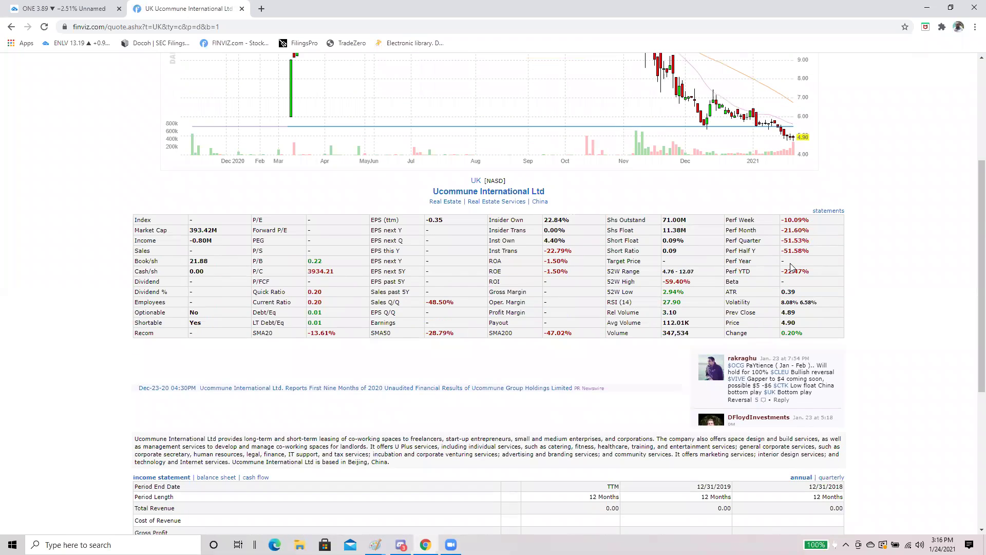
{"action": "scroll", "coordinate": [768, 287], "scroll_direction": "up", "scroll_amount": 1}
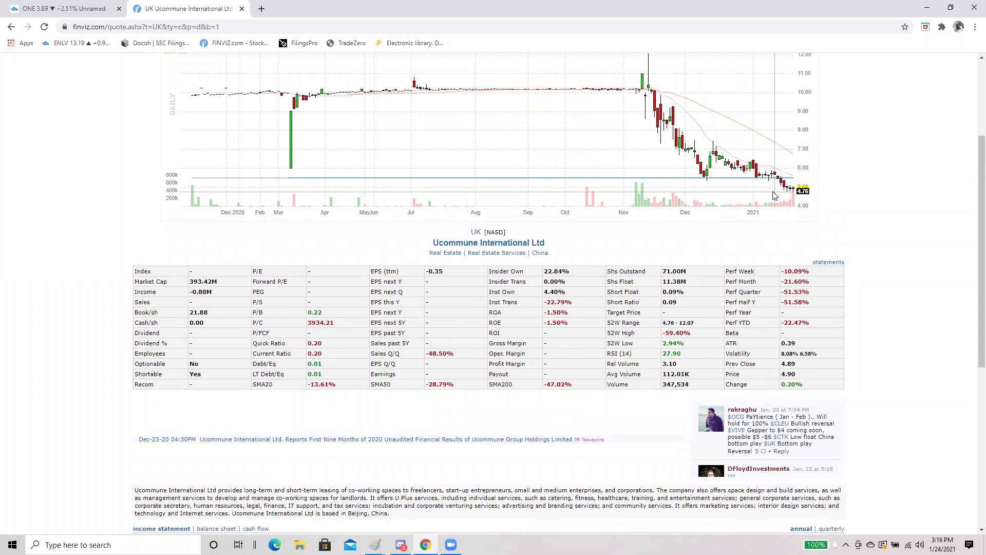
{"action": "left_click_drag", "start_coordinate": [694, 286], "coordinate": [660, 285]}
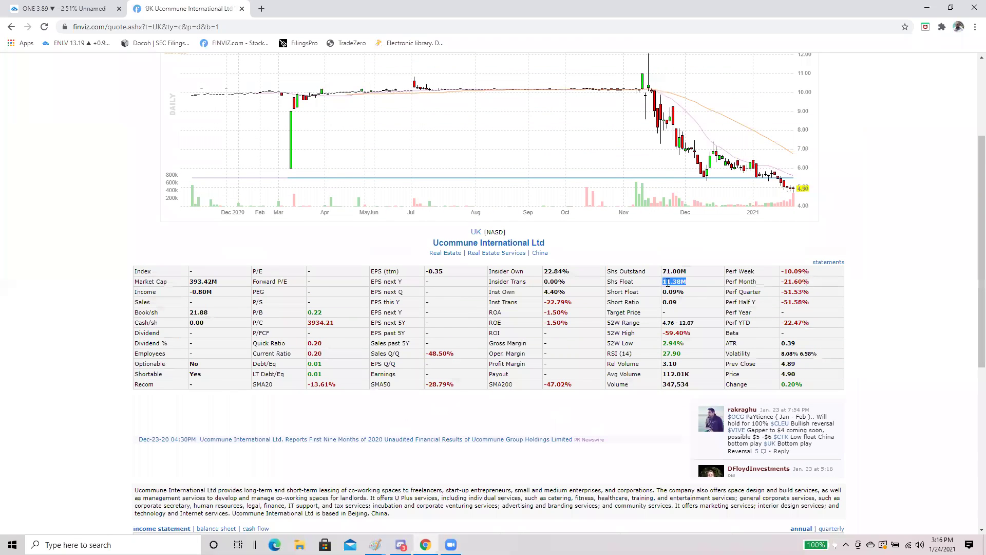
{"action": "scroll", "coordinate": [676, 289], "scroll_direction": "down", "scroll_amount": 6}
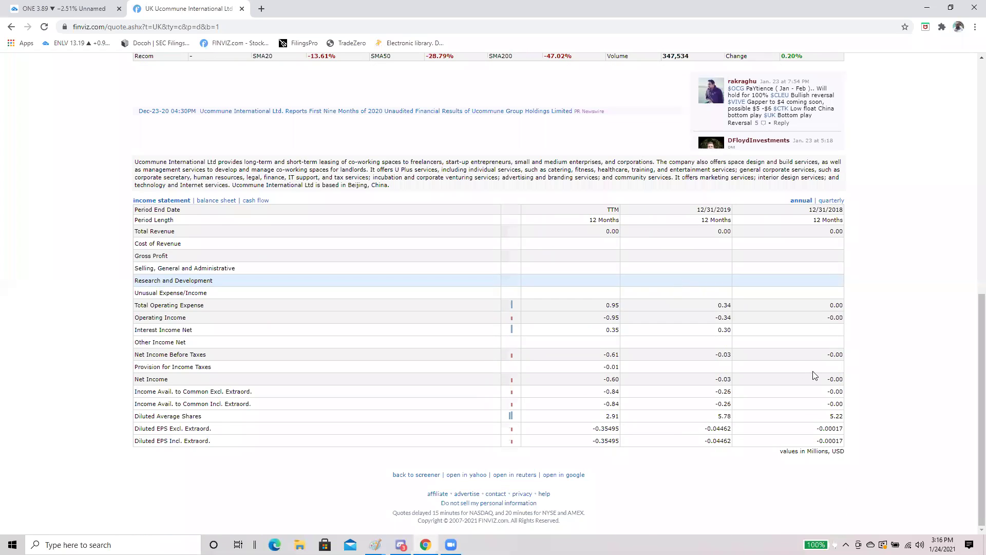
{"action": "scroll", "coordinate": [814, 377], "scroll_direction": "up", "scroll_amount": 8}
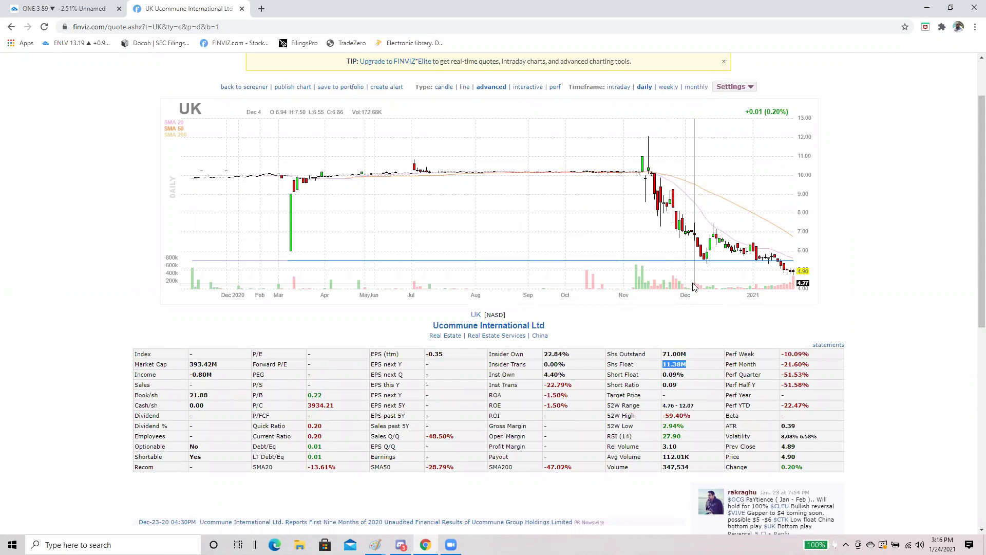
- Close the FINVIZ quote page and return to the TradingView chart
{"action": "left_click", "coordinate": [204, 28]}
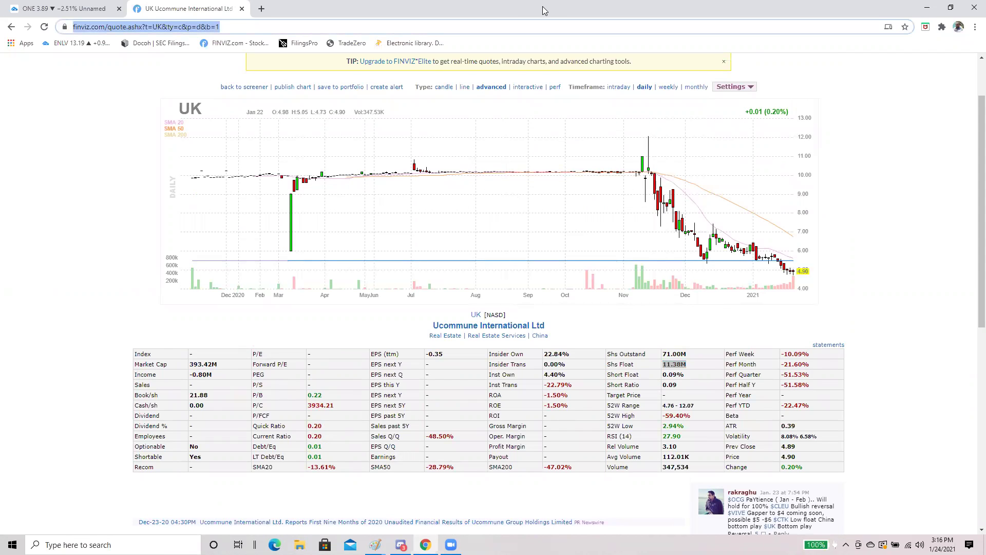
{"action": "type", "text": "g"}
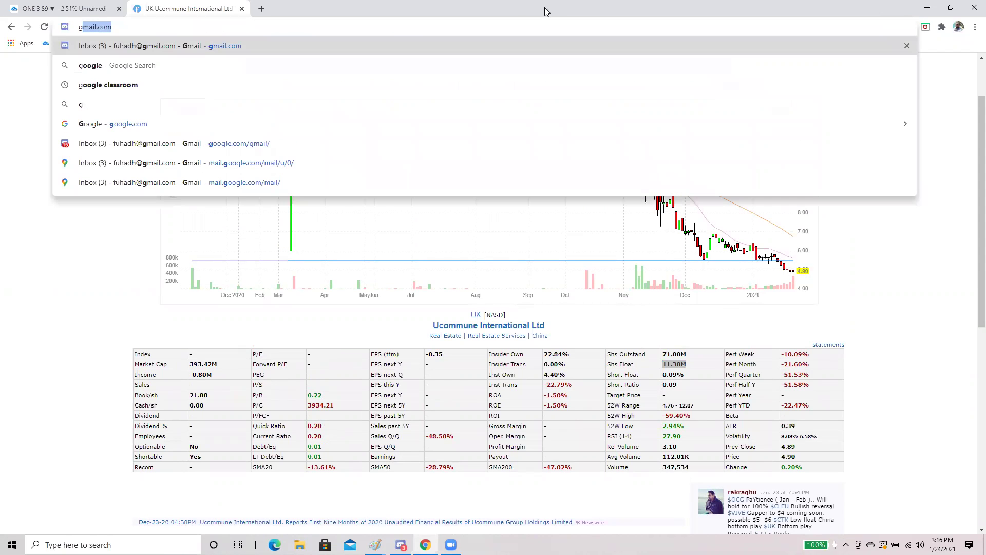
{"action": "left_click", "coordinate": [242, 9]}
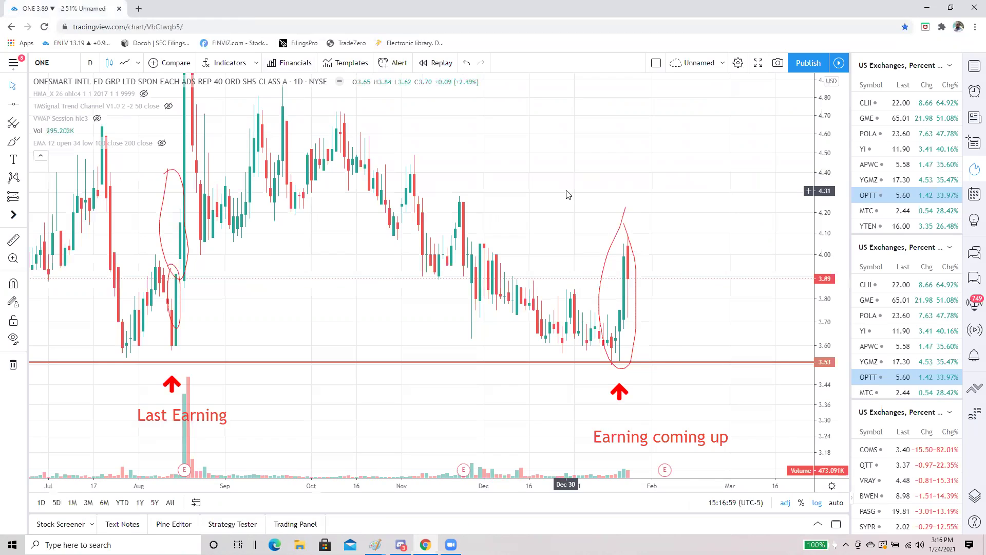
- Load the GME (GameStop Corporation, NYSE) chart and examine the January 2021 candles against the marked levels
{"action": "scroll", "coordinate": [616, 188], "scroll_direction": "down", "scroll_amount": 2}
{"action": "type", "text": "H"}
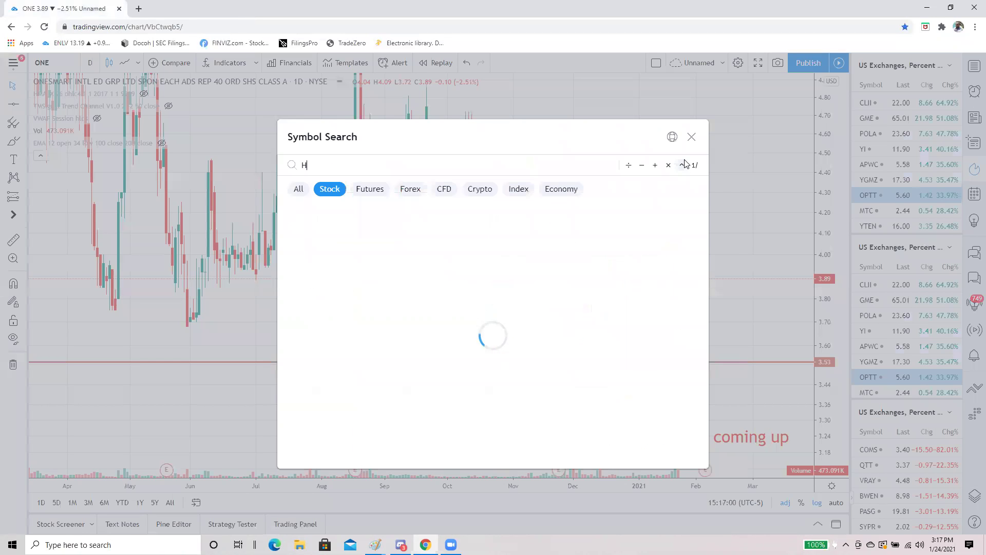
{"action": "key", "text": "BackSpace"}
{"action": "type", "text": "GME"}
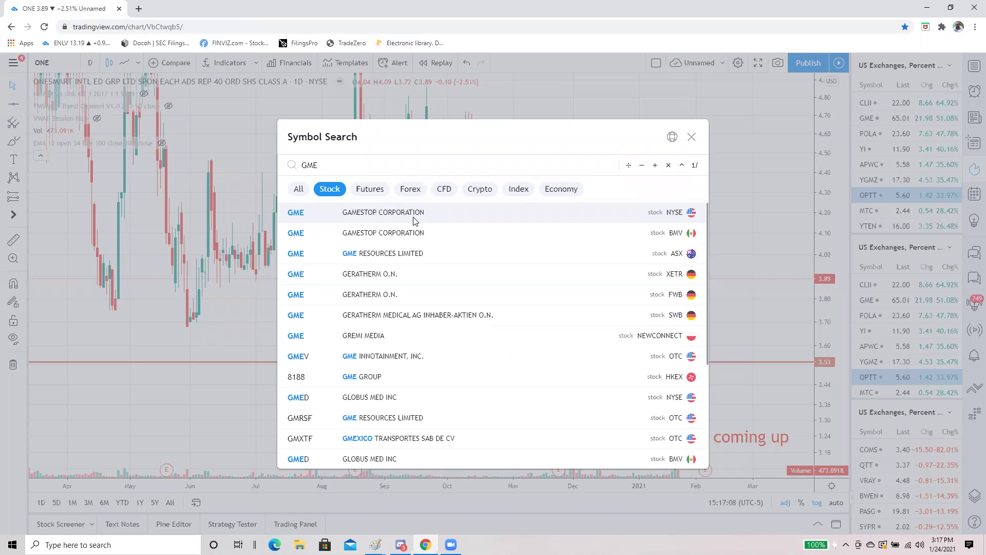
{"action": "left_click", "coordinate": [414, 220]}
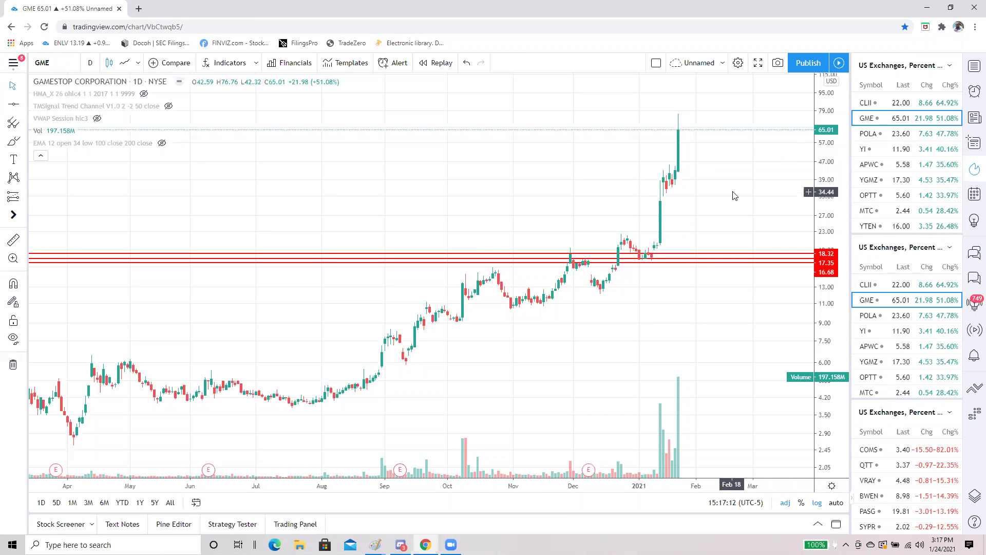
{"action": "scroll", "coordinate": [649, 269], "scroll_direction": "up", "scroll_amount": 5}
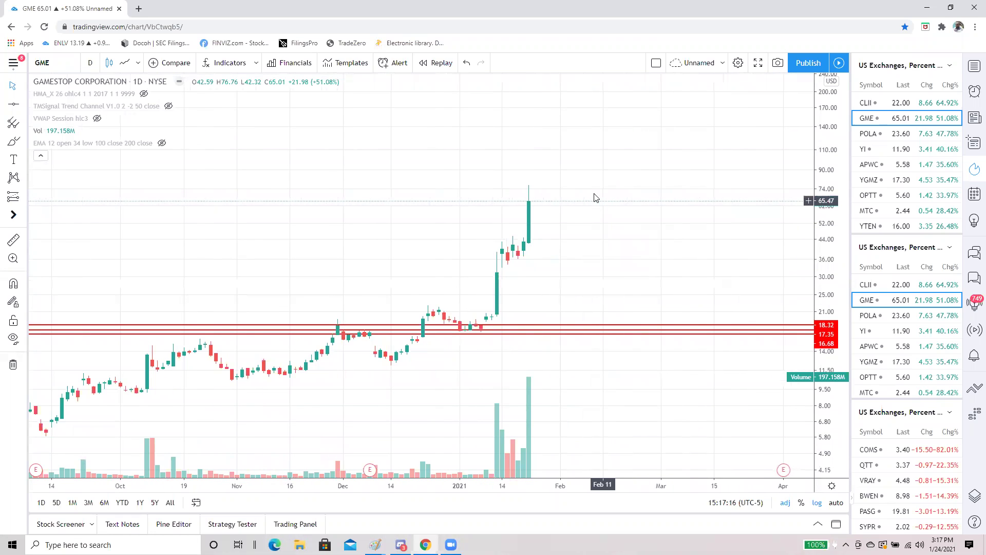
- Load the CRSR (Corsair Gaming Inc, NASDAQ) daily chart
{"action": "type", "text": "C"}
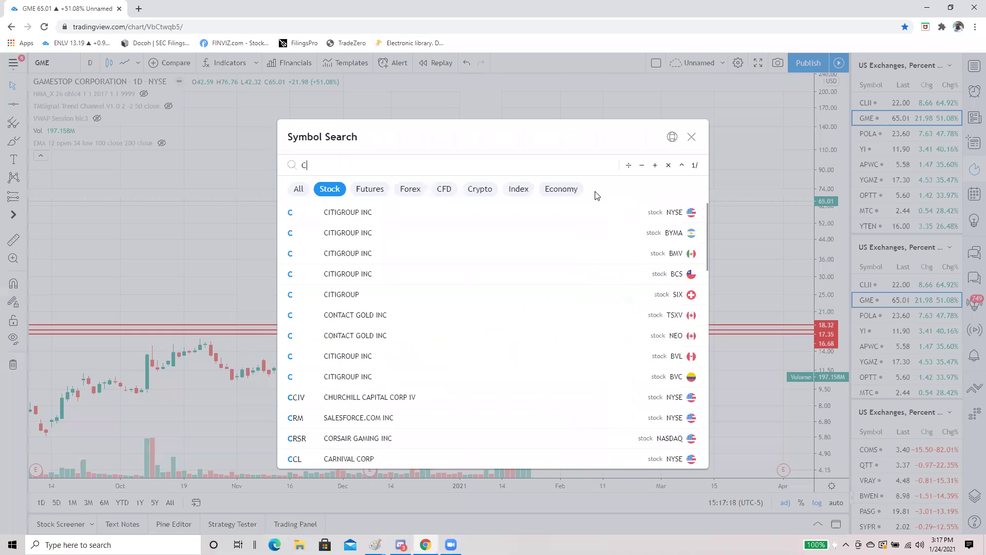
{"action": "type", "text": "RSR"}
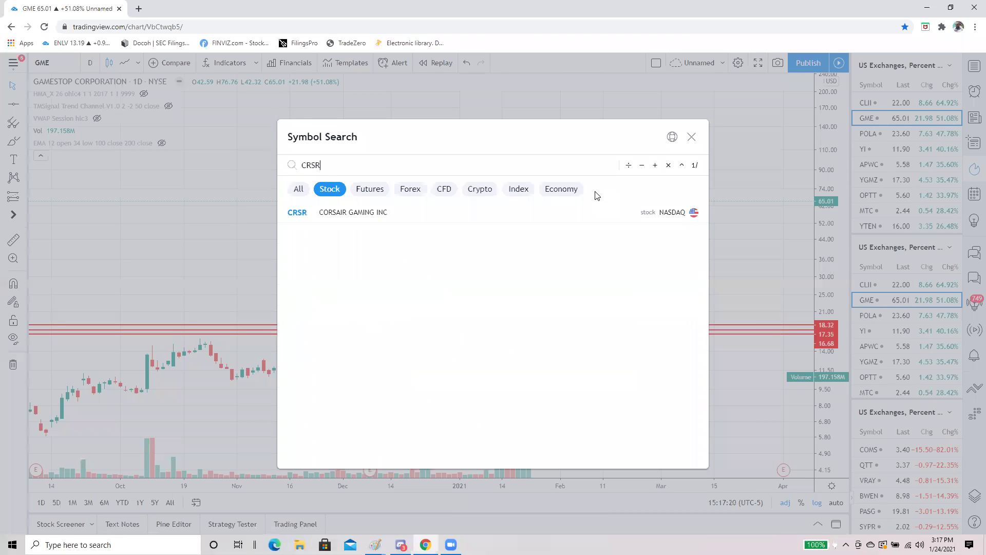
{"action": "left_click", "coordinate": [424, 218]}
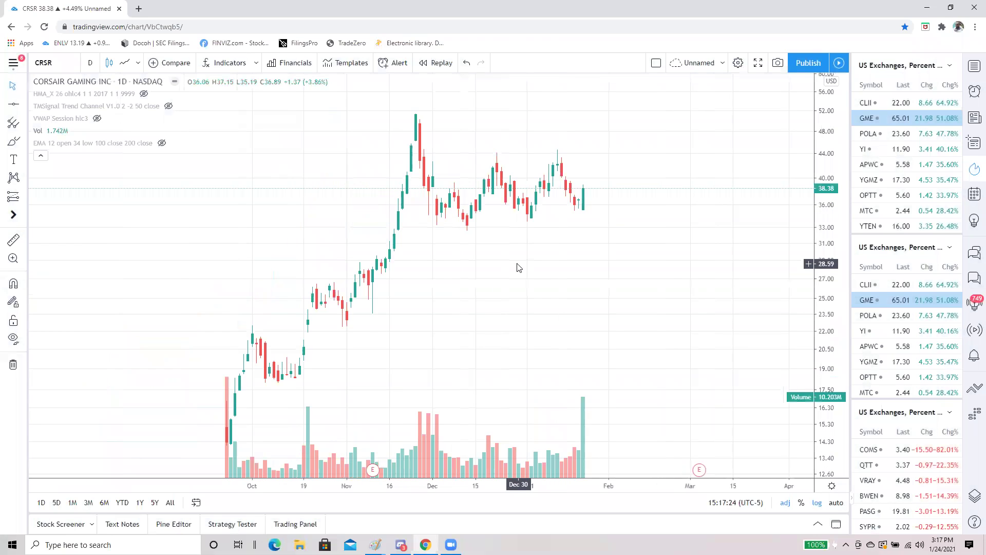
- Circle the latest CRSR candles with the brush and sketch a rising support line beneath the January 2021 lows
{"action": "scroll", "coordinate": [699, 229], "scroll_direction": "up", "scroll_amount": 2}
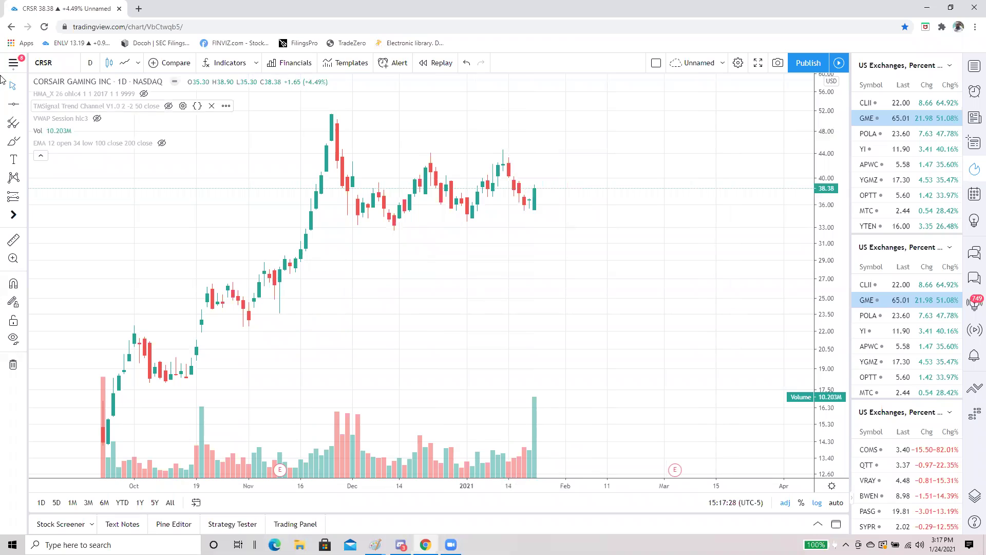
{"action": "mouse_move", "coordinate": [539, 180]}
{"action": "left_mouse_down"}
{"action": "mouse_move", "coordinate": [511, 196]}
{"action": "mouse_move", "coordinate": [535, 220]}
{"action": "mouse_move", "coordinate": [547, 185]}
{"action": "left_mouse_up"}
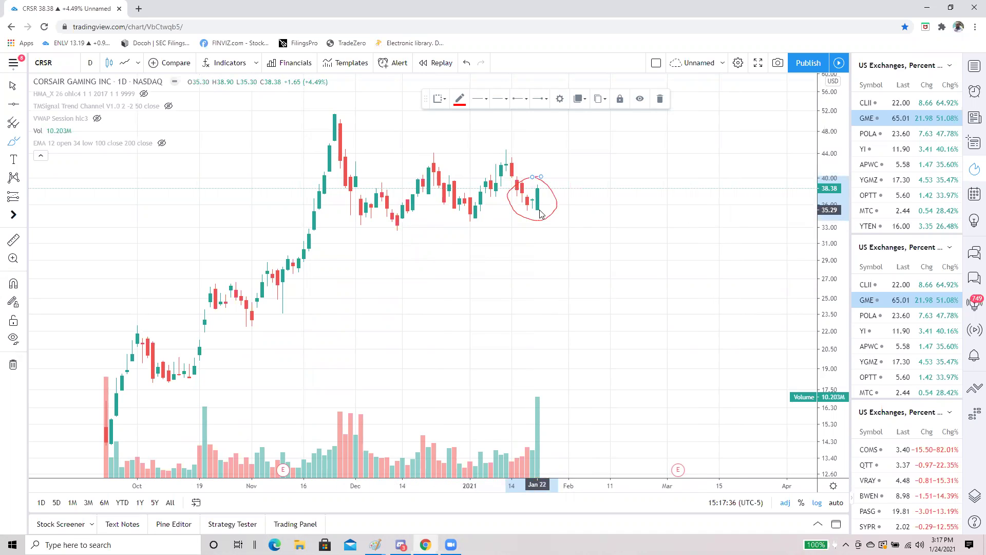
{"action": "left_click_drag", "start_coordinate": [467, 220], "coordinate": [572, 208]}
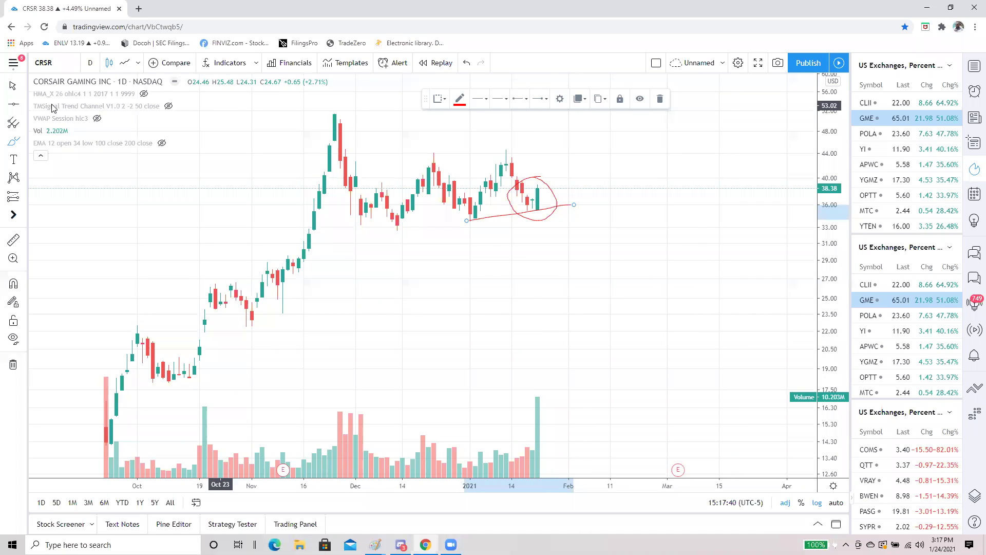
- Place two horizontal price lines on the CRSR chart, at about 44.09 on the late-December high and about 39.02 on the early-December high
{"action": "left_click", "coordinate": [13, 104]}
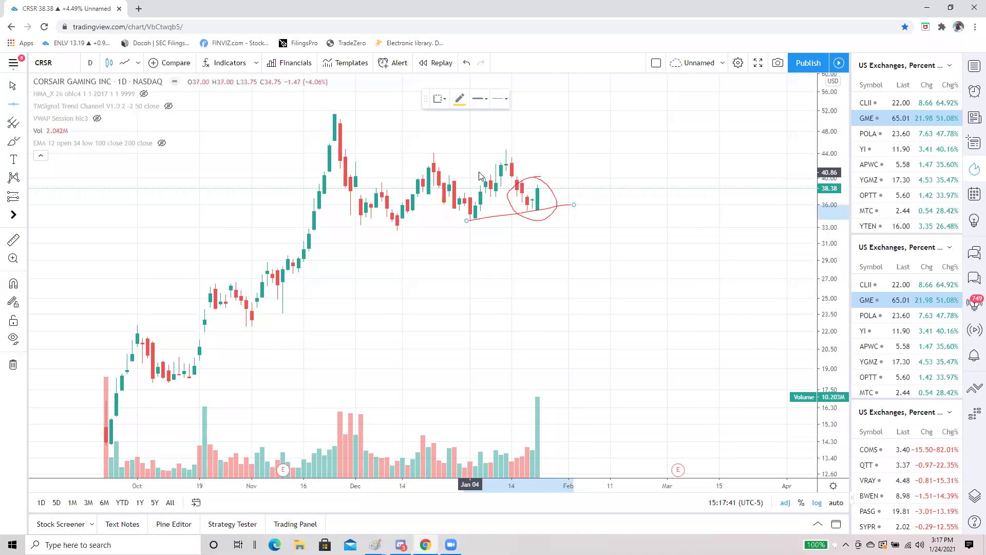
{"action": "left_click", "coordinate": [435, 153]}
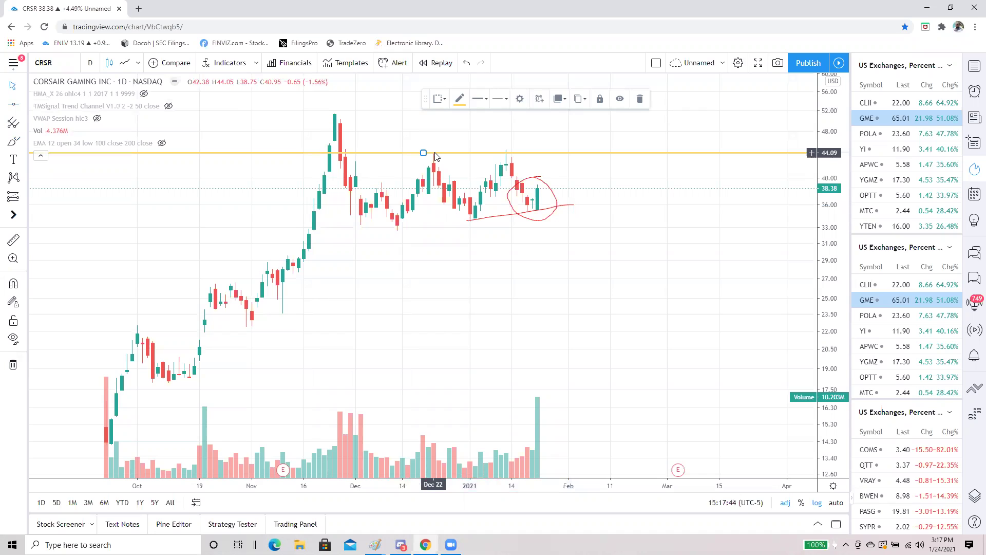
{"action": "left_click", "coordinate": [13, 103]}
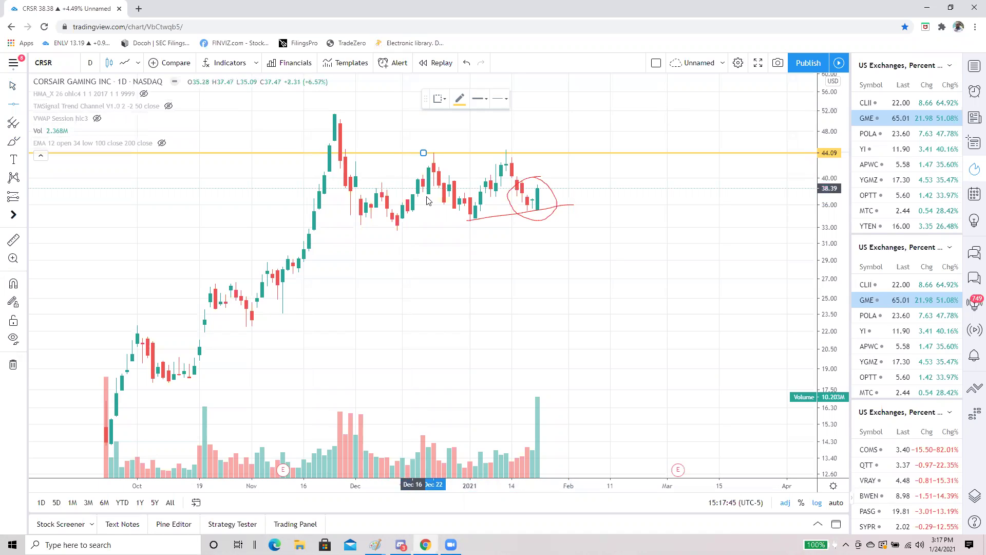
{"action": "left_click", "coordinate": [382, 184]}
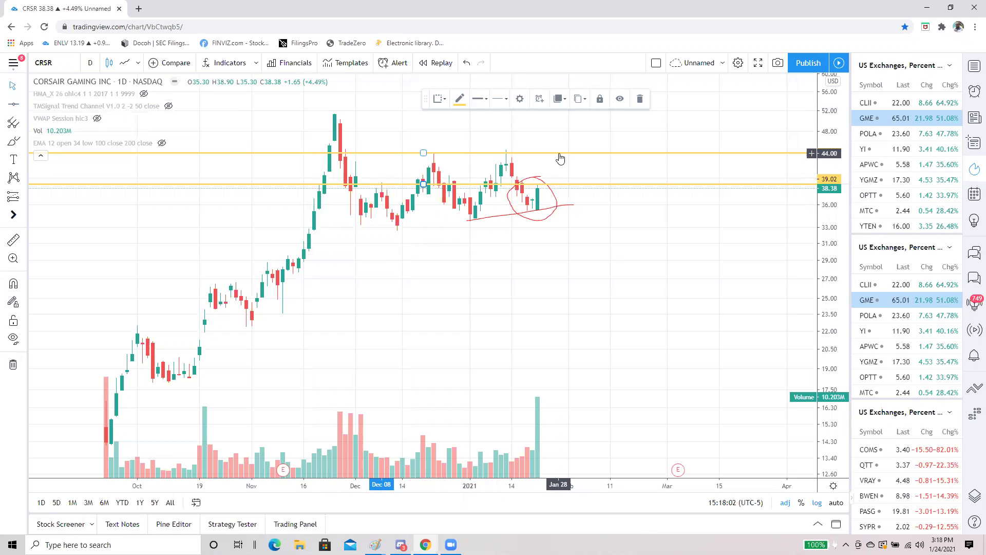
{"action": "scroll", "coordinate": [543, 249], "scroll_direction": "up", "scroll_amount": 2}
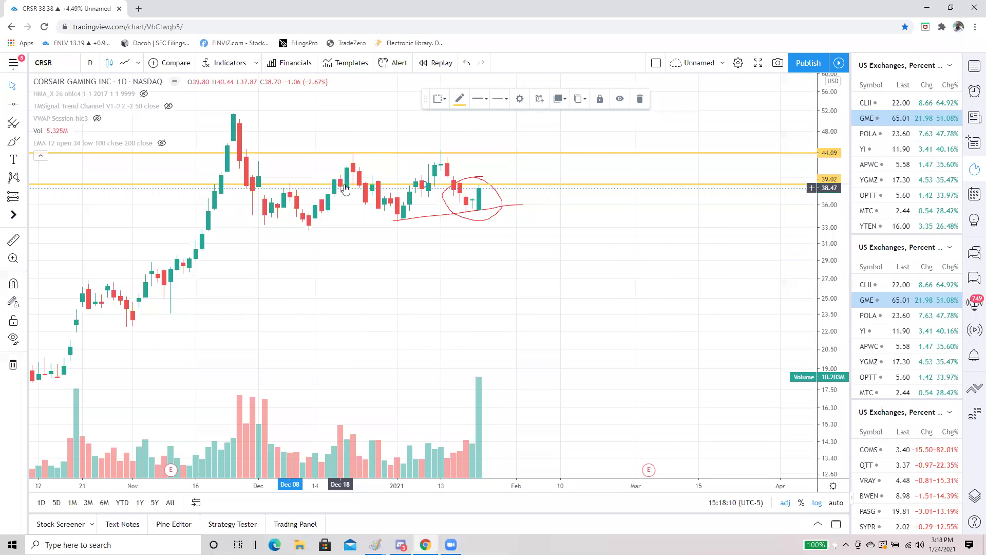
{"action": "left_click", "coordinate": [354, 154]}
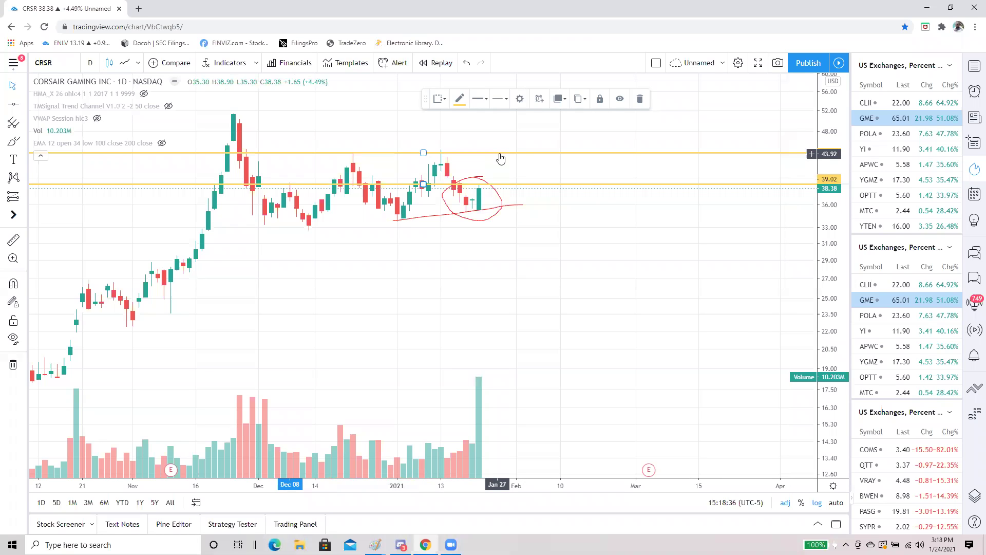
{"action": "left_click_drag", "start_coordinate": [242, 308], "coordinate": [449, 304]}
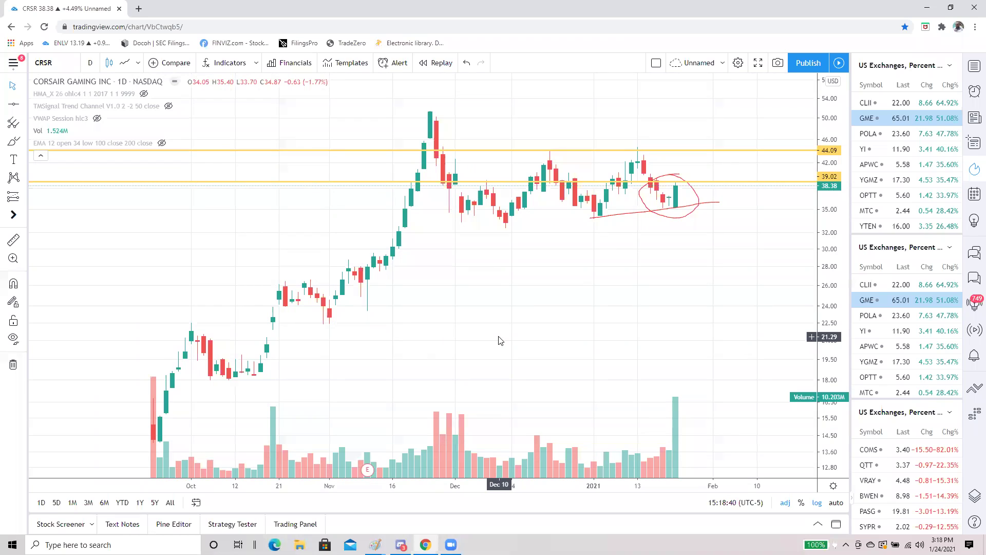
- Place a horizontal price line on the CRSR chart at about 32.44, on the mid-December low
{"action": "scroll", "coordinate": [724, 261], "scroll_direction": "up", "scroll_amount": 1}
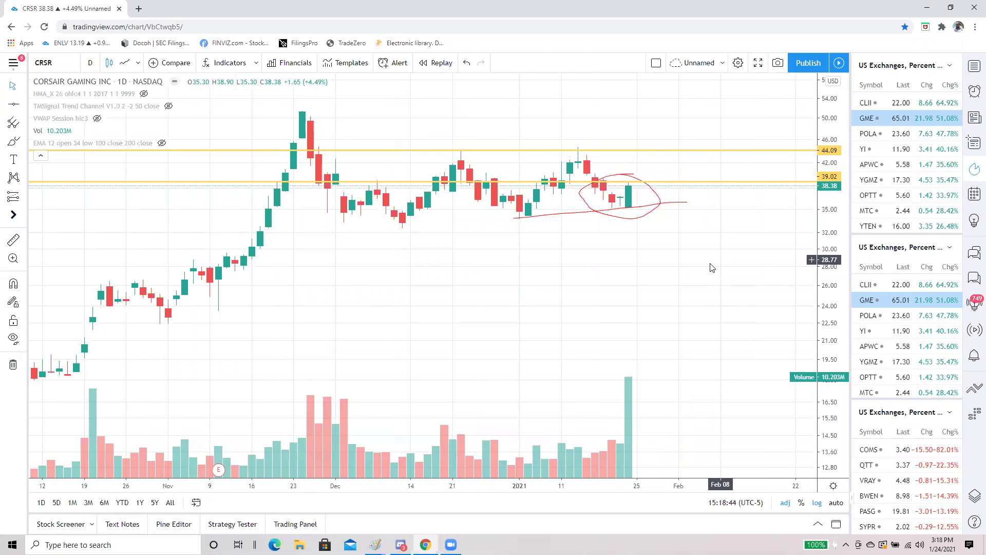
{"action": "left_click", "coordinate": [13, 104]}
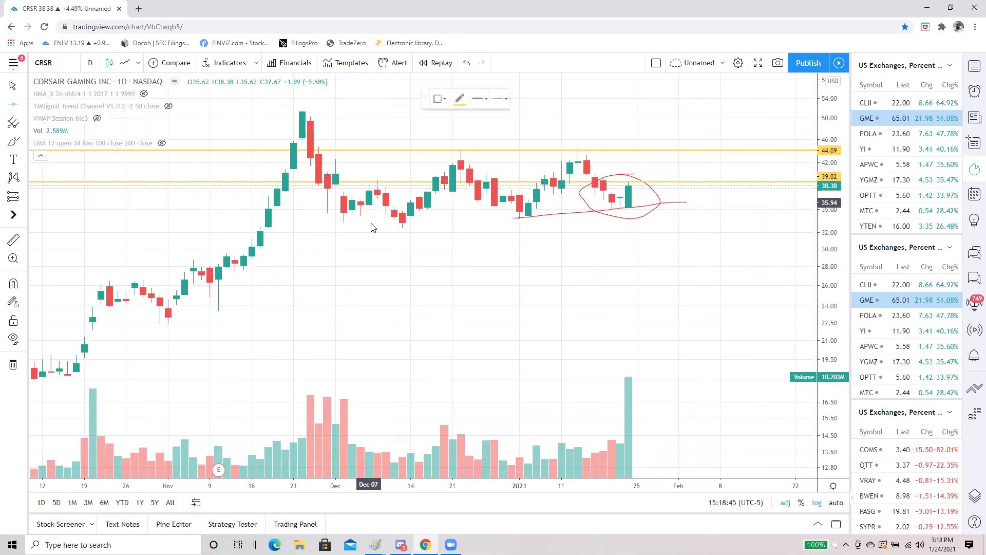
{"action": "left_click", "coordinate": [402, 229]}
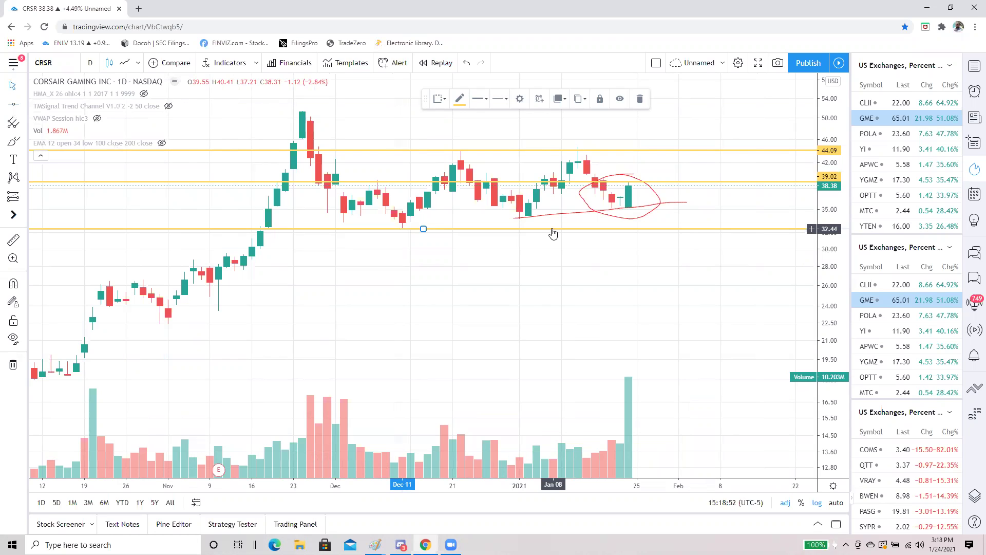
- Draw a rising ray from the October 16 low at about 18.17 through the early-November low on the CRSR chart
{"action": "scroll", "coordinate": [425, 264], "scroll_direction": "down", "scroll_amount": 5}
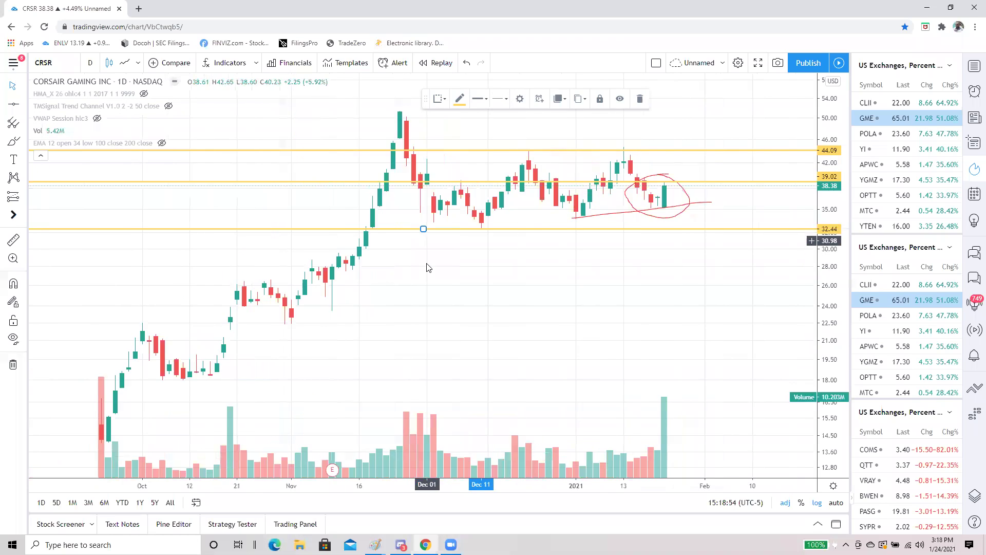
{"action": "scroll", "coordinate": [414, 358], "scroll_direction": "right", "scroll_amount": 8}
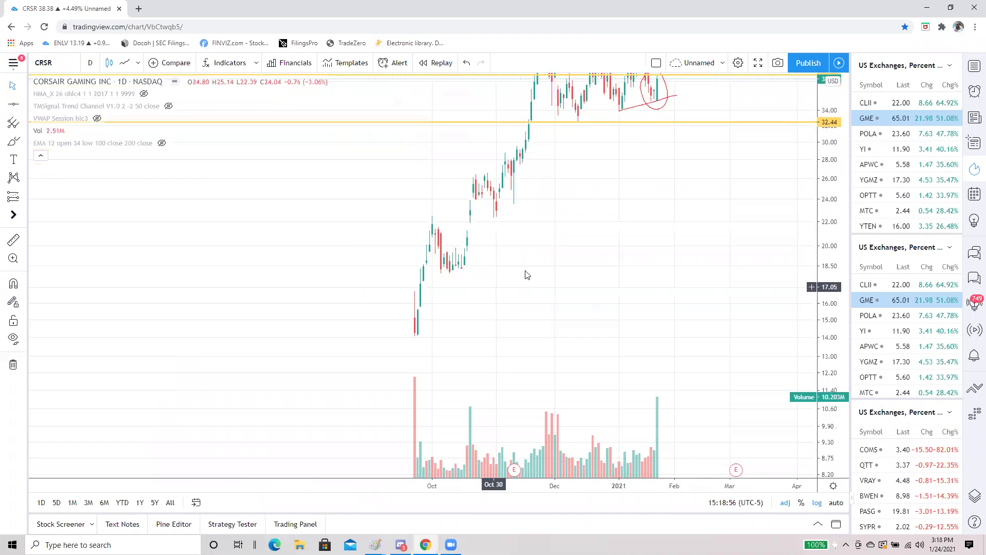
{"action": "scroll", "coordinate": [480, 286], "scroll_direction": "up", "scroll_amount": 5}
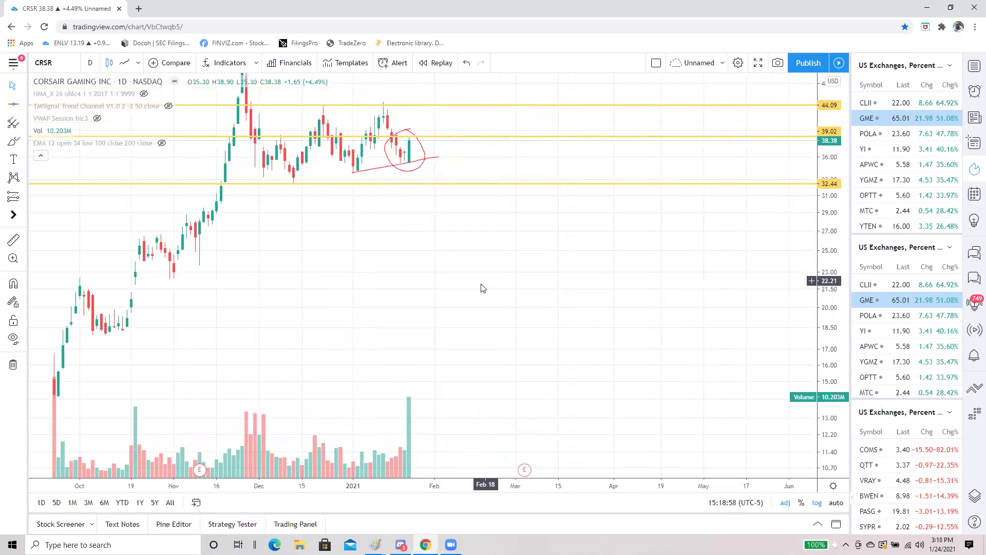
{"action": "scroll", "coordinate": [747, 214], "scroll_direction": "left", "scroll_amount": 8}
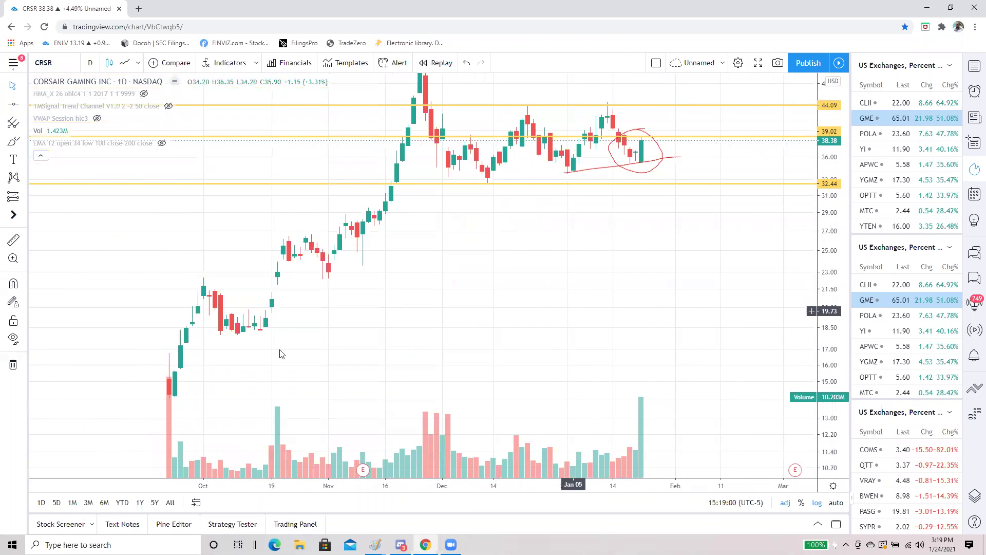
{"action": "left_click", "coordinate": [24, 105]}
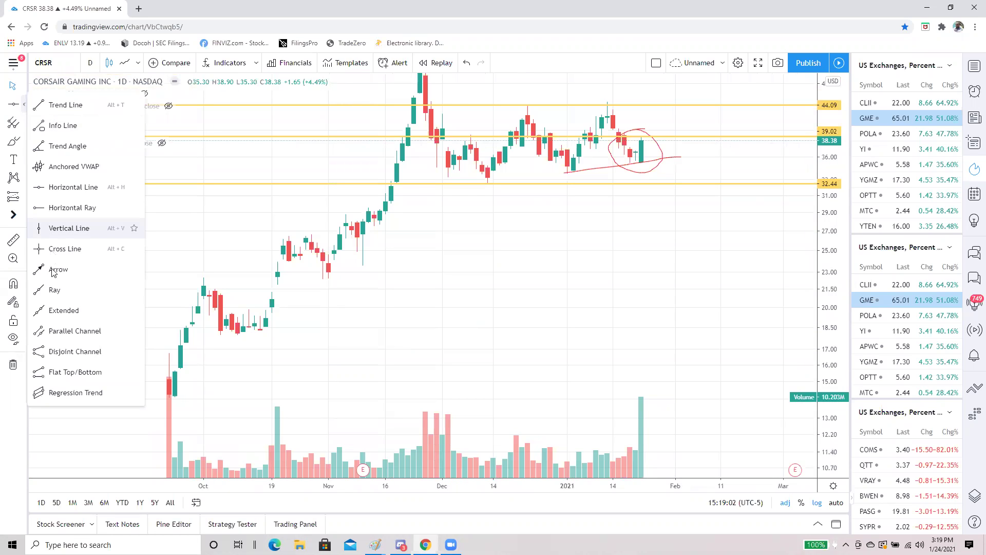
{"action": "left_click", "coordinate": [52, 288]}
{"action": "left_click", "coordinate": [265, 331]}
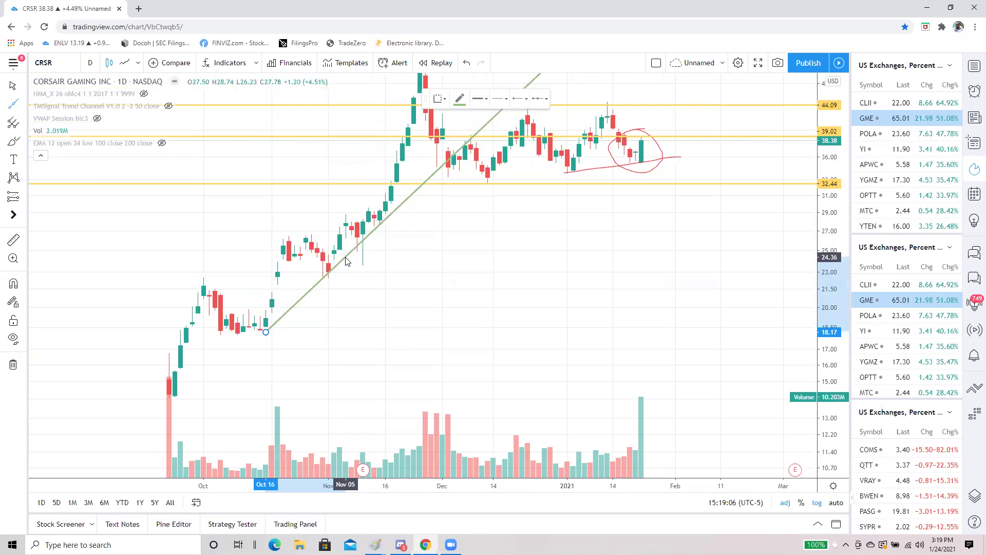
{"action": "left_click", "coordinate": [341, 259]}
- Draw a rectangle over the CRSR consolidation range since late November, spanning from the 44.09 line down to the 32.44 line
{"action": "left_click_drag", "start_coordinate": [339, 337], "coordinate": [296, 404]}
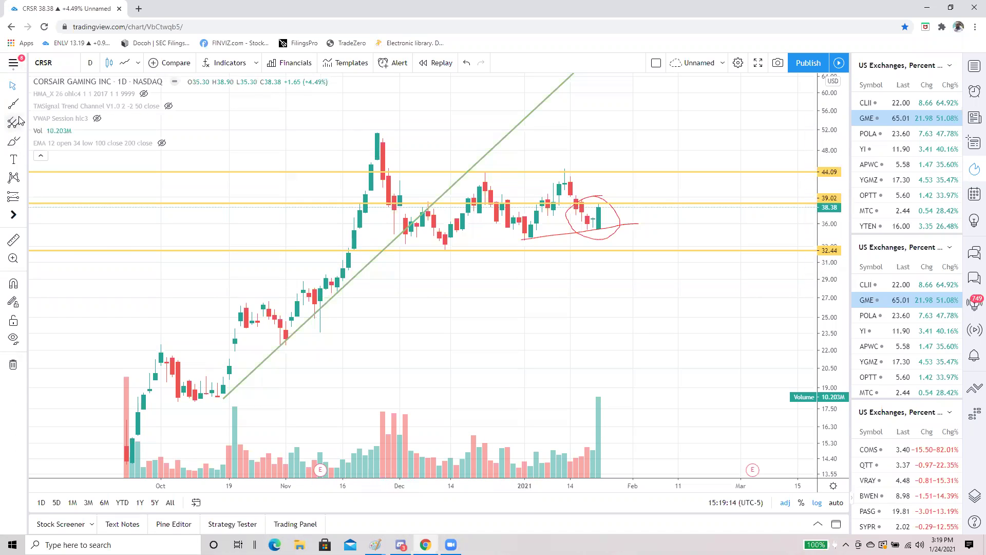
{"action": "left_click", "coordinate": [24, 141]}
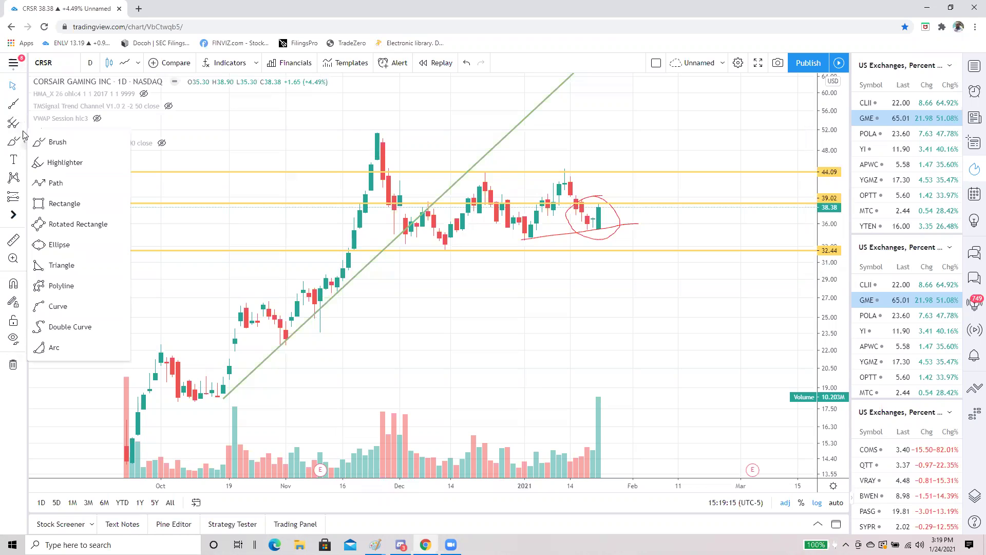
{"action": "left_click", "coordinate": [55, 203]}
{"action": "left_click_drag", "start_coordinate": [342, 170], "coordinate": [502, 224]}
{"action": "left_click_drag", "start_coordinate": [617, 252], "coordinate": [708, 250]}
{"action": "left_click", "coordinate": [589, 297]}
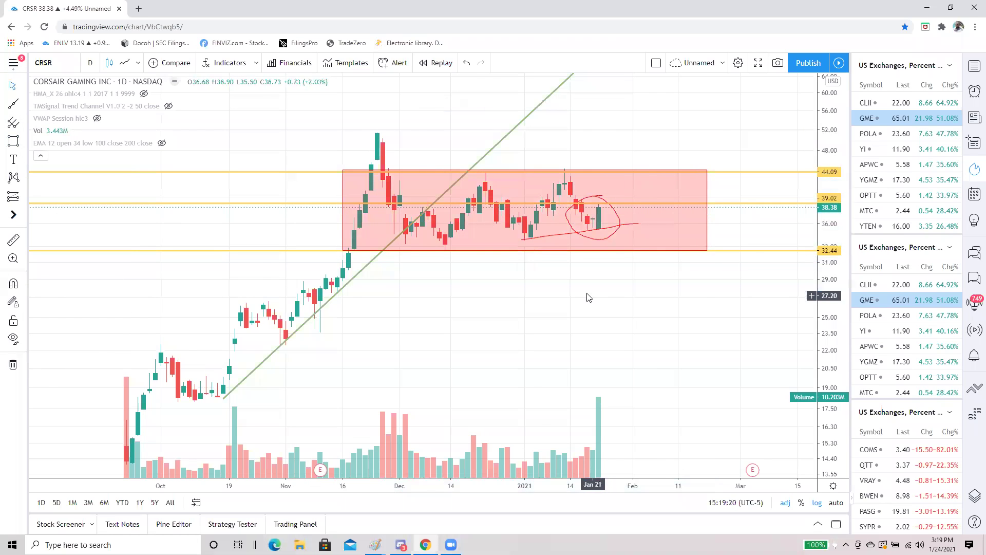
{"action": "scroll", "coordinate": [588, 297], "scroll_direction": "up", "scroll_amount": 2}
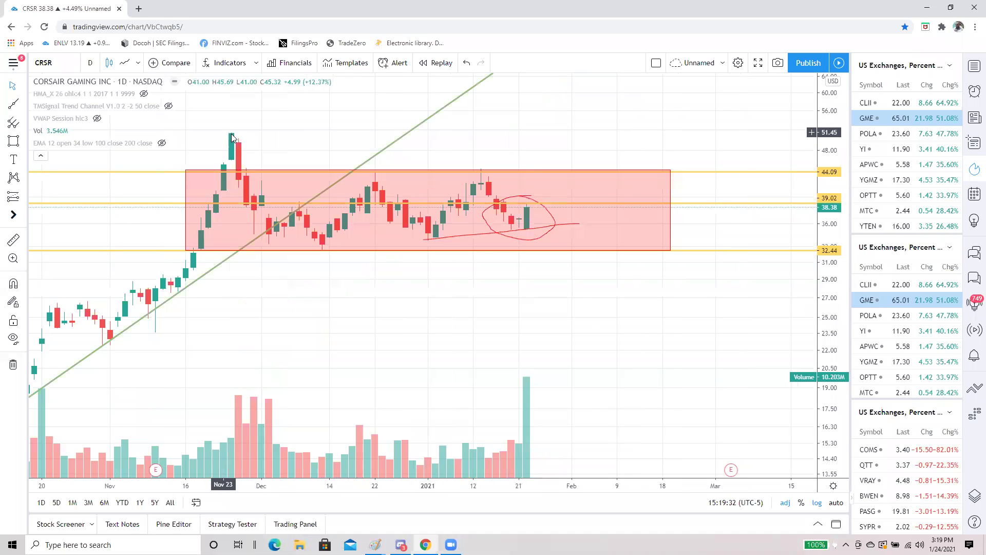
- Leave the chart for the Docoh site, discarding unsaved changes, and open the CRSR company page
{"action": "left_click", "coordinate": [163, 45]}
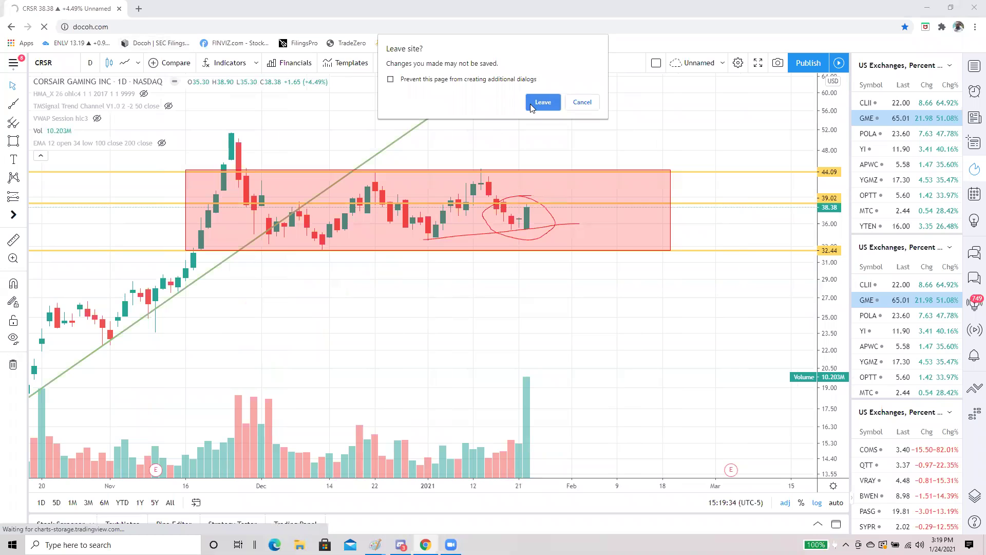
{"action": "left_click", "coordinate": [536, 105]}
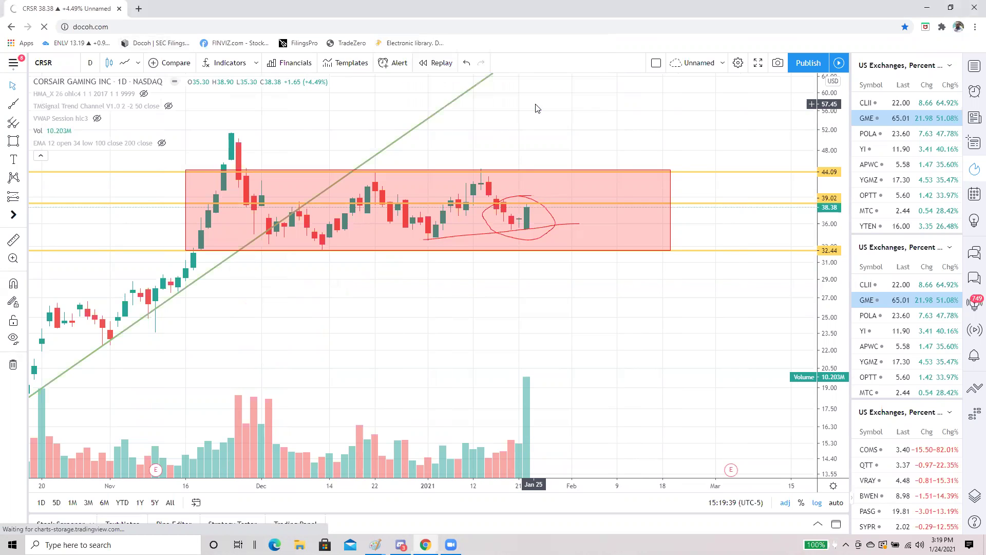
{"action": "type", "text": "crsr"}
{"action": "key", "text": "Return"}
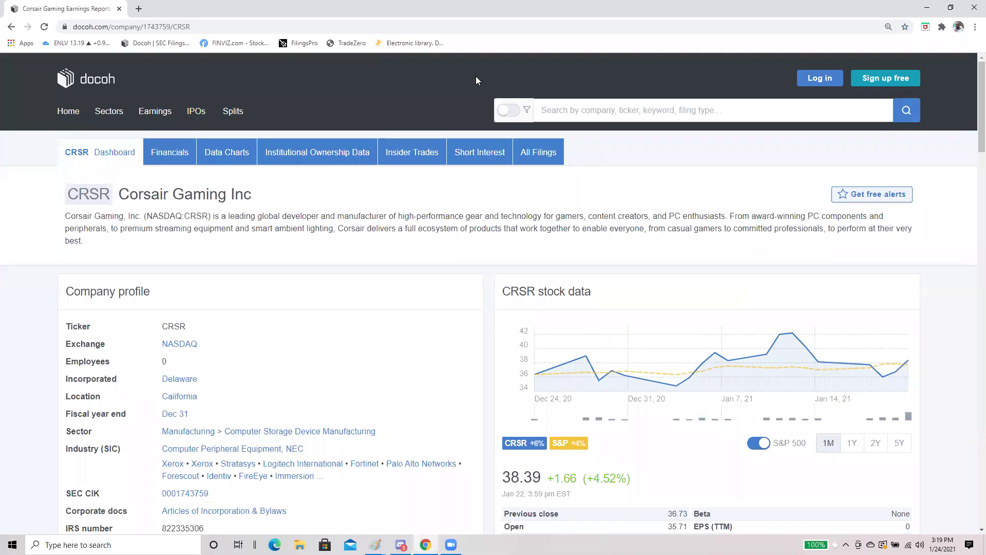
- Examine Corsair's financial summary, recent insider trades, institutional ownership, and registration and prospectus filings
{"action": "scroll", "coordinate": [627, 297], "scroll_direction": "down", "scroll_amount": 7}
{"action": "scroll", "coordinate": [628, 296], "scroll_direction": "down", "scroll_amount": 8}
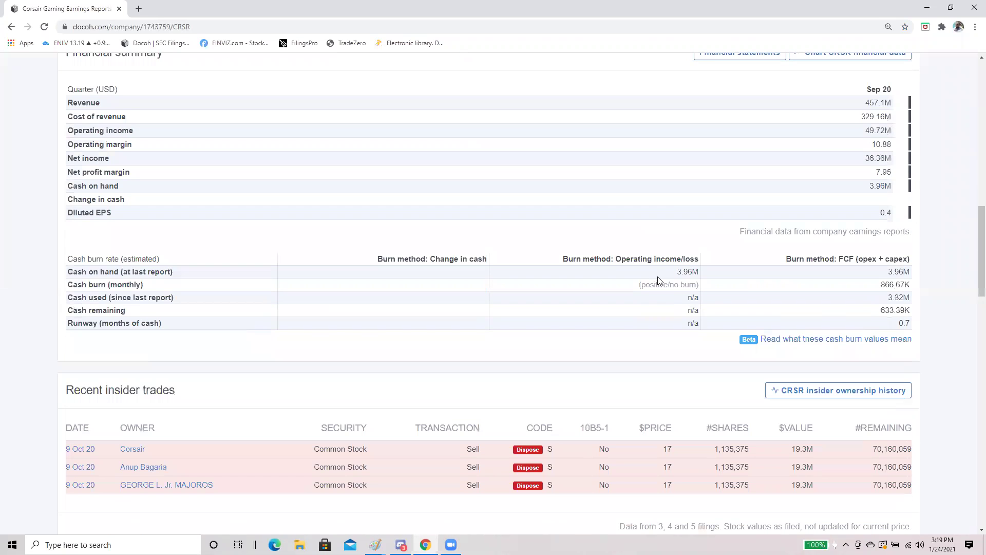
{"action": "scroll", "coordinate": [658, 277], "scroll_direction": "up", "scroll_amount": 2}
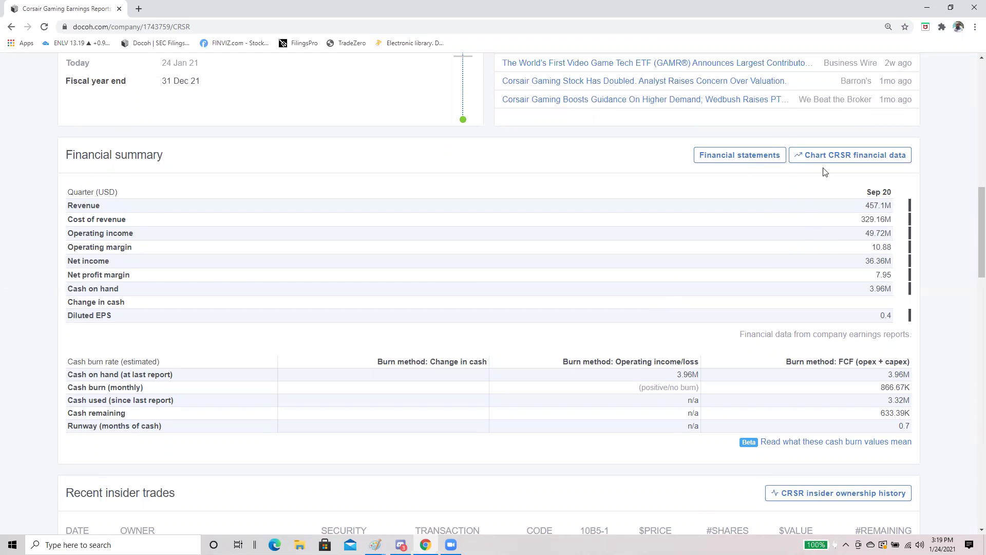
{"action": "scroll", "coordinate": [807, 215], "scroll_direction": "down", "scroll_amount": 5}
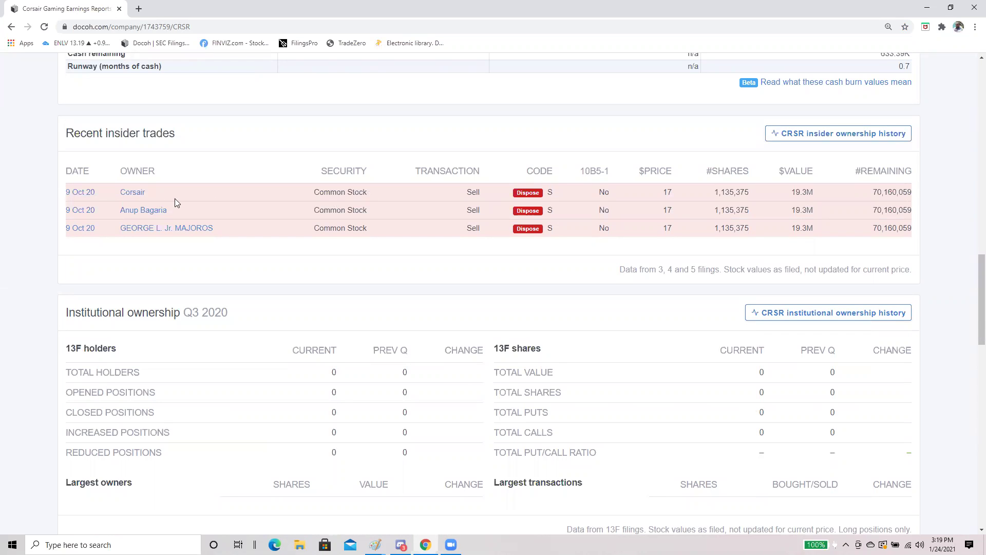
{"action": "scroll", "coordinate": [510, 285], "scroll_direction": "down", "scroll_amount": 6}
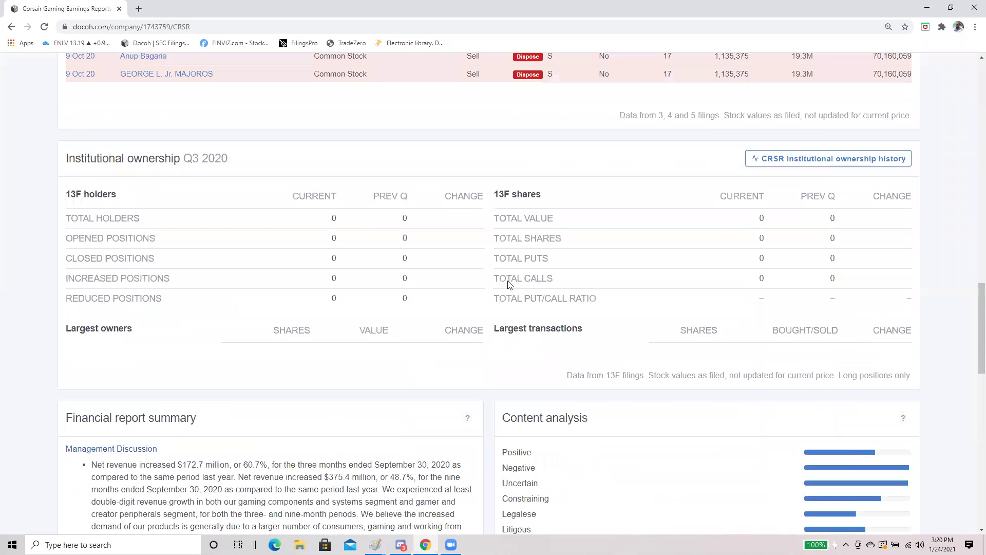
{"action": "scroll", "coordinate": [509, 285], "scroll_direction": "down", "scroll_amount": 9}
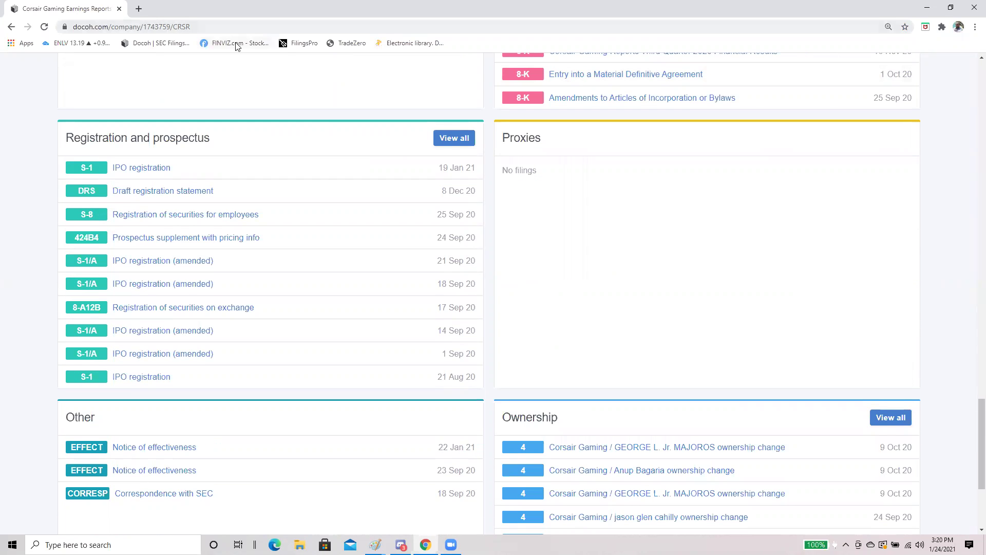
- Switch to FilingsPro and look up the ticker CRSR
{"action": "left_click", "coordinate": [296, 44]}
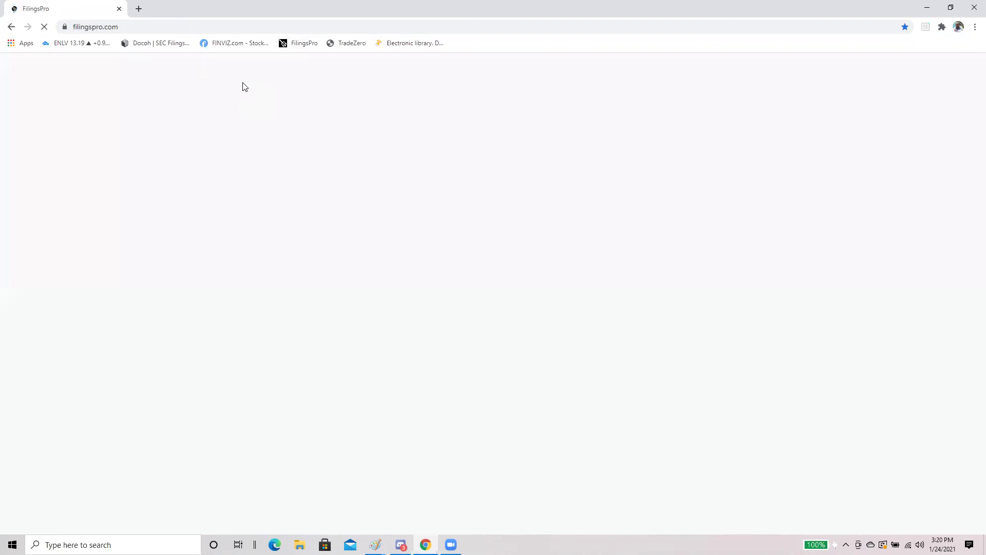
{"action": "left_click", "coordinate": [461, 283]}
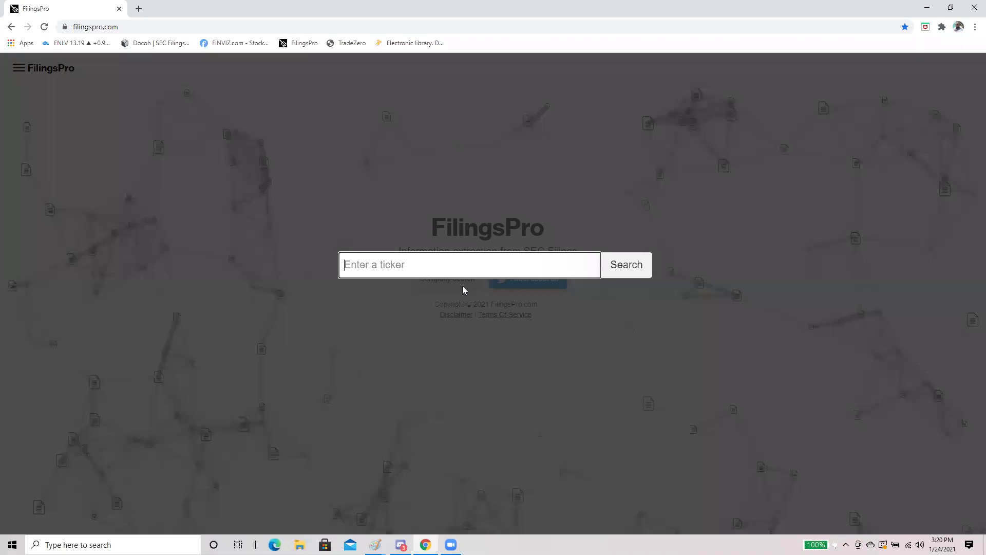
{"action": "type", "text": "CRSR"}
{"action": "key", "text": "Return"}
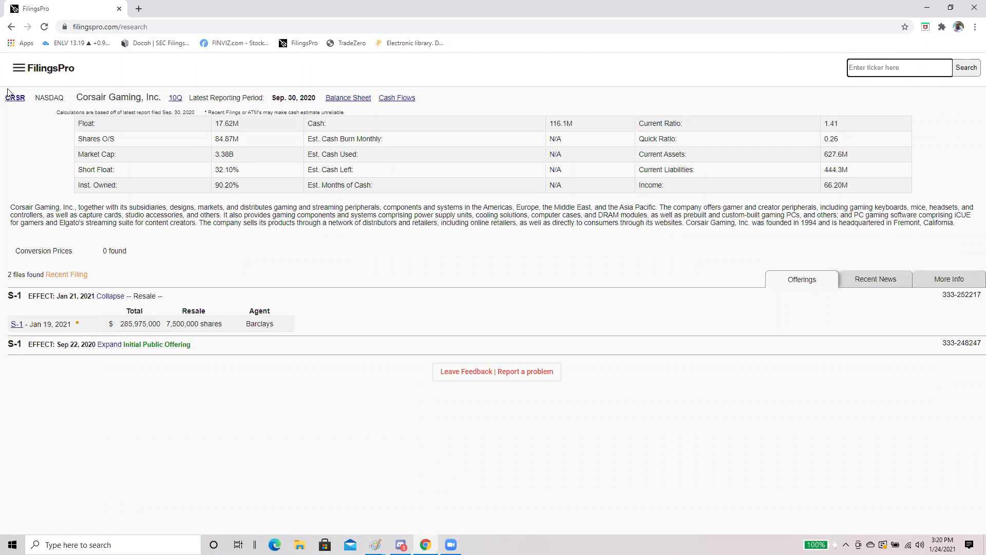
- Examine the total, resale shares and agent of Corsair's January 19, 2021 S-1 resale filing
{"action": "left_click_drag", "start_coordinate": [293, 326], "coordinate": [4, 328]}
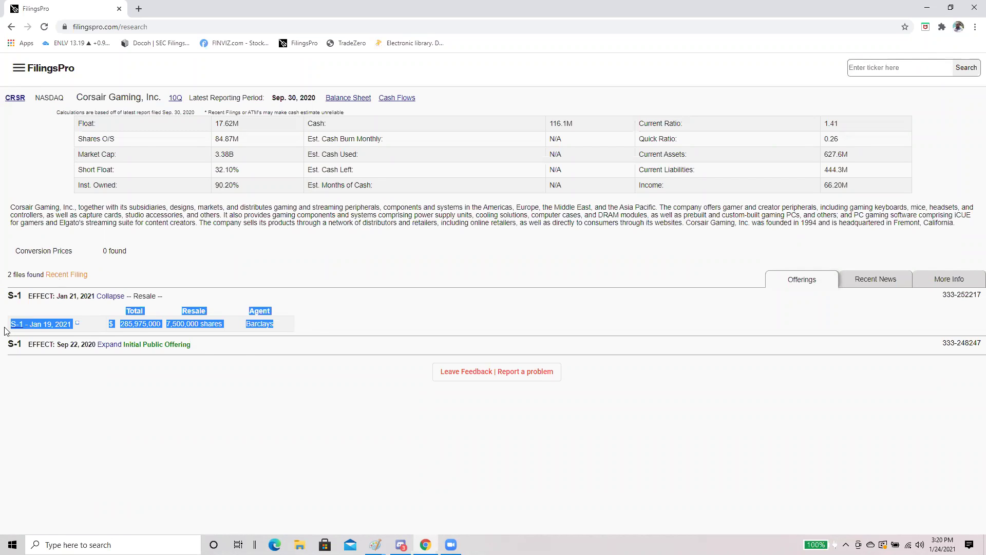
{"action": "left_click", "coordinate": [286, 306]}
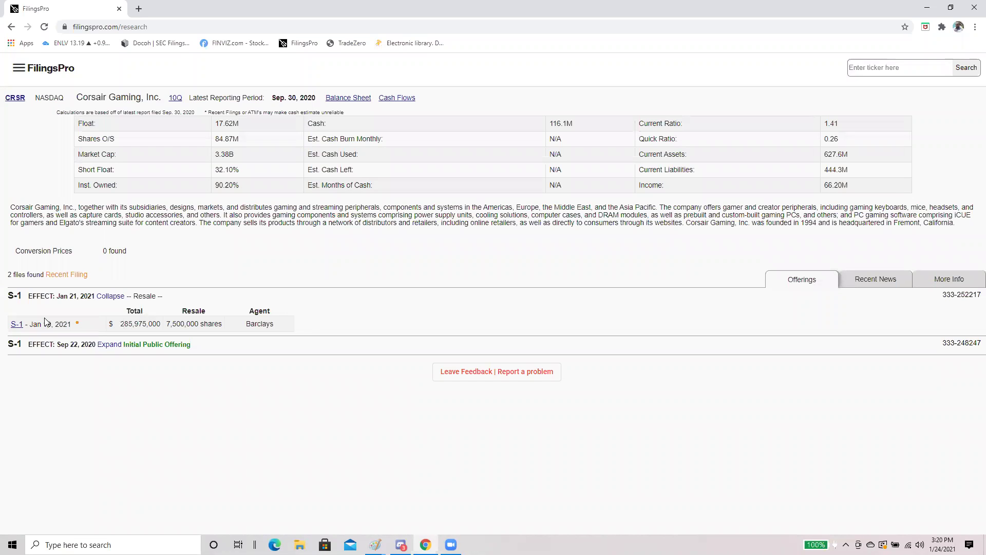
{"action": "left_click_drag", "start_coordinate": [247, 320], "coordinate": [10, 297]}
{"action": "left_click", "coordinate": [296, 300]}
{"action": "left_click_drag", "start_coordinate": [227, 325], "coordinate": [109, 327]}
{"action": "left_click", "coordinate": [349, 308]}
{"action": "left_click_drag", "start_coordinate": [282, 324], "coordinate": [13, 323]}
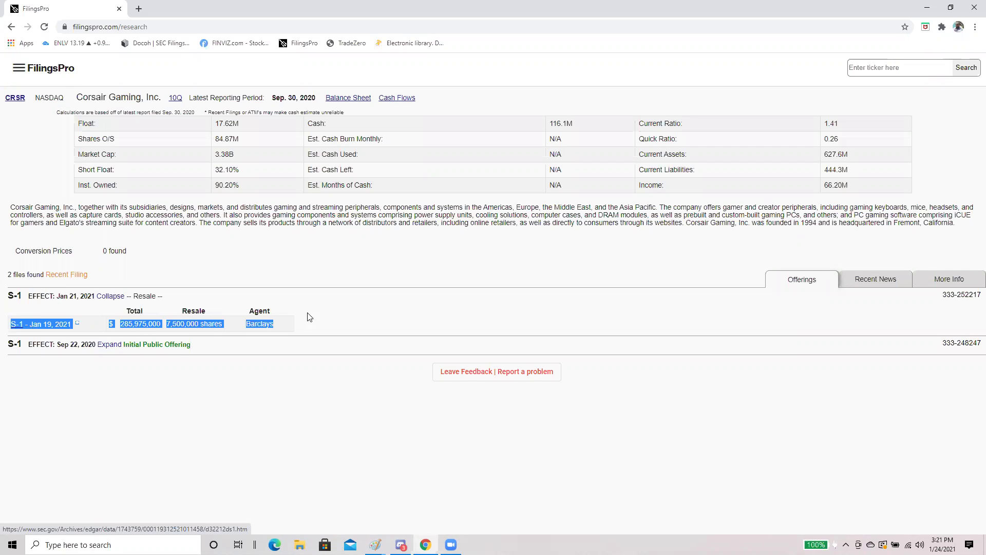
{"action": "left_click", "coordinate": [414, 311]}
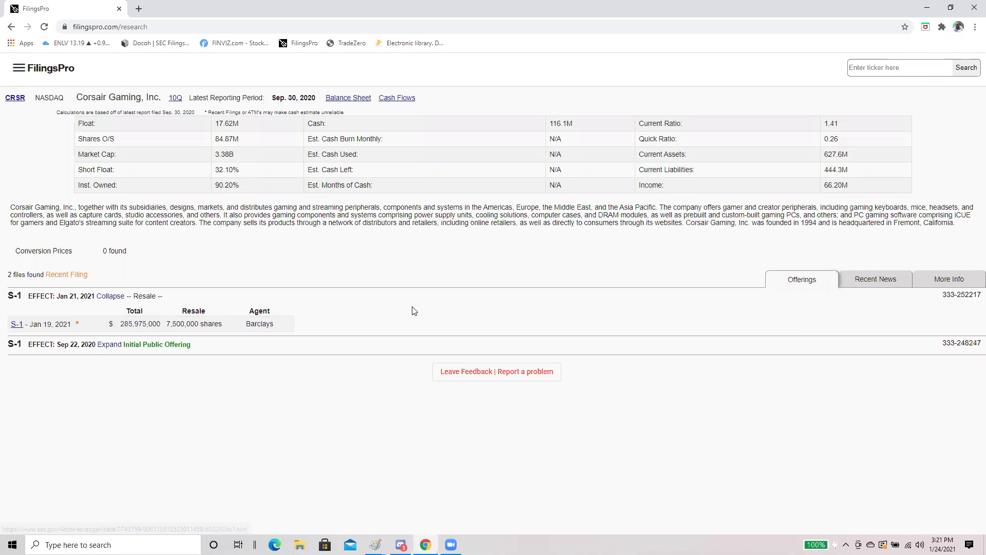
- Check Corsair's recent 8-K news, and return to the offerings to highlight the January 2021 S-1 entry
{"action": "left_click", "coordinate": [873, 280]}
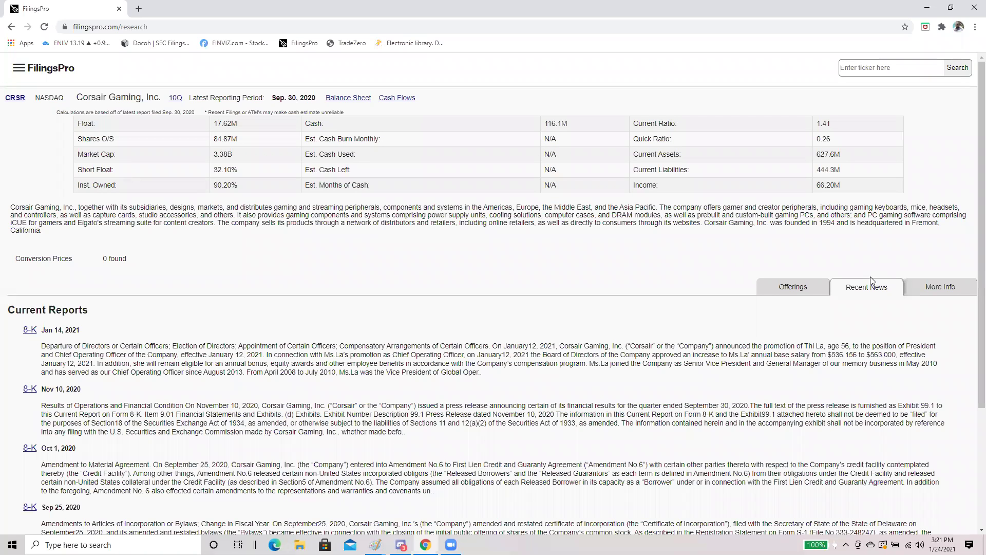
{"action": "left_click", "coordinate": [811, 285]}
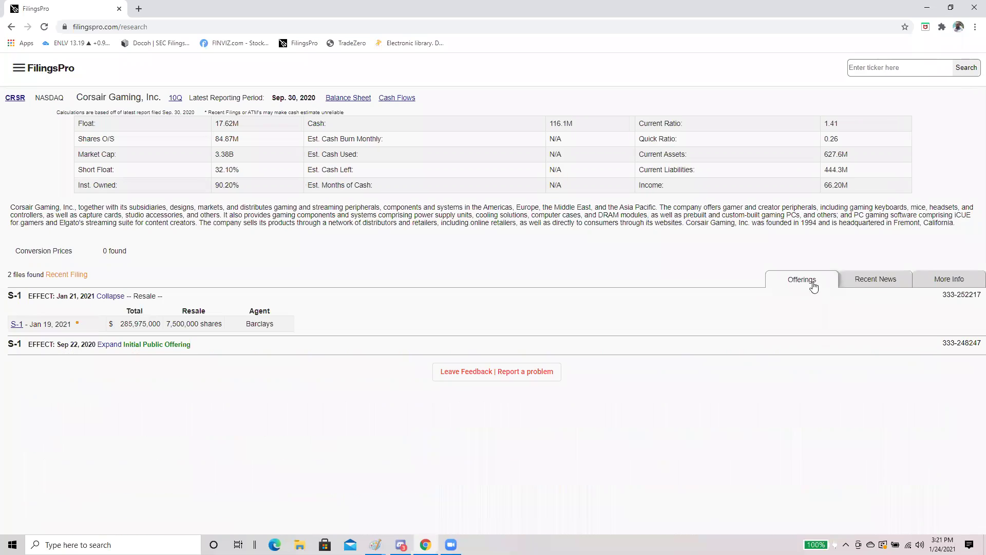
{"action": "left_click_drag", "start_coordinate": [288, 329], "coordinate": [27, 309]}
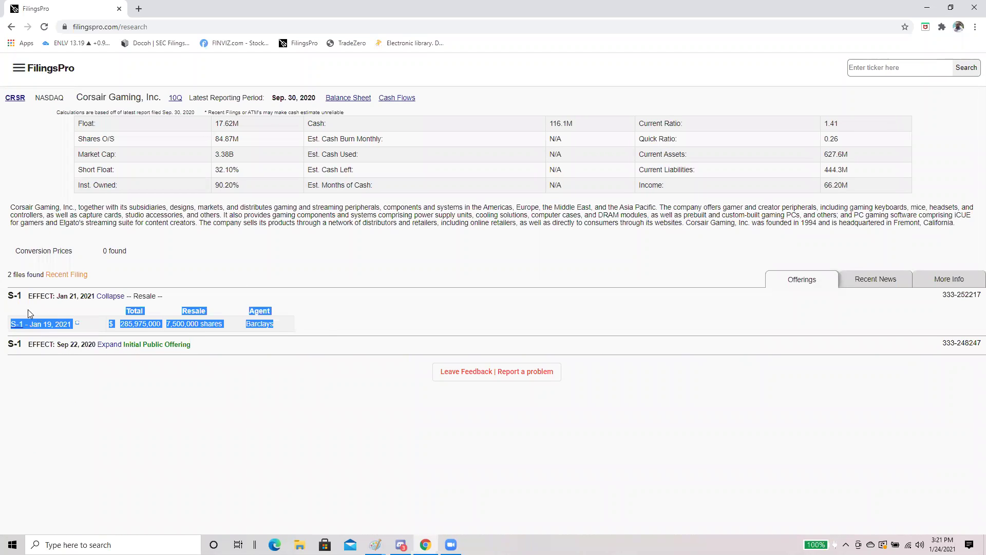
{"action": "left_click", "coordinate": [282, 327]}
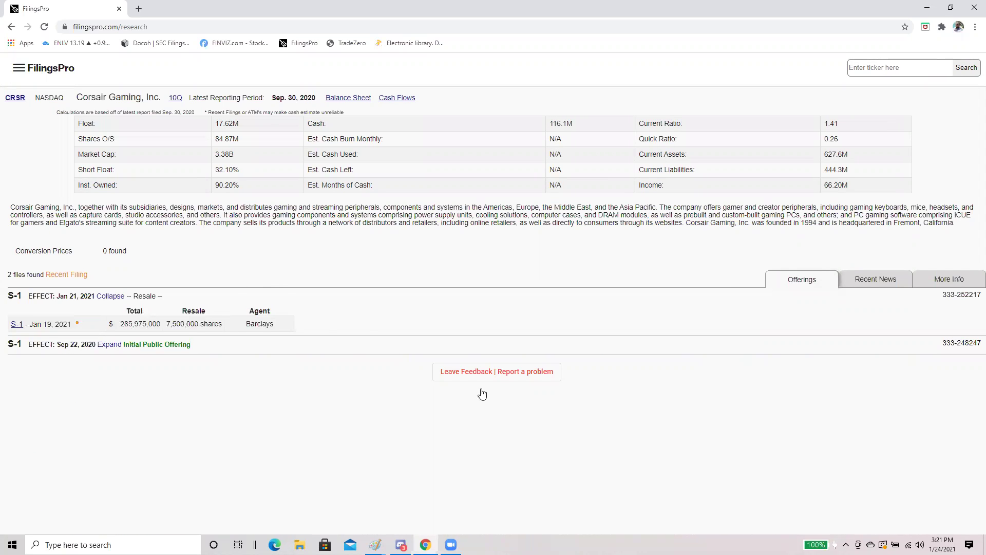
- Examine Corsair's income, float and market cap in the company statistics table
{"action": "left_click_drag", "start_coordinate": [859, 186], "coordinate": [823, 185]}
{"action": "left_click", "coordinate": [246, 131]}
{"action": "double_click", "coordinate": [226, 123]}
{"action": "left_click", "coordinate": [239, 152]}
{"action": "double_click", "coordinate": [238, 153]}
{"action": "left_click", "coordinate": [237, 132]}
{"action": "double_click", "coordinate": [228, 124]}
{"action": "left_click", "coordinate": [409, 154]}
{"action": "left_click", "coordinate": [795, 171]}
- Go back to the TradingView chart and load the CRSR symbol
{"action": "left_click", "coordinate": [11, 28]}
{"action": "left_click", "coordinate": [11, 28]}
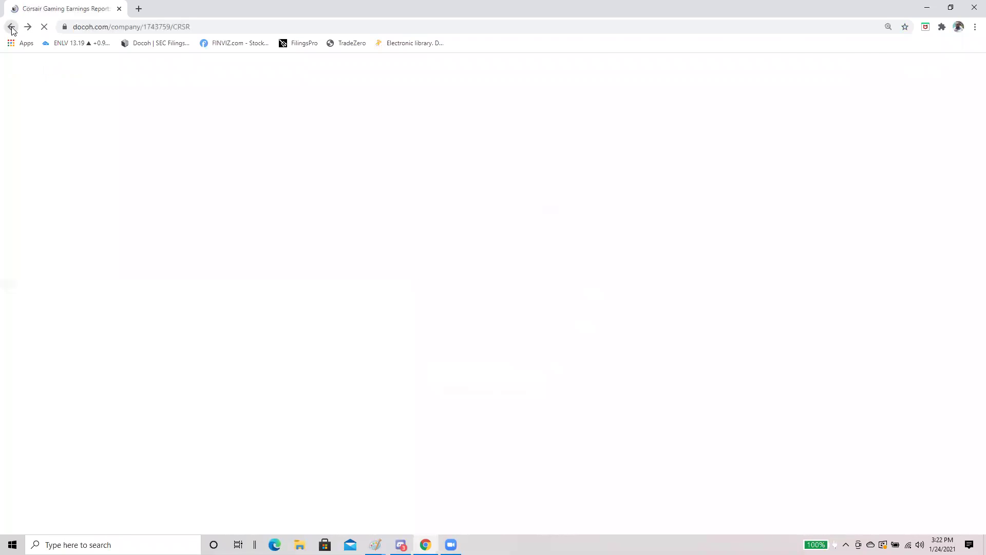
{"action": "left_click", "coordinate": [11, 27]}
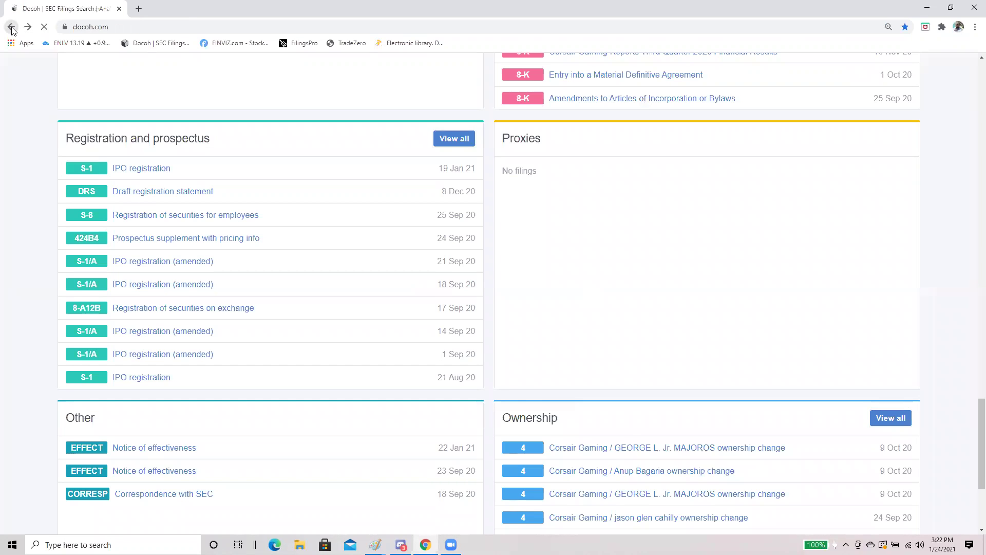
{"action": "left_click", "coordinate": [11, 28]}
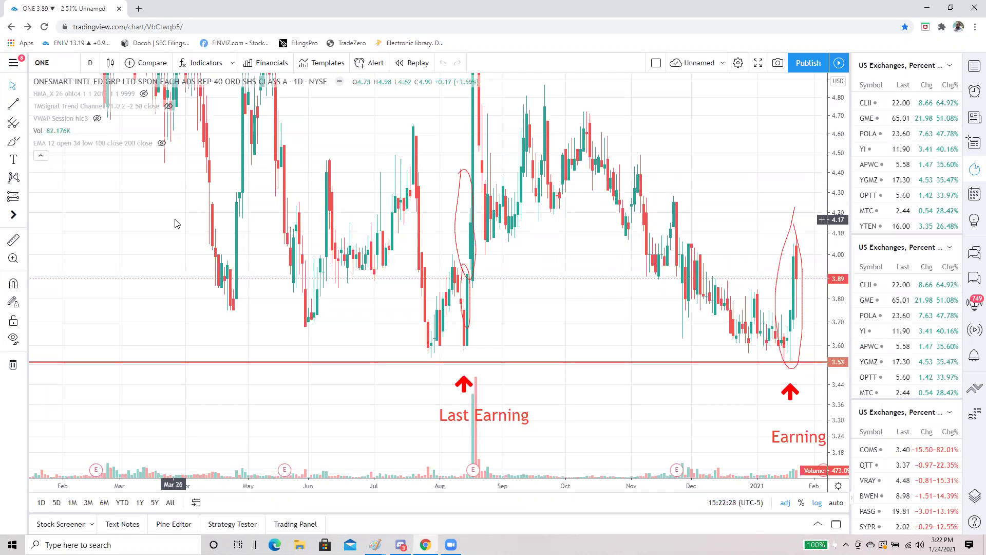
{"action": "type", "text": "CRSR"}
{"action": "key", "text": "Return"}
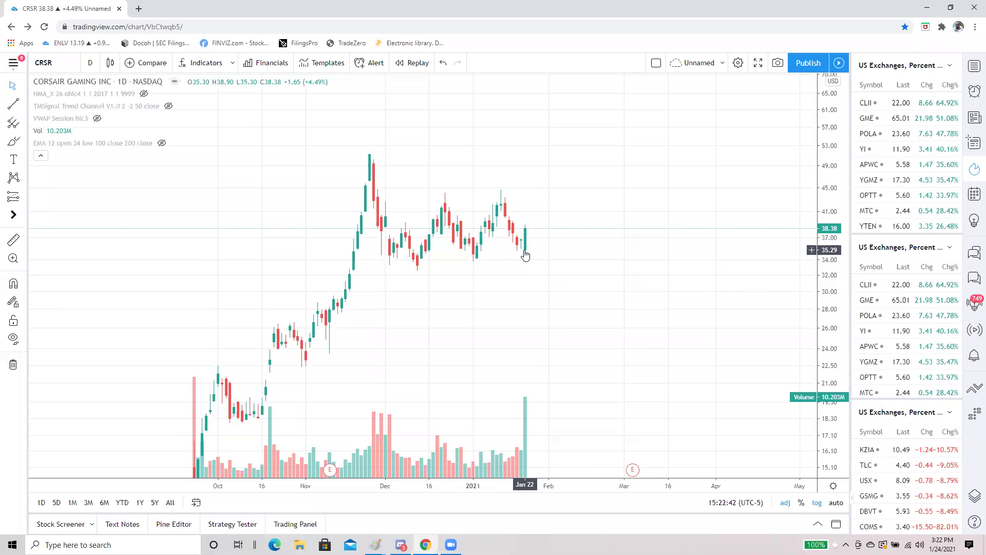
- Place a horizontal price line on the CRSR chart at about 51.56, on the late-November high
{"action": "scroll", "coordinate": [524, 278], "scroll_direction": "up", "scroll_amount": 2}
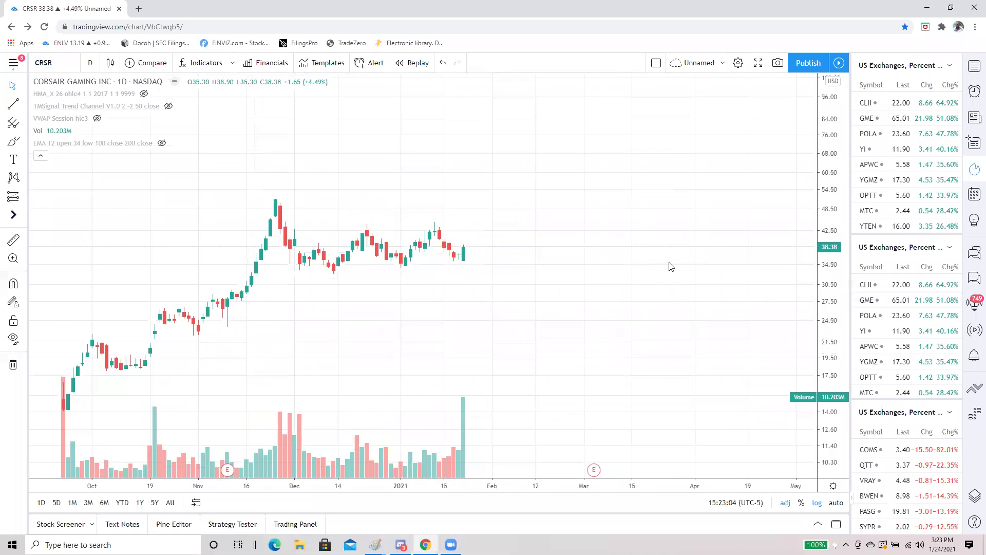
{"action": "scroll", "coordinate": [670, 266], "scroll_direction": "up", "scroll_amount": 2}
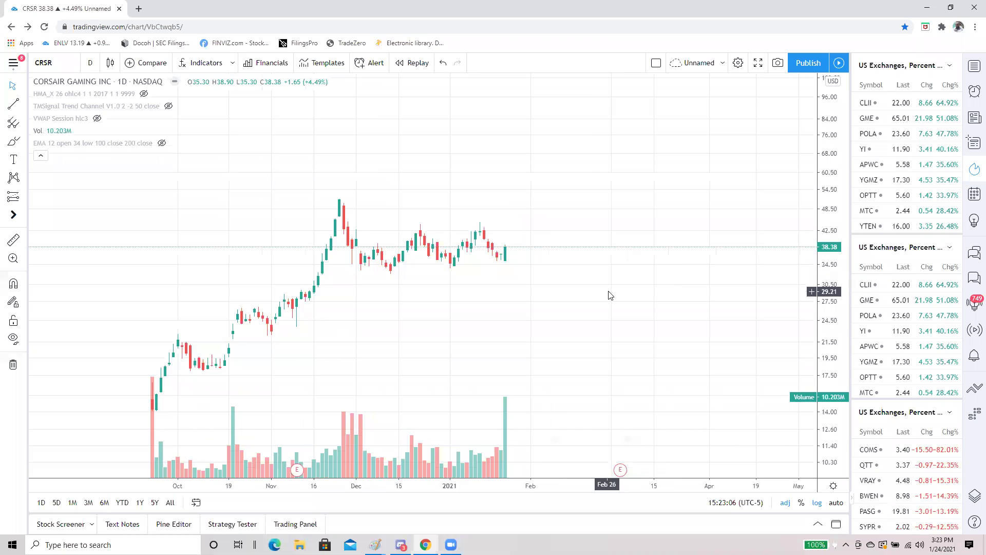
{"action": "scroll", "coordinate": [601, 313], "scroll_direction": "down", "scroll_amount": 3}
{"action": "scroll", "coordinate": [565, 247], "scroll_direction": "up", "scroll_amount": 1}
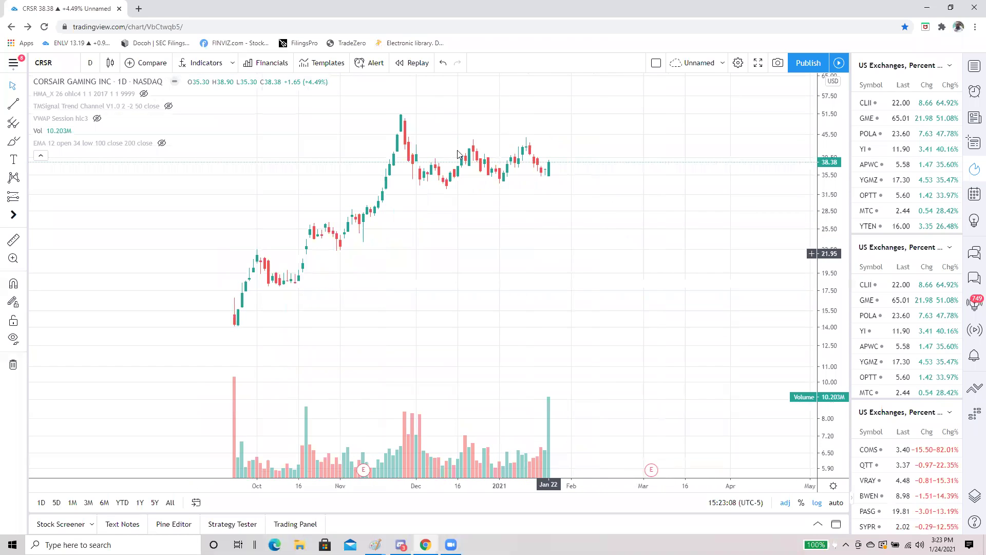
{"action": "left_click", "coordinate": [24, 105]}
{"action": "left_click", "coordinate": [88, 186]}
{"action": "left_click", "coordinate": [423, 114]}
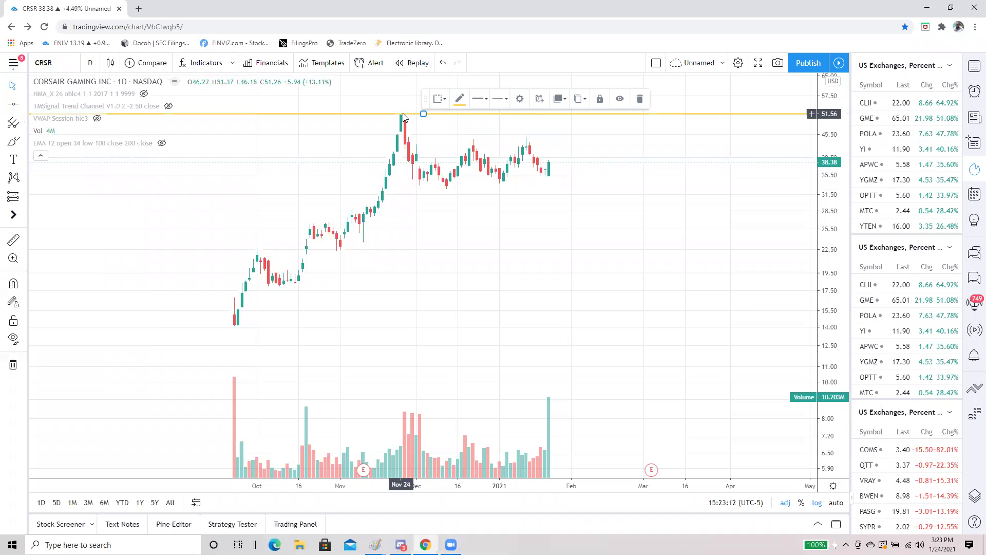